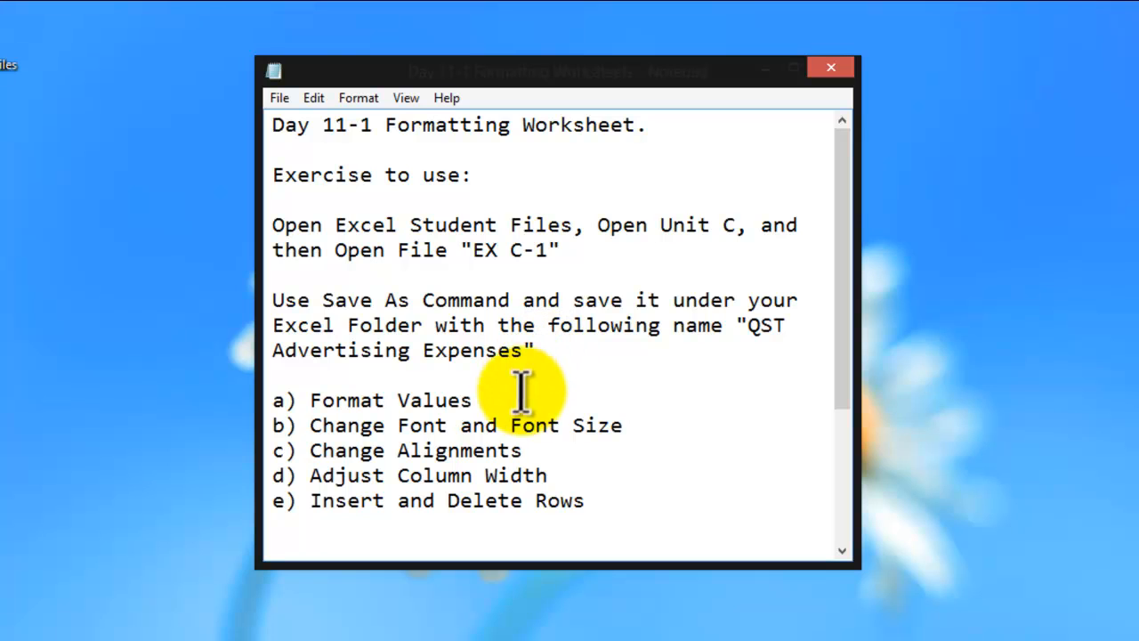
Read through the exercise's task list in the notes, from Format Values to Insert and Delete Rows.
{"action": "left_click", "coordinate": [496, 399]}
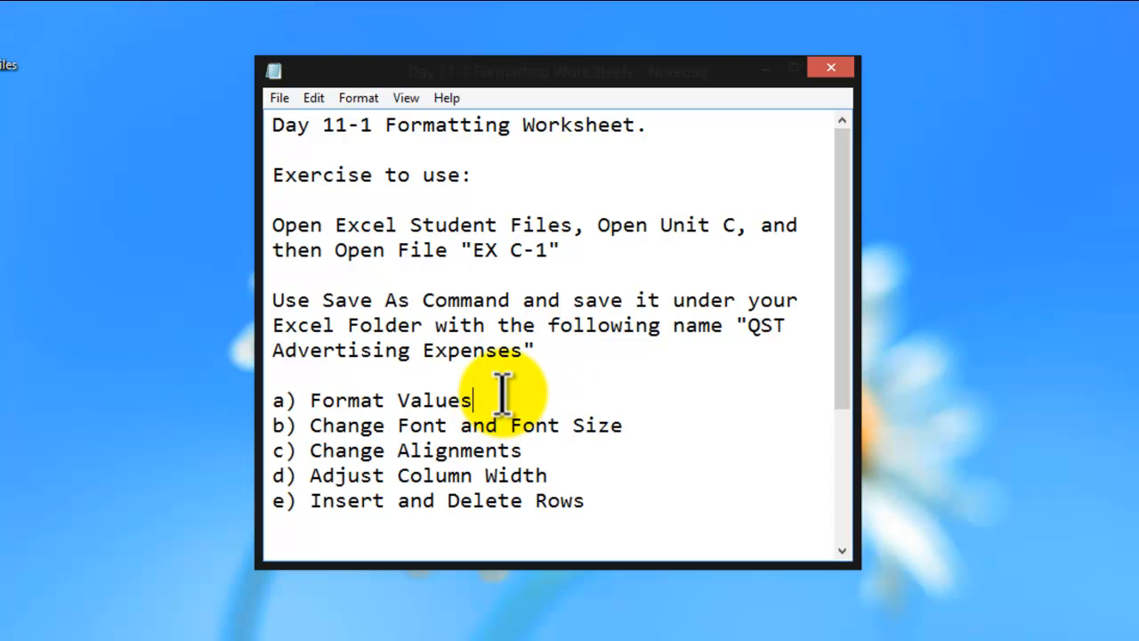
{"action": "left_click_drag", "start_coordinate": [478, 399], "coordinate": [313, 402]}
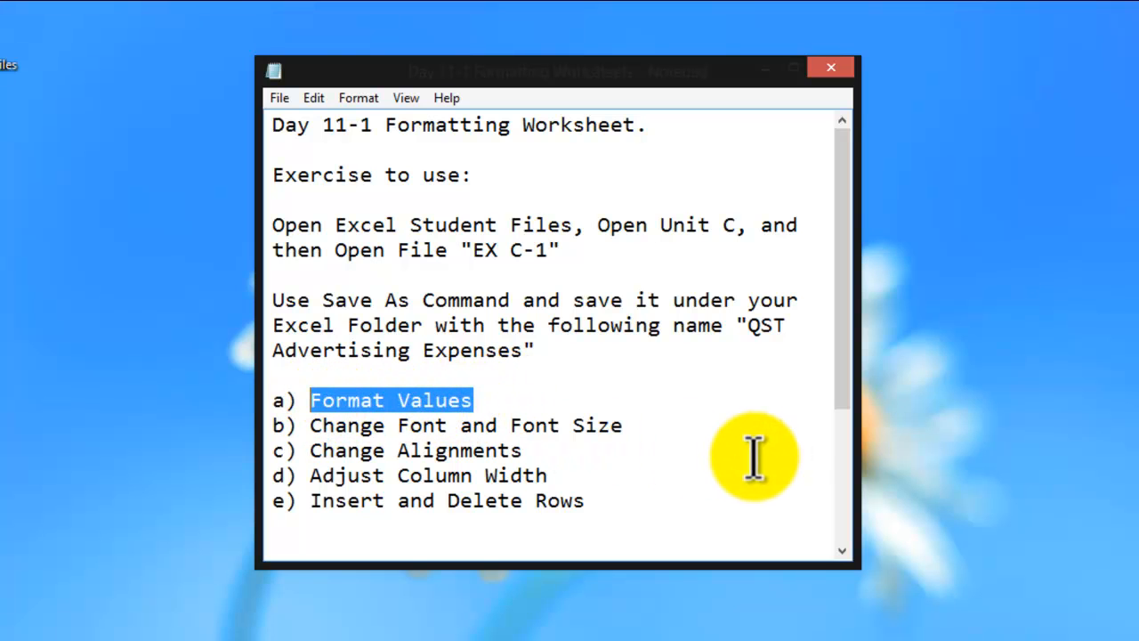
{"action": "left_click_drag", "start_coordinate": [626, 426], "coordinate": [309, 426]}
{"action": "left_click_drag", "start_coordinate": [545, 453], "coordinate": [310, 451]}
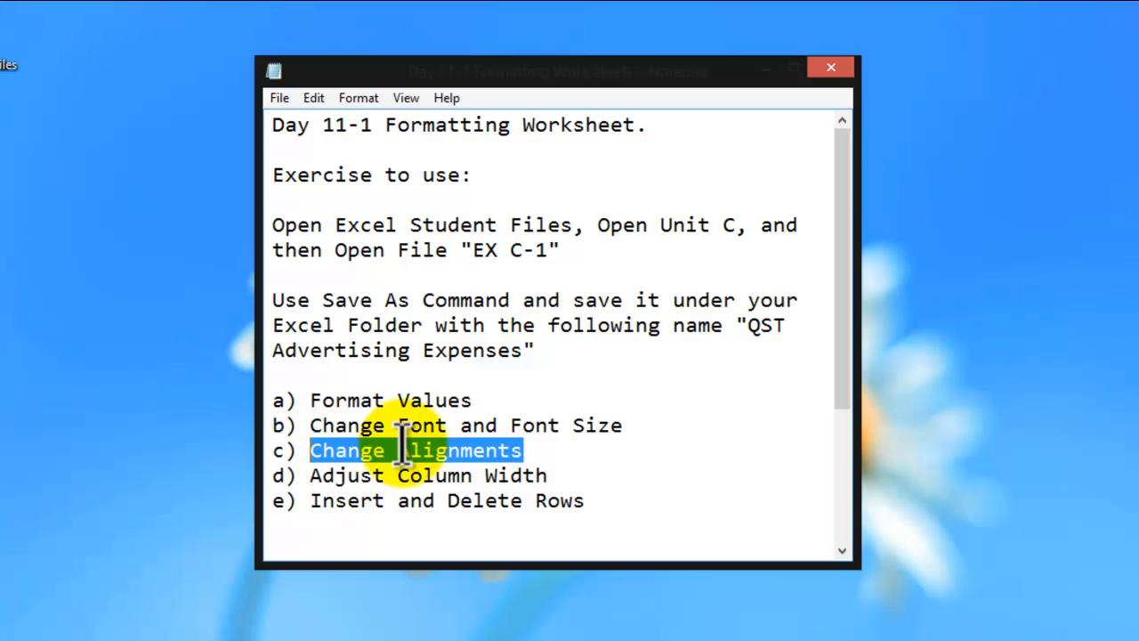
{"action": "left_click", "coordinate": [559, 475]}
{"action": "left_click_drag", "start_coordinate": [559, 476], "coordinate": [322, 476]}
{"action": "left_click_drag", "start_coordinate": [587, 501], "coordinate": [314, 504]}
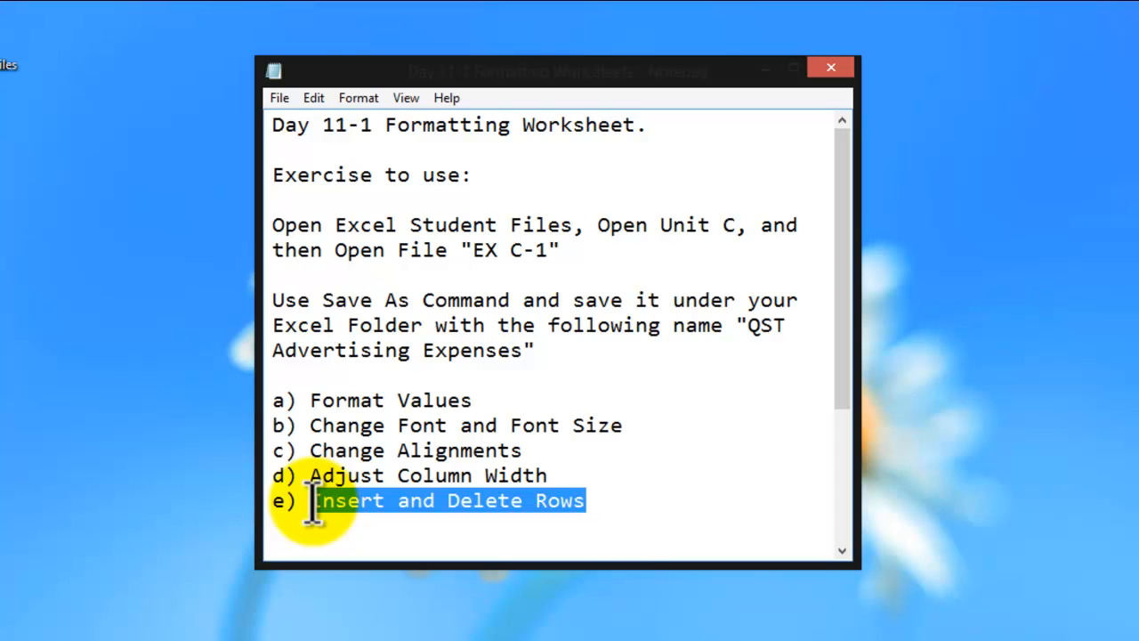
{"action": "left_click", "coordinate": [629, 514]}
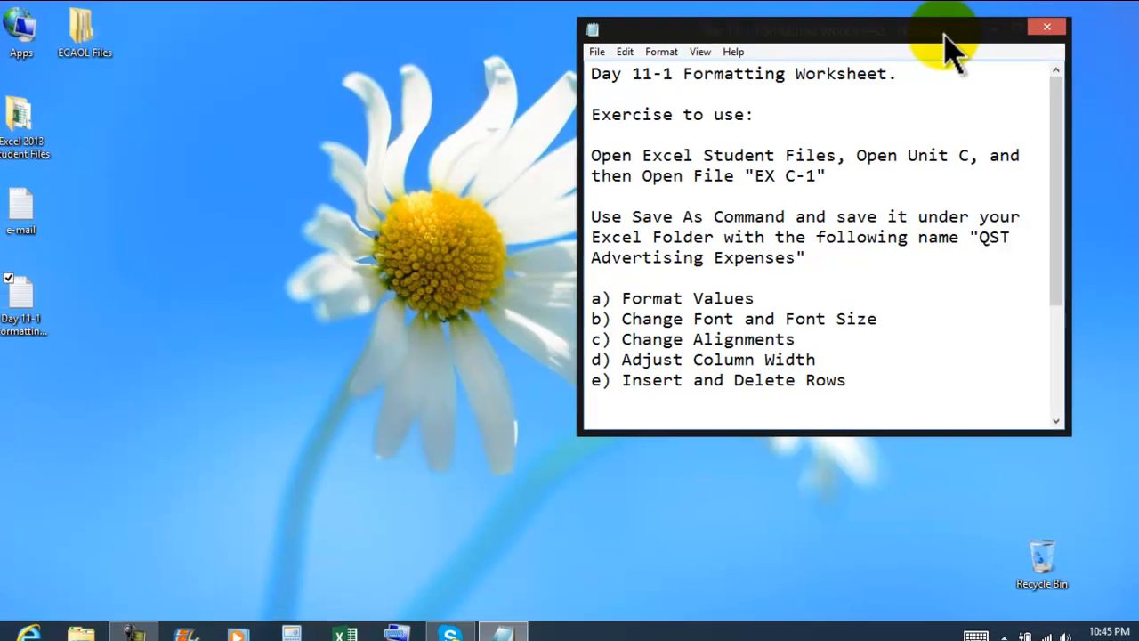
Open the workbook EX C-1 from the Unit C folder of Excel 2013 Student Files on the desktop.
{"action": "double_click", "coordinate": [36, 125]}
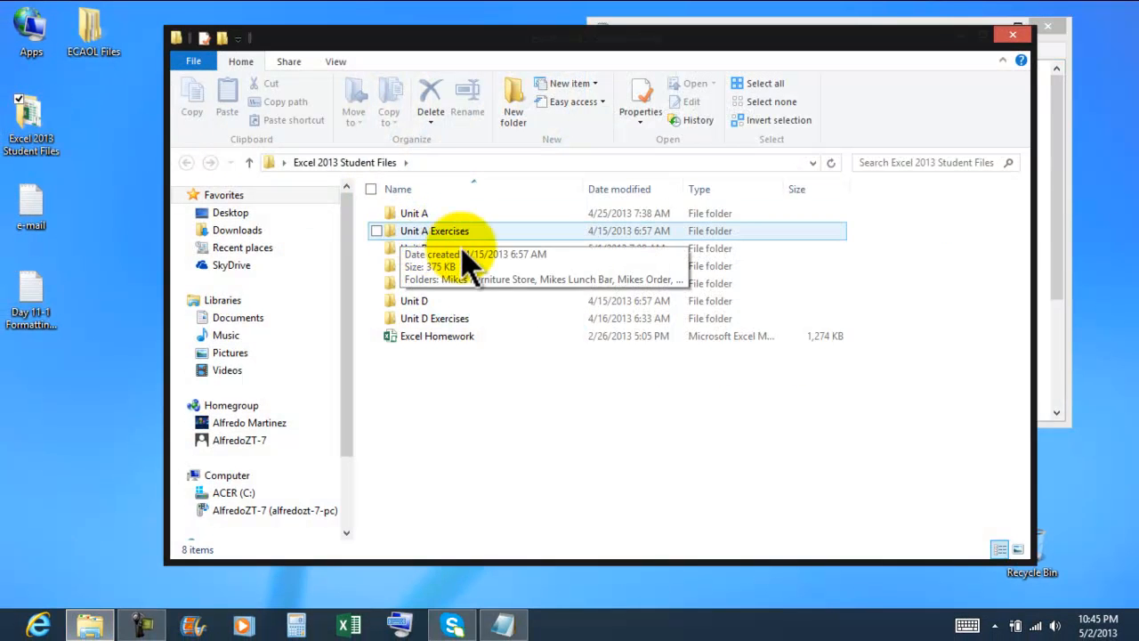
{"action": "double_click", "coordinate": [452, 283]}
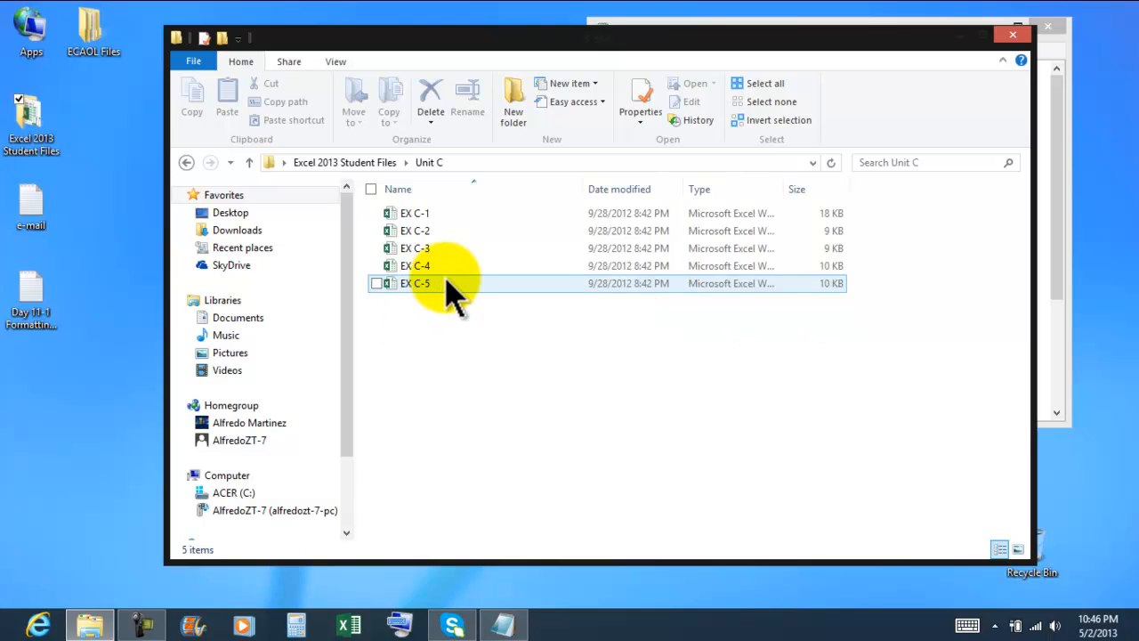
{"action": "double_click", "coordinate": [422, 216]}
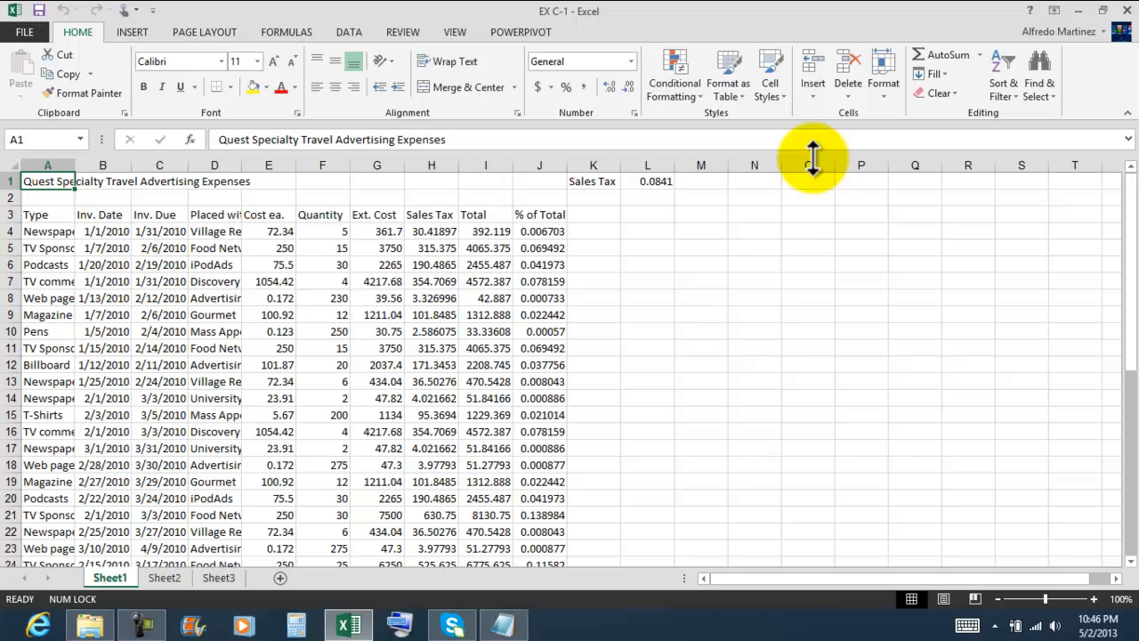
Check the required file name in the notes and save the workbook as QST Advertising Expenses 5-2-2013 in the Excel 2013 Files 4-17-2013 folder.
{"action": "left_click", "coordinate": [504, 625]}
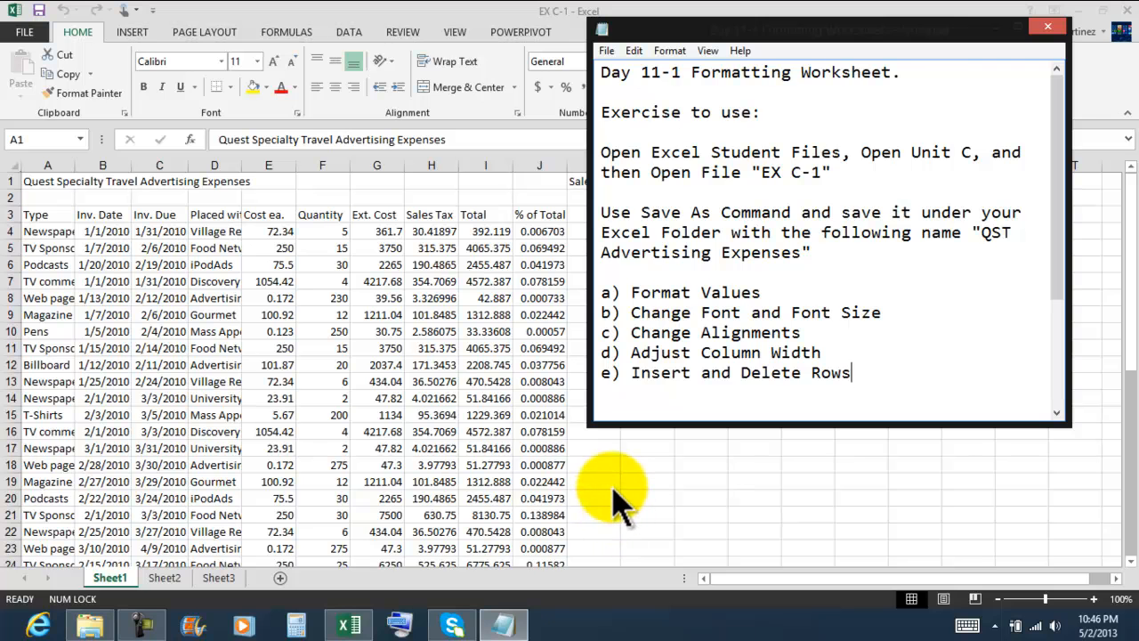
{"action": "key", "text": "alt+Tab"}
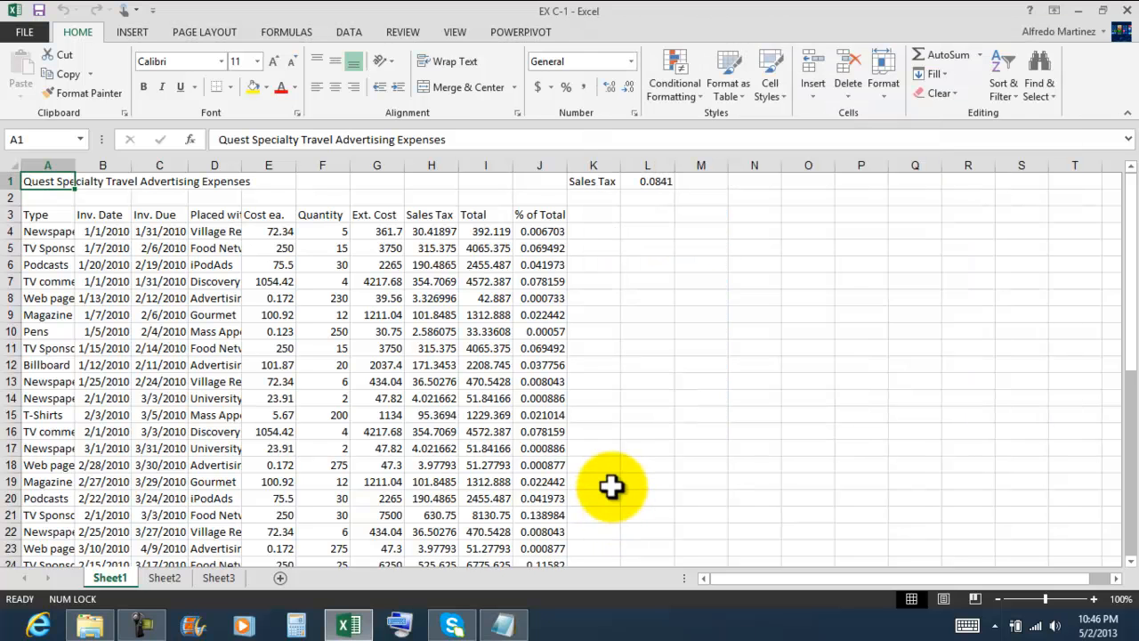
{"action": "left_click", "coordinate": [27, 39]}
{"action": "left_click", "coordinate": [41, 202]}
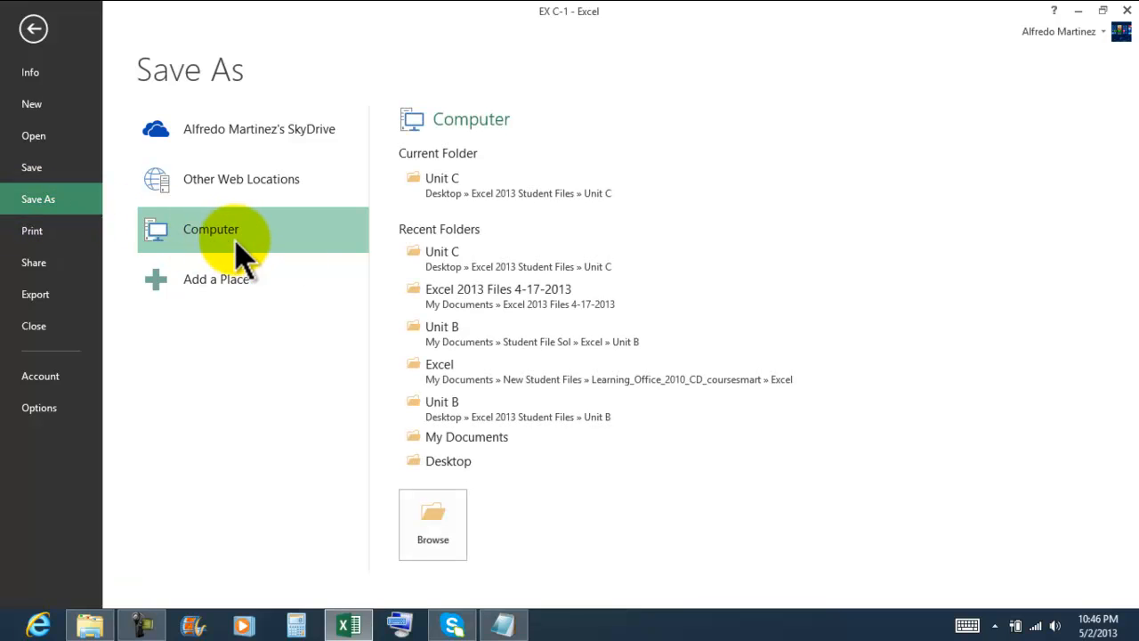
{"action": "left_click", "coordinate": [503, 307]}
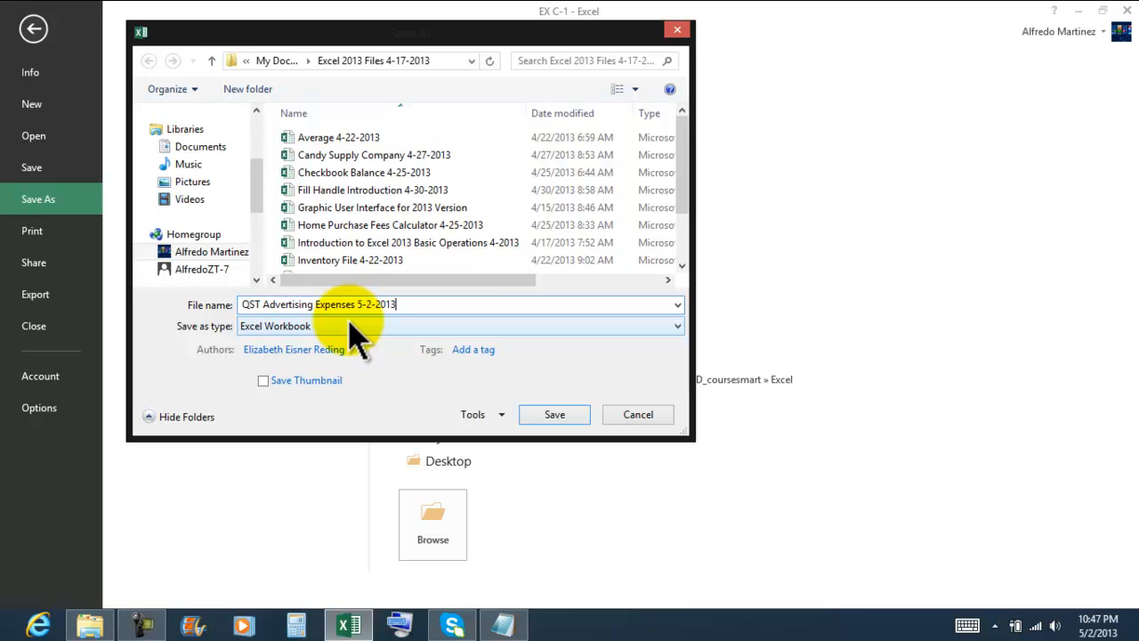
{"action": "left_click", "coordinate": [579, 413]}
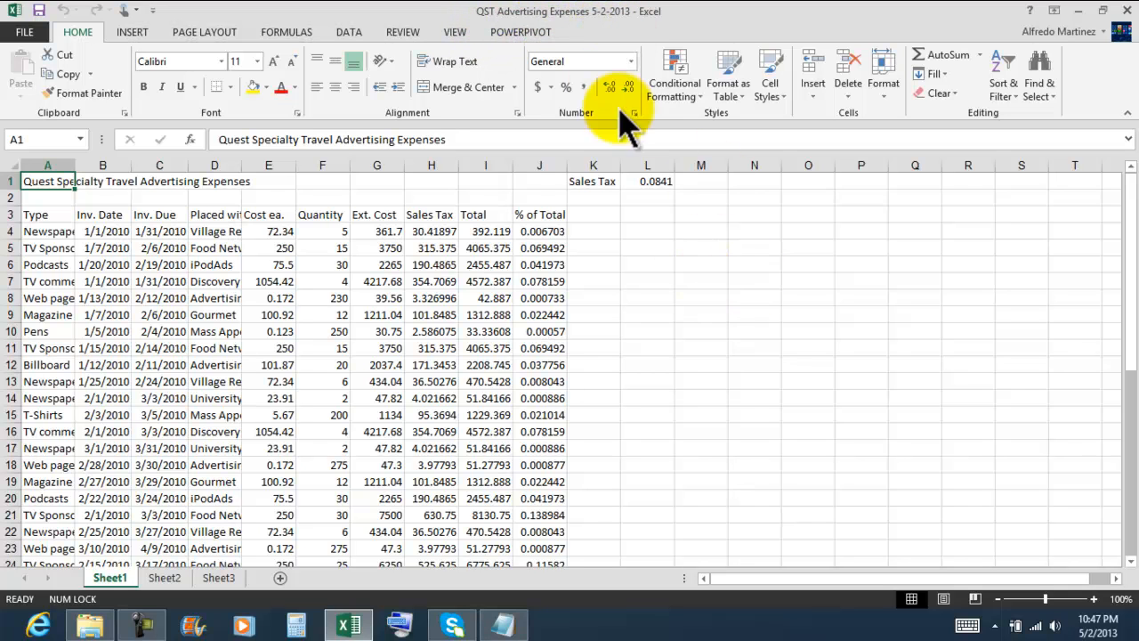
Look over the whole expense table on Sheet1, its title in A1, and the sales tax label and rate in K1:L1.
{"action": "left_click", "coordinate": [644, 296]}
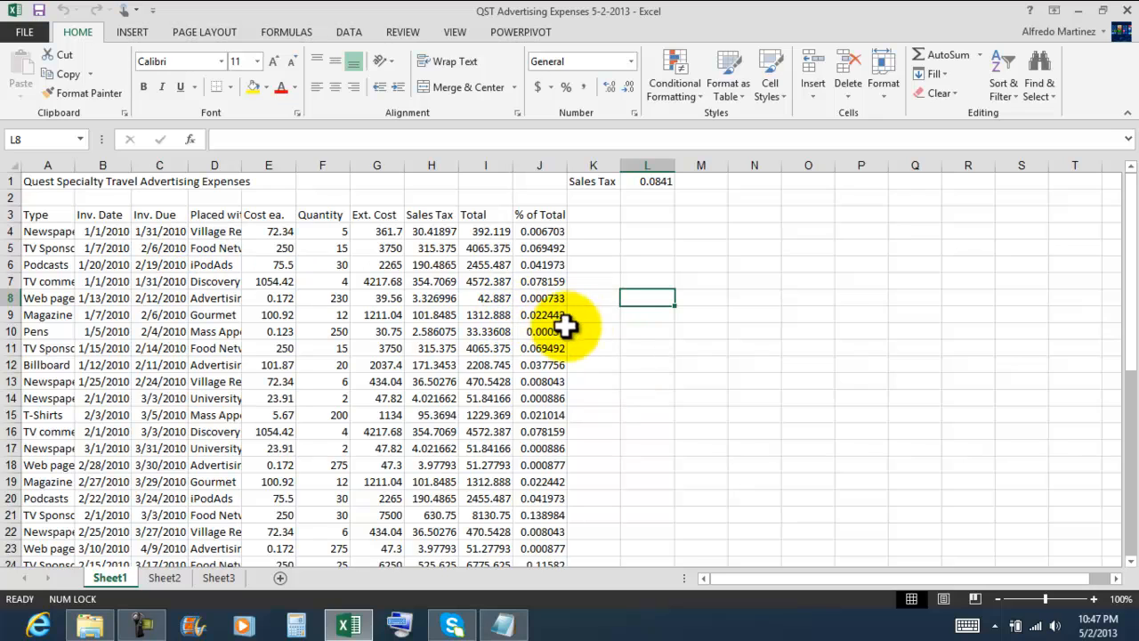
{"action": "scroll", "coordinate": [616, 331], "scroll_direction": "down", "scroll_amount": 4}
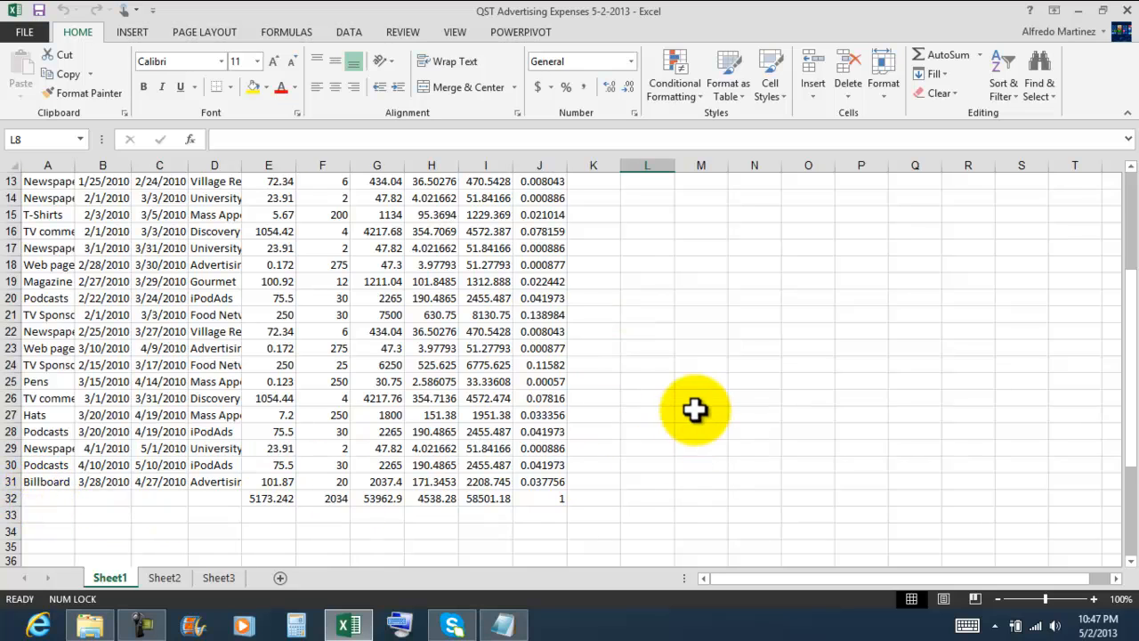
{"action": "scroll", "coordinate": [701, 410], "scroll_direction": "up", "scroll_amount": 1}
{"action": "scroll", "coordinate": [702, 408], "scroll_direction": "up", "scroll_amount": 3}
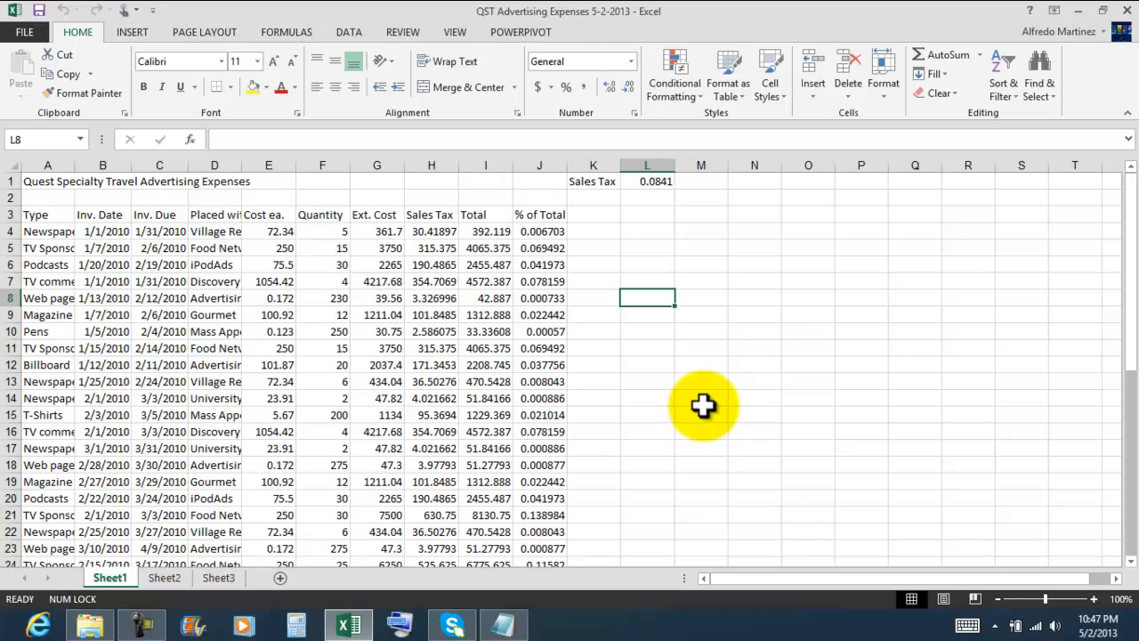
{"action": "left_click", "coordinate": [31, 179]}
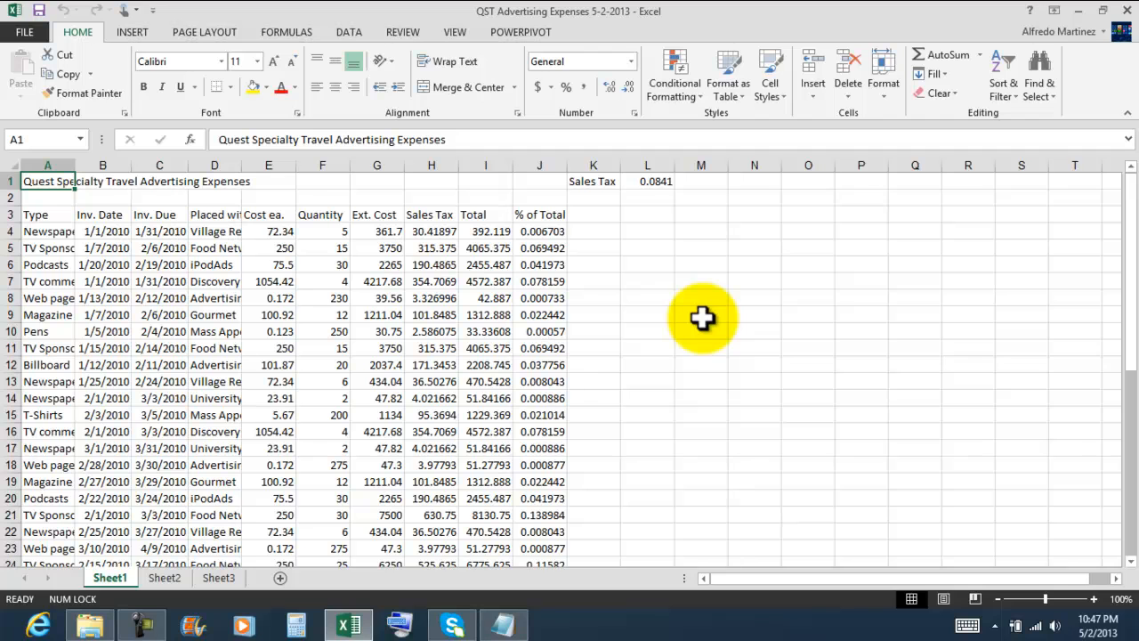
{"action": "left_click", "coordinate": [595, 183]}
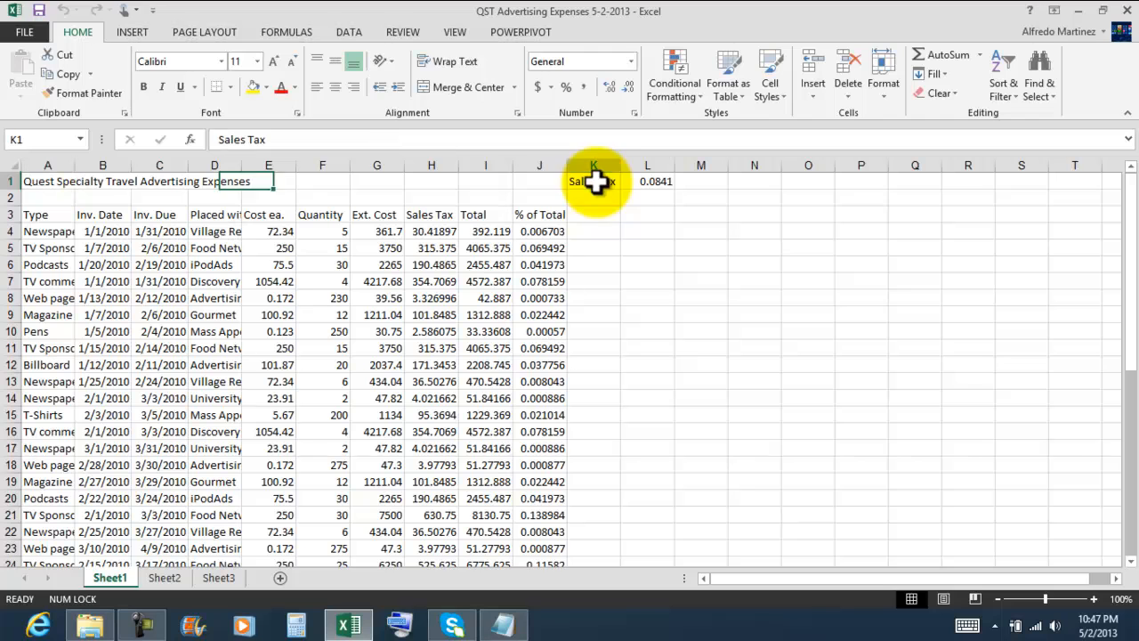
{"action": "left_click", "coordinate": [653, 182]}
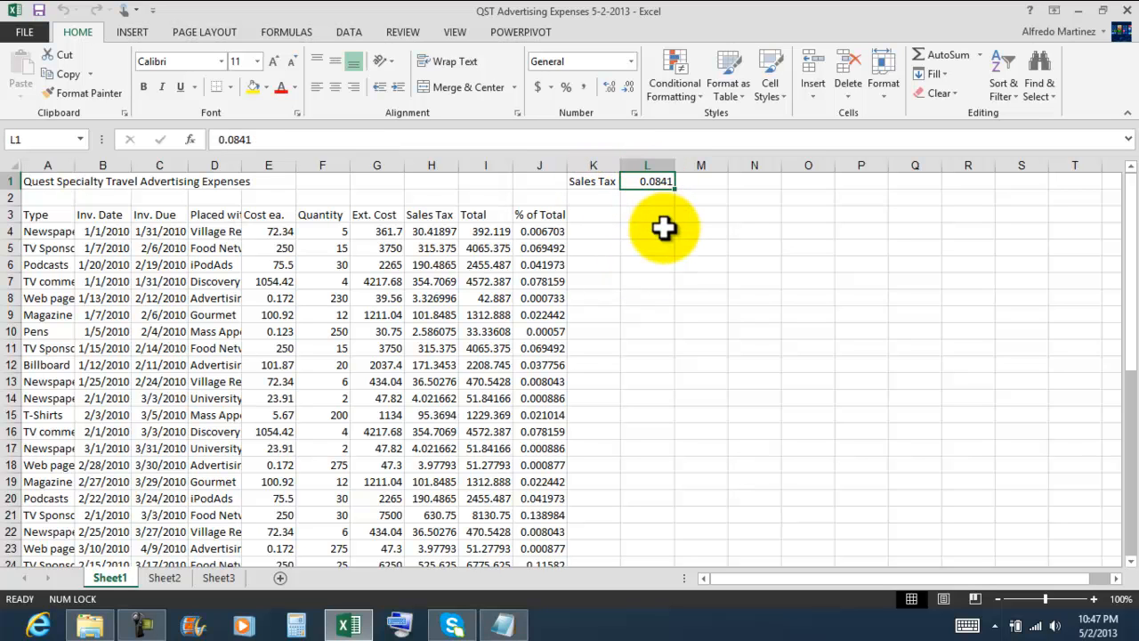
Go through the column headings in row 3 one by one, from Type to % of Total.
{"action": "left_click", "coordinate": [32, 217]}
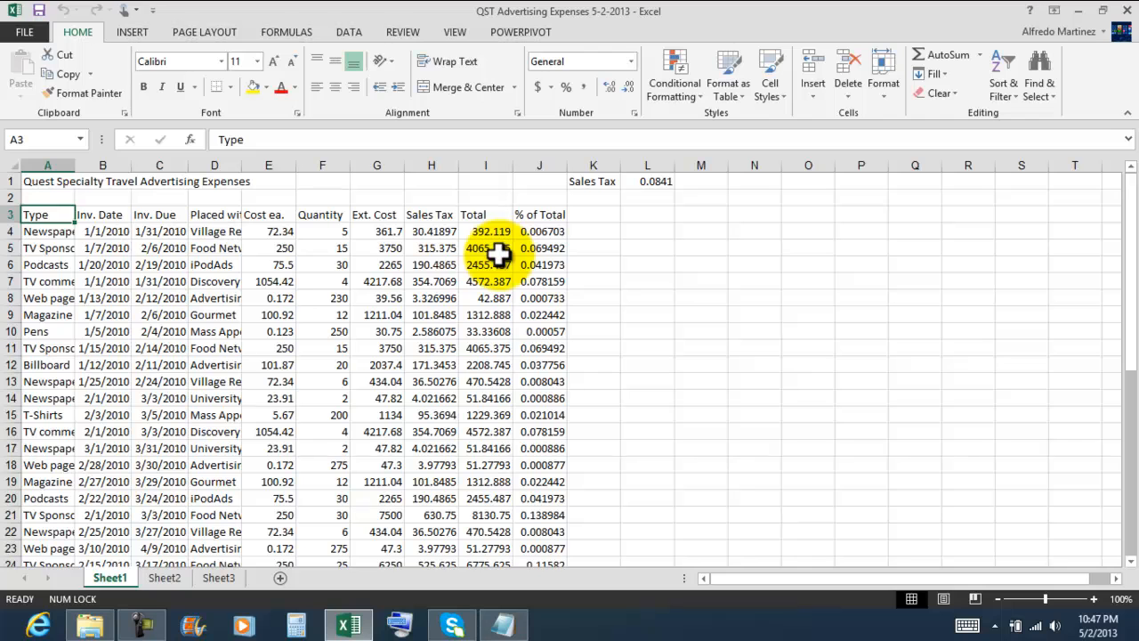
{"action": "left_click", "coordinate": [106, 213]}
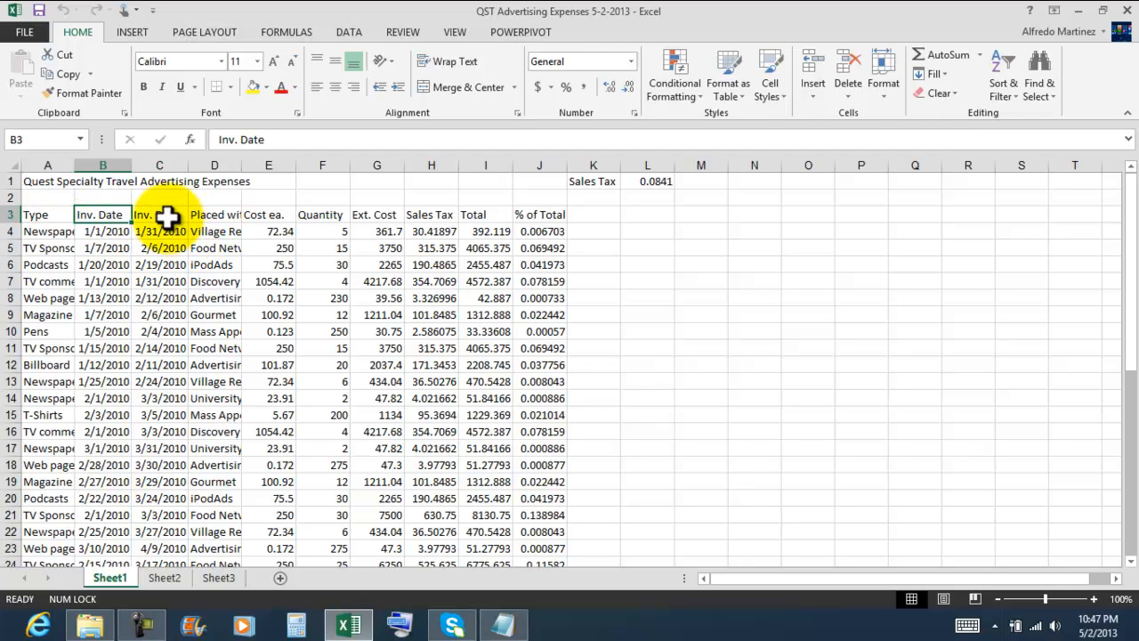
{"action": "left_click", "coordinate": [173, 219]}
{"action": "left_click", "coordinate": [216, 219]}
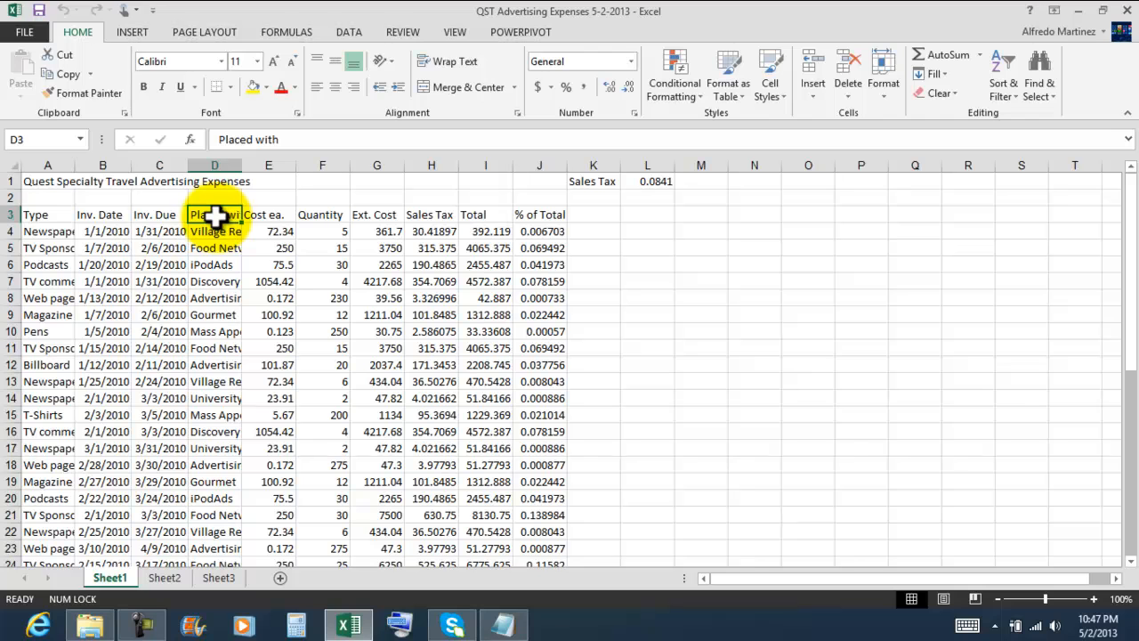
{"action": "left_click", "coordinate": [274, 221]}
{"action": "left_click", "coordinate": [313, 215]}
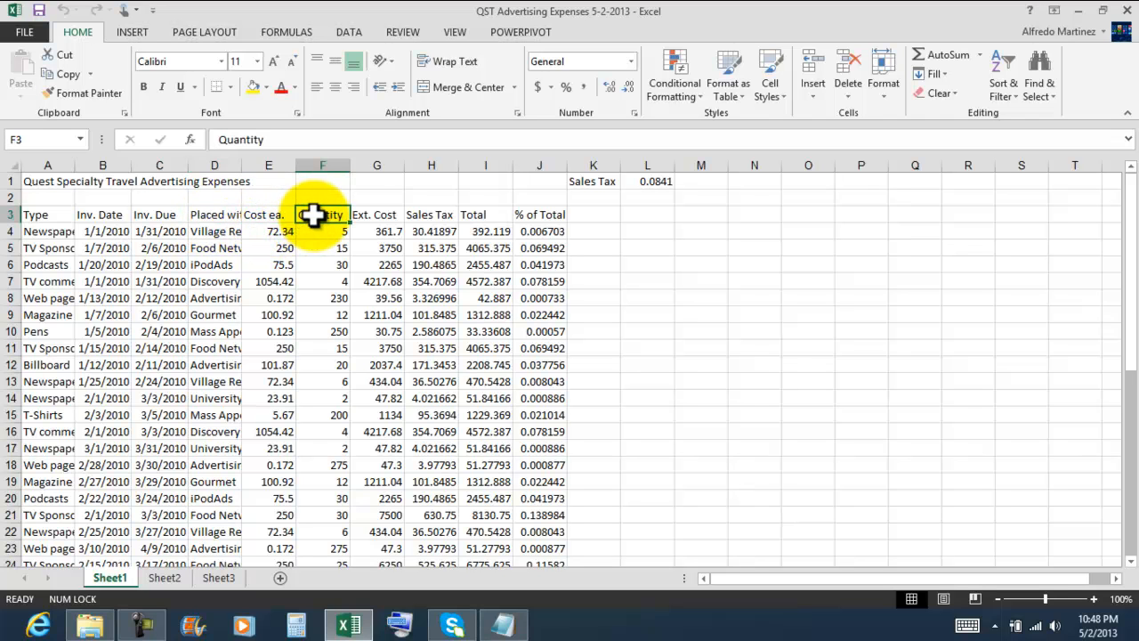
{"action": "left_click", "coordinate": [383, 216]}
{"action": "left_click", "coordinate": [431, 215]}
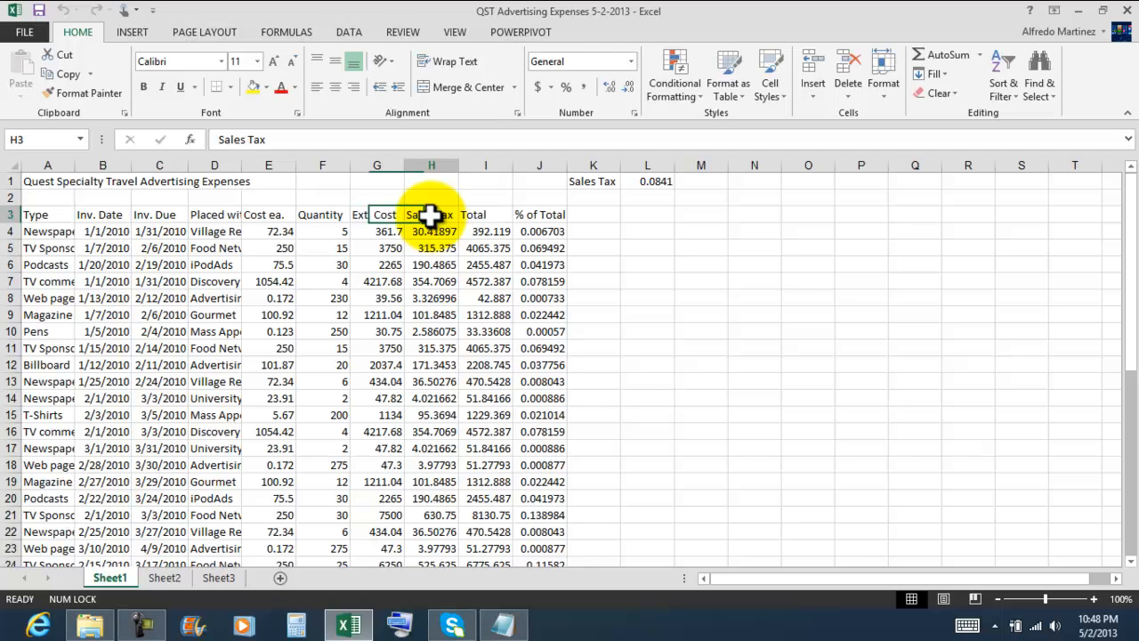
{"action": "left_click", "coordinate": [483, 216]}
{"action": "left_click", "coordinate": [553, 215]}
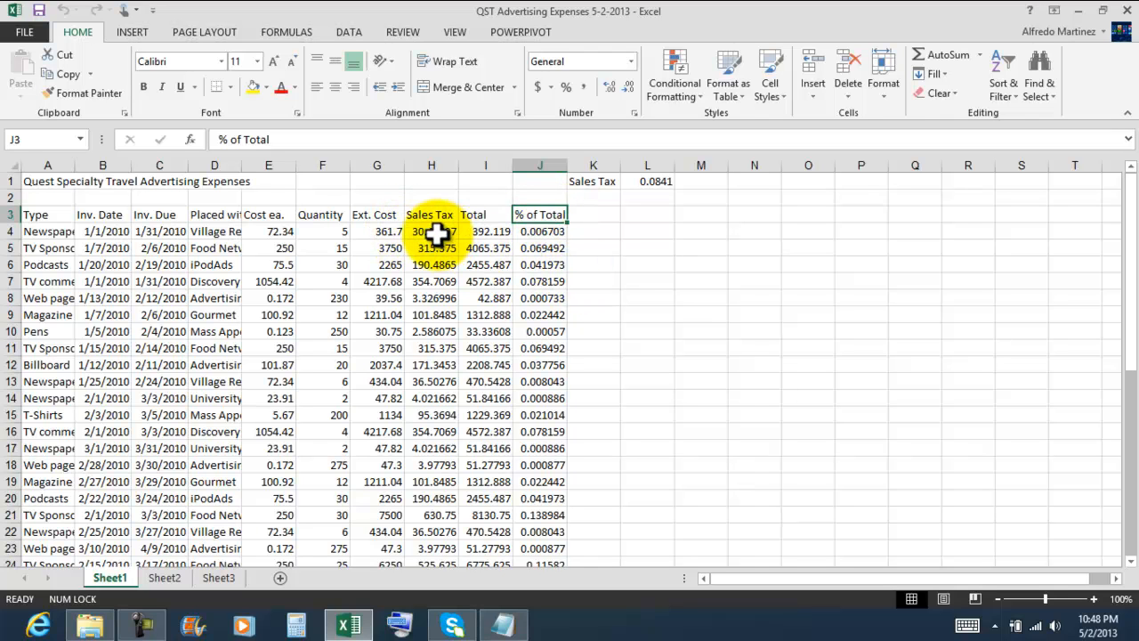
Examine the Sales Tax, Total and % of Total formulas in row 4 and the totals in E32:J32, then return to the title cell A1.
{"action": "left_click", "coordinate": [436, 233]}
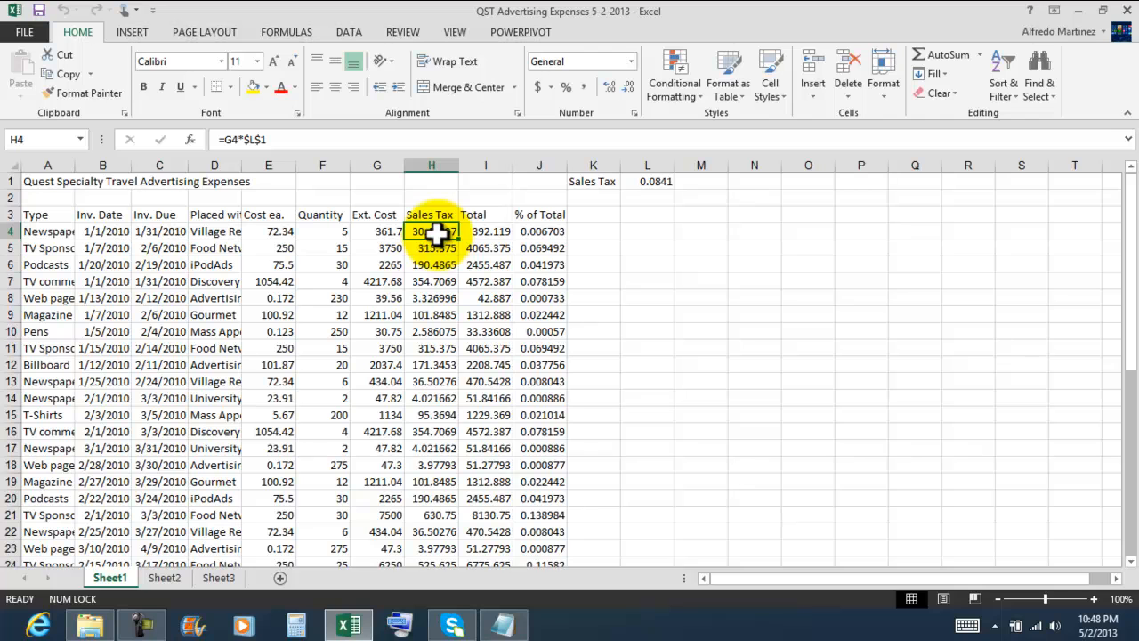
{"action": "left_click", "coordinate": [489, 232]}
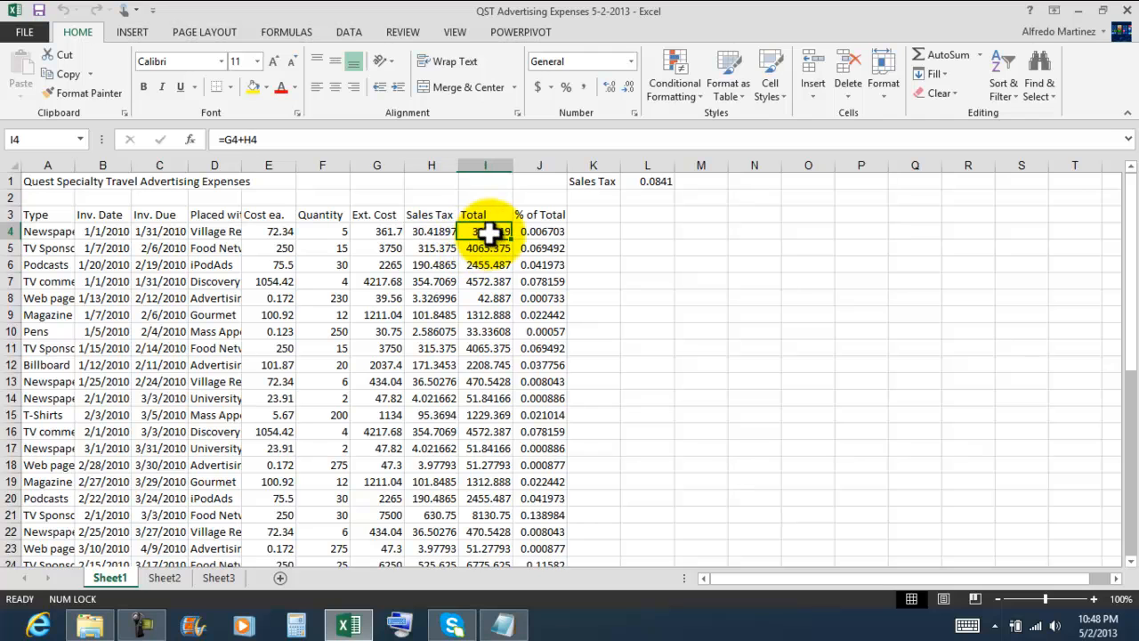
{"action": "left_click", "coordinate": [531, 231]}
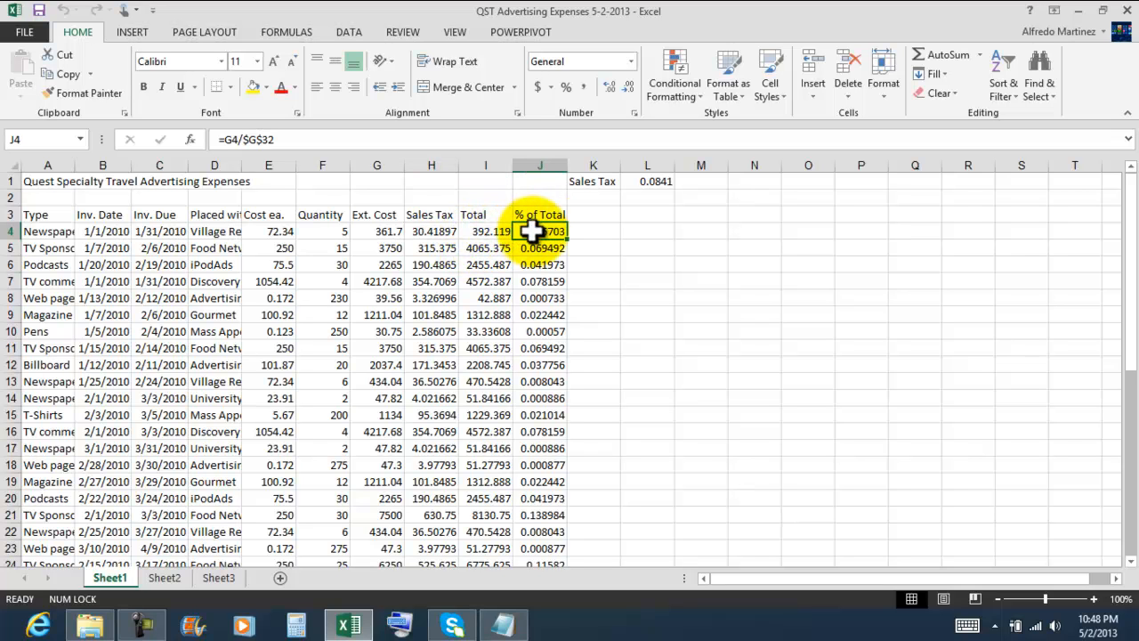
{"action": "scroll", "coordinate": [660, 256], "scroll_direction": "down", "scroll_amount": 5}
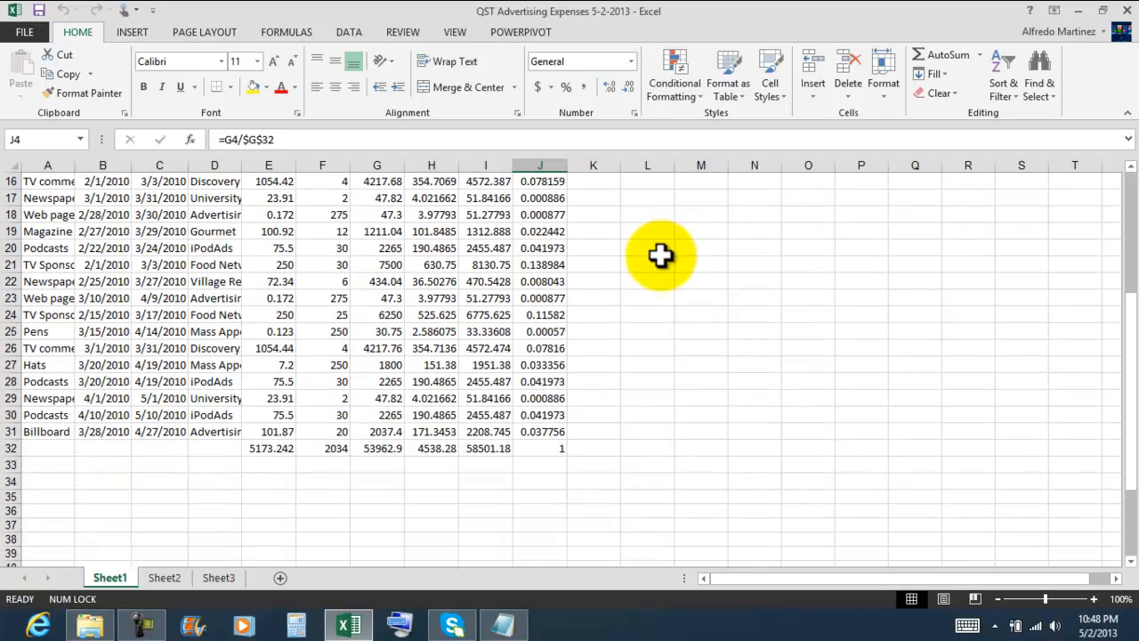
{"action": "left_click", "coordinate": [278, 449]}
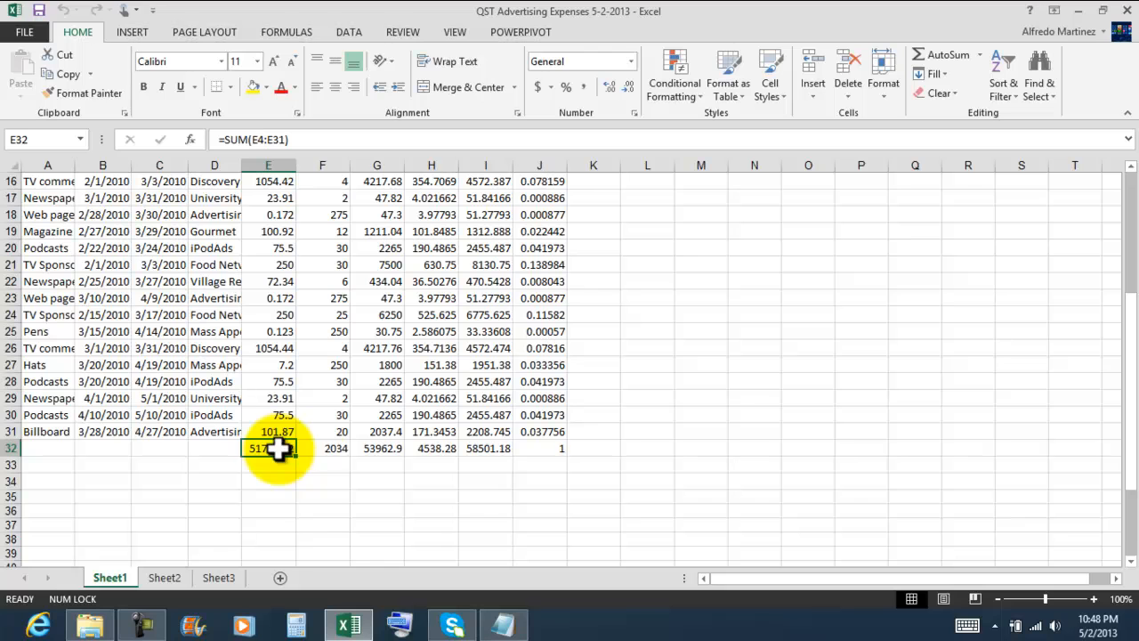
{"action": "left_click", "coordinate": [322, 450]}
{"action": "left_click", "coordinate": [369, 449]}
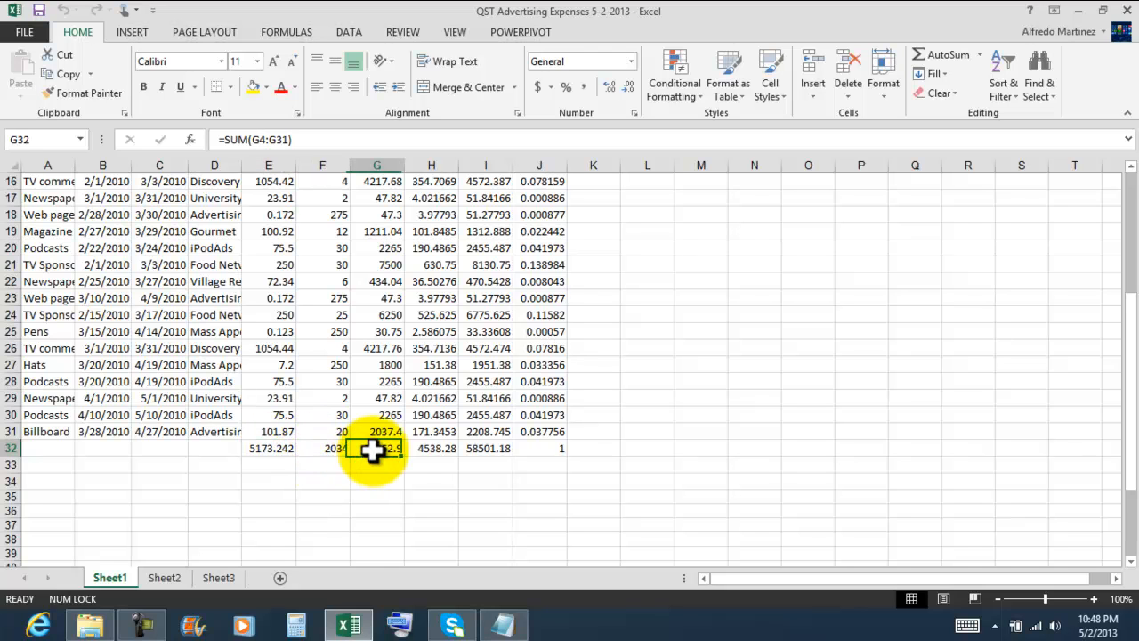
{"action": "left_click", "coordinate": [417, 449]}
{"action": "left_click", "coordinate": [488, 450]}
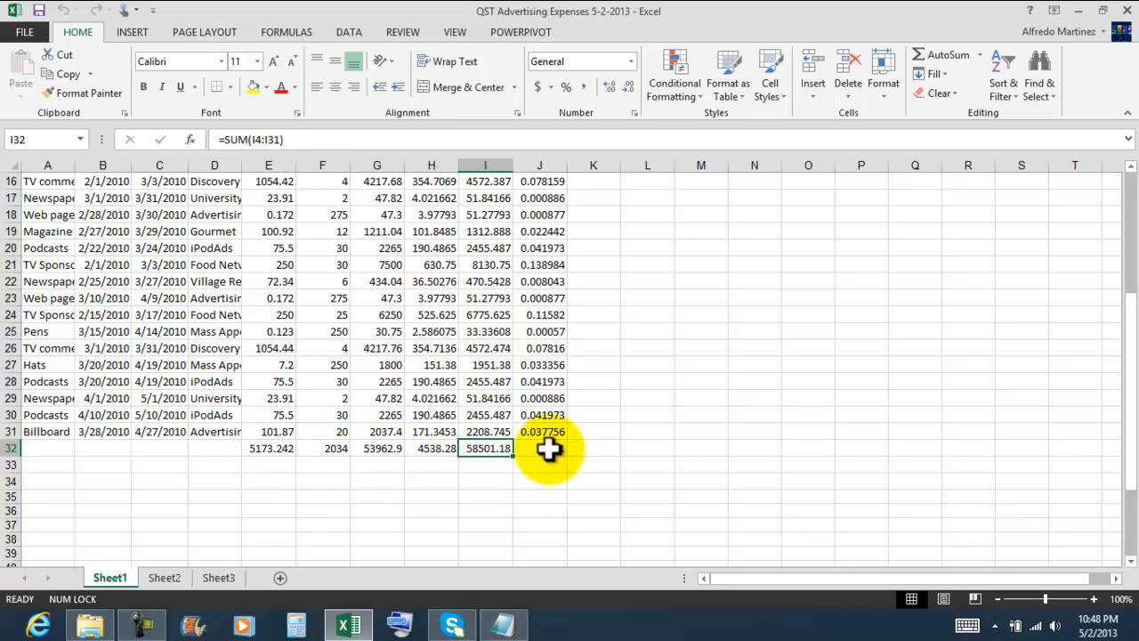
{"action": "left_click", "coordinate": [548, 449]}
{"action": "left_click", "coordinate": [717, 382]}
{"action": "scroll", "coordinate": [728, 381], "scroll_direction": "up", "scroll_amount": 4}
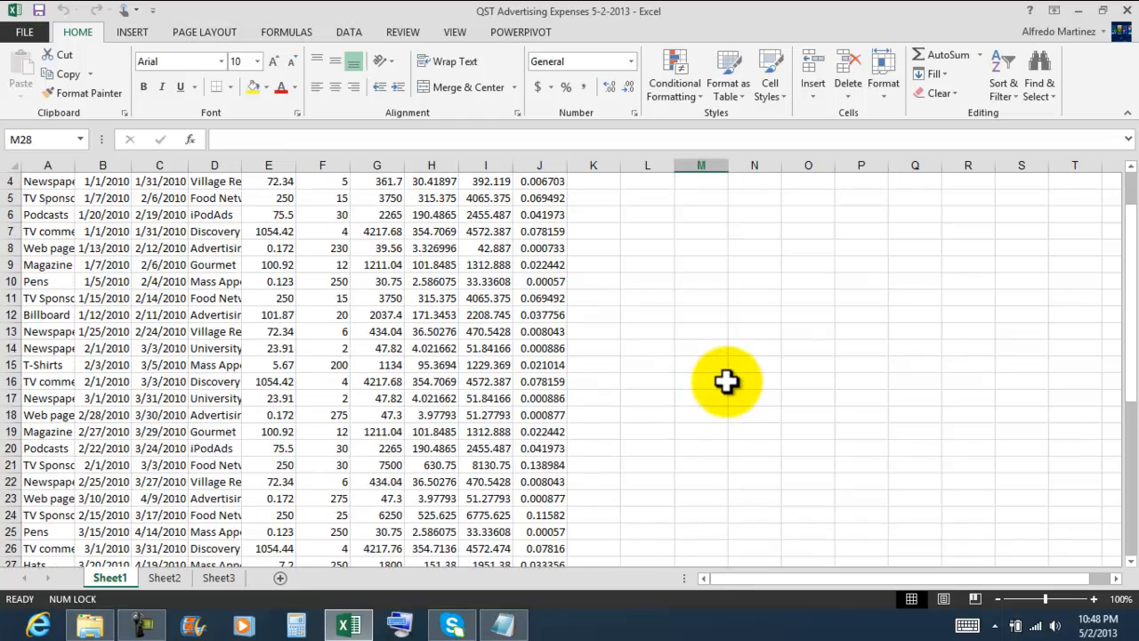
{"action": "scroll", "coordinate": [727, 381], "scroll_direction": "up", "scroll_amount": 1}
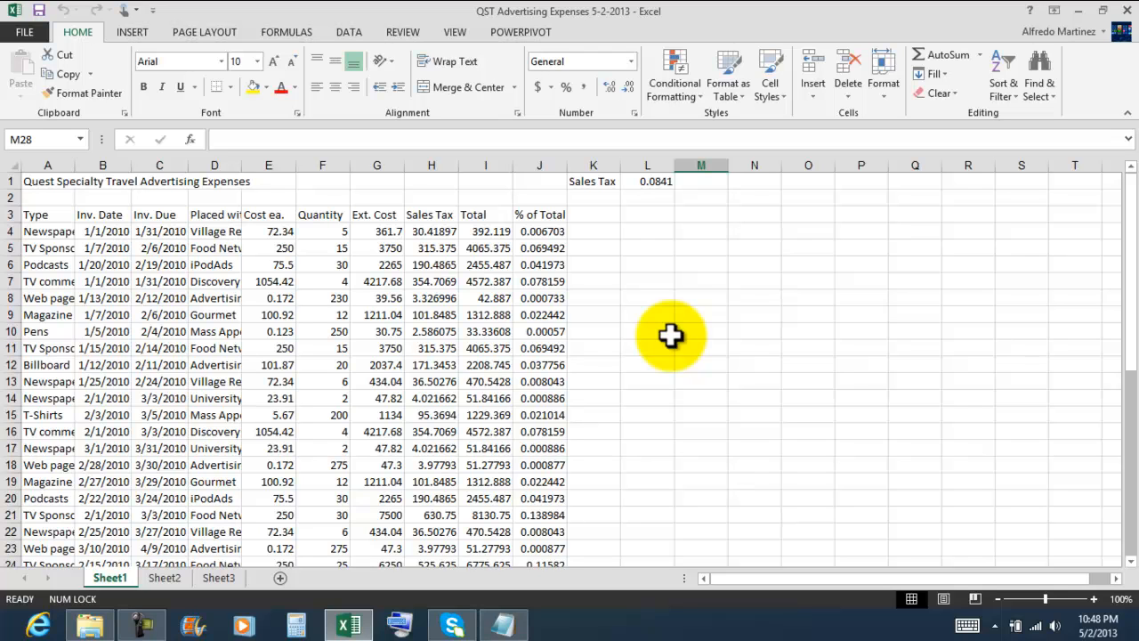
{"action": "left_click", "coordinate": [33, 183]}
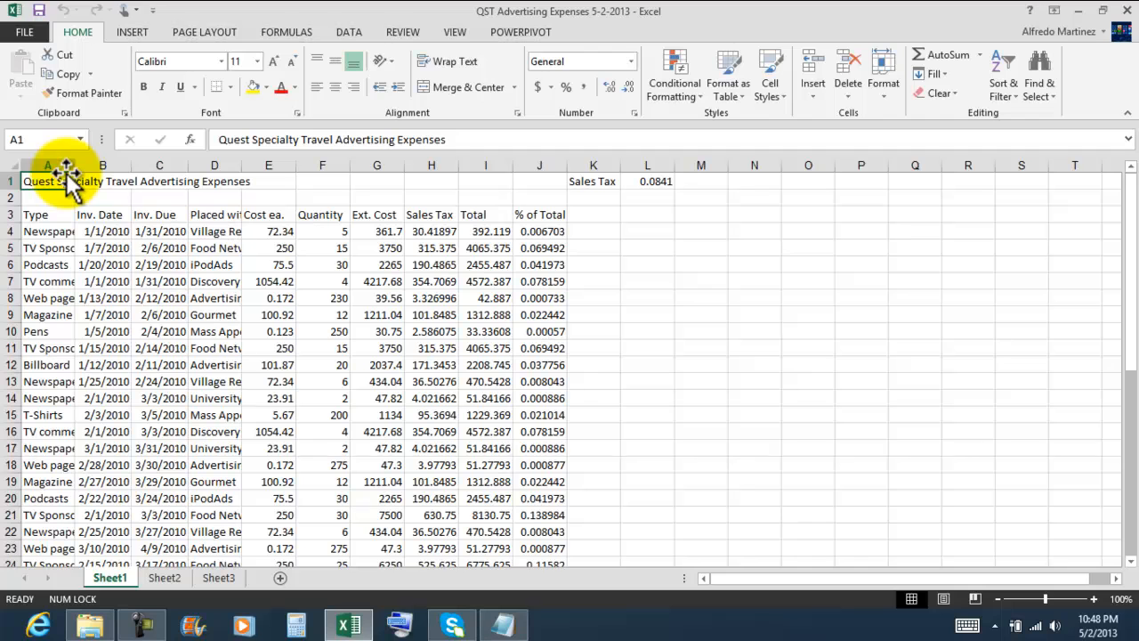
Go through the row 4 entries from Inv. Date to Total, checking how their dates, numbers and formulas are formatted.
{"action": "left_click", "coordinate": [105, 230]}
{"action": "left_click", "coordinate": [269, 230]}
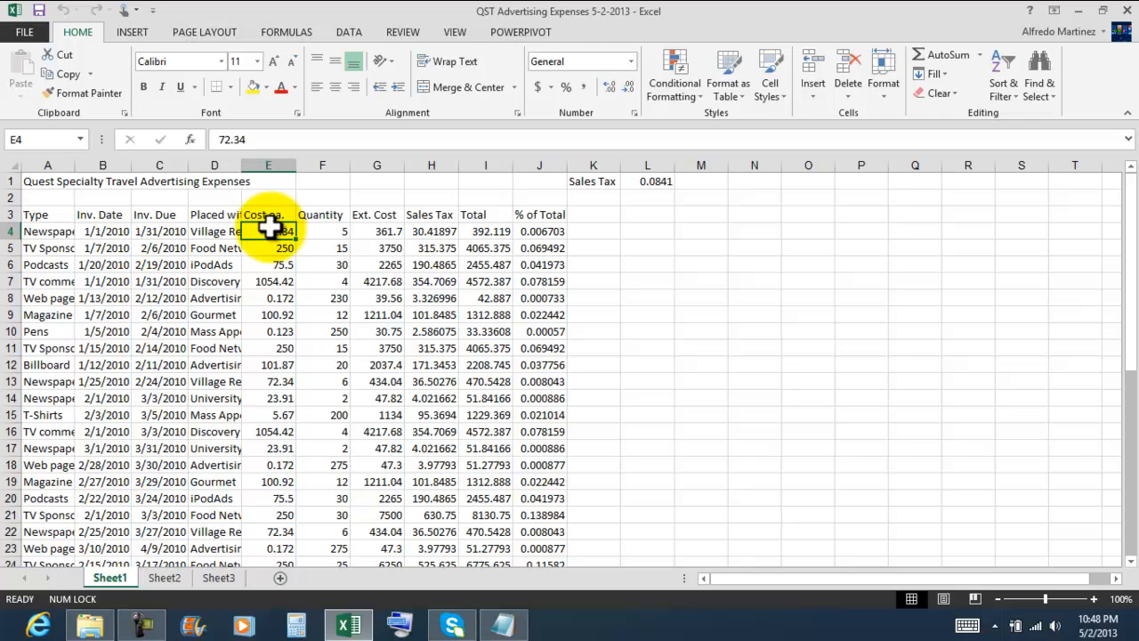
{"action": "left_click", "coordinate": [323, 227]}
{"action": "left_click", "coordinate": [391, 231]}
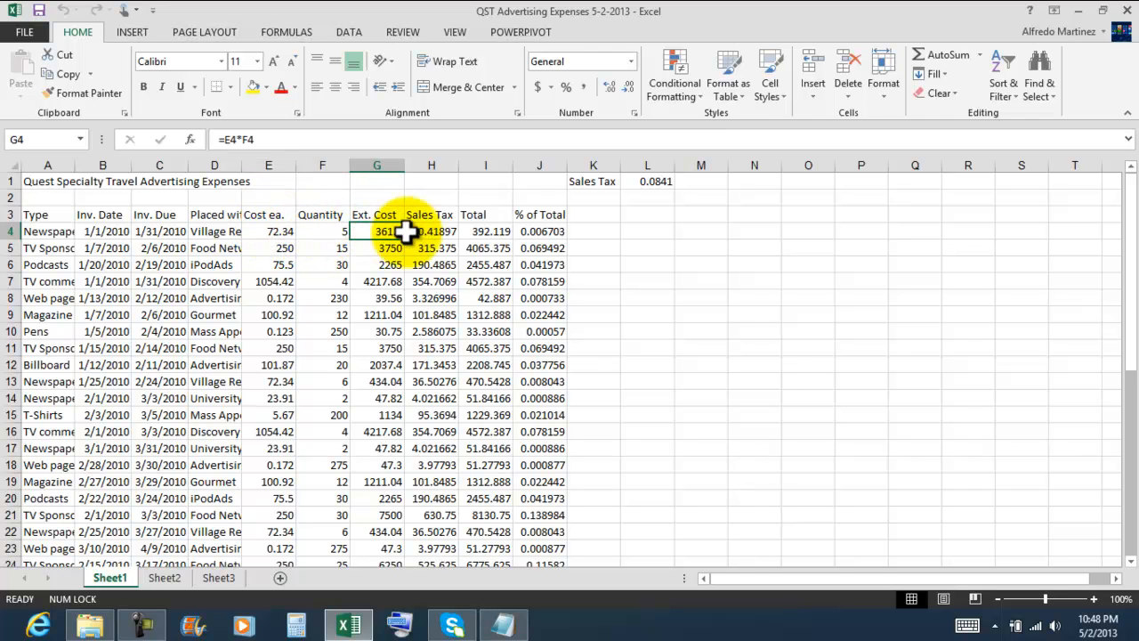
{"action": "left_click", "coordinate": [415, 230]}
{"action": "left_click", "coordinate": [483, 230]}
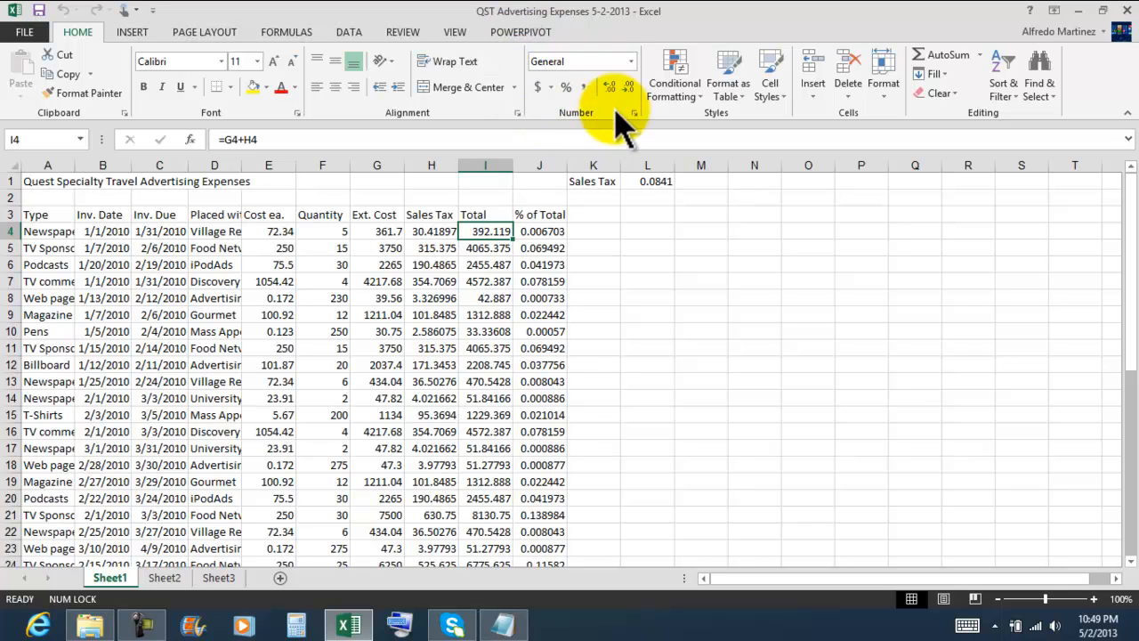
{"action": "left_click", "coordinate": [703, 361]}
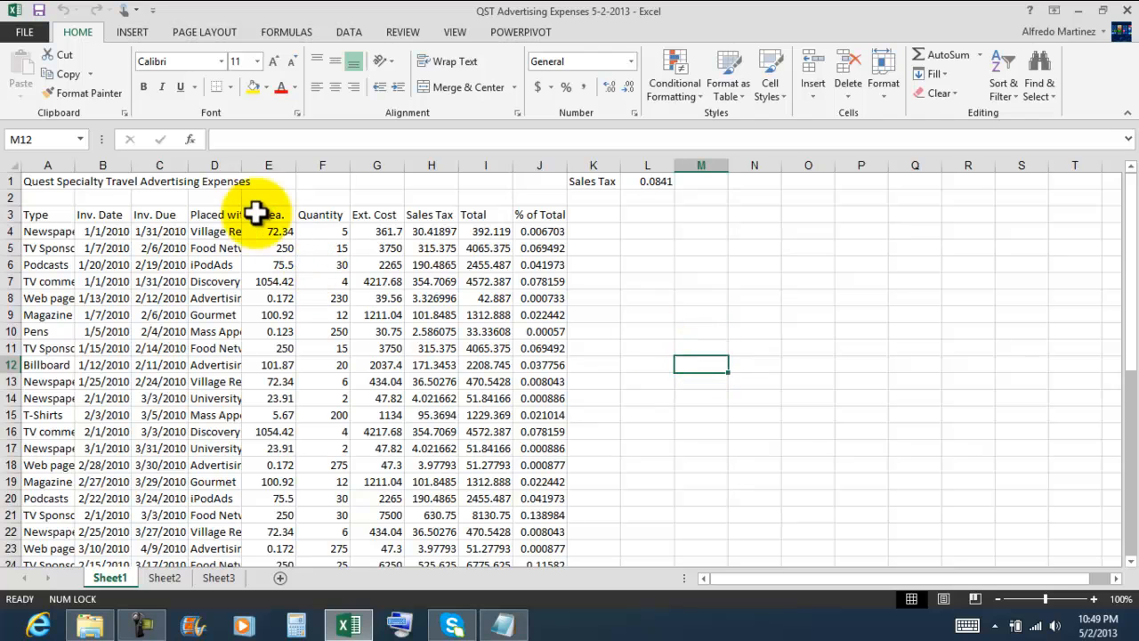
Merge and center the title Quest Specialty Travel Advertising Expenses across A1:J1.
{"action": "left_click", "coordinate": [38, 182]}
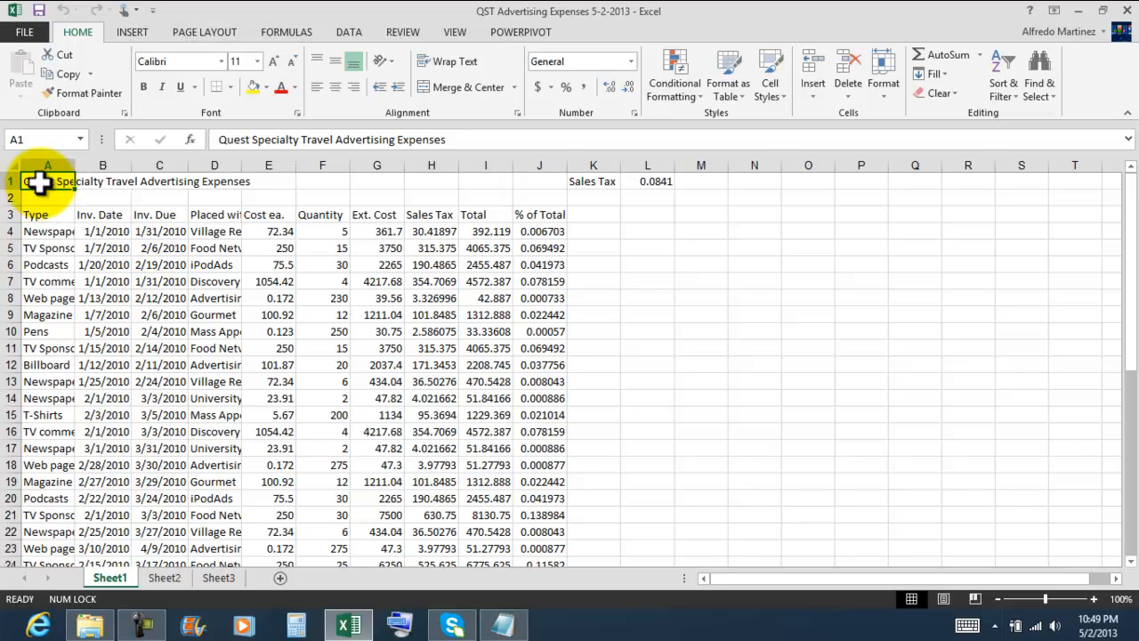
{"action": "left_click_drag", "start_coordinate": [39, 183], "coordinate": [541, 180]}
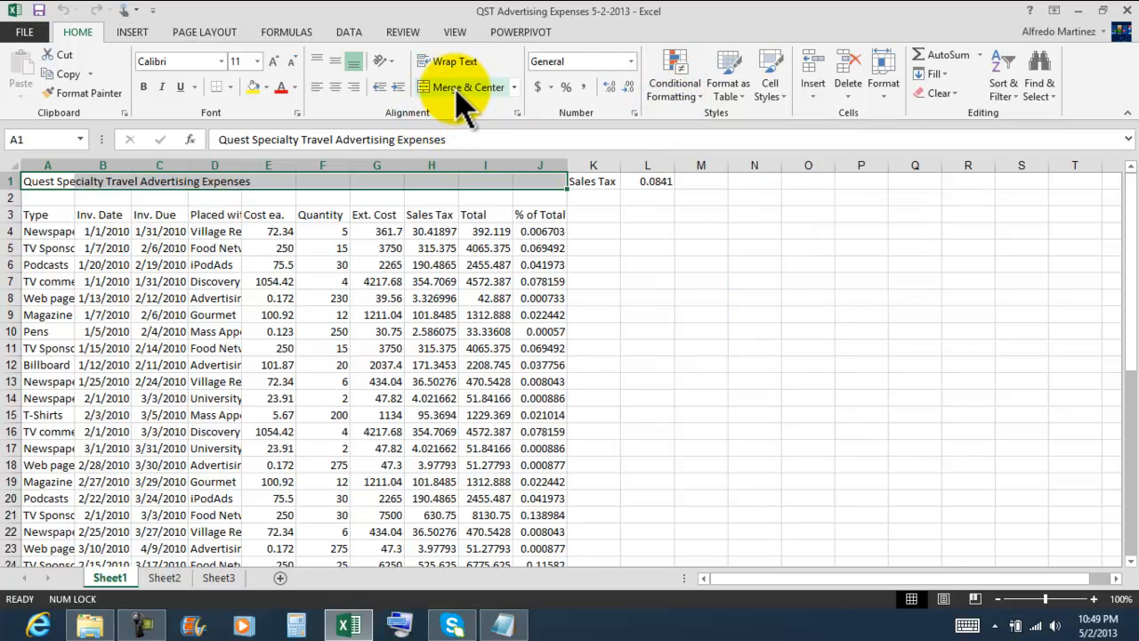
{"action": "left_click", "coordinate": [514, 88]}
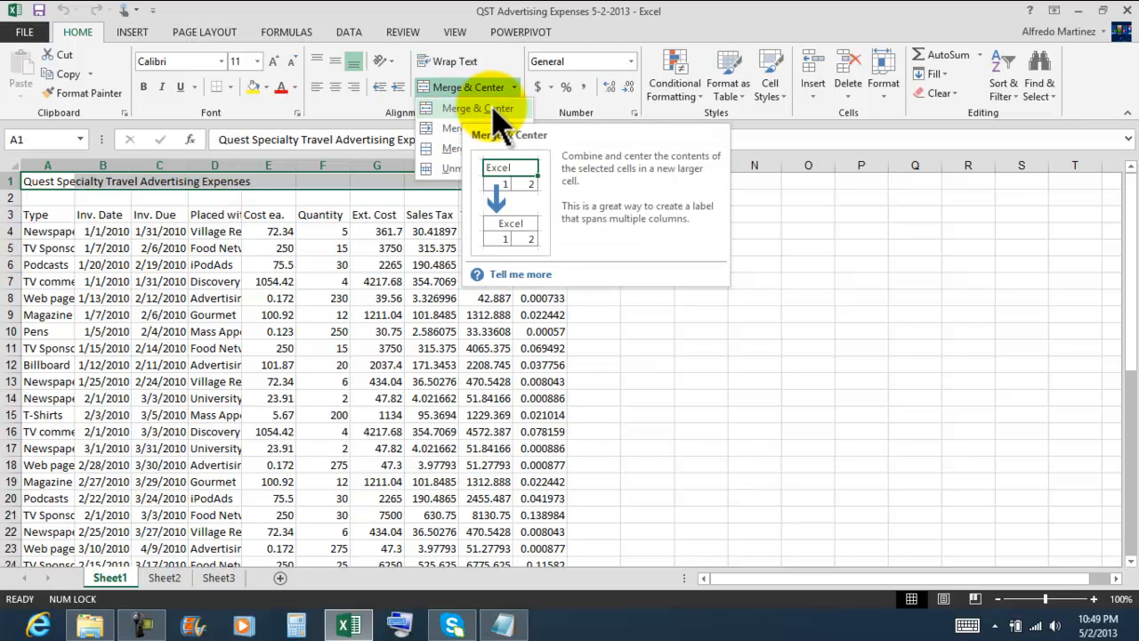
{"action": "left_click", "coordinate": [485, 107]}
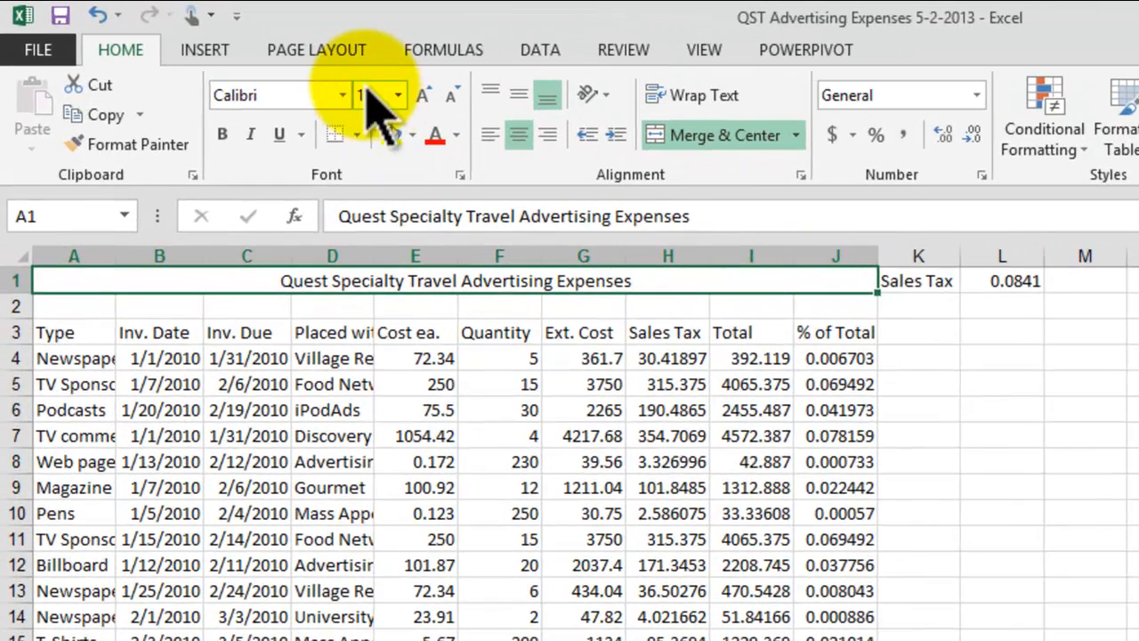
Enlarge the merged title's font to 24 points and make it bold.
{"action": "left_click", "coordinate": [423, 96]}
{"action": "left_click", "coordinate": [424, 96]}
{"action": "left_click", "coordinate": [424, 96]}
{"action": "left_click", "coordinate": [423, 96]}
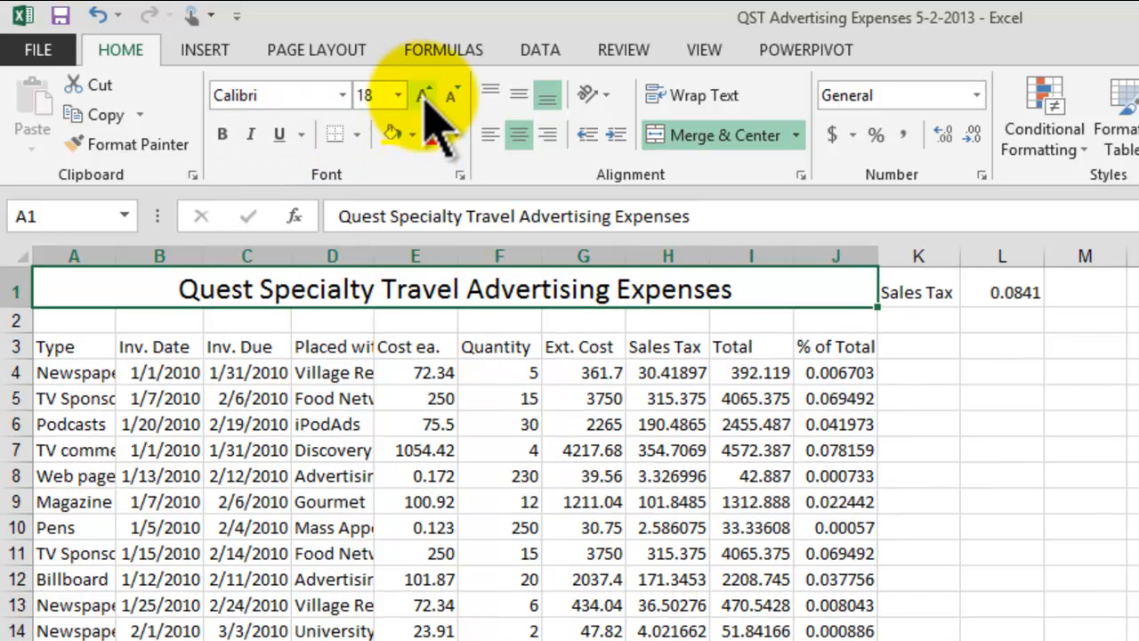
{"action": "left_click", "coordinate": [424, 96]}
{"action": "left_click", "coordinate": [424, 96]}
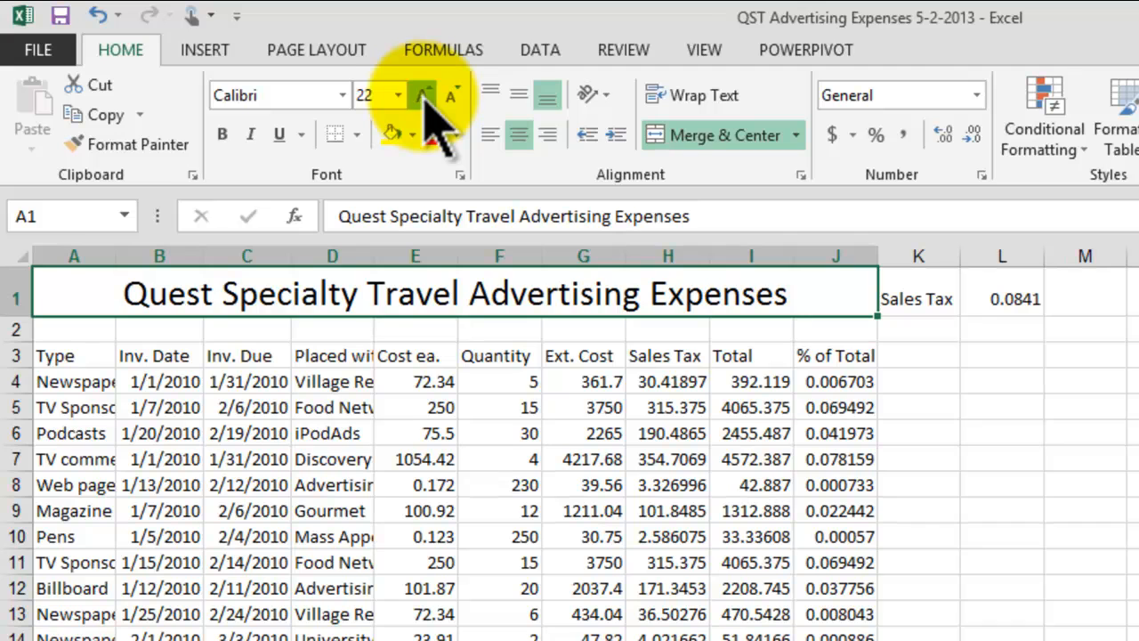
{"action": "left_click", "coordinate": [424, 96]}
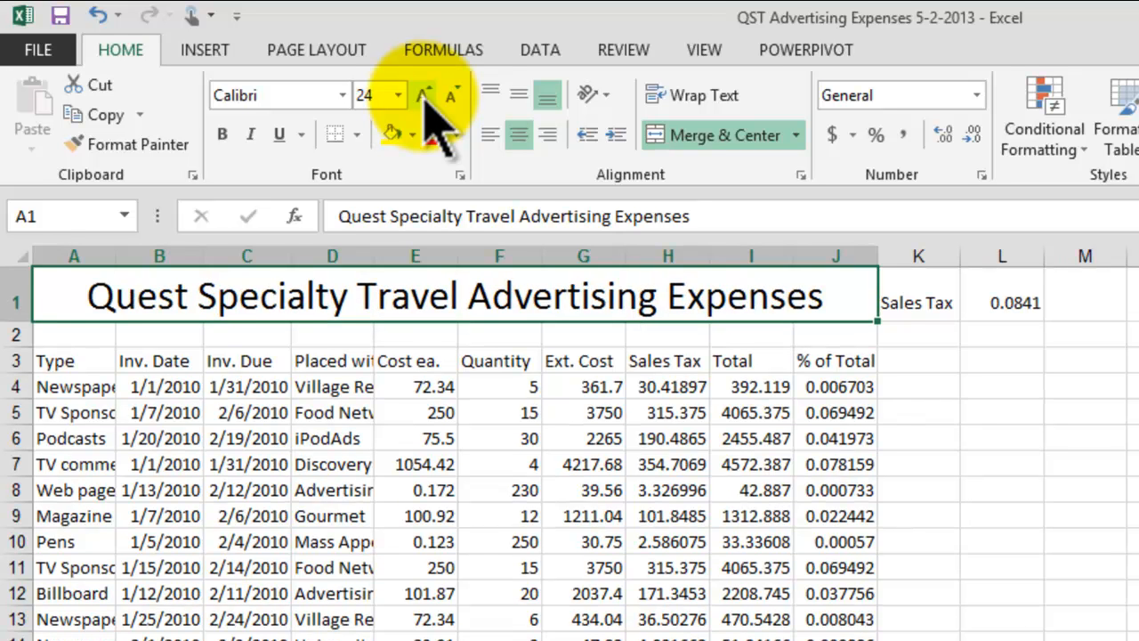
{"action": "left_click", "coordinate": [222, 134]}
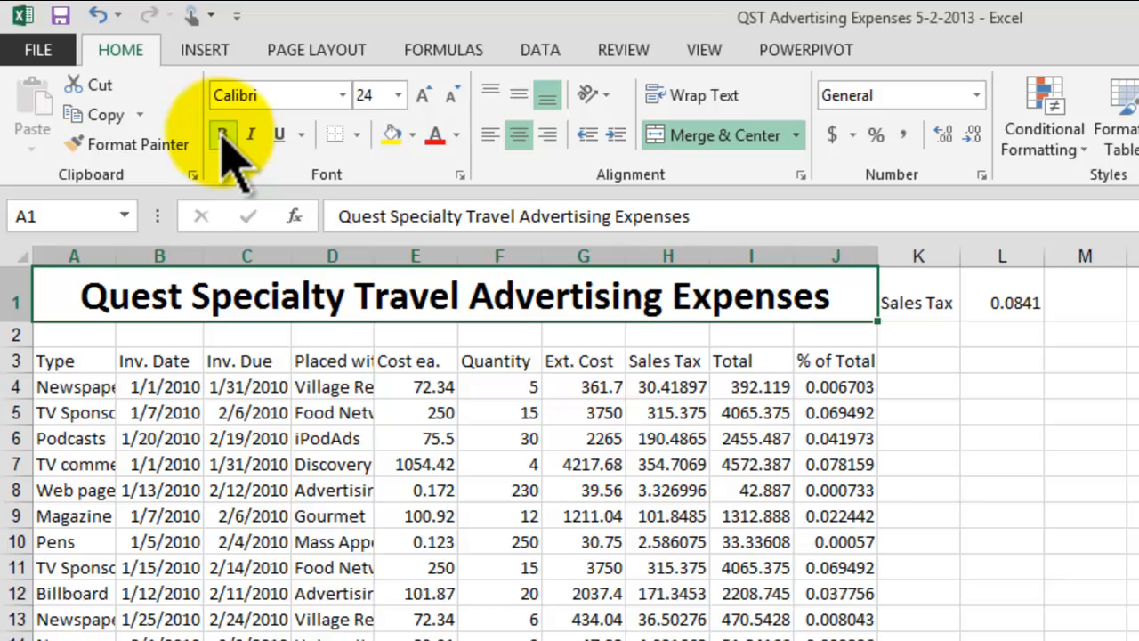
Fill the title cell with standard dark blue and set its text color to white.
{"action": "left_click", "coordinate": [412, 134]}
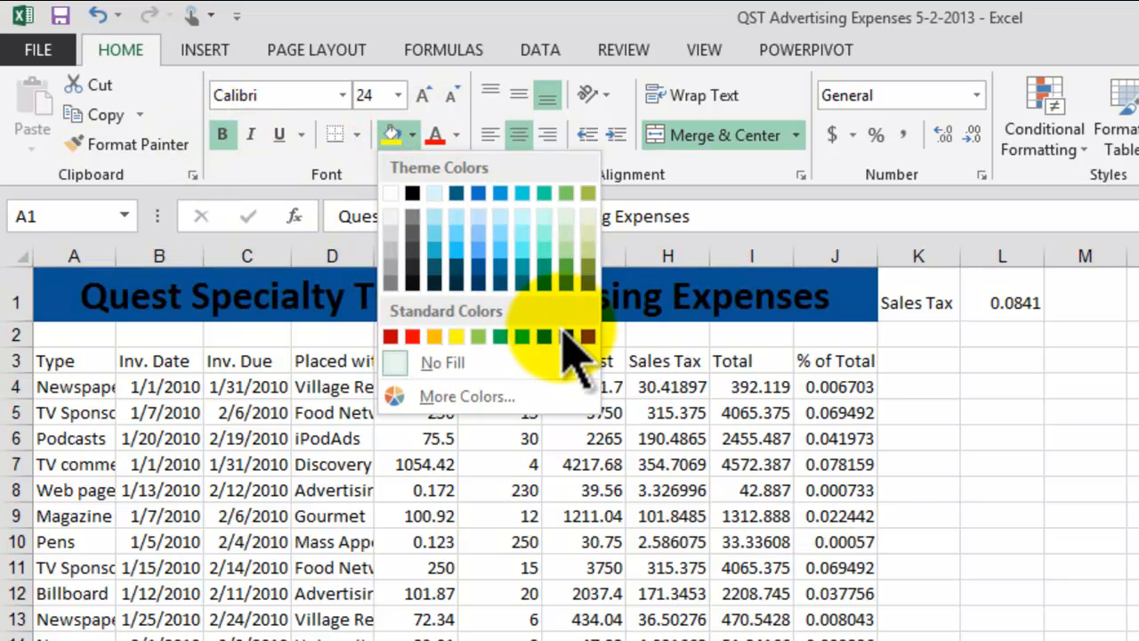
{"action": "left_click", "coordinate": [565, 337]}
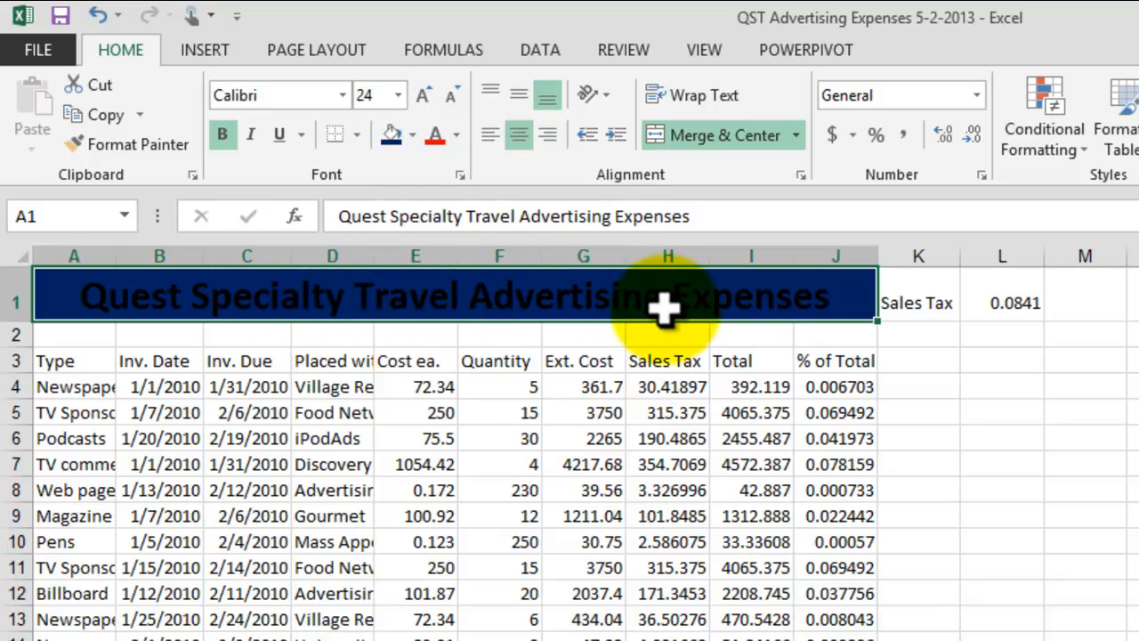
{"action": "left_click", "coordinate": [456, 135]}
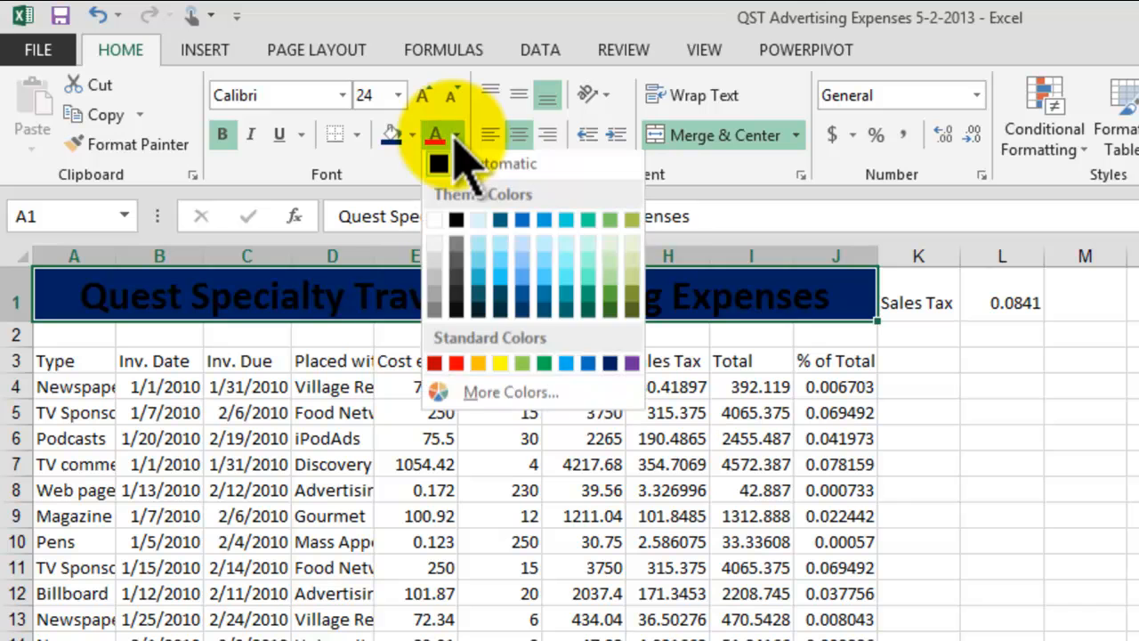
{"action": "left_click", "coordinate": [434, 224]}
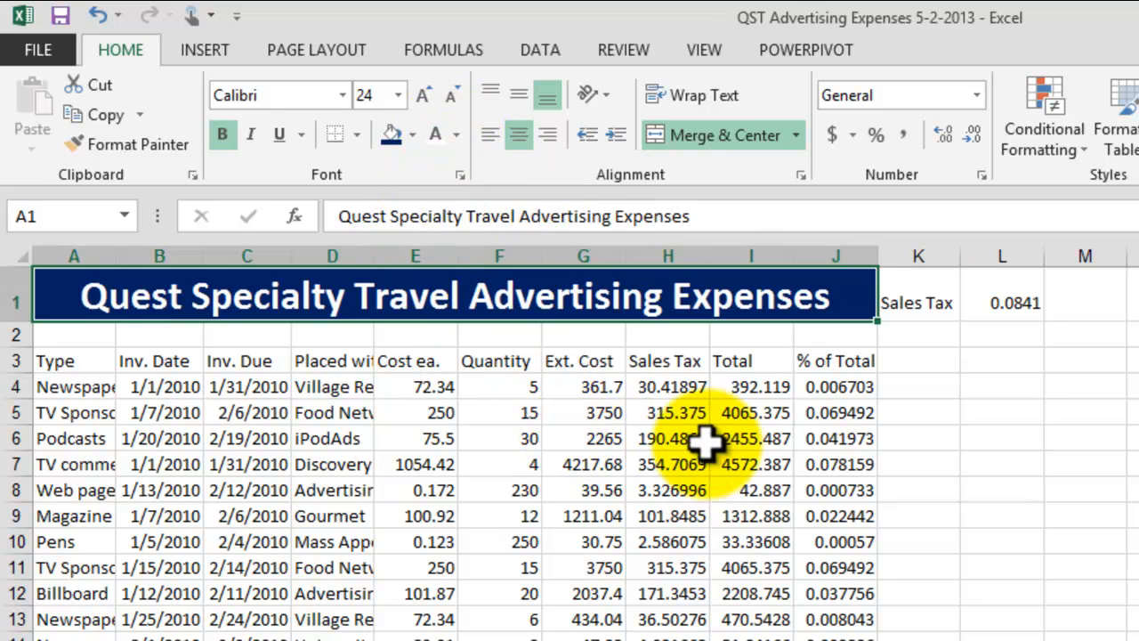
Reduce the title's font size to 22 points and change its font to Baskerville Old Face.
{"action": "left_click", "coordinate": [454, 96]}
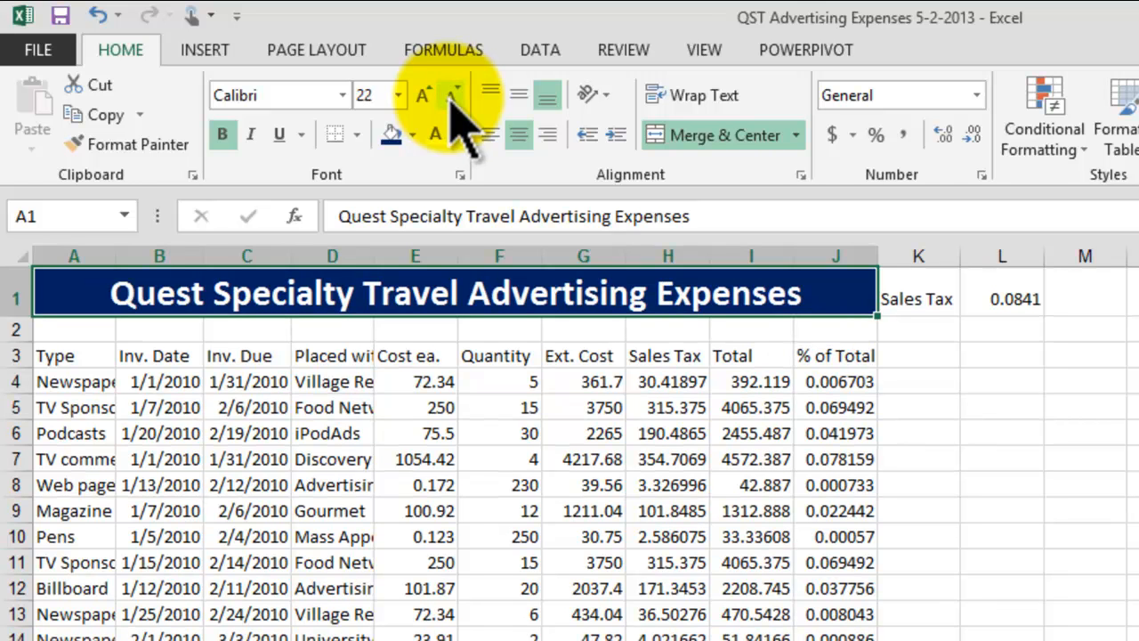
{"action": "left_click", "coordinate": [342, 96]}
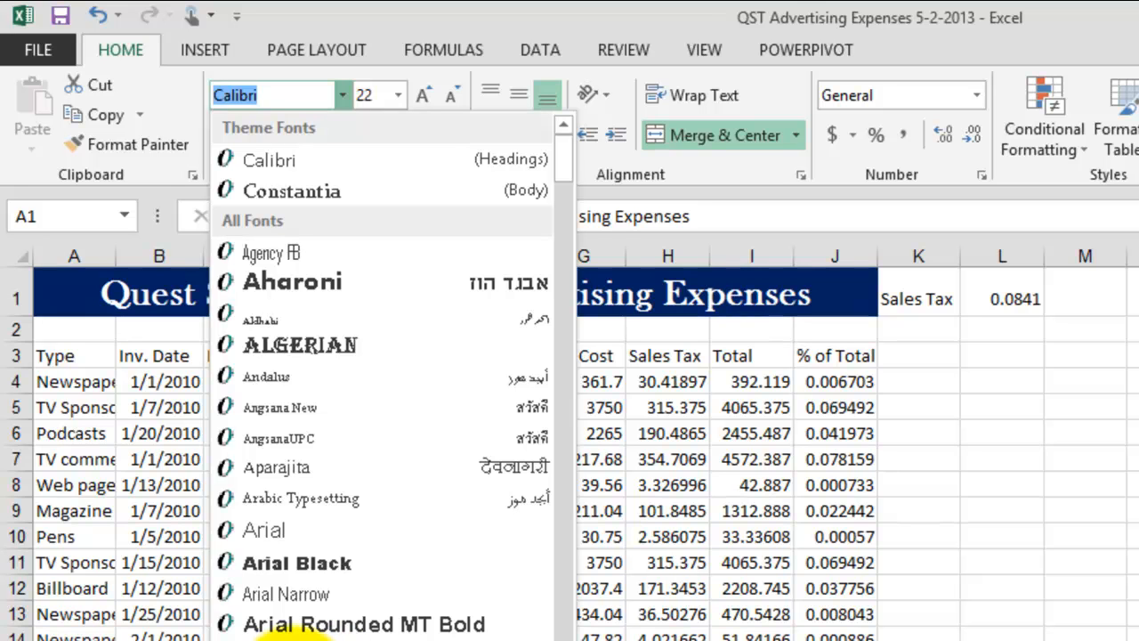
{"action": "left_click", "coordinate": [418, 632]}
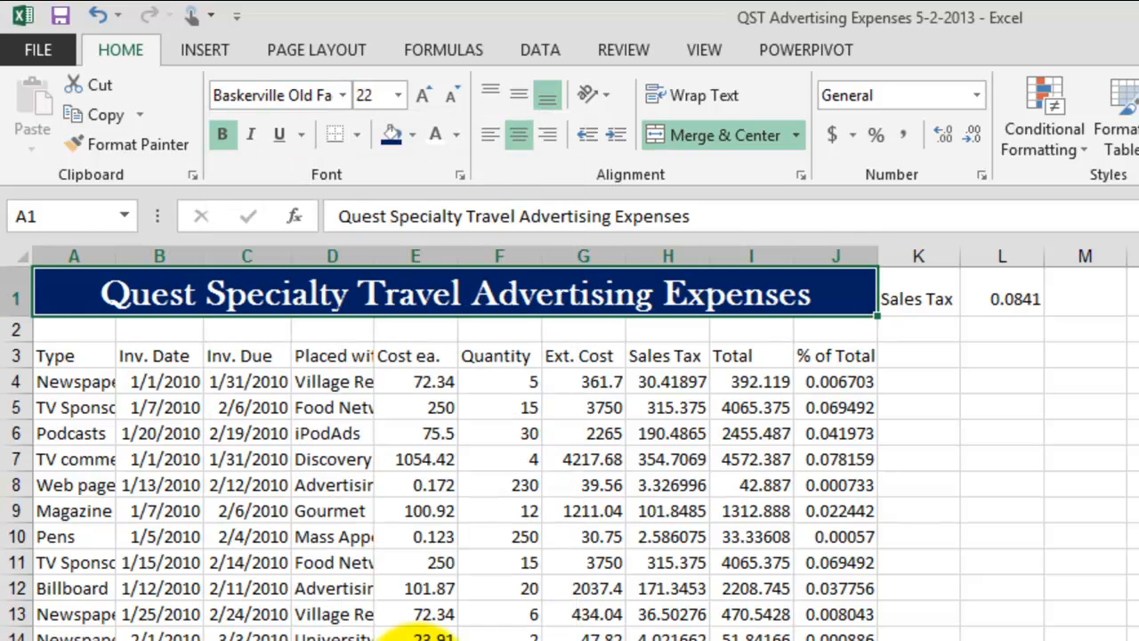
{"action": "left_click", "coordinate": [1128, 484]}
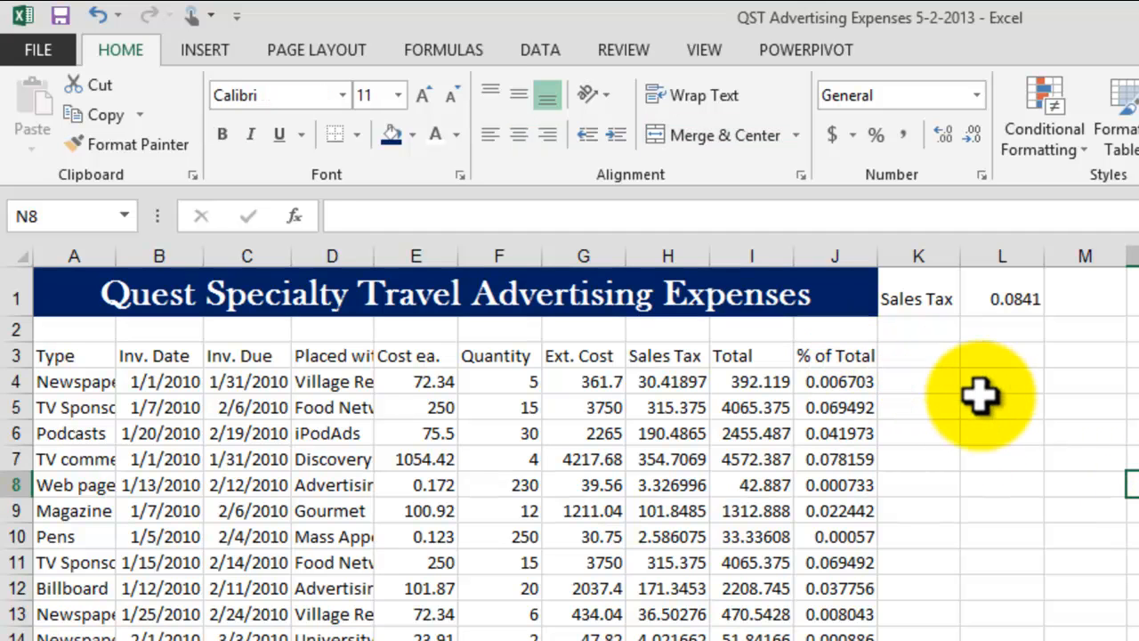
Apply the Input cell style to the Sales Tax label in K1.
{"action": "left_click", "coordinate": [946, 298]}
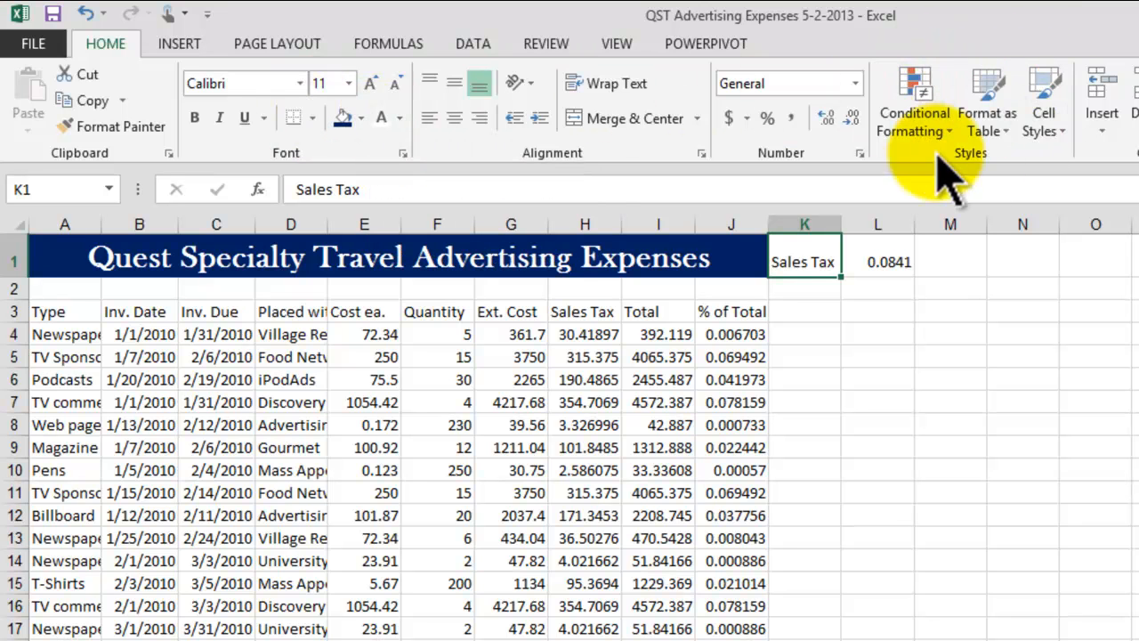
{"action": "left_click", "coordinate": [1046, 131]}
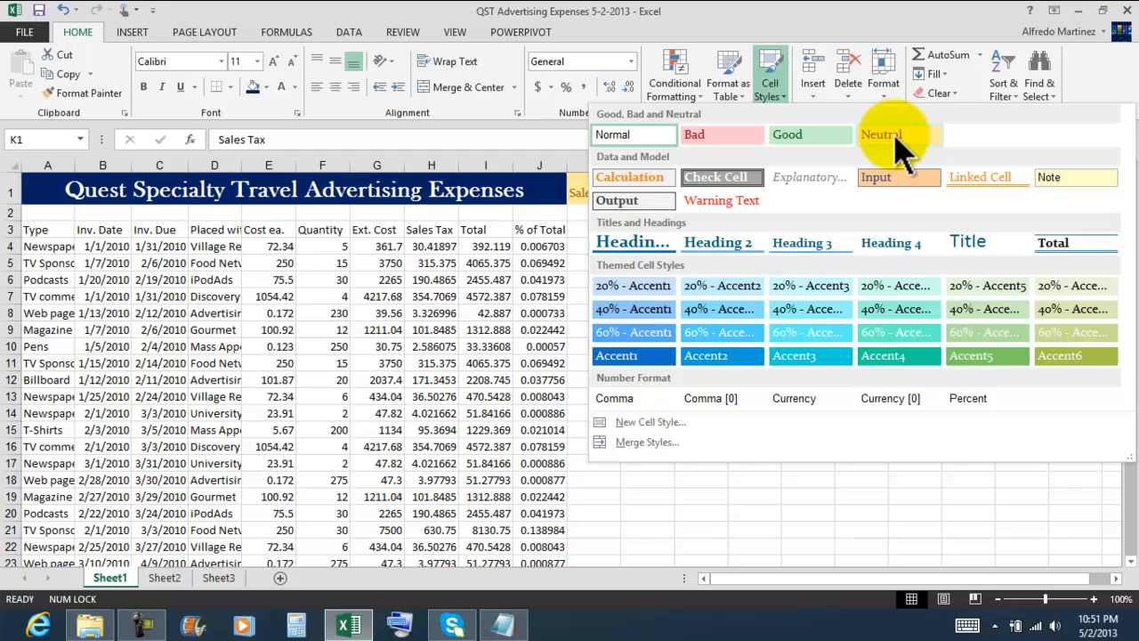
{"action": "left_click", "coordinate": [893, 181]}
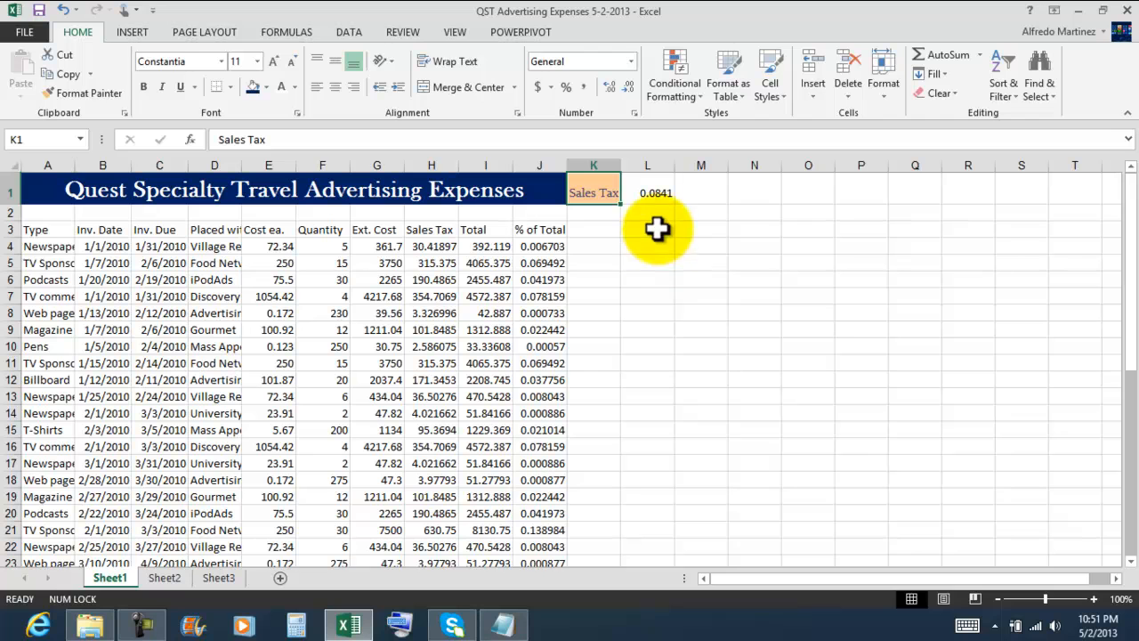
Apply the Bad cell style to the tax rate in L1 and format it as a percentage with two decimals.
{"action": "left_click", "coordinate": [654, 192]}
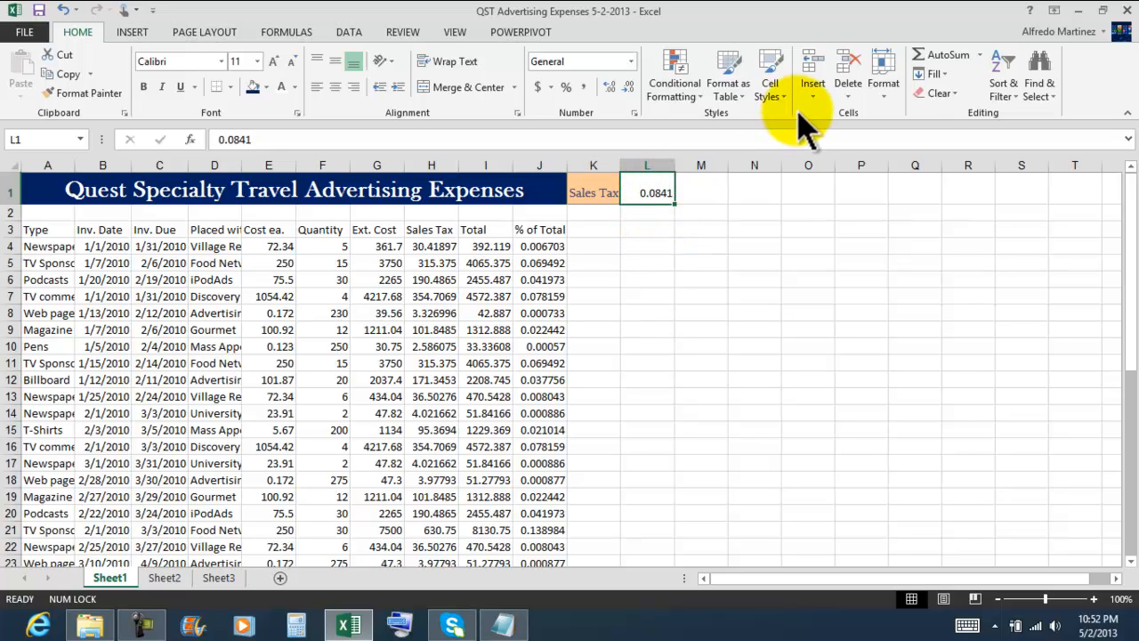
{"action": "left_click", "coordinate": [770, 87]}
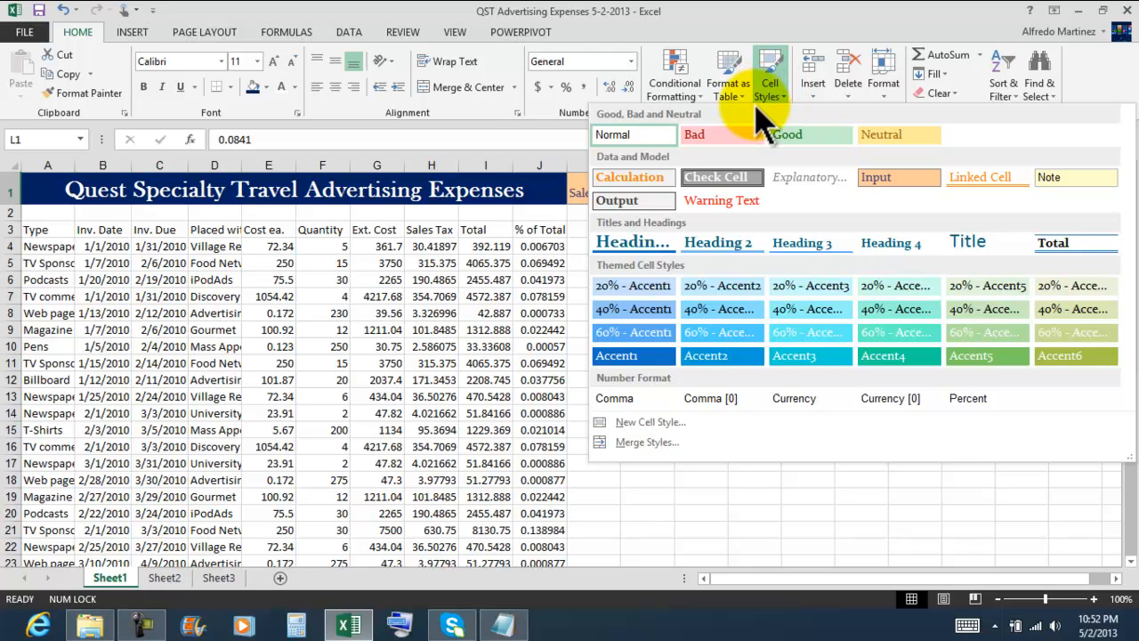
{"action": "left_click", "coordinate": [708, 152]}
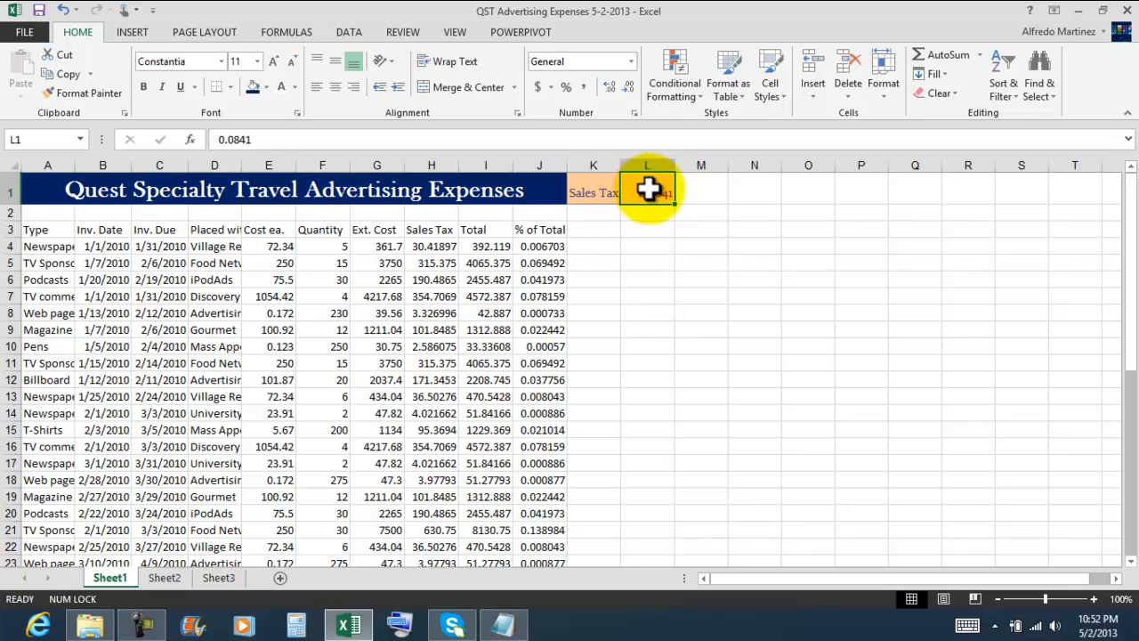
{"action": "left_click", "coordinate": [566, 87]}
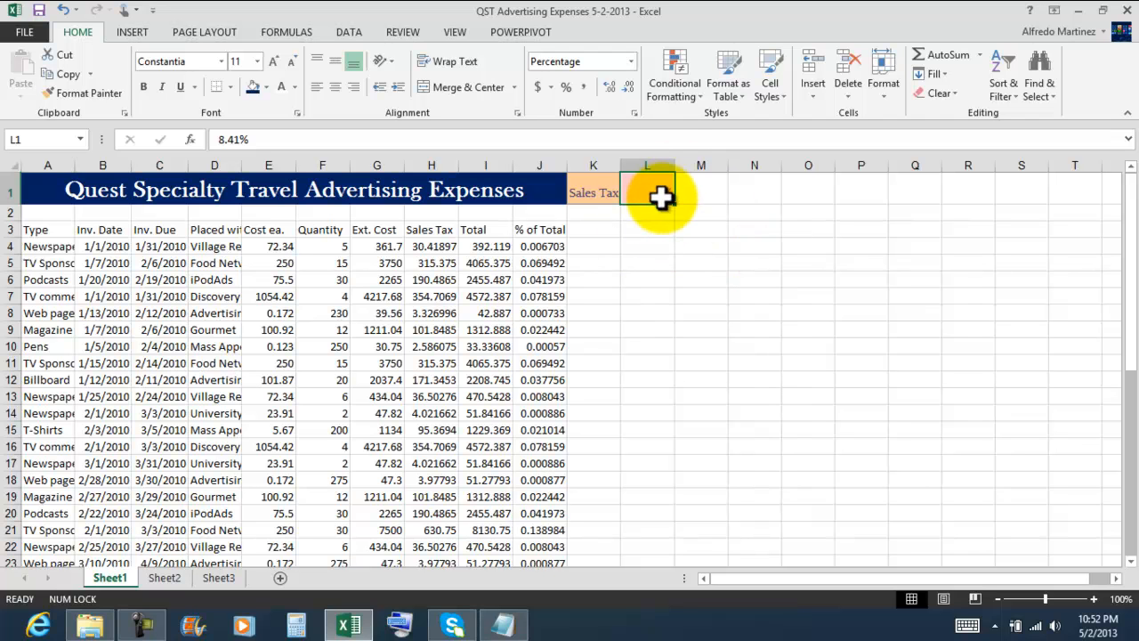
{"action": "left_click", "coordinate": [611, 89]}
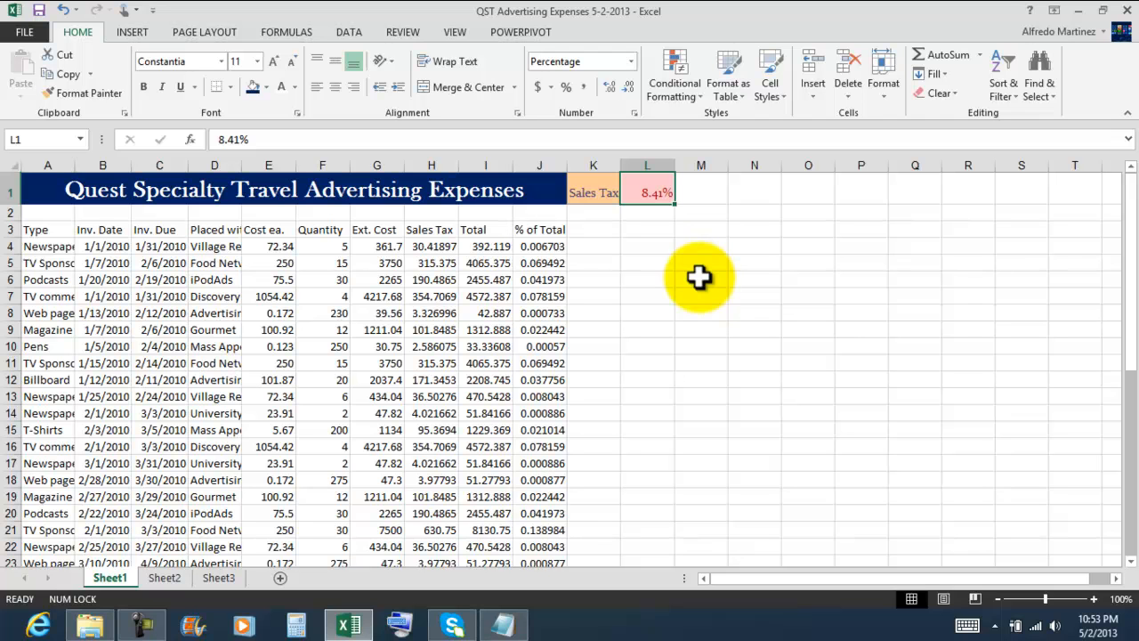
Change the font of the tax rate in L1 and the Sales Tax label in K1 to Arial Narrow.
{"action": "left_click", "coordinate": [220, 62]}
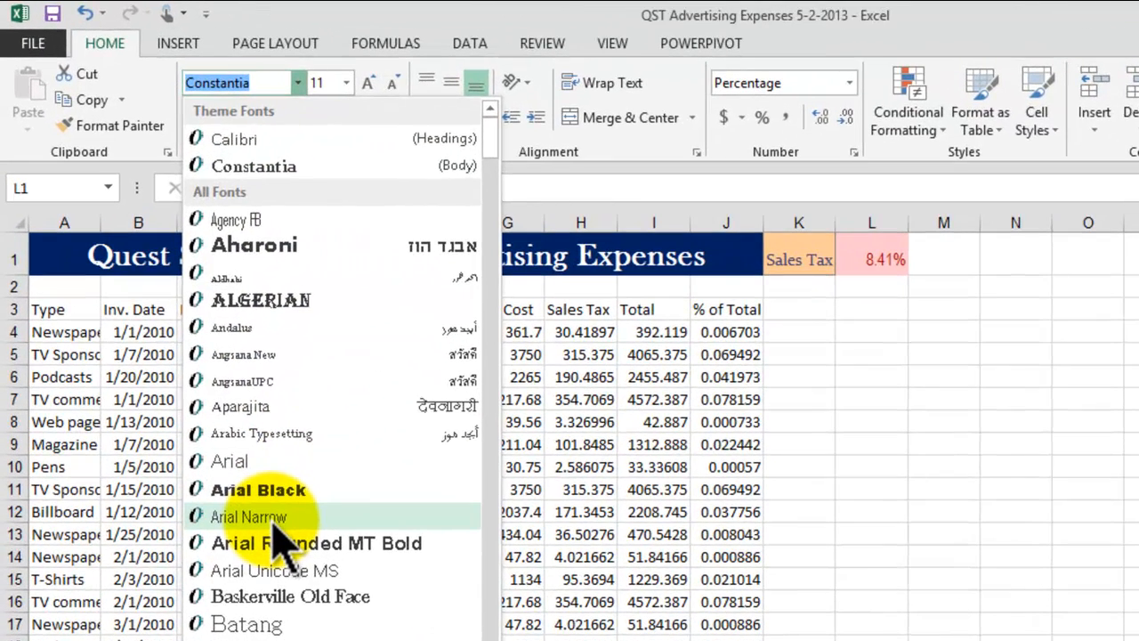
{"action": "left_click", "coordinate": [274, 524]}
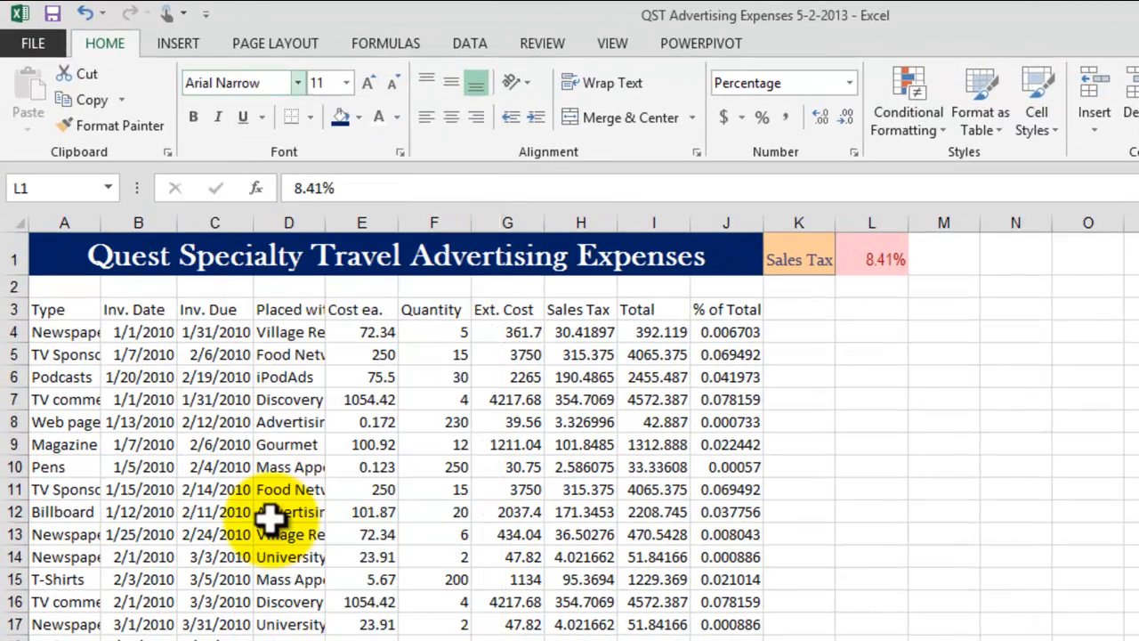
{"action": "left_click", "coordinate": [803, 257]}
{"action": "left_click", "coordinate": [299, 83]}
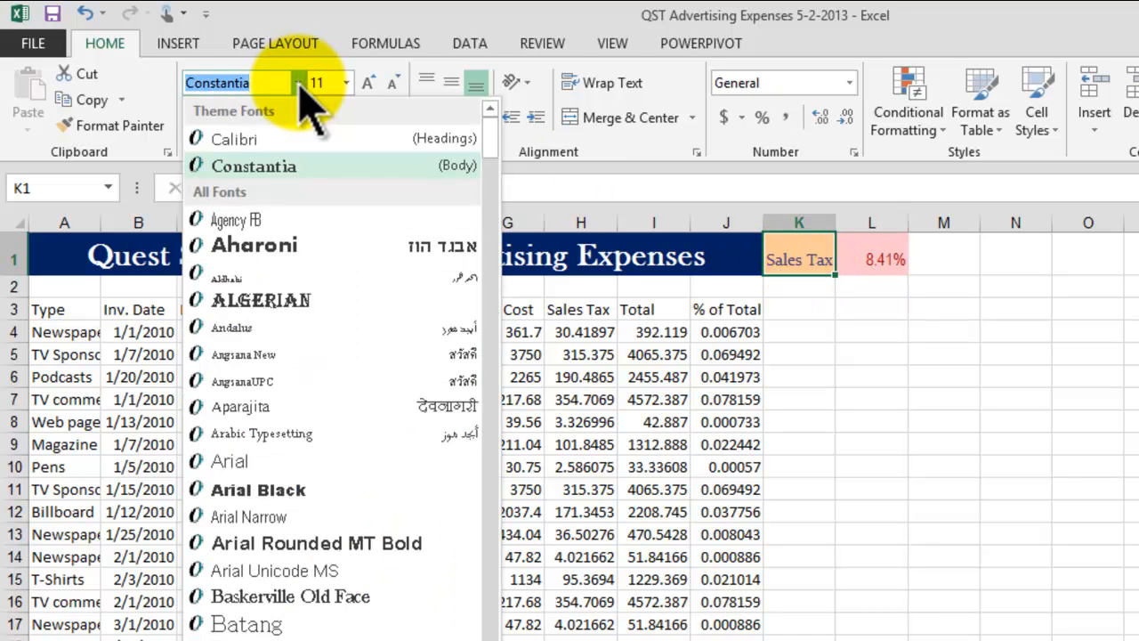
{"action": "left_click", "coordinate": [272, 509]}
{"action": "left_click", "coordinate": [930, 378]}
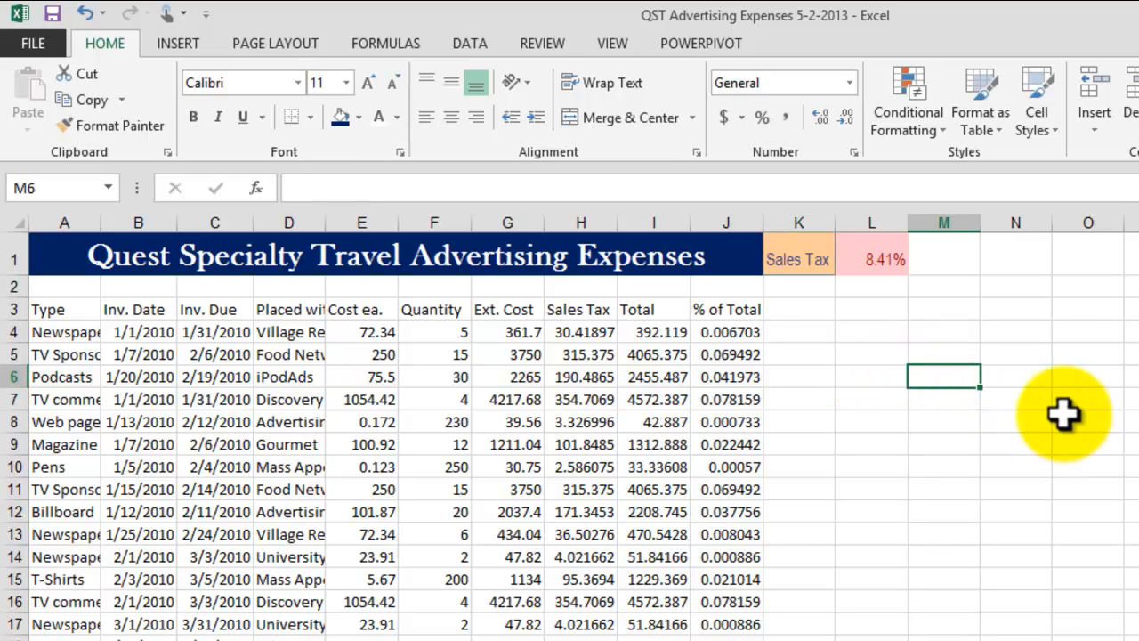
Add All Borders to the sales tax cells K1:L1.
{"action": "left_click_drag", "start_coordinate": [790, 258], "coordinate": [858, 252]}
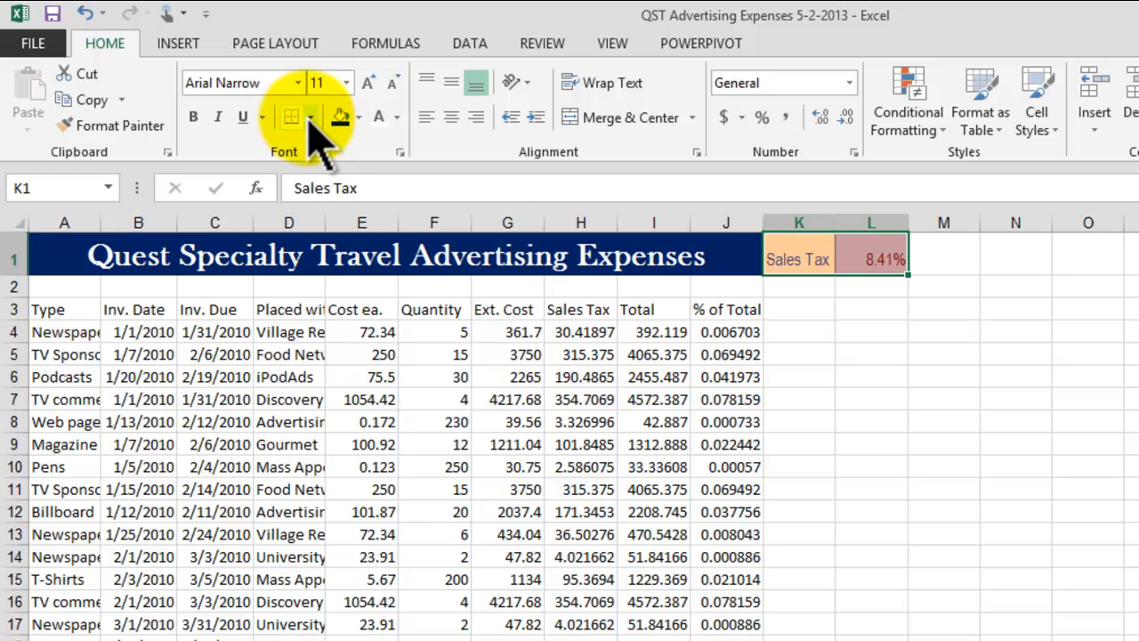
{"action": "left_click", "coordinate": [310, 118]}
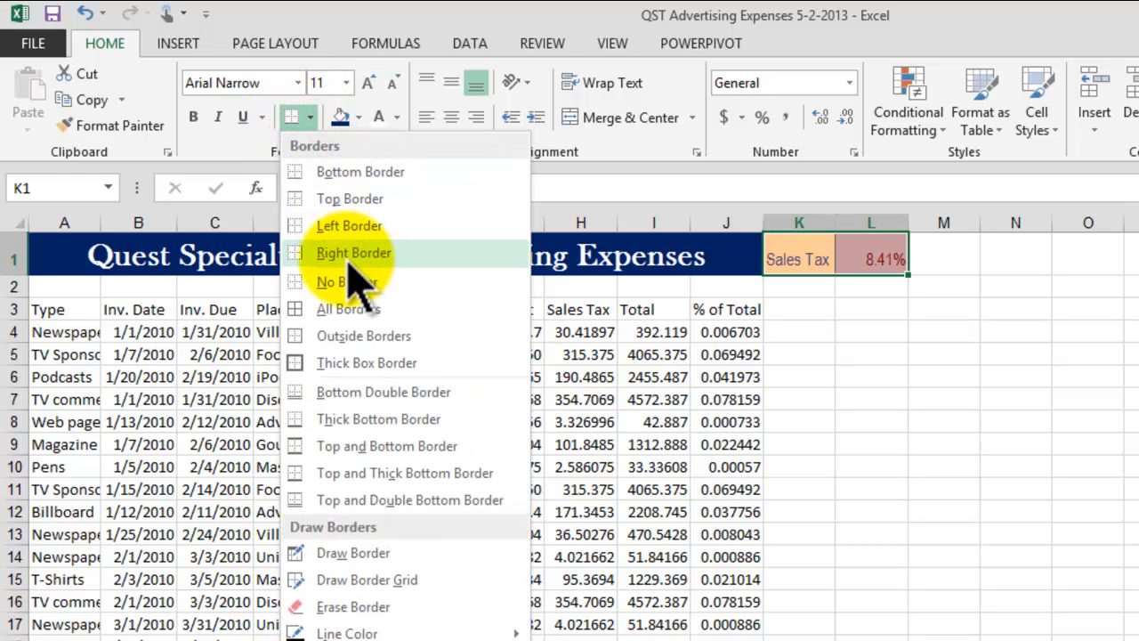
{"action": "left_click", "coordinate": [336, 312]}
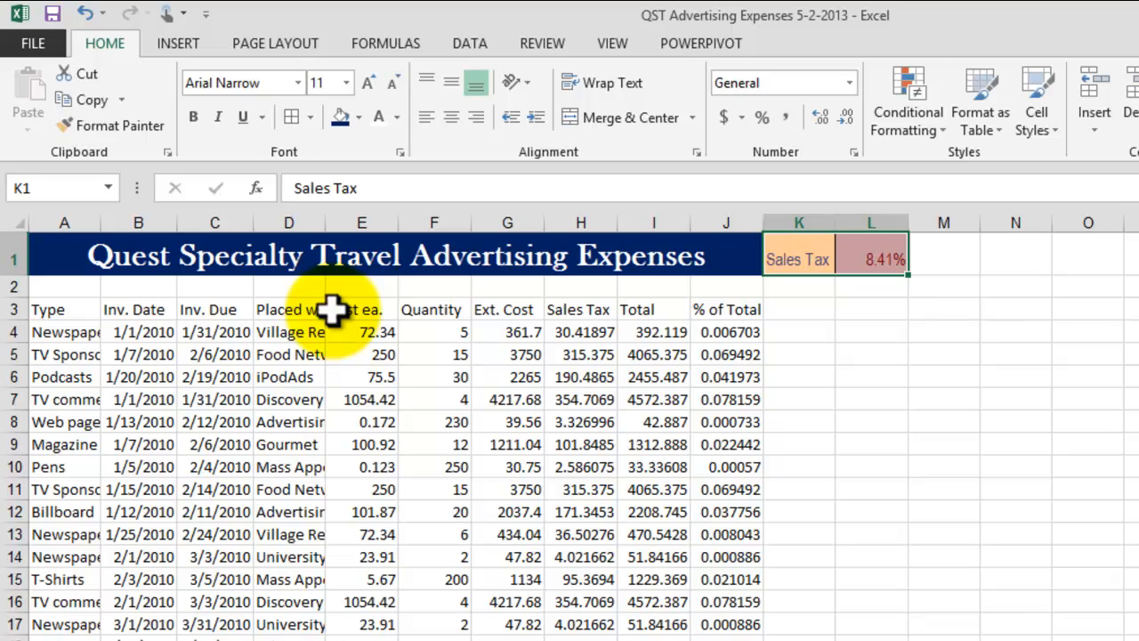
Add a Thick Box Border around the merged title cell in row 1.
{"action": "left_click", "coordinate": [1091, 352]}
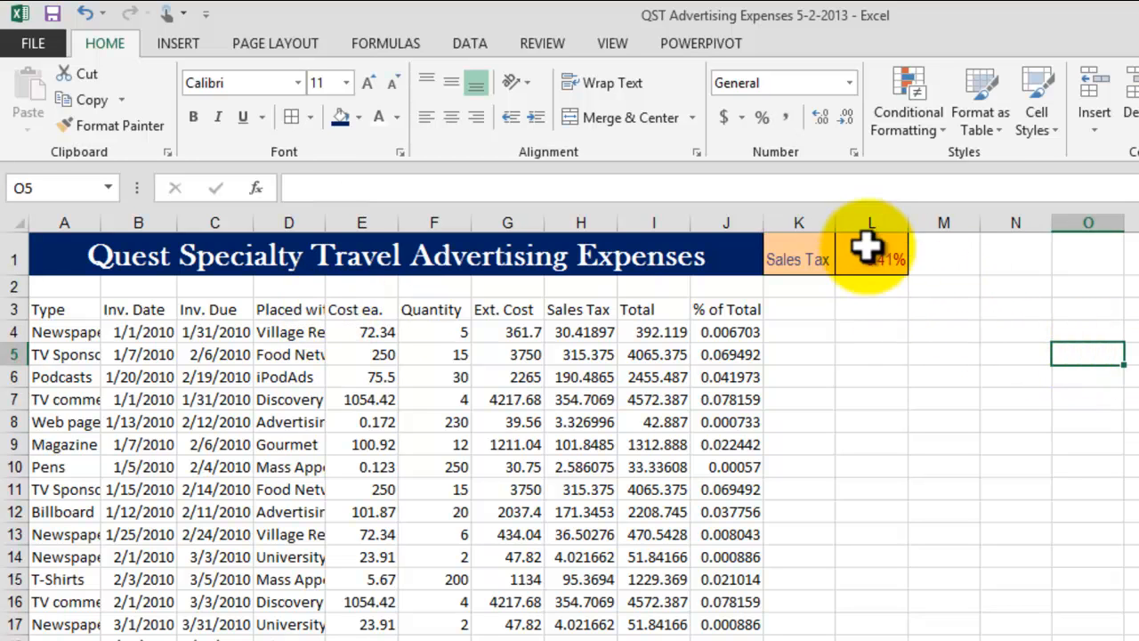
{"action": "left_click", "coordinate": [552, 255]}
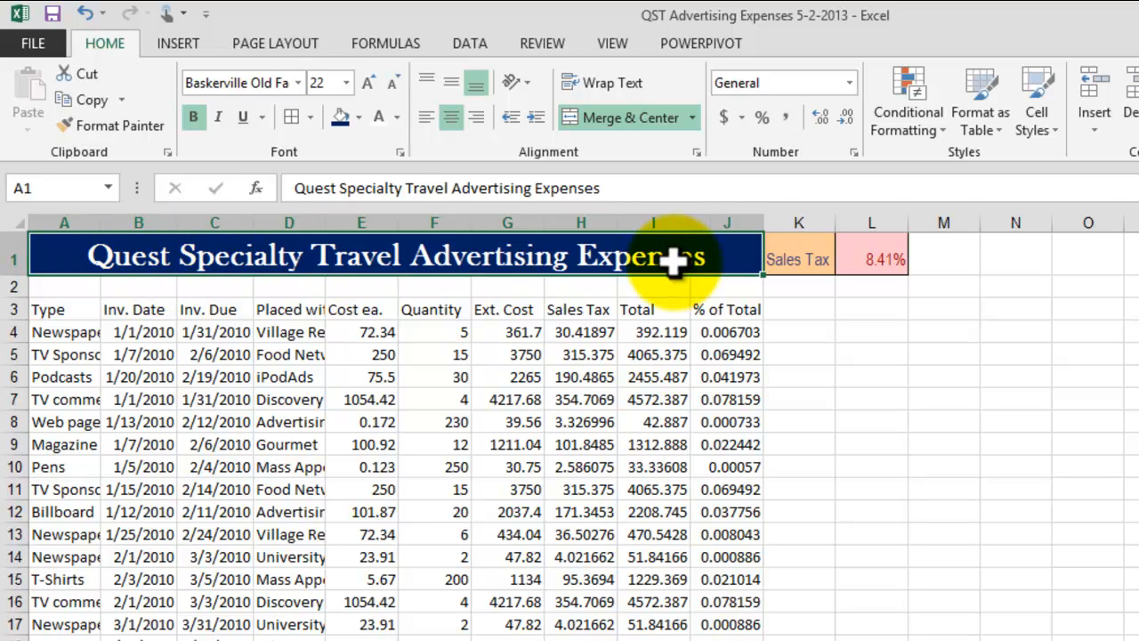
{"action": "left_click", "coordinate": [309, 117]}
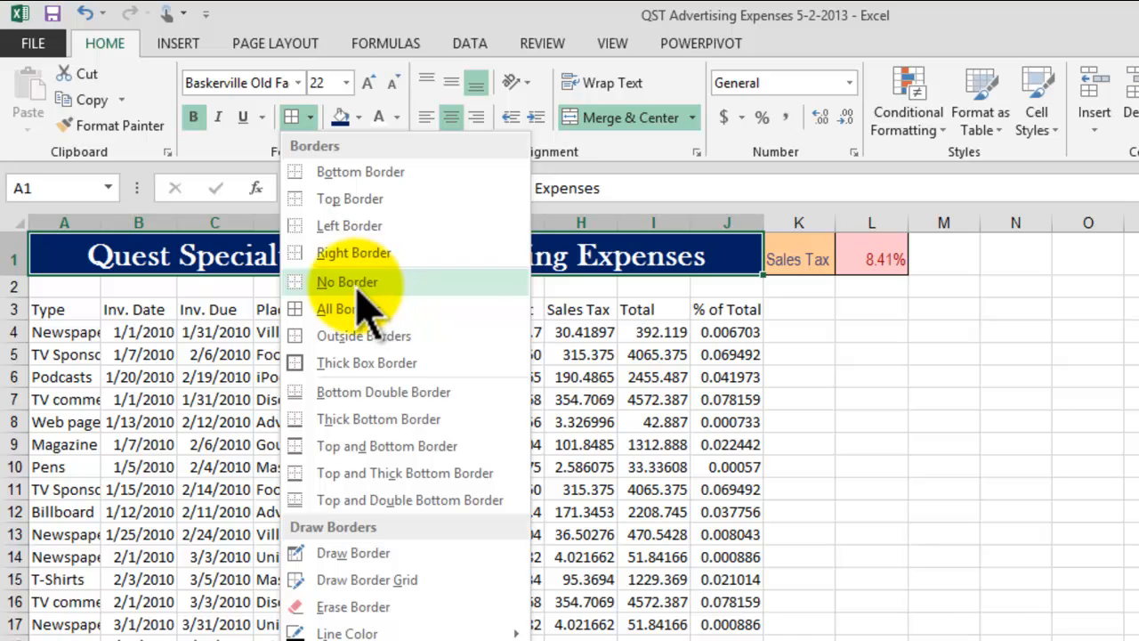
{"action": "left_click", "coordinate": [367, 363]}
{"action": "left_click", "coordinate": [1007, 442]}
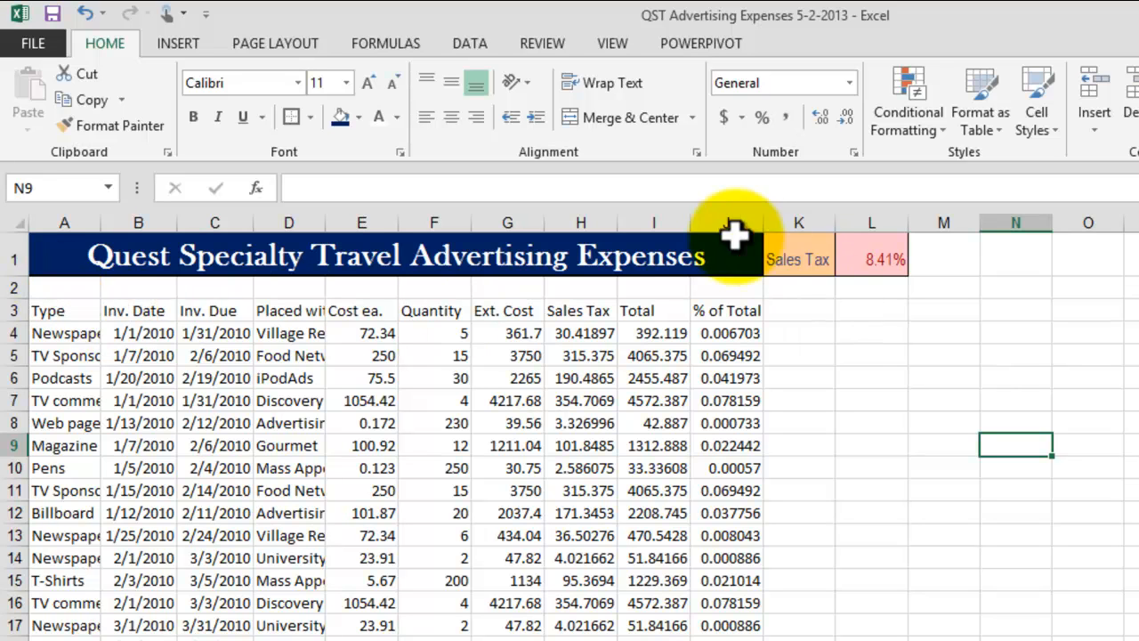
{"action": "left_click", "coordinate": [950, 401]}
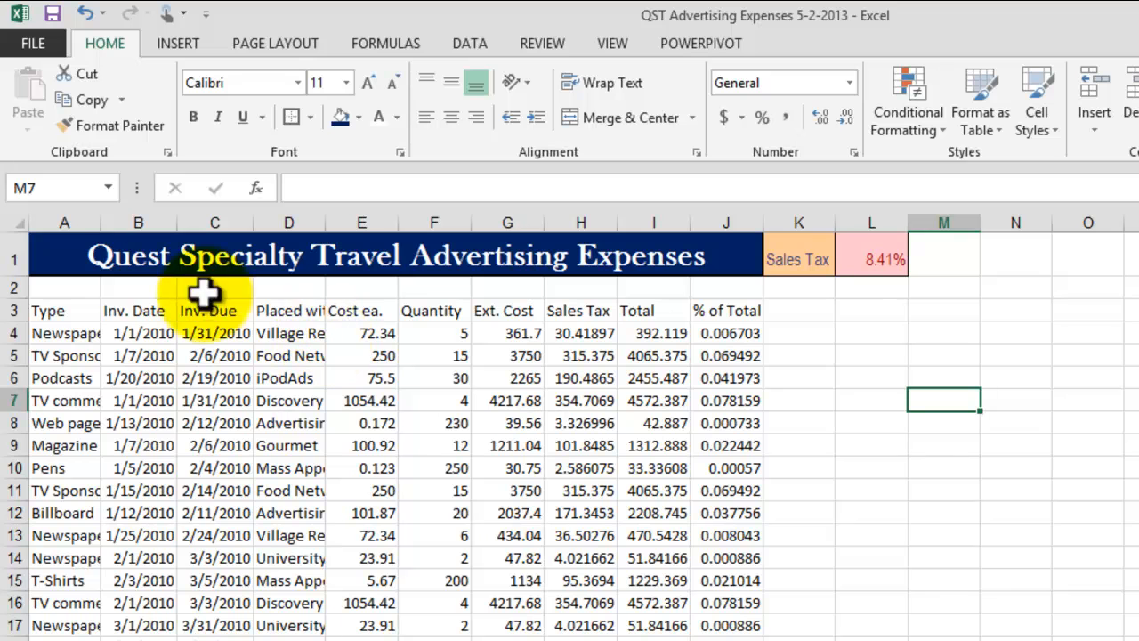
AutoFit the width of column A to show the full Type entries.
{"action": "left_click", "coordinate": [71, 333]}
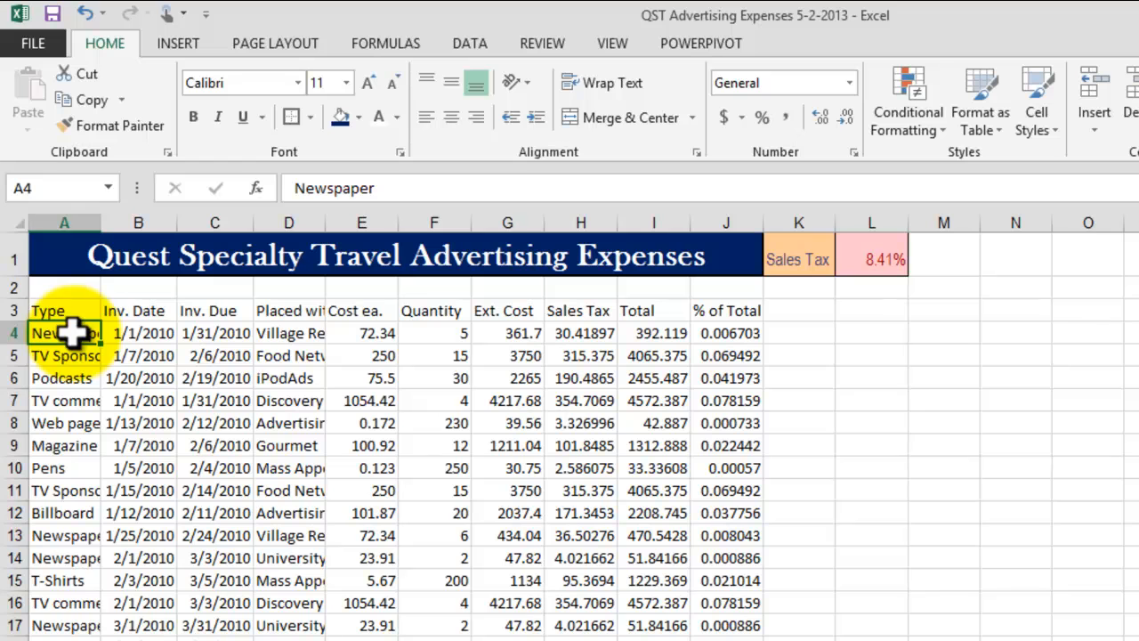
{"action": "double_click", "coordinate": [101, 214]}
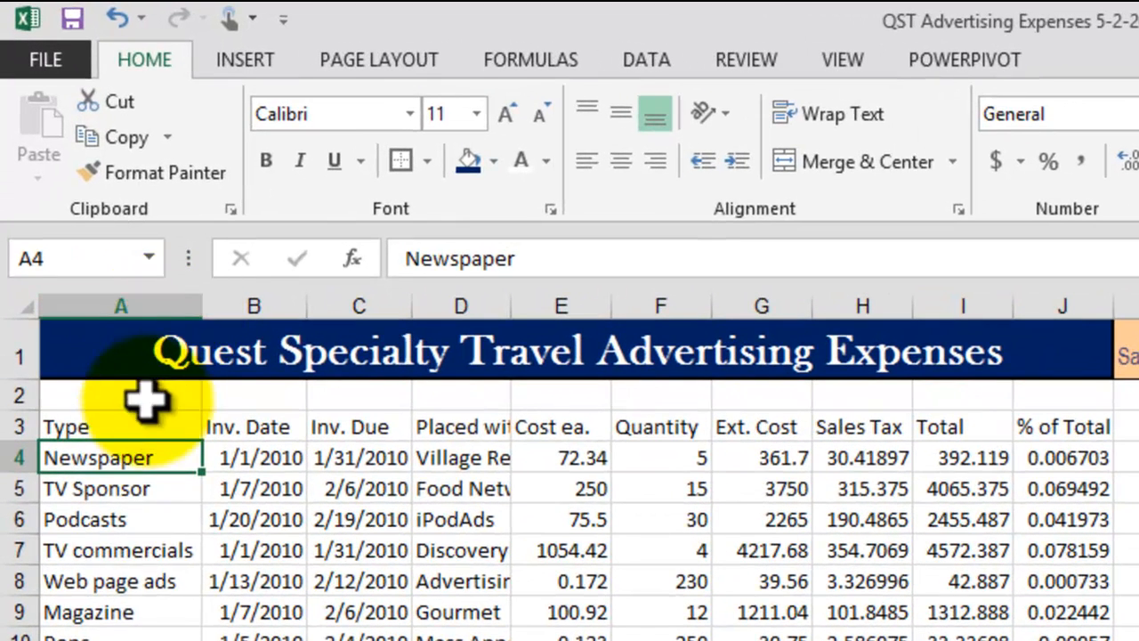
{"action": "left_click", "coordinate": [154, 489]}
{"action": "left_click", "coordinate": [151, 548]}
{"action": "left_click", "coordinate": [147, 580]}
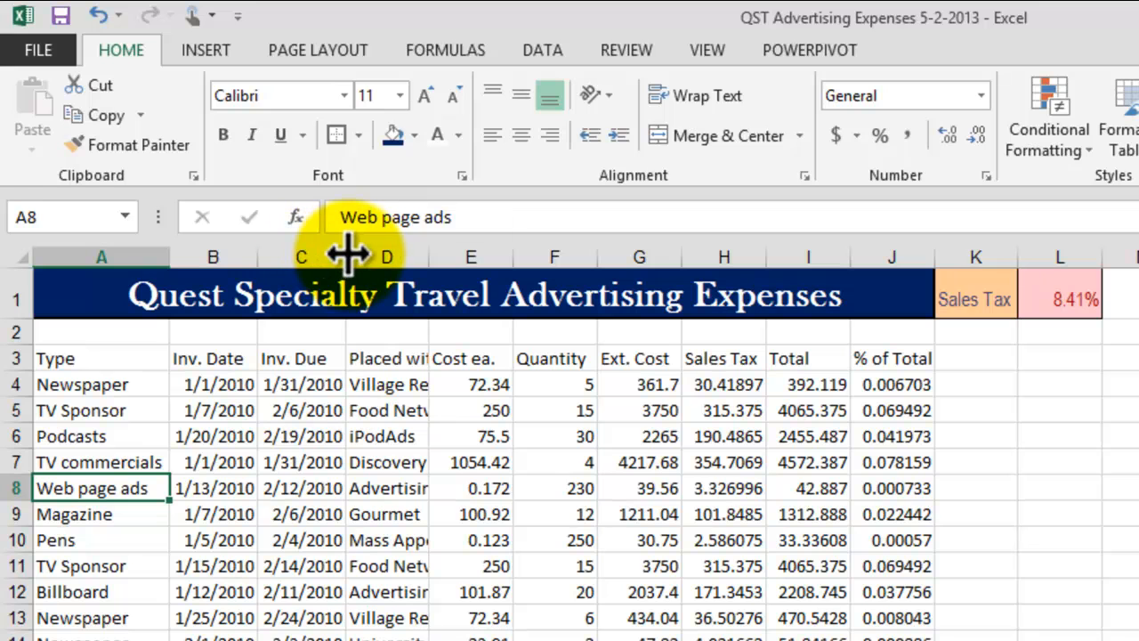
AutoFit the widths of columns D through J and save the workbook.
{"action": "double_click", "coordinate": [429, 256]}
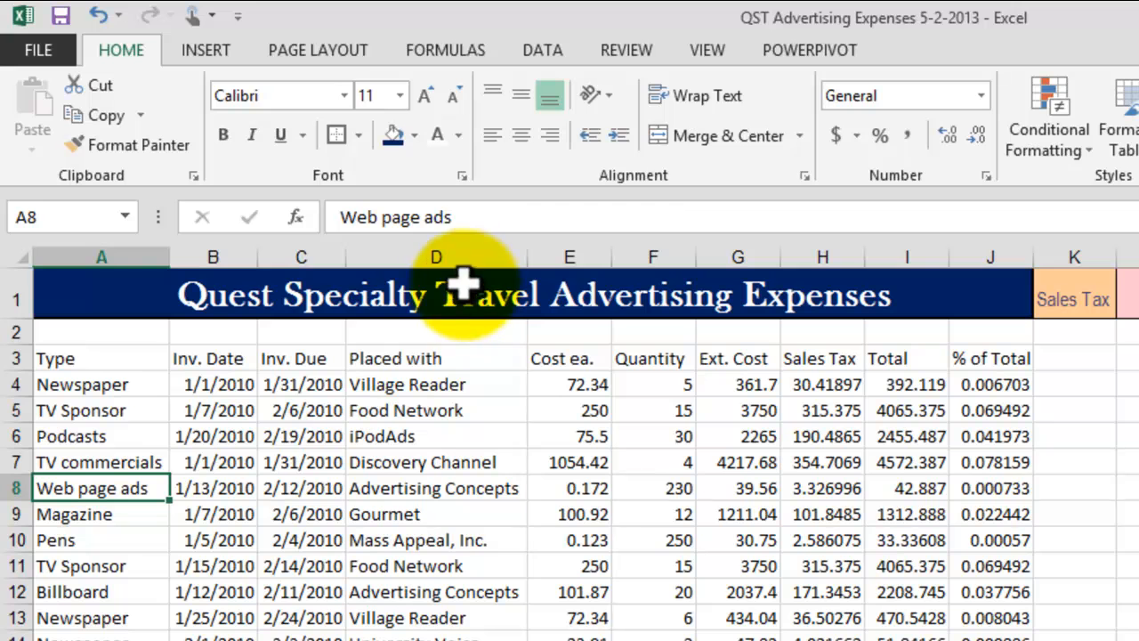
{"action": "double_click", "coordinate": [613, 257]}
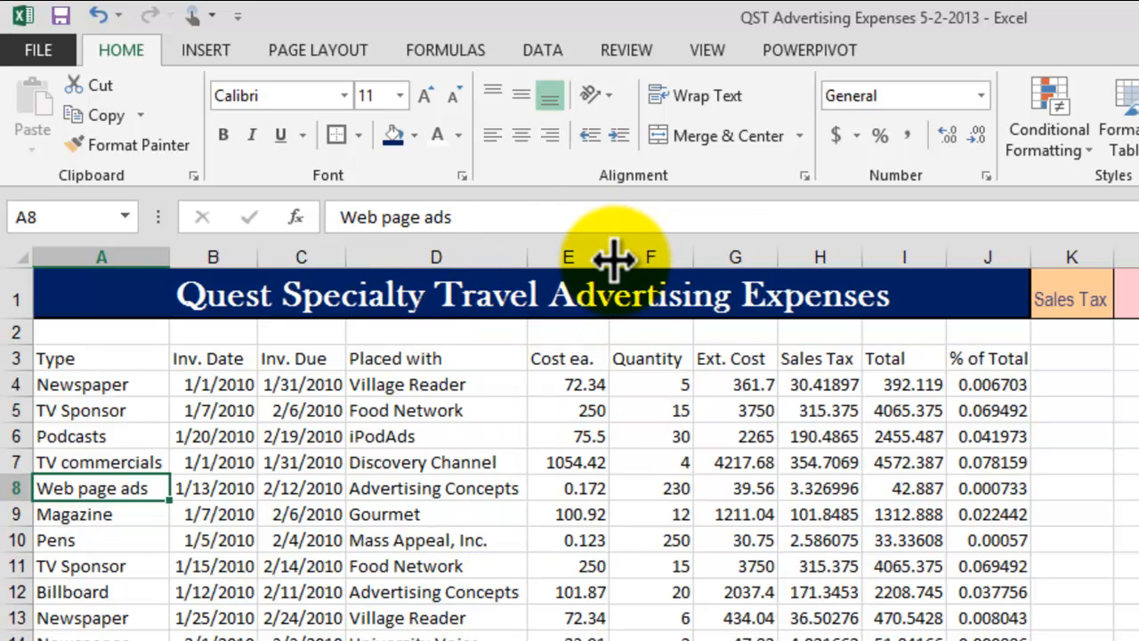
{"action": "double_click", "coordinate": [696, 257]}
{"action": "double_click", "coordinate": [774, 257]}
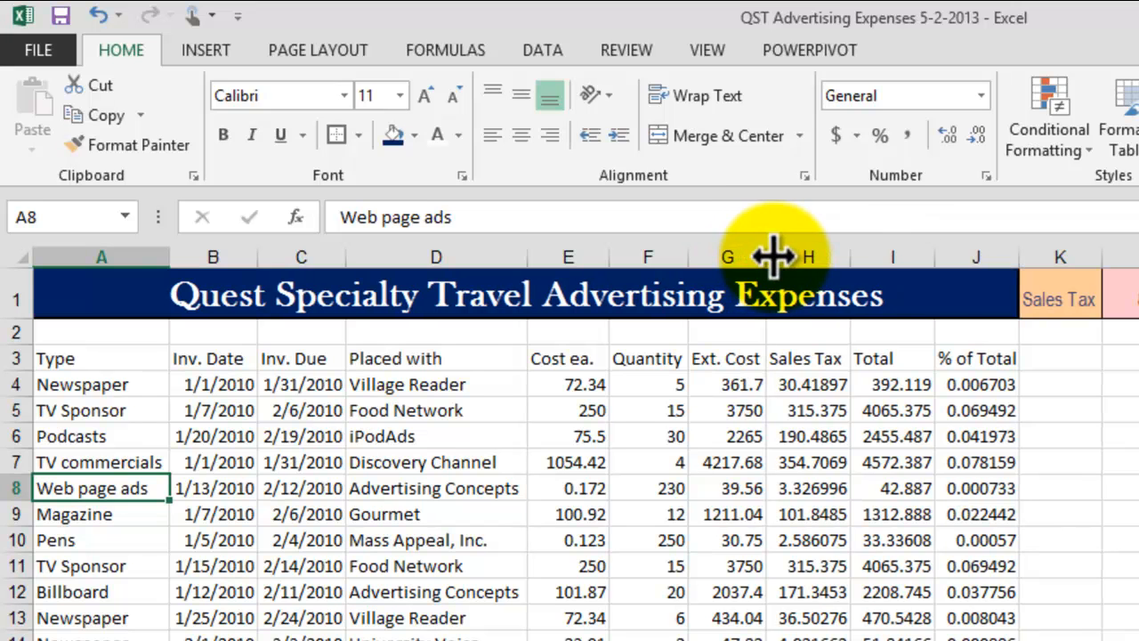
{"action": "double_click", "coordinate": [851, 257]}
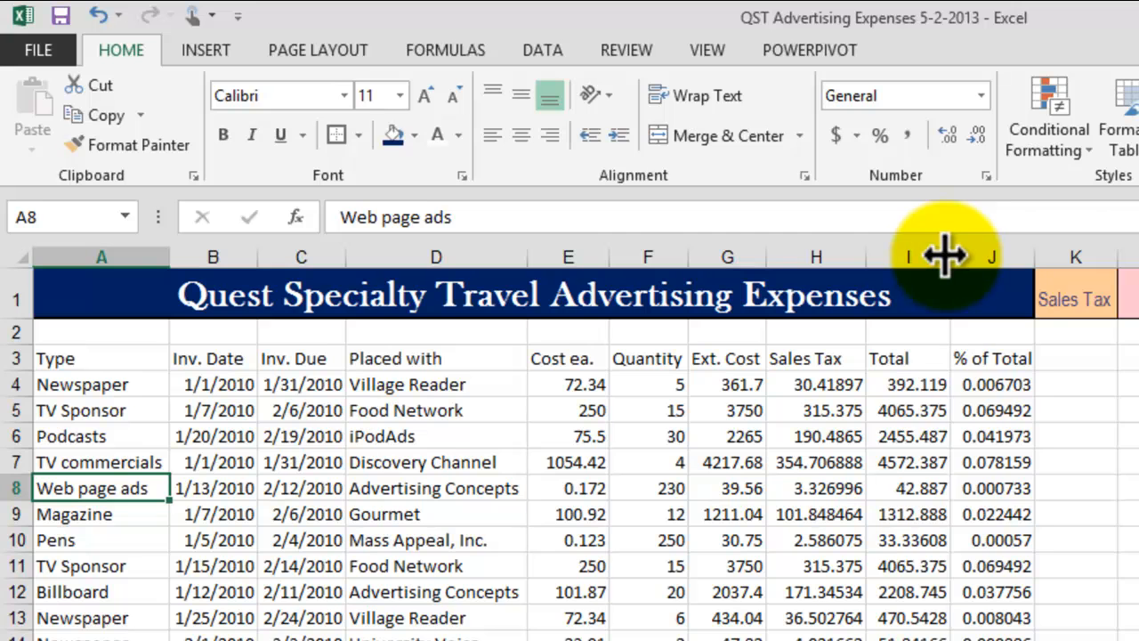
{"action": "double_click", "coordinate": [949, 257]}
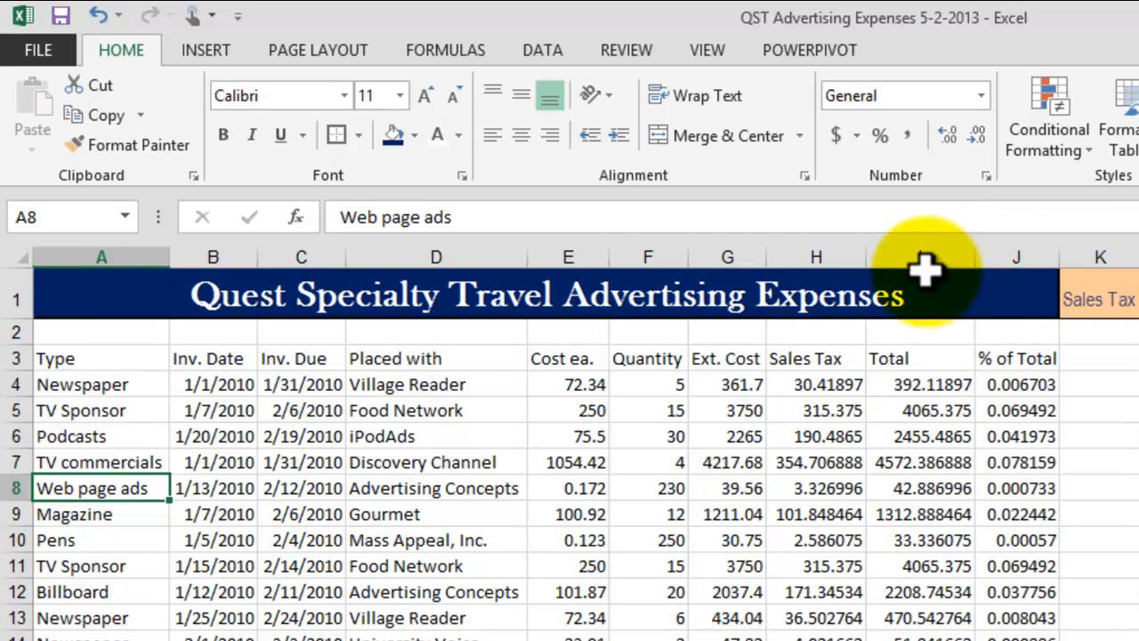
{"action": "double_click", "coordinate": [1061, 257]}
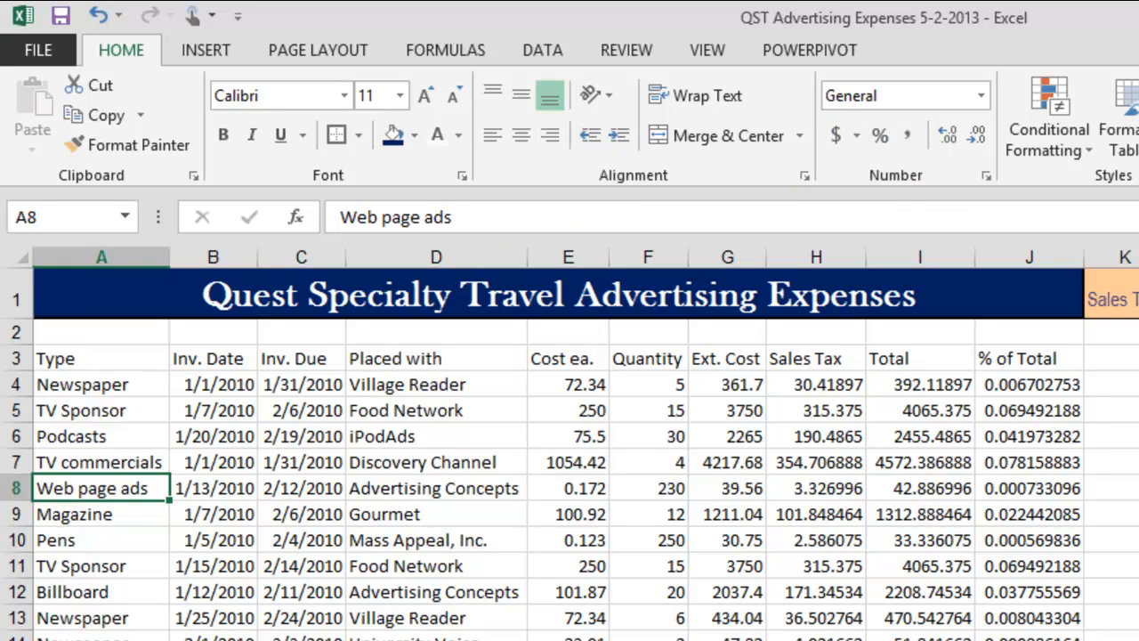
{"action": "left_click", "coordinate": [1138, 487]}
{"action": "left_click", "coordinate": [59, 16]}
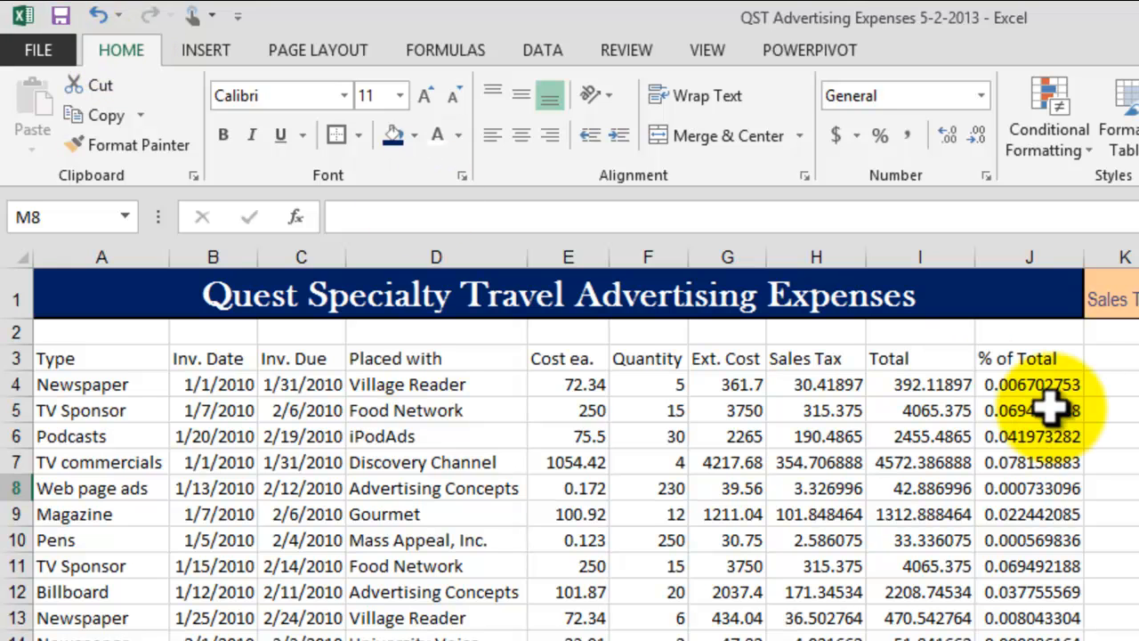
Format the header row A3:J3 with a standard Blue fill and white, bold text at font size 14.
{"action": "left_click_drag", "start_coordinate": [116, 365], "coordinate": [1043, 358]}
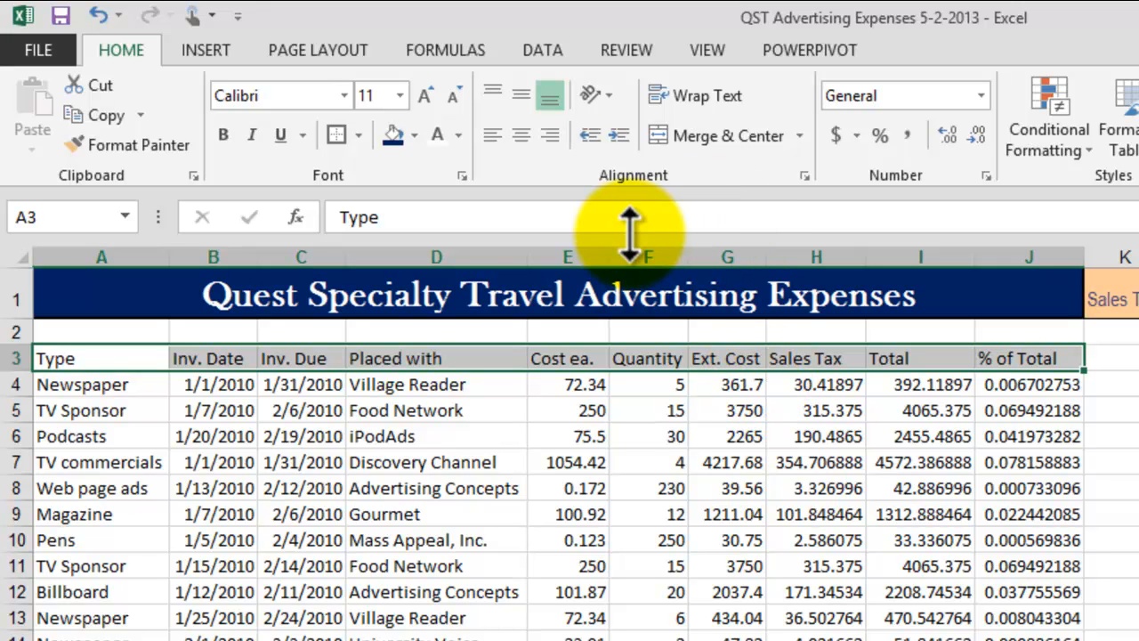
{"action": "left_click", "coordinate": [414, 136]}
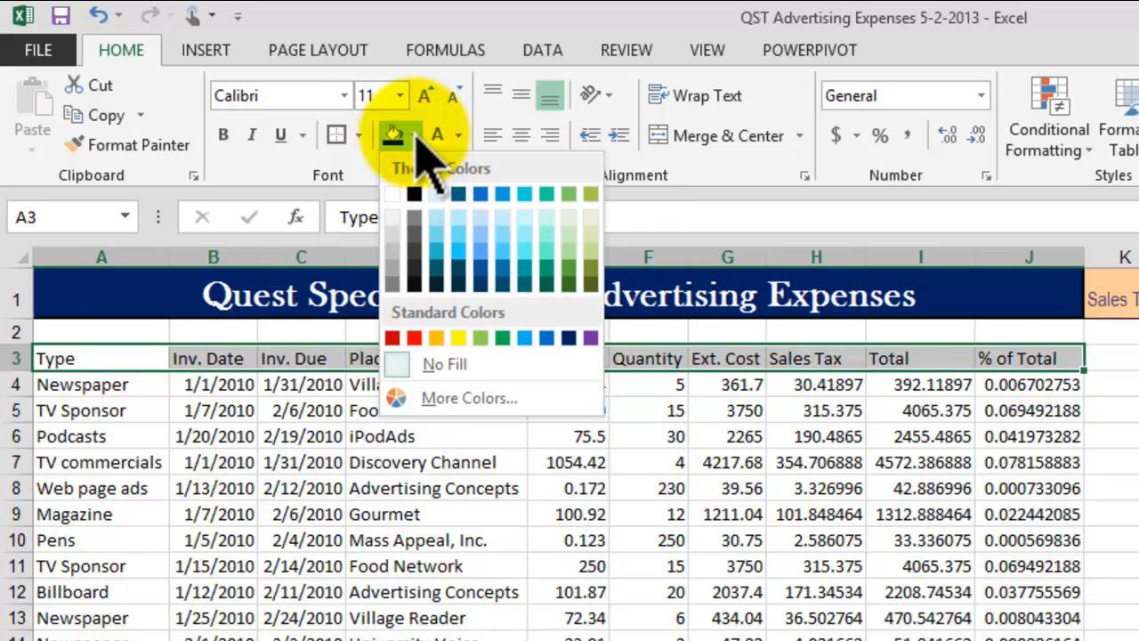
{"action": "left_click", "coordinate": [547, 338]}
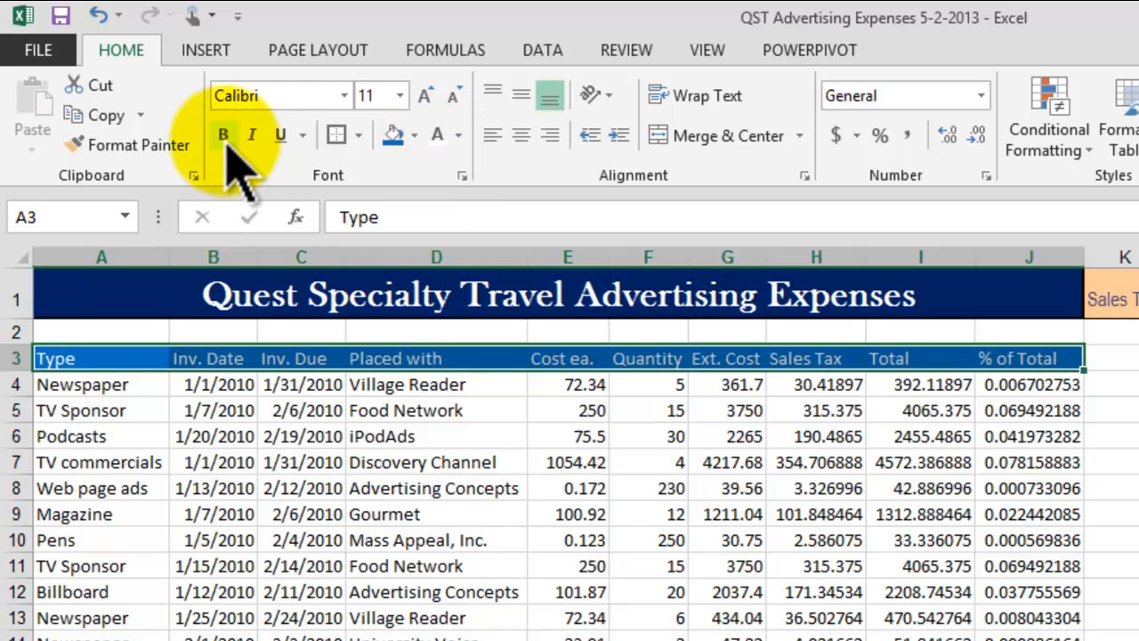
{"action": "left_click", "coordinate": [426, 94]}
{"action": "left_click", "coordinate": [427, 94]}
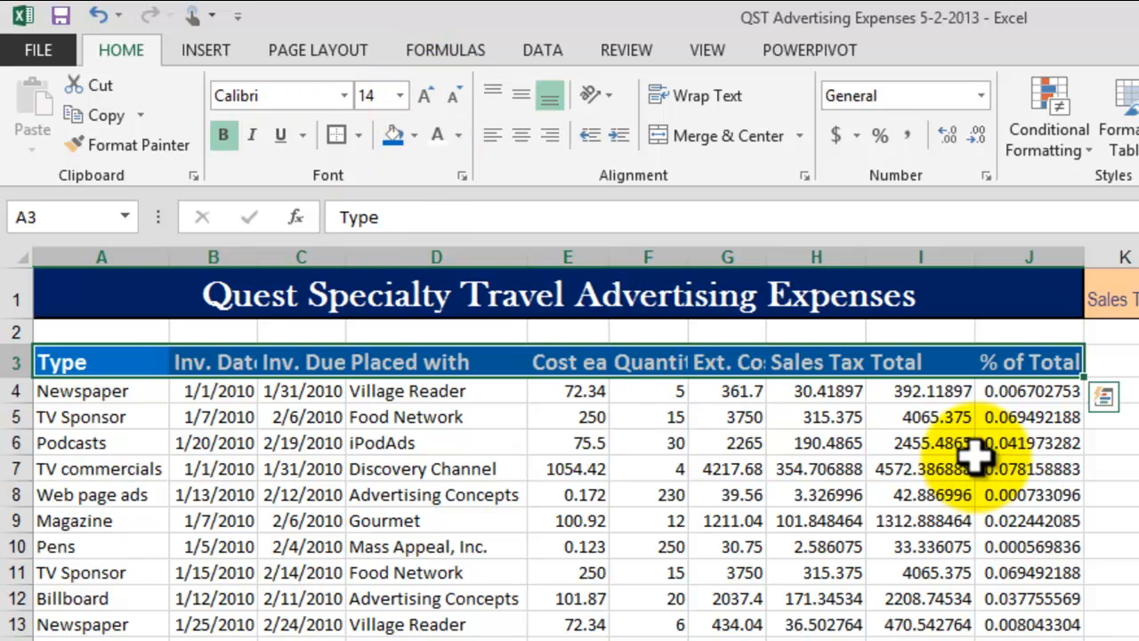
AutoFit columns B through H and column J to the enlarged header text.
{"action": "double_click", "coordinate": [257, 255]}
{"action": "double_click", "coordinate": [357, 255]}
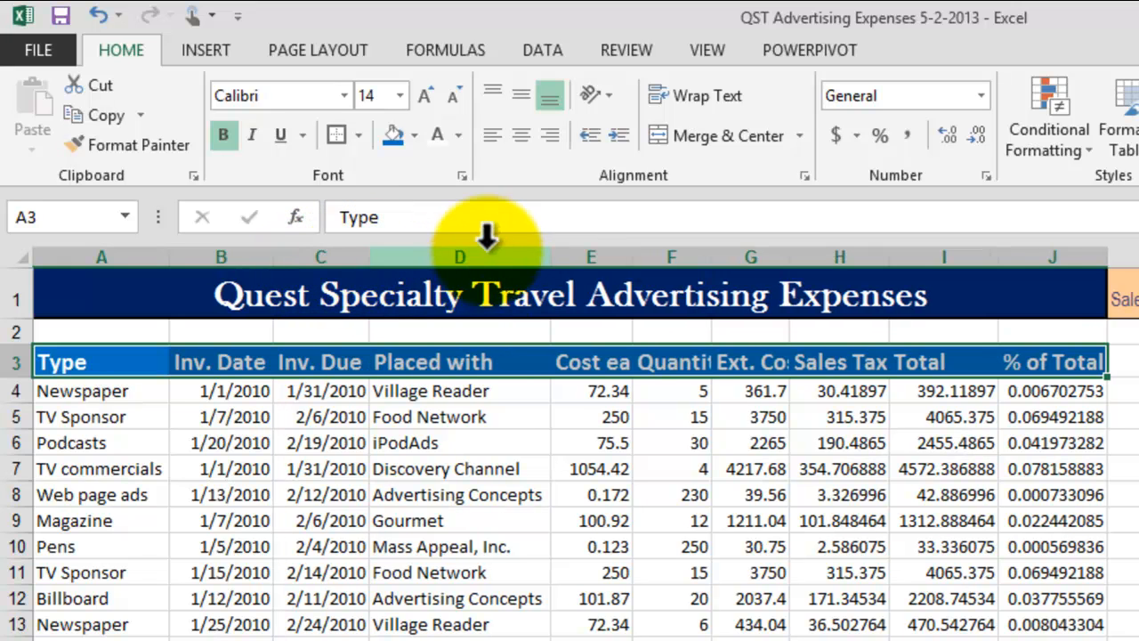
{"action": "left_click", "coordinate": [551, 258]}
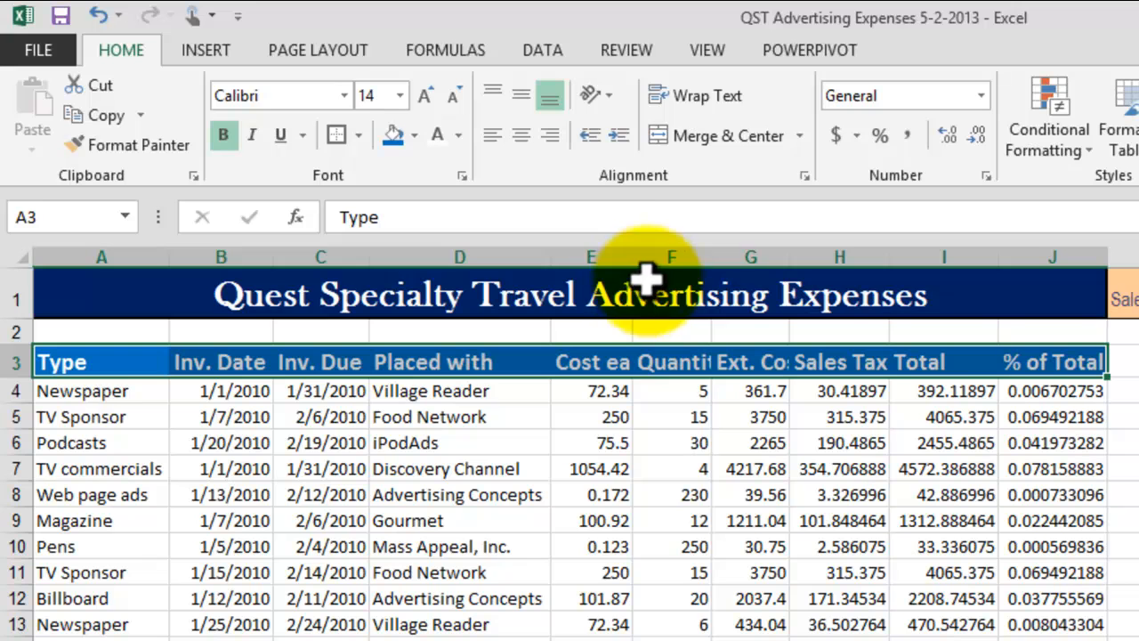
{"action": "double_click", "coordinate": [631, 256]}
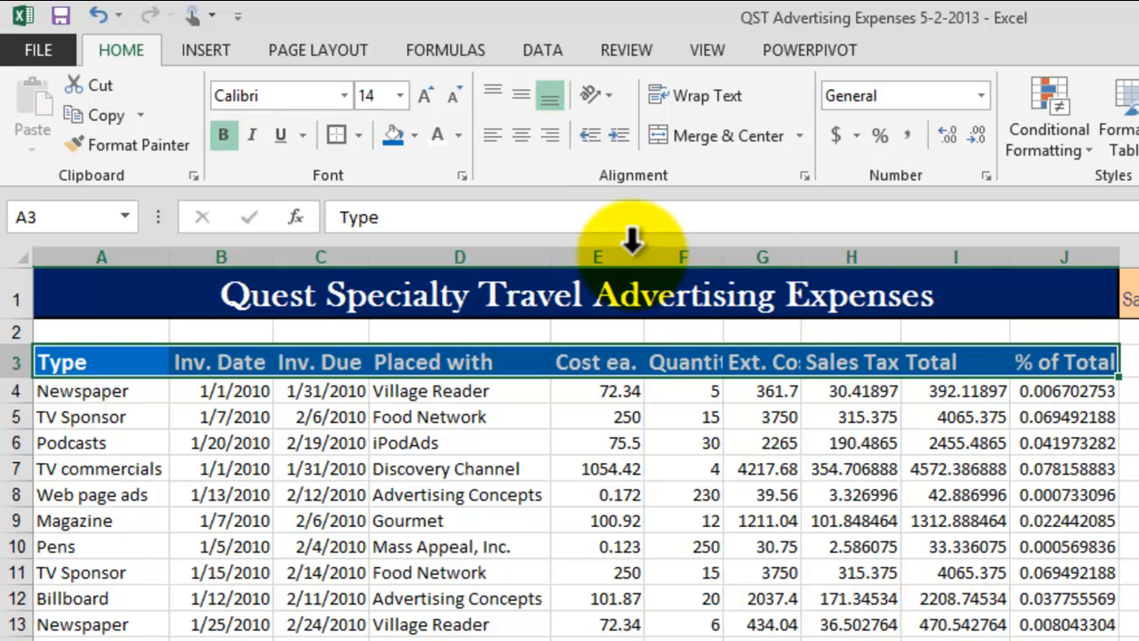
{"action": "double_click", "coordinate": [727, 255]}
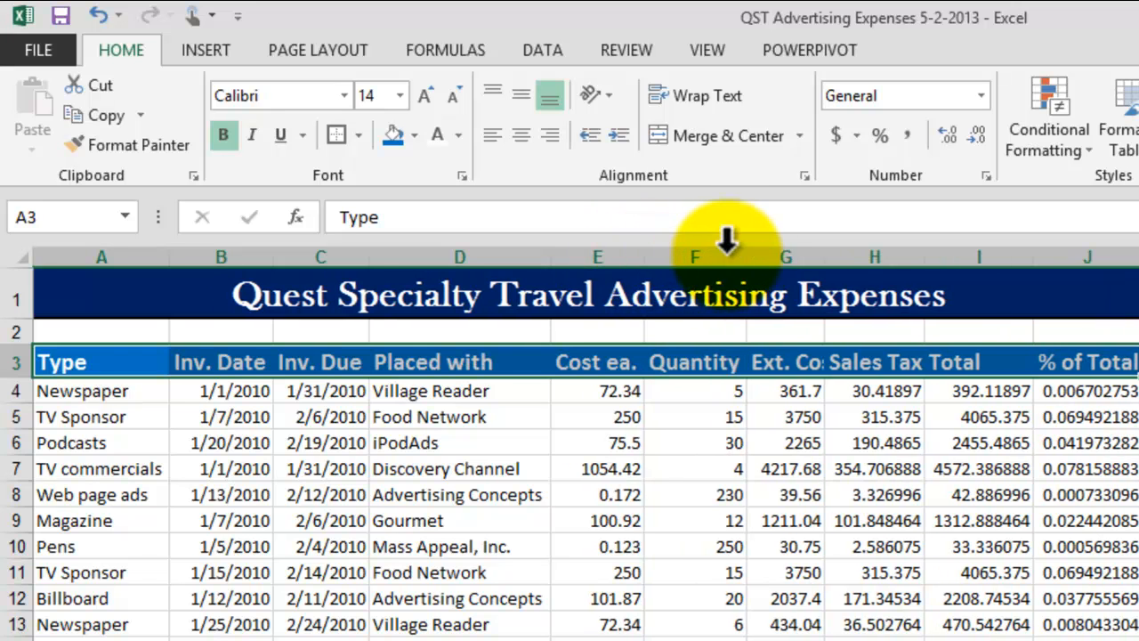
{"action": "double_click", "coordinate": [825, 257]}
{"action": "double_click", "coordinate": [944, 257]}
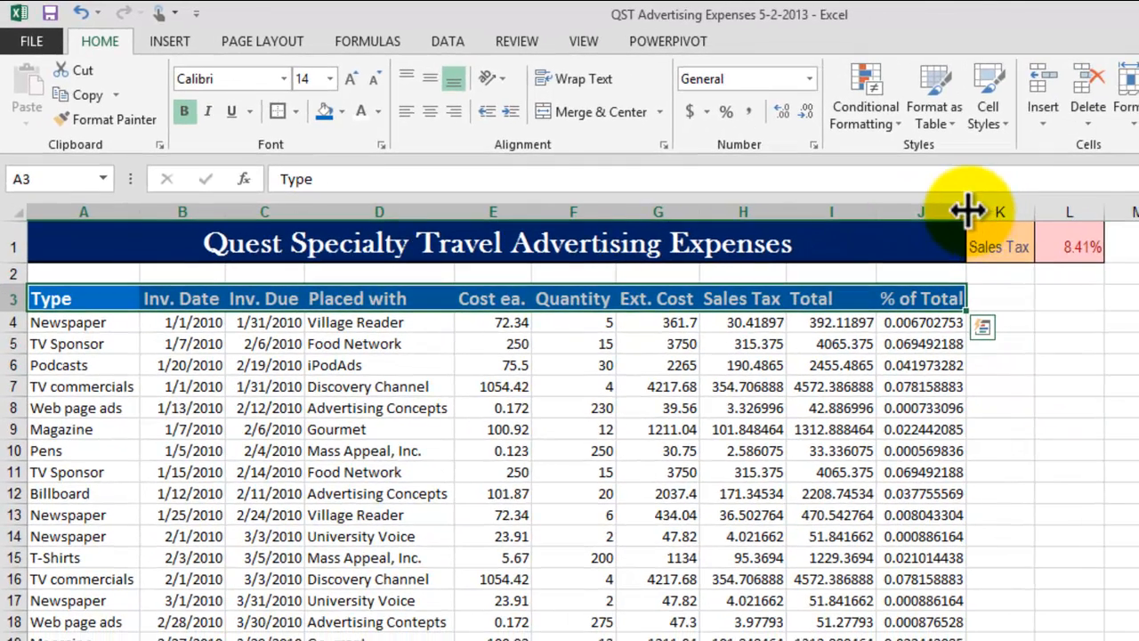
{"action": "double_click", "coordinate": [967, 211]}
{"action": "left_click", "coordinate": [1075, 364]}
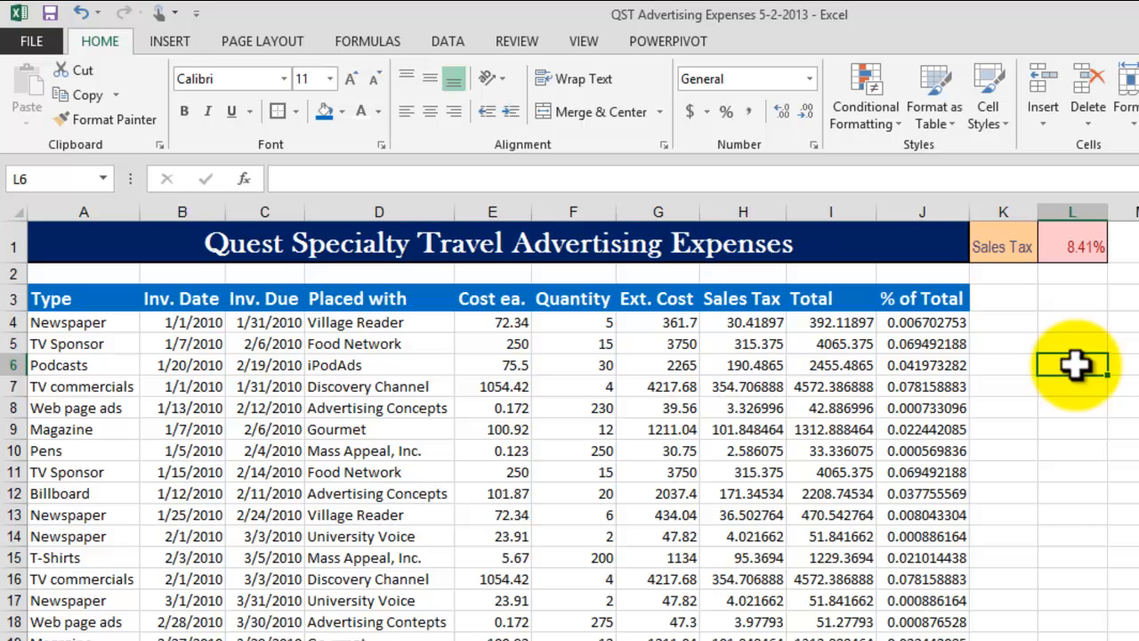
Add All Borders to the header cells A3:J3.
{"action": "left_click_drag", "start_coordinate": [49, 301], "coordinate": [903, 291]}
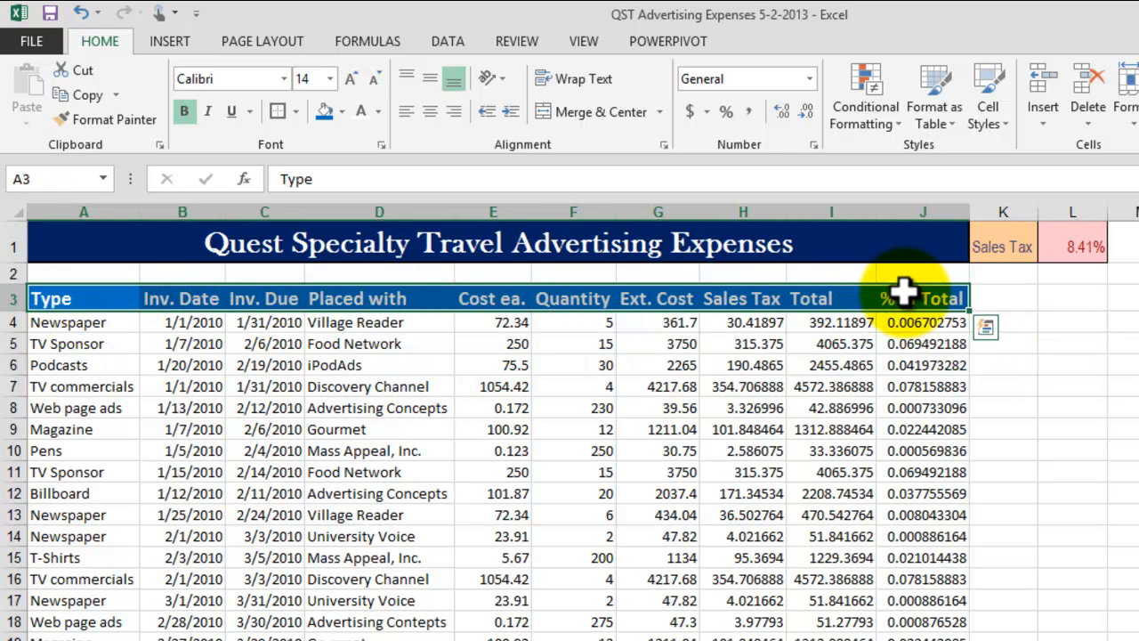
{"action": "left_click", "coordinate": [296, 112]}
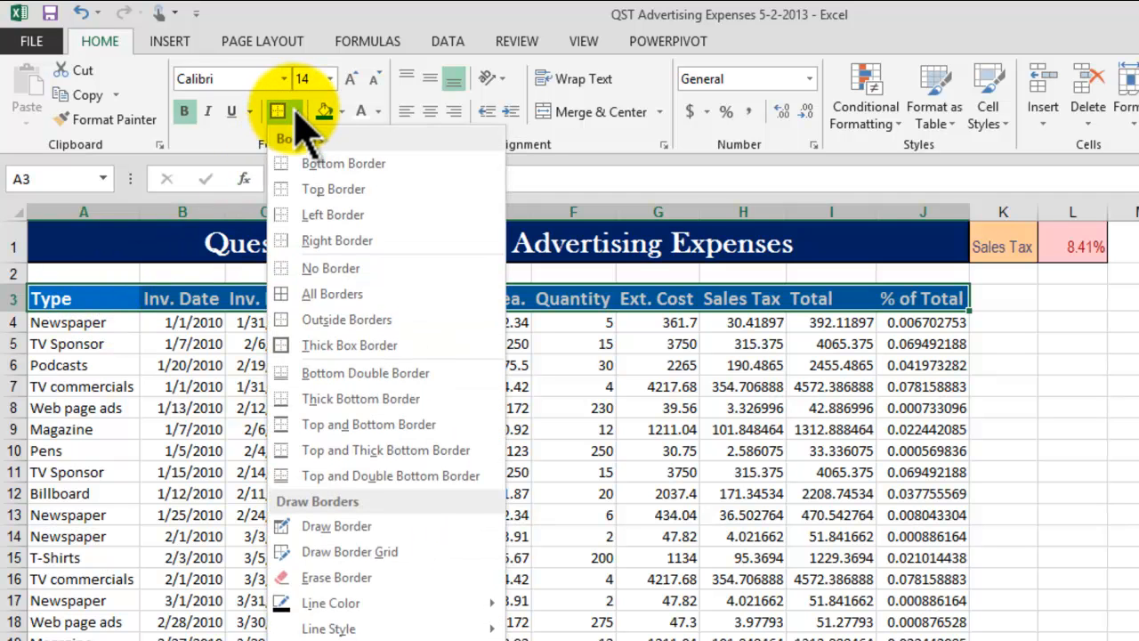
{"action": "left_click", "coordinate": [335, 294]}
{"action": "left_click", "coordinate": [1095, 431]}
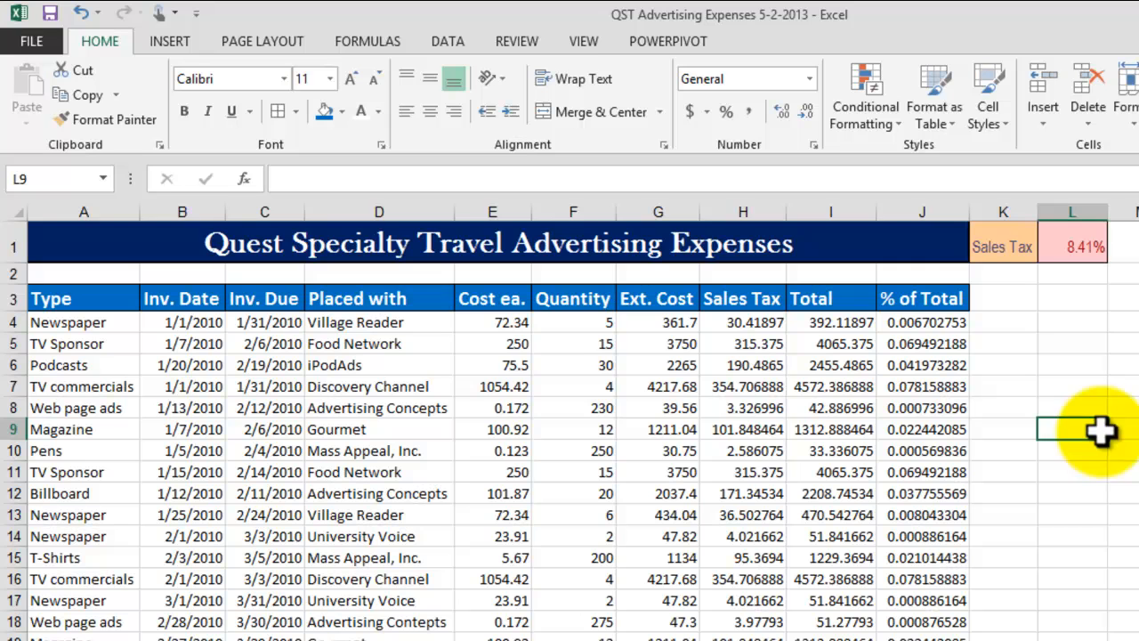
Remove the bold formatting from the header cells A3:J3.
{"action": "left_click_drag", "start_coordinate": [109, 302], "coordinate": [966, 297]}
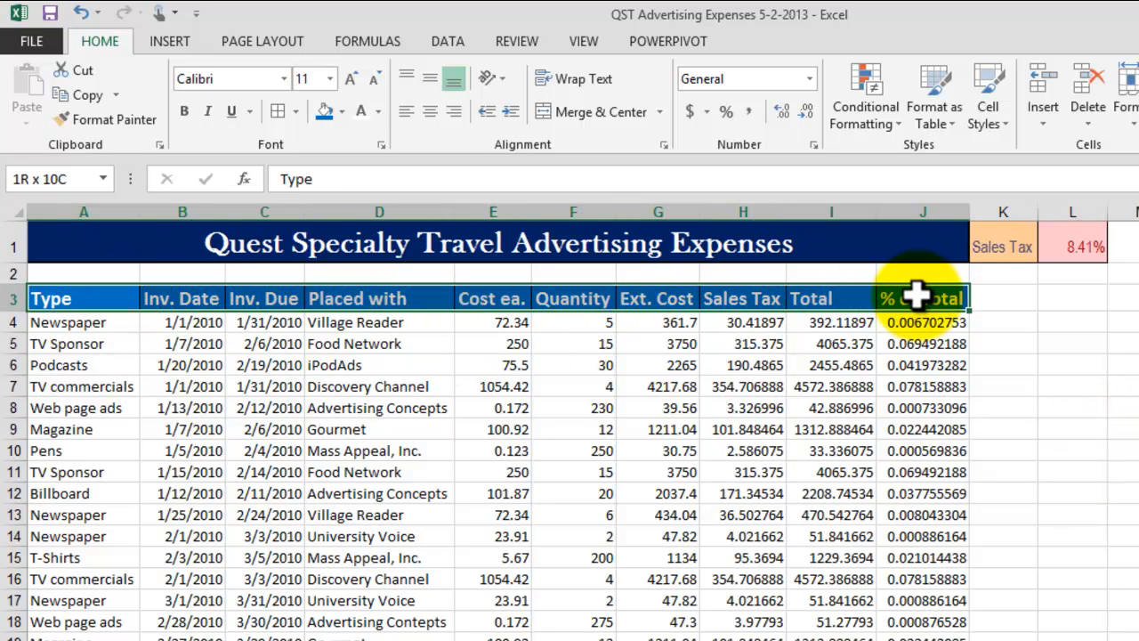
{"action": "left_click", "coordinate": [185, 114]}
{"action": "left_click", "coordinate": [1088, 411]}
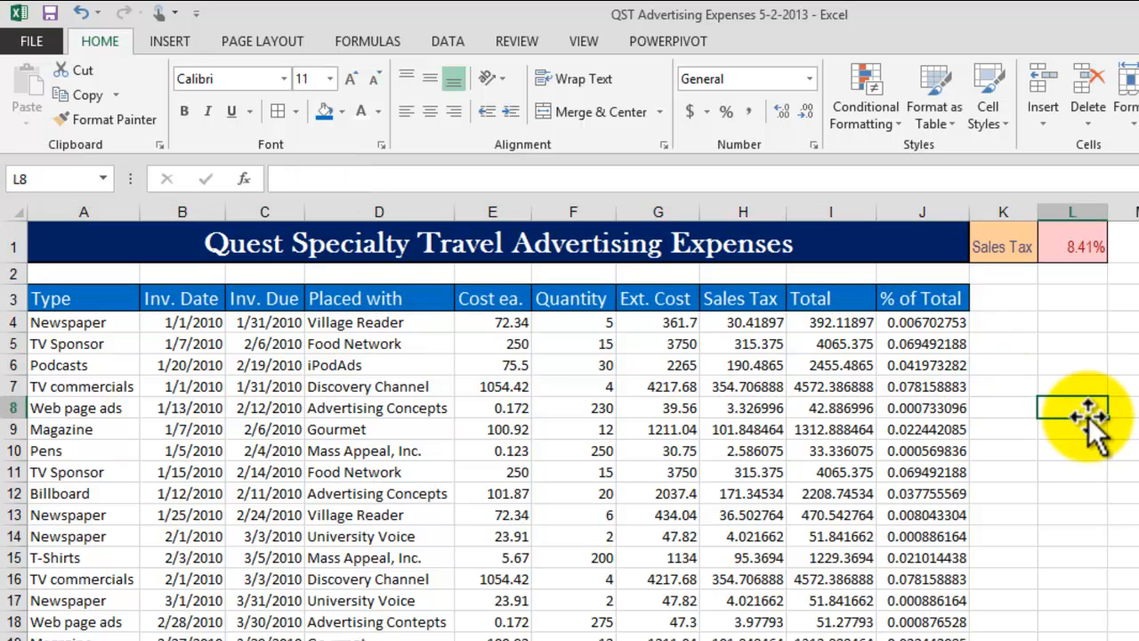
Change the fill color of the header cells A3:J3 to a dark blue.
{"action": "left_click_drag", "start_coordinate": [89, 301], "coordinate": [953, 298]}
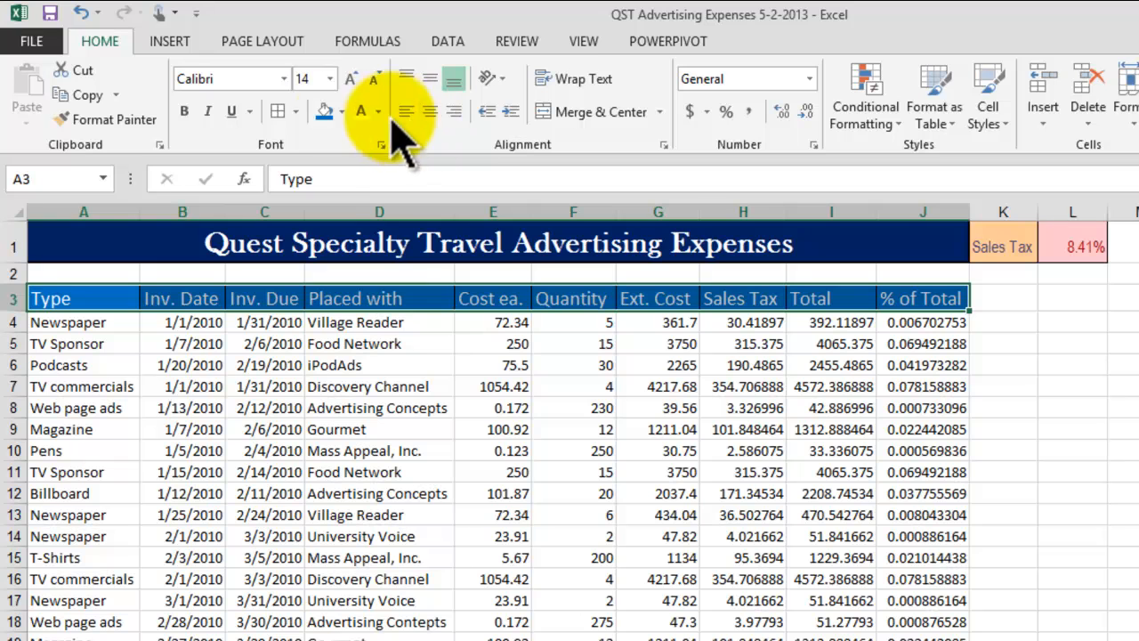
{"action": "left_click", "coordinate": [341, 111]}
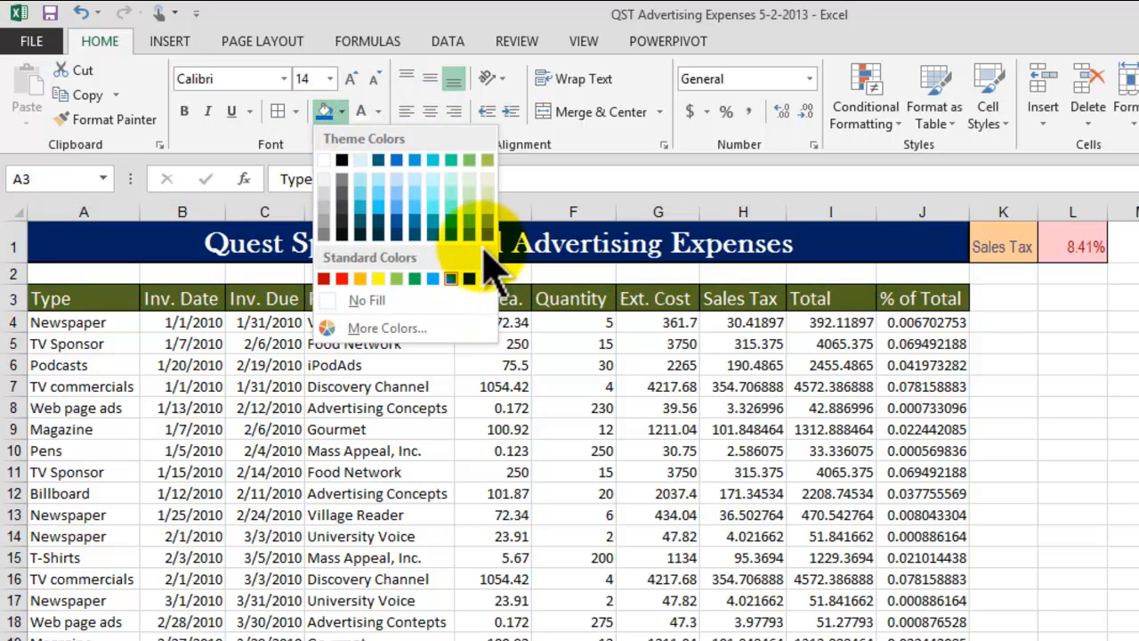
{"action": "left_click", "coordinate": [405, 254]}
{"action": "left_click", "coordinate": [1064, 467]}
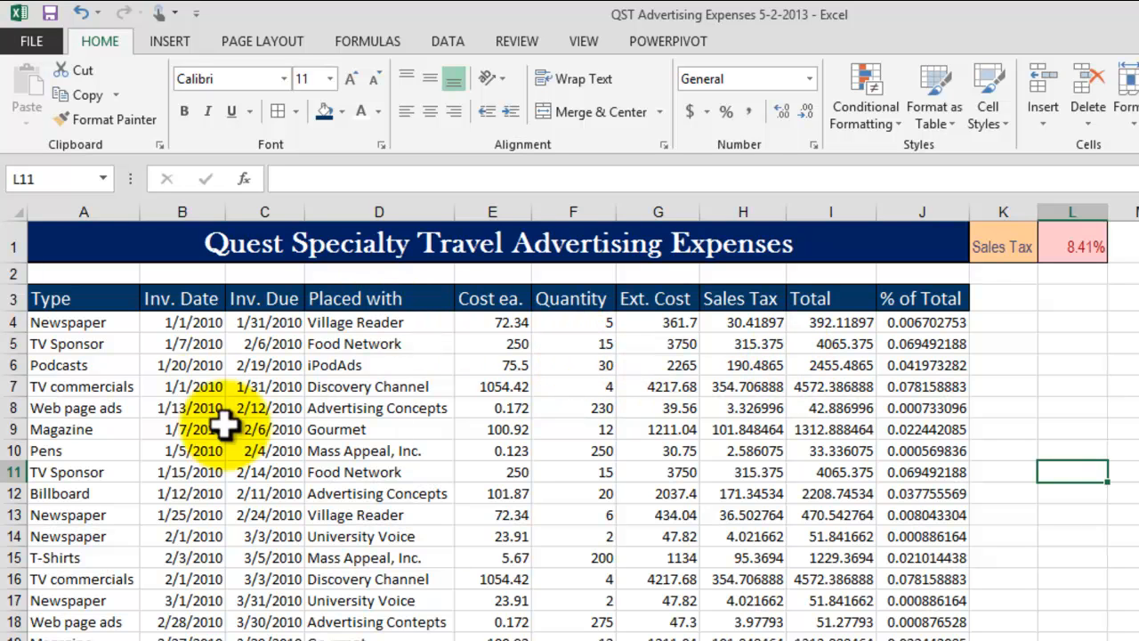
Fill the Type entries in A4:A31 with the header's dark blue and make their text white.
{"action": "scroll", "coordinate": [138, 372], "scroll_direction": "down", "scroll_amount": 1}
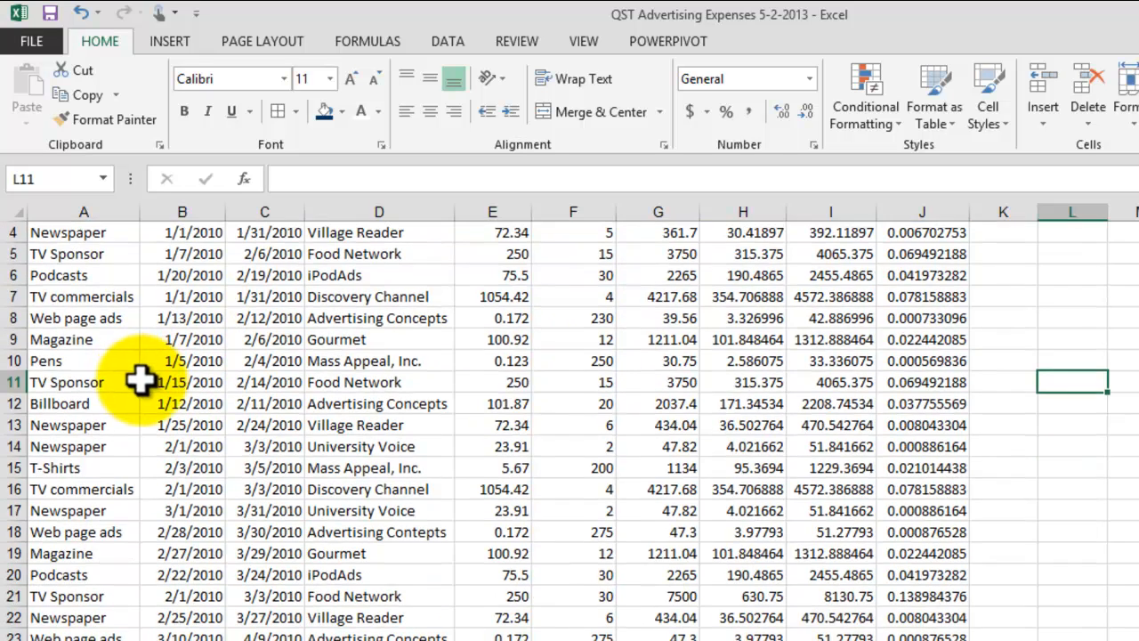
{"action": "scroll", "coordinate": [129, 375], "scroll_direction": "up", "scroll_amount": 1}
{"action": "left_click", "coordinate": [85, 325]}
{"action": "left_click_drag", "start_coordinate": [83, 326], "coordinate": [82, 552]}
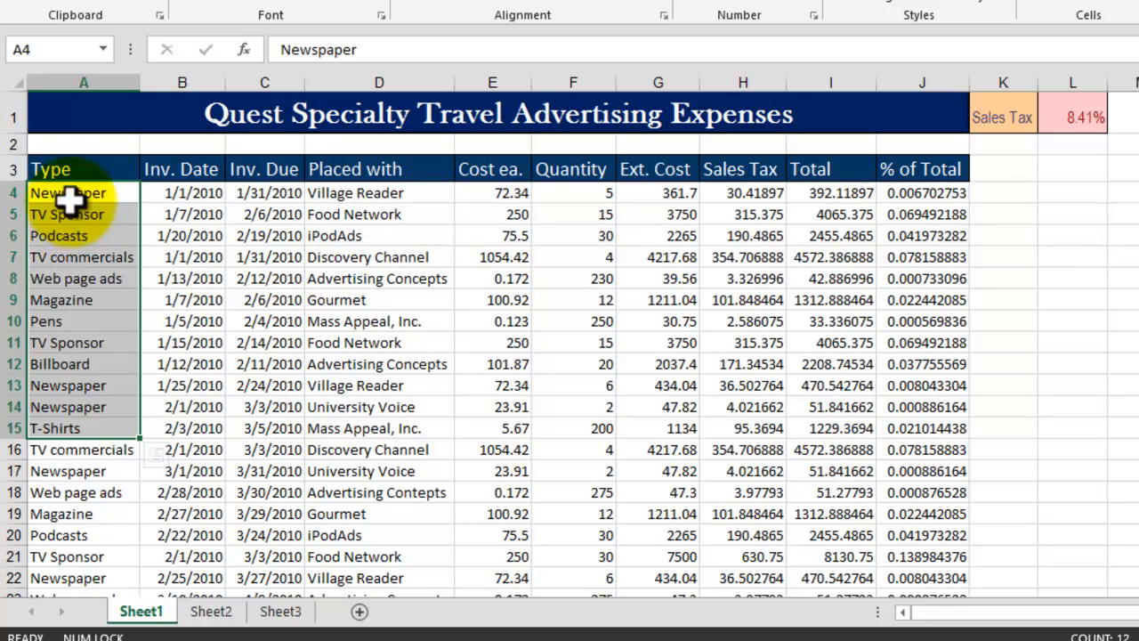
{"action": "left_click_drag", "start_coordinate": [76, 205], "coordinate": [68, 576]}
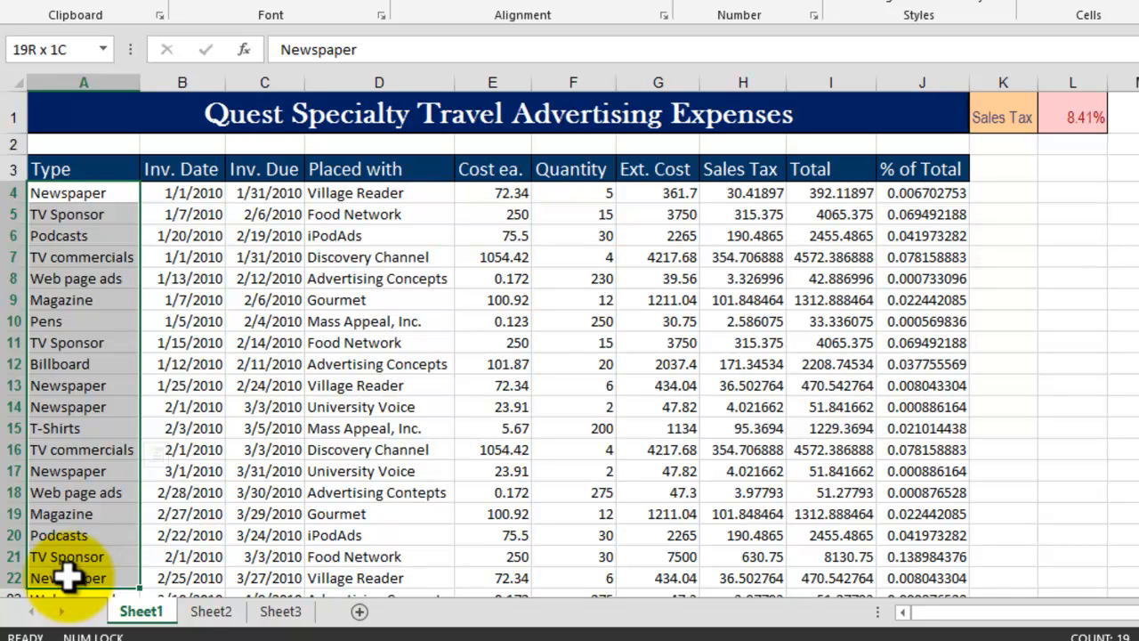
{"action": "left_click_drag", "start_coordinate": [68, 577], "coordinate": [94, 449]}
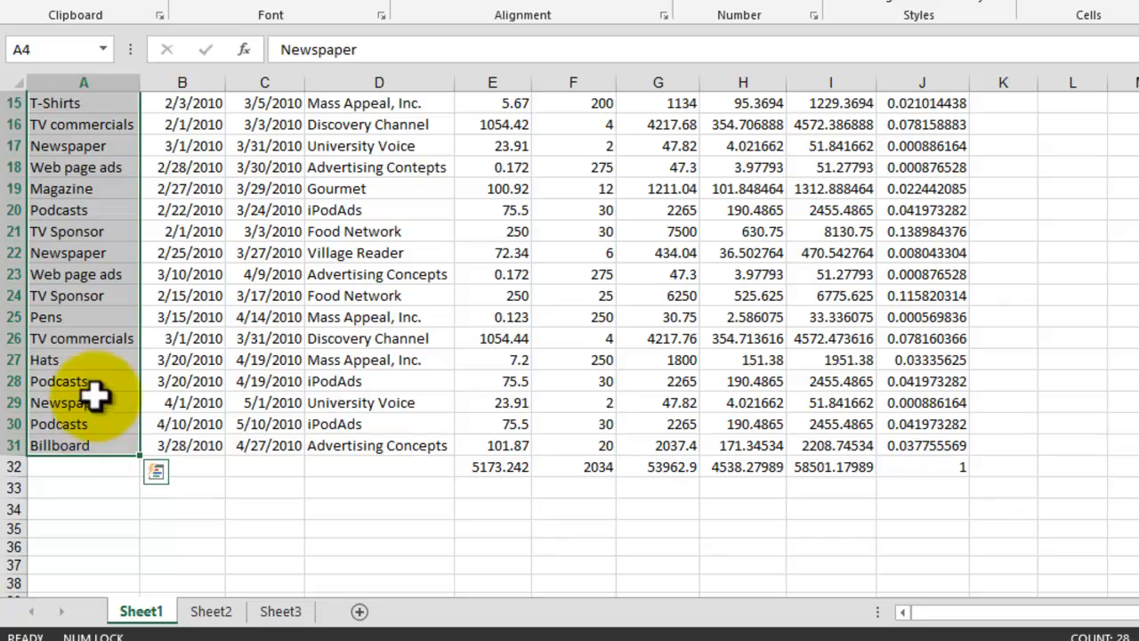
{"action": "scroll", "coordinate": [385, 460], "scroll_direction": "up", "scroll_amount": 4}
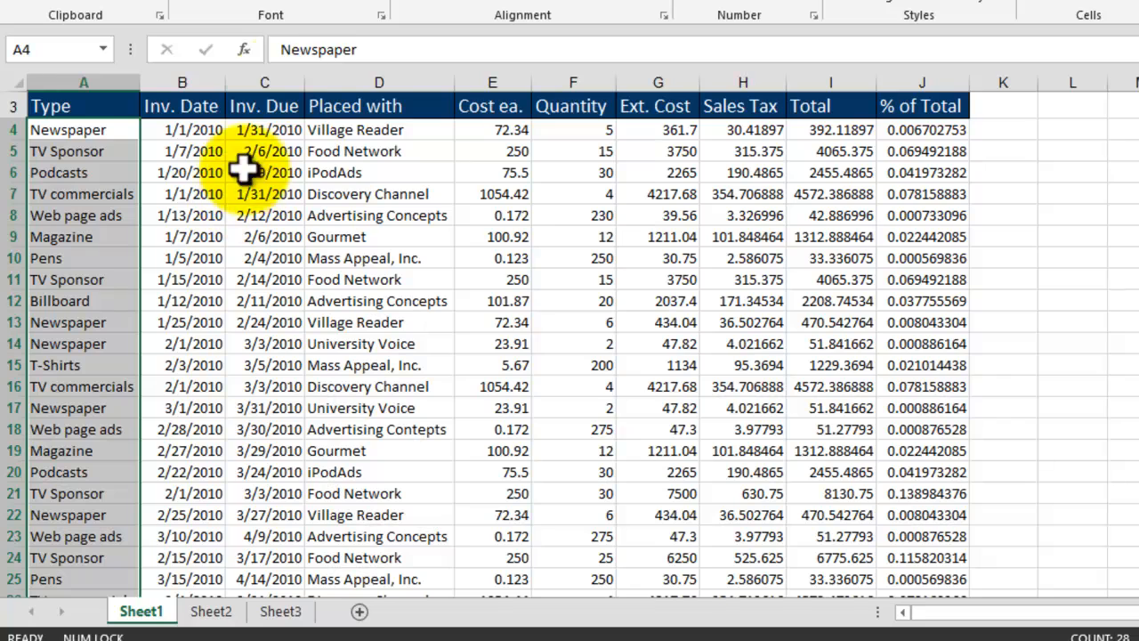
{"action": "left_click", "coordinate": [325, 110]}
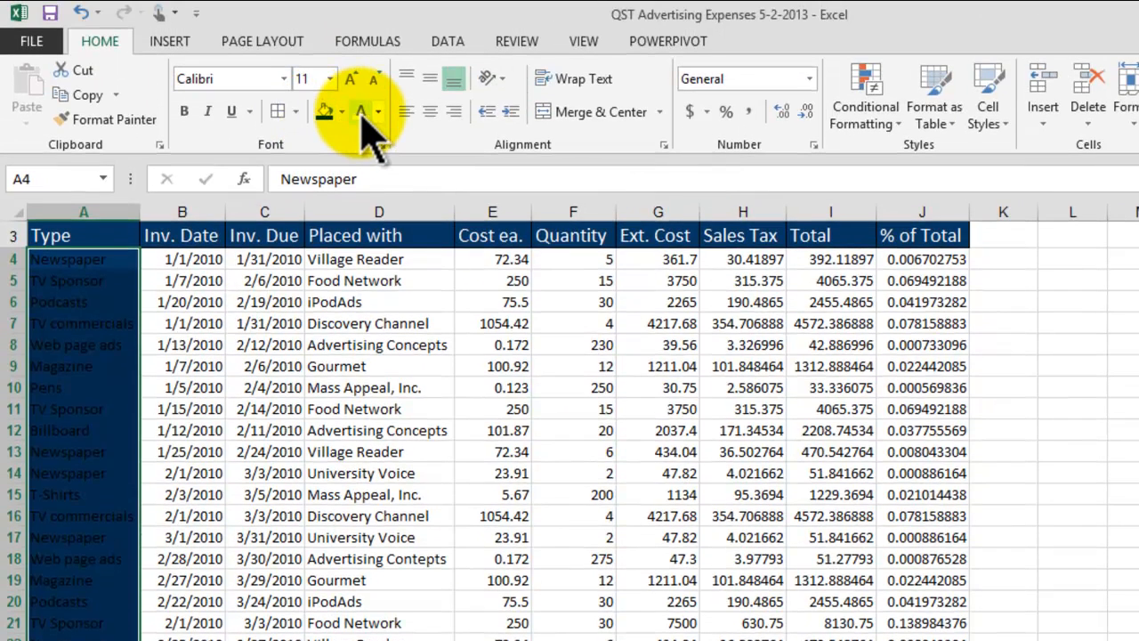
{"action": "left_click", "coordinate": [360, 112]}
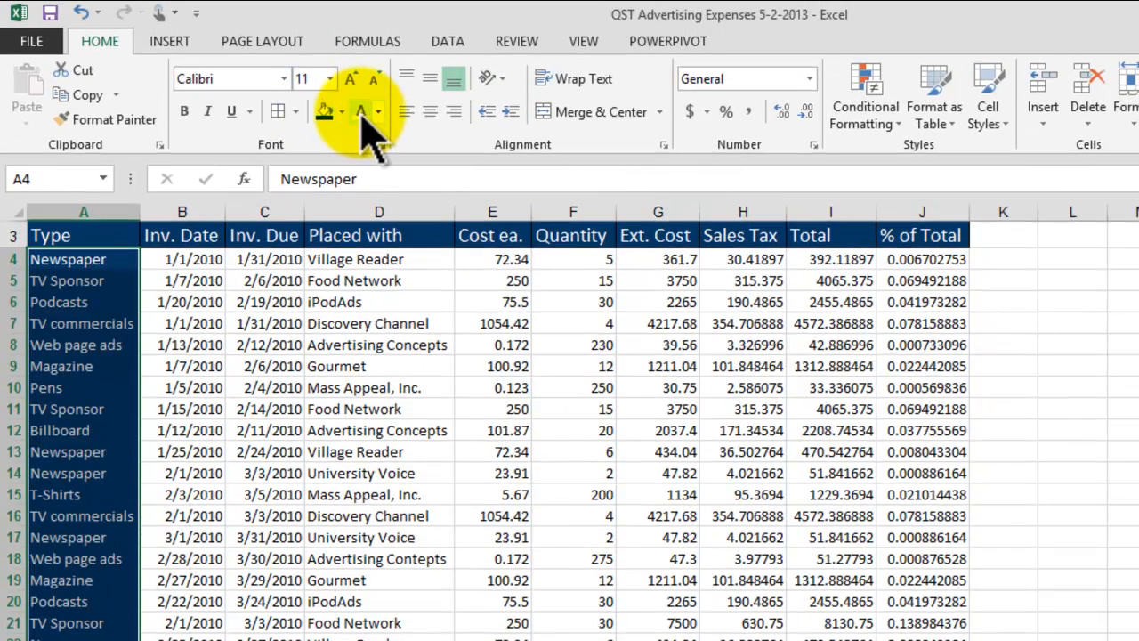
Make the Type entries in A4:A31 bold and add All Borders to them.
{"action": "left_click", "coordinate": [185, 112]}
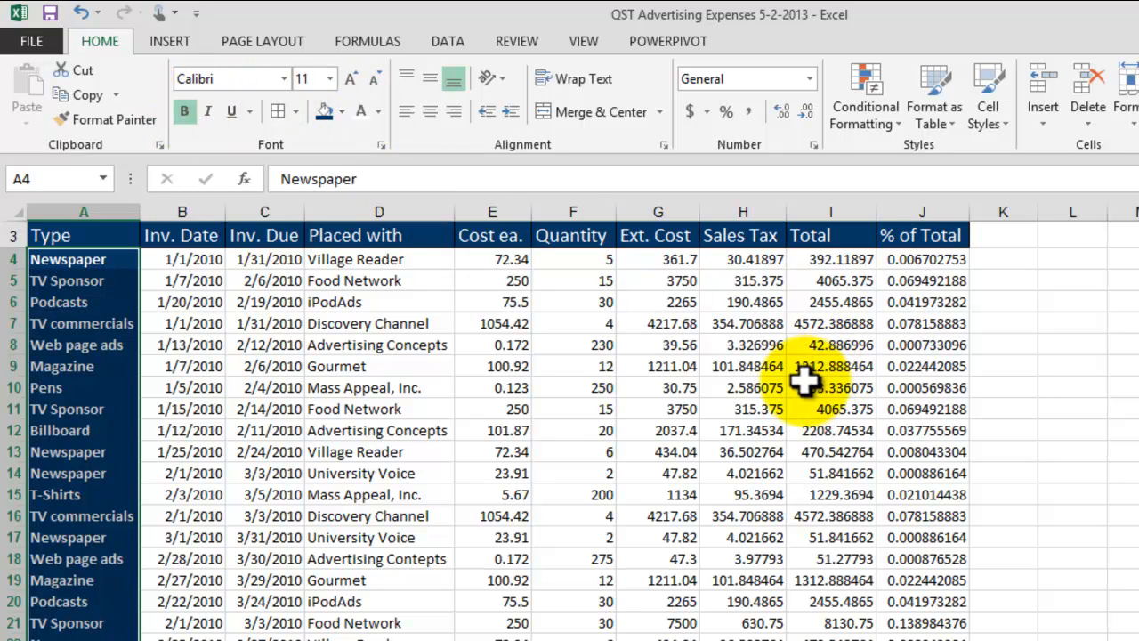
{"action": "left_click", "coordinate": [279, 115]}
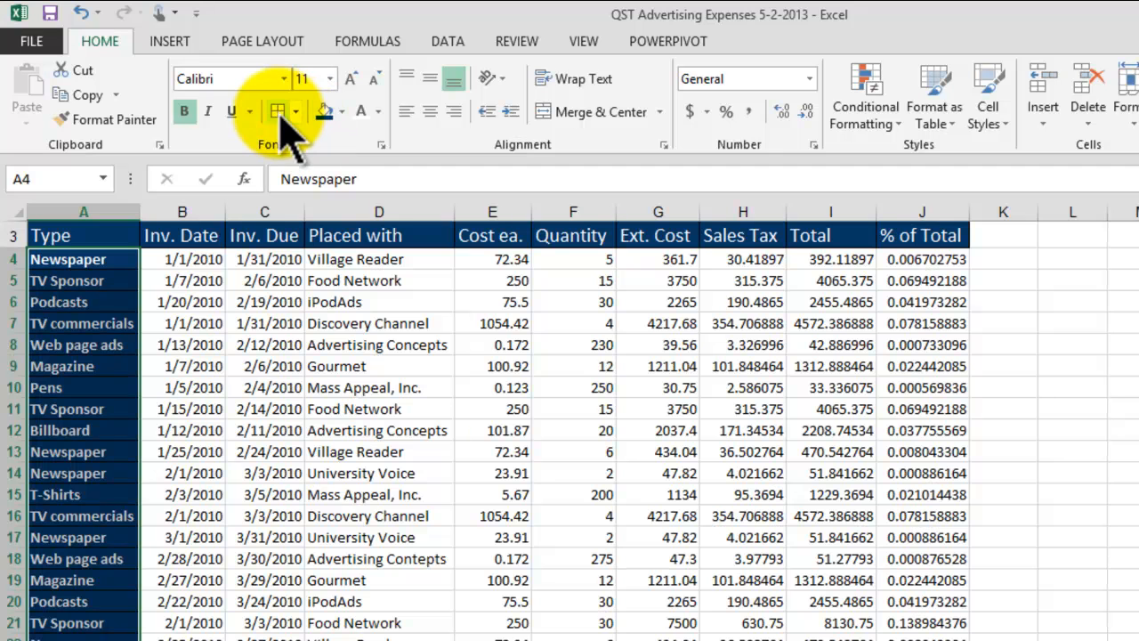
{"action": "left_click", "coordinate": [1126, 388]}
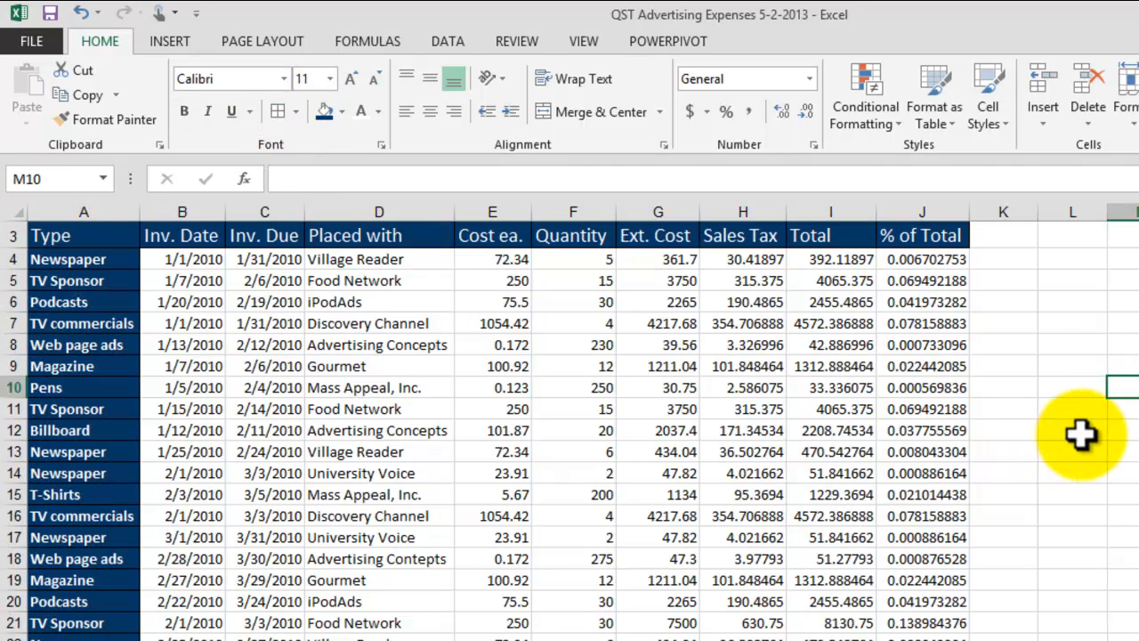
{"action": "scroll", "coordinate": [1086, 432], "scroll_direction": "down", "scroll_amount": 3}
{"action": "scroll", "coordinate": [1085, 432], "scroll_direction": "up", "scroll_amount": 4}
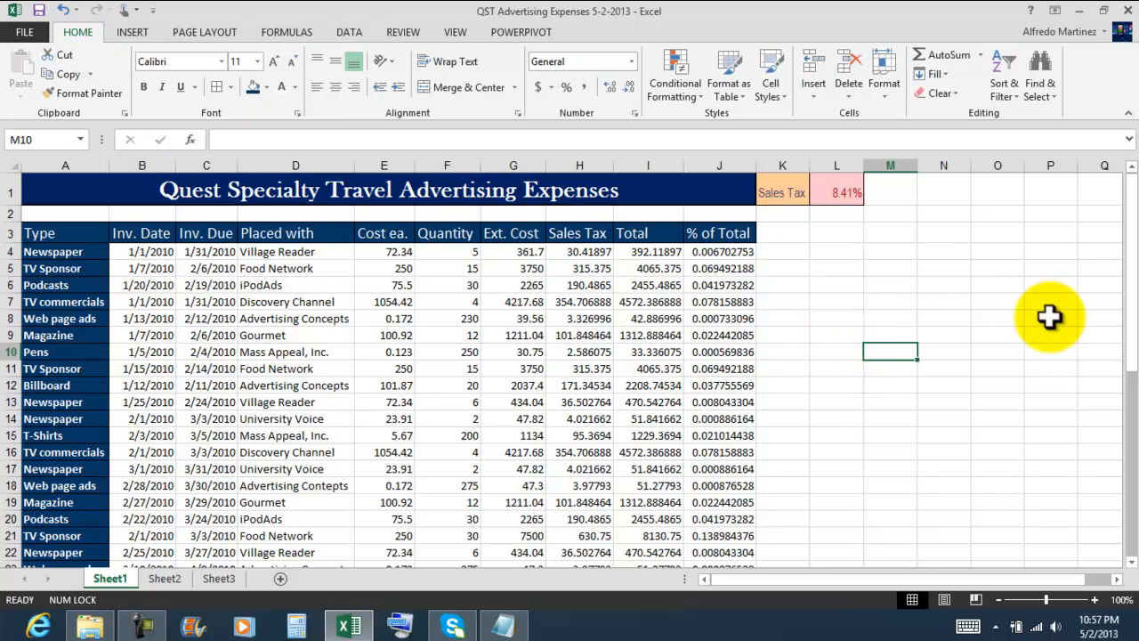
Center the header labels in B3:J3 horizontally and middle-align them vertically.
{"action": "left_click", "coordinate": [847, 285]}
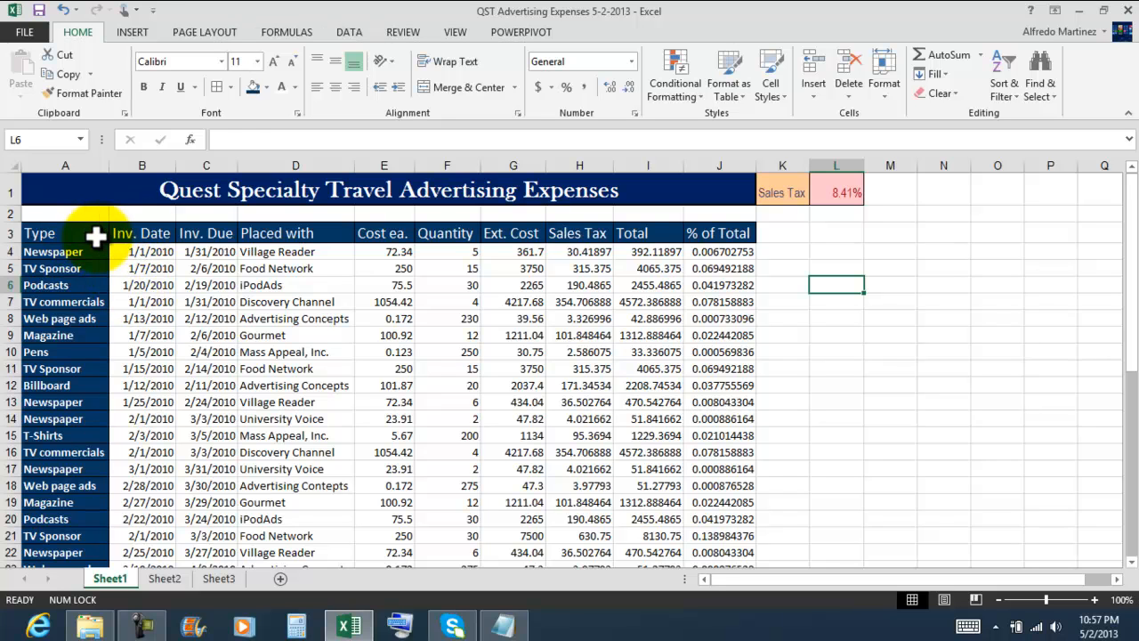
{"action": "left_click_drag", "start_coordinate": [133, 232], "coordinate": [746, 233]}
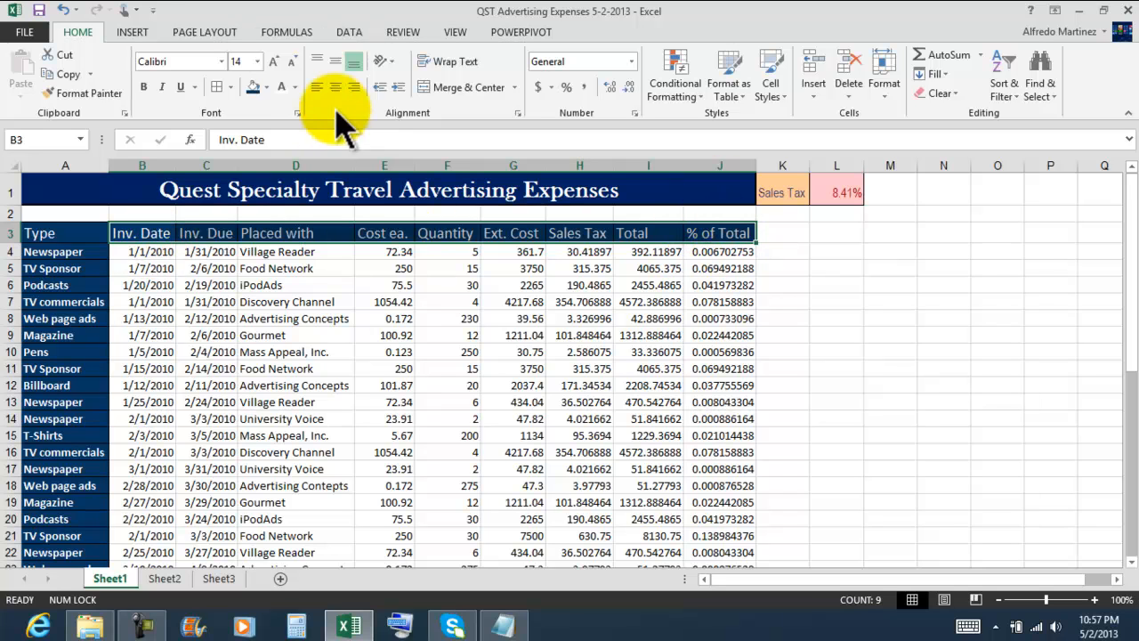
{"action": "left_click", "coordinate": [334, 61]}
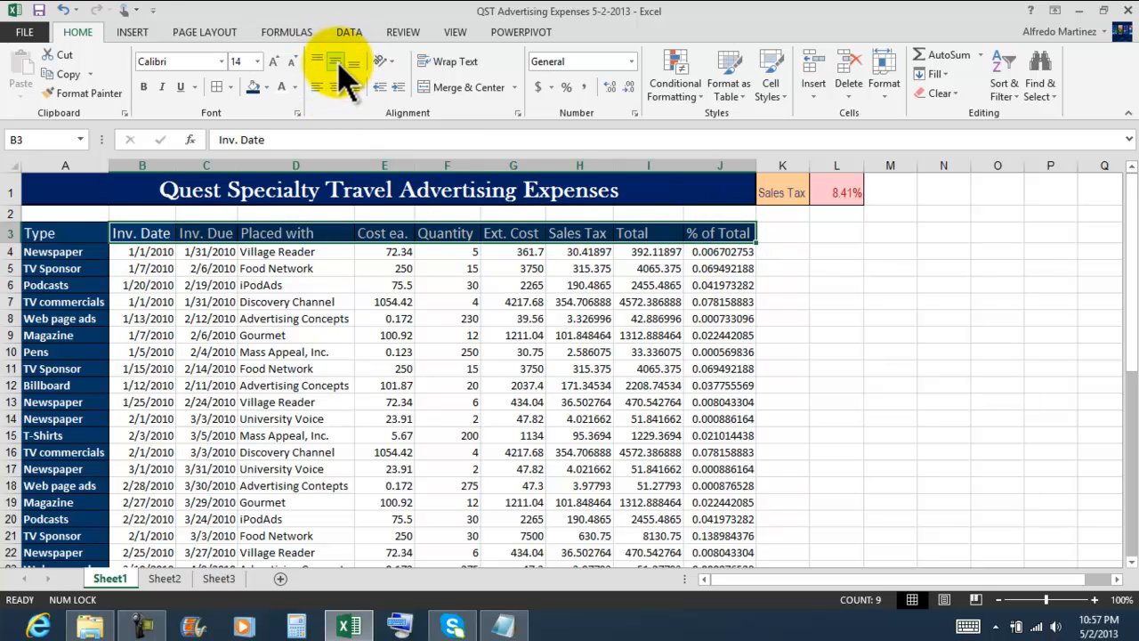
{"action": "left_click", "coordinate": [334, 87]}
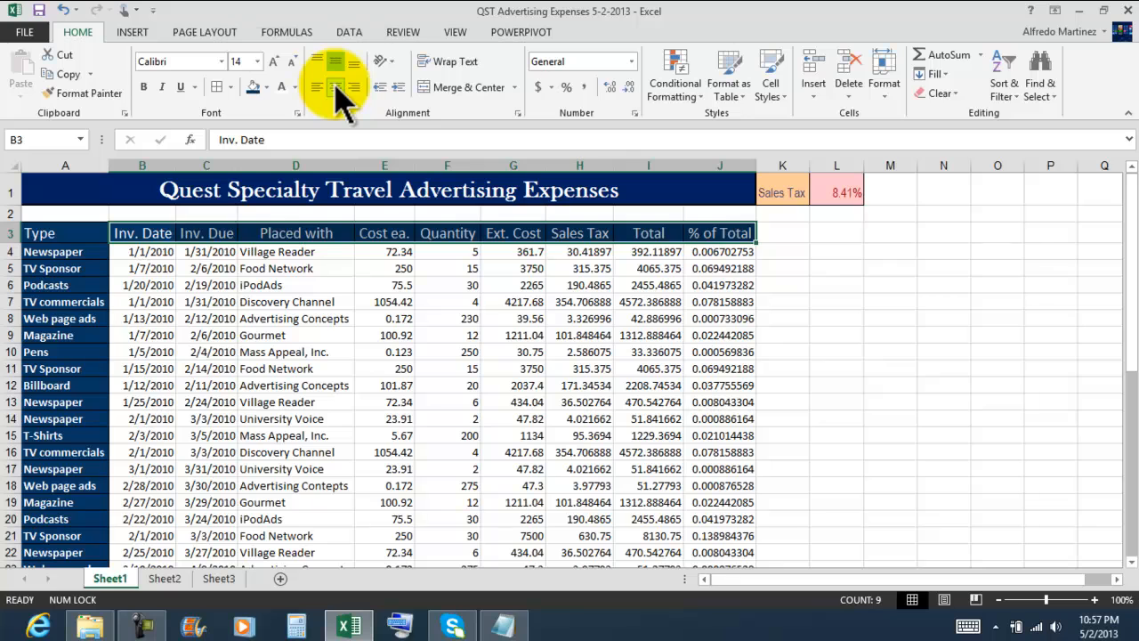
{"action": "left_click", "coordinate": [877, 328]}
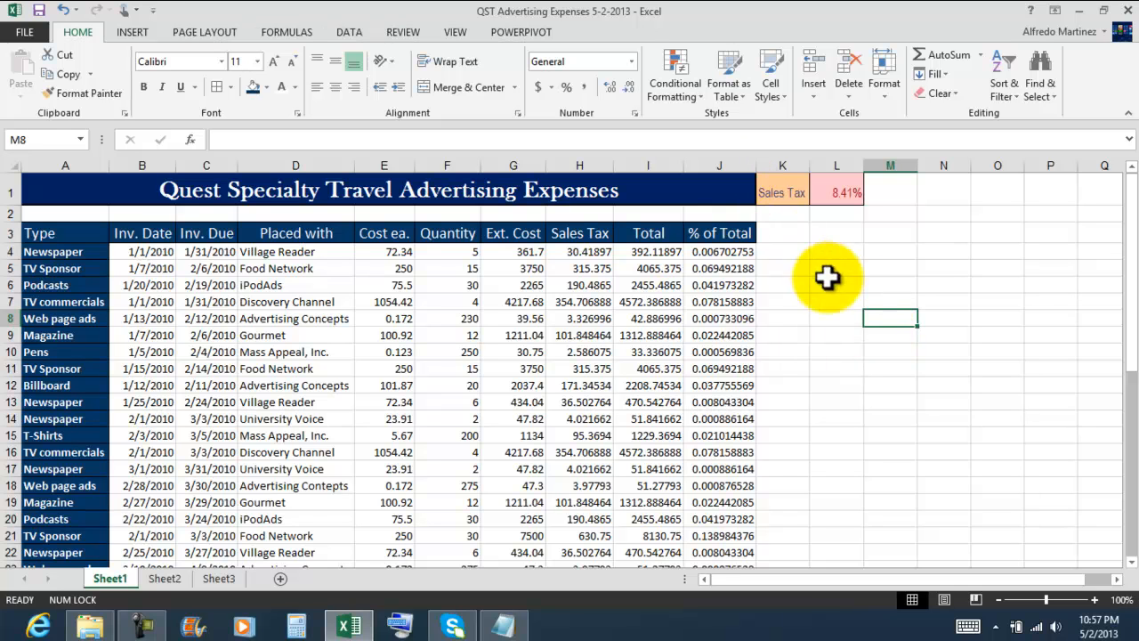
{"action": "scroll", "coordinate": [885, 298], "scroll_direction": "down", "scroll_amount": 1}
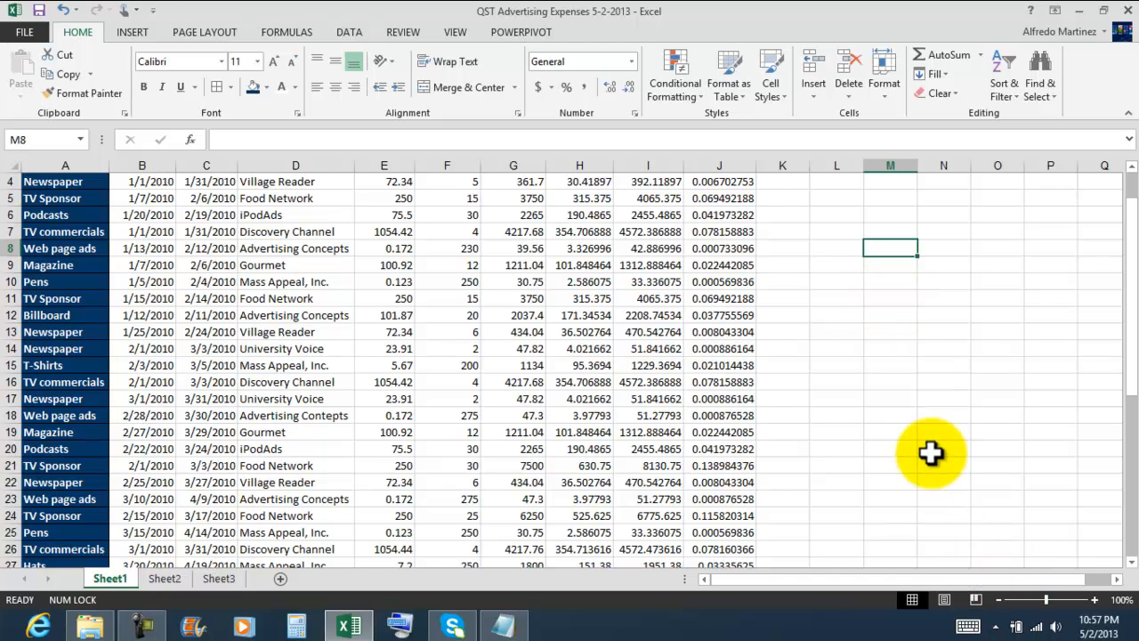
{"action": "scroll", "coordinate": [930, 454], "scroll_direction": "up", "scroll_amount": 1}
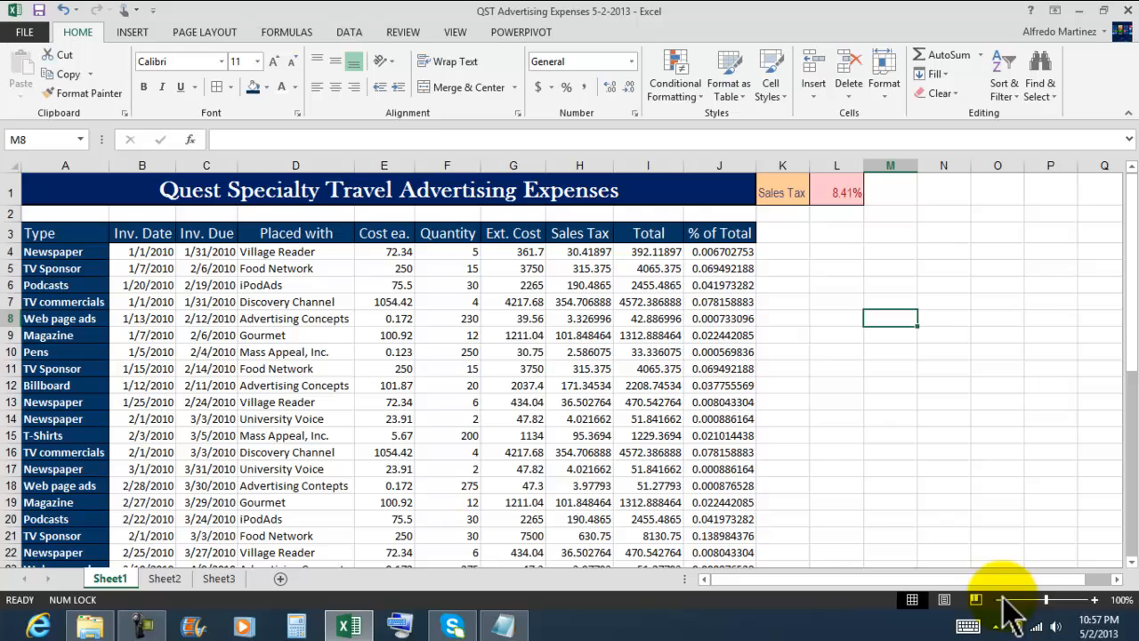
{"action": "left_click", "coordinate": [1000, 600]}
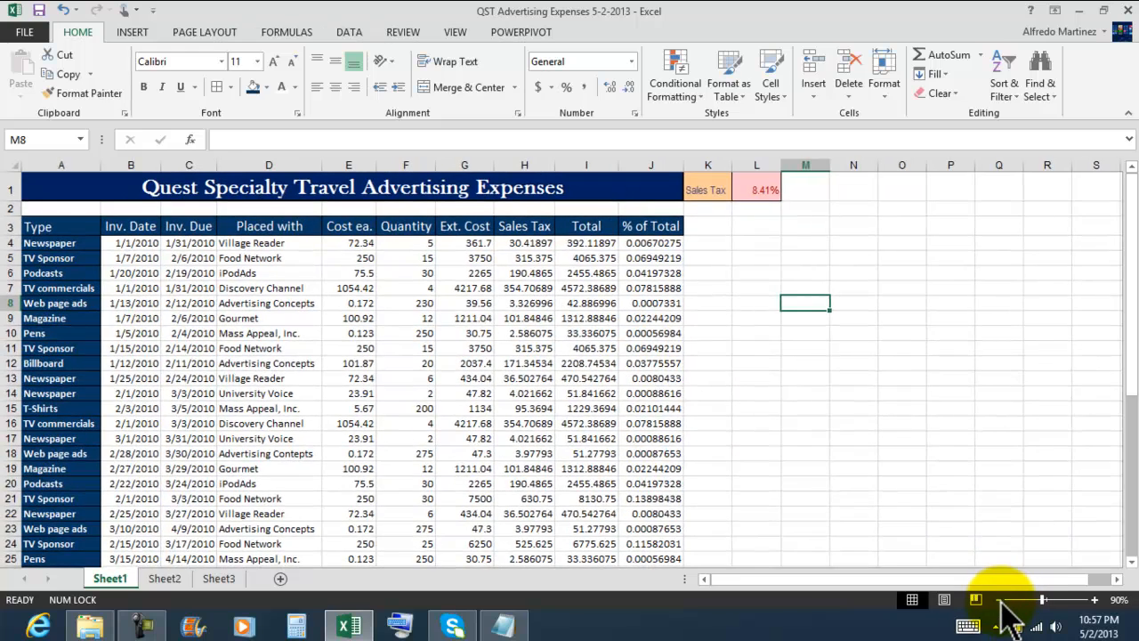
{"action": "left_click", "coordinate": [1000, 600]}
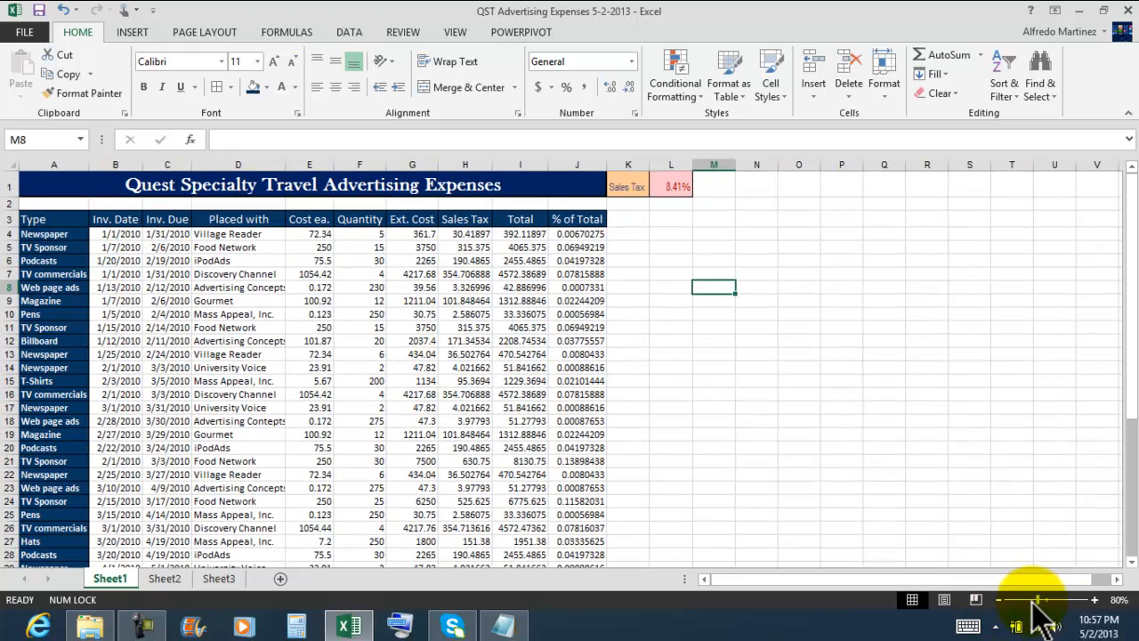
{"action": "left_click", "coordinate": [1095, 600]}
{"action": "left_click", "coordinate": [1095, 600]}
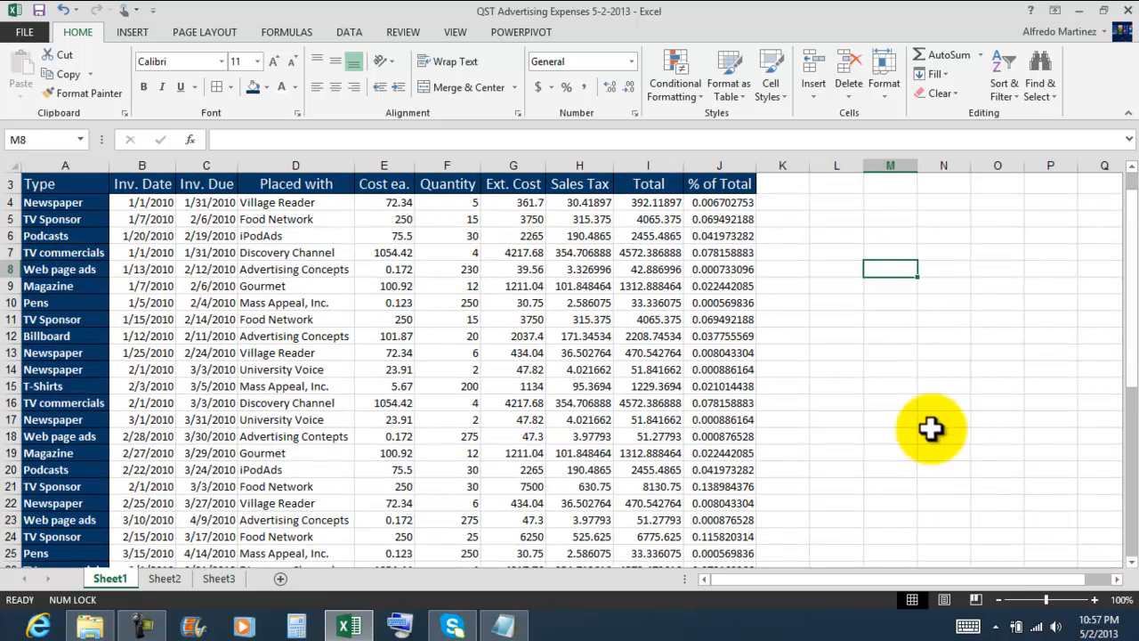
{"action": "left_click", "coordinate": [888, 381]}
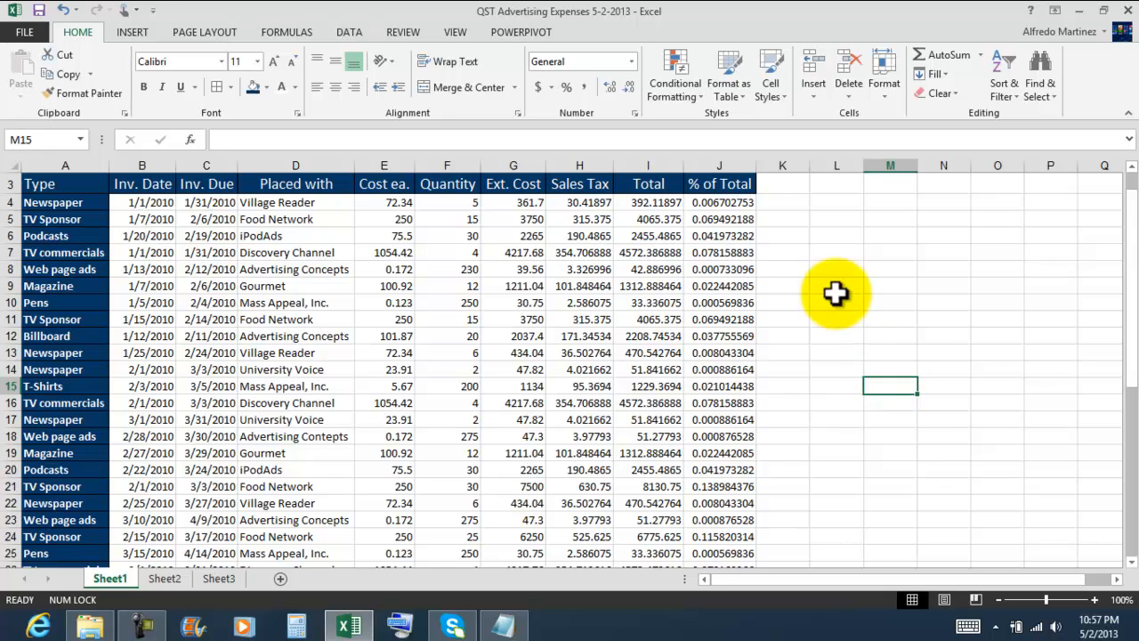
Try to select the Ext. Cost values from G4 to G31.
{"action": "left_click", "coordinate": [524, 203]}
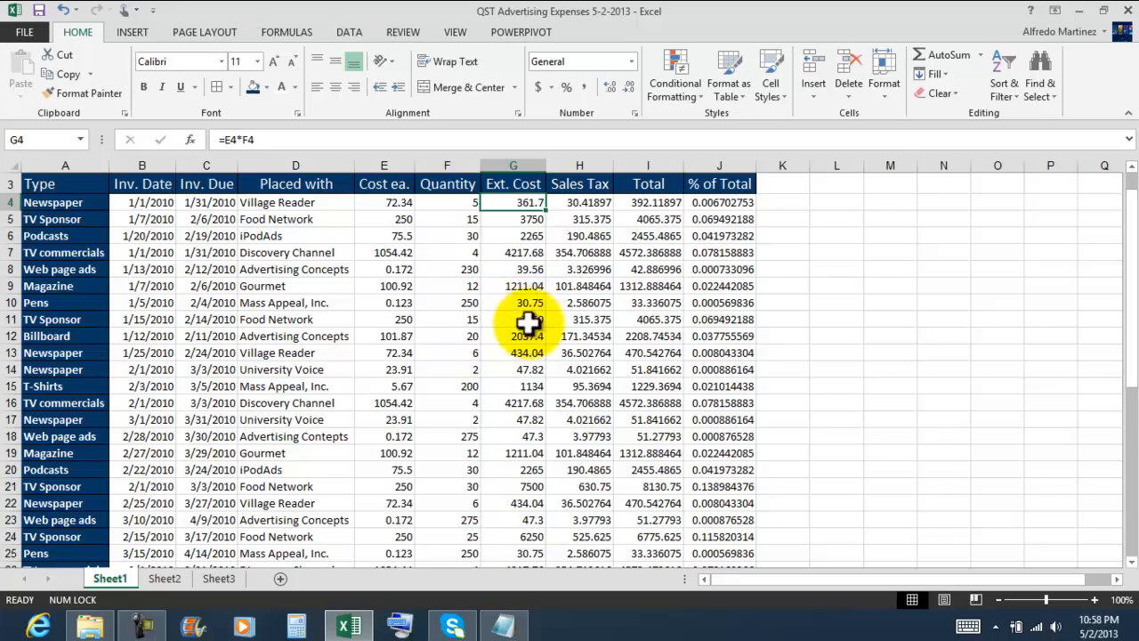
{"action": "scroll", "coordinate": [526, 320], "scroll_direction": "down", "scroll_amount": 2}
{"action": "scroll", "coordinate": [534, 341], "scroll_direction": "down", "scroll_amount": 2}
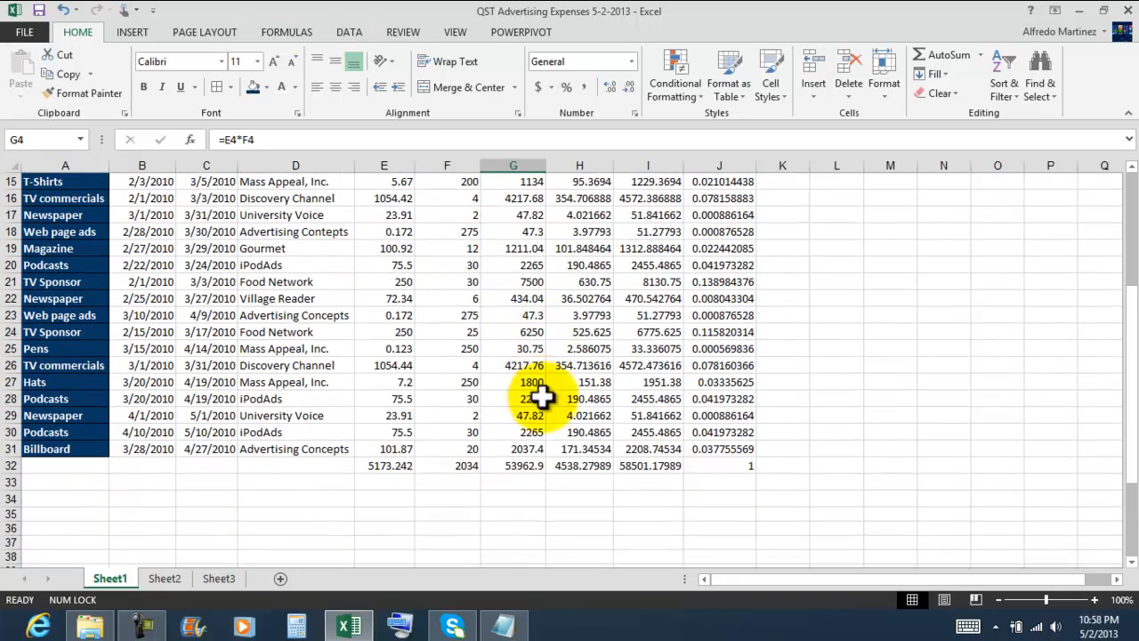
{"action": "left_click", "coordinate": [525, 450]}
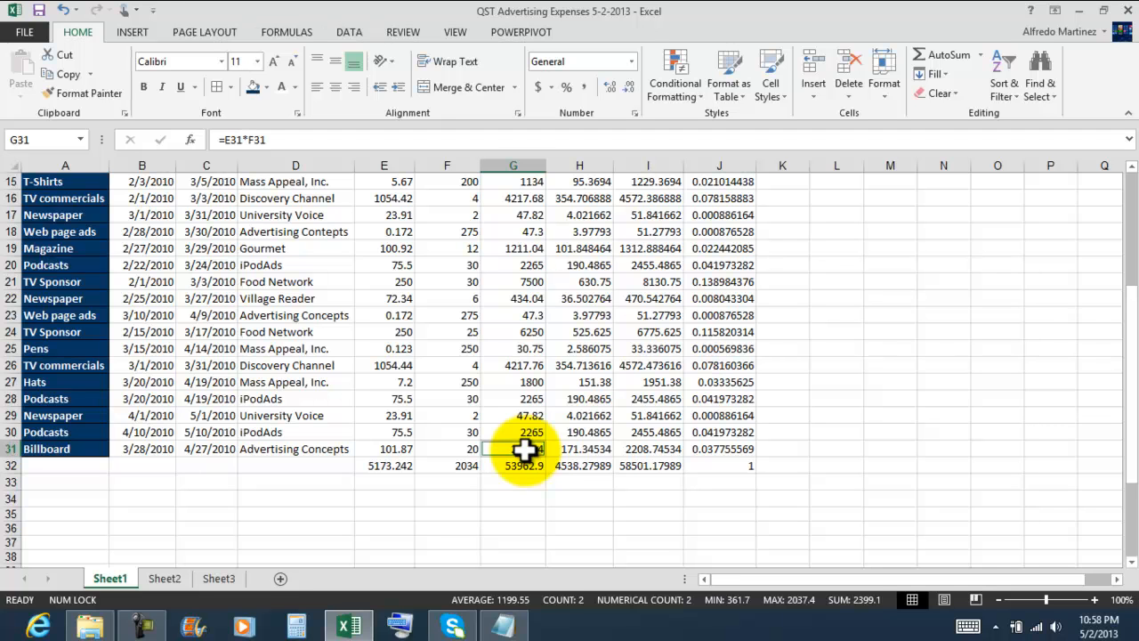
{"action": "scroll", "coordinate": [597, 445], "scroll_direction": "up", "scroll_amount": 2}
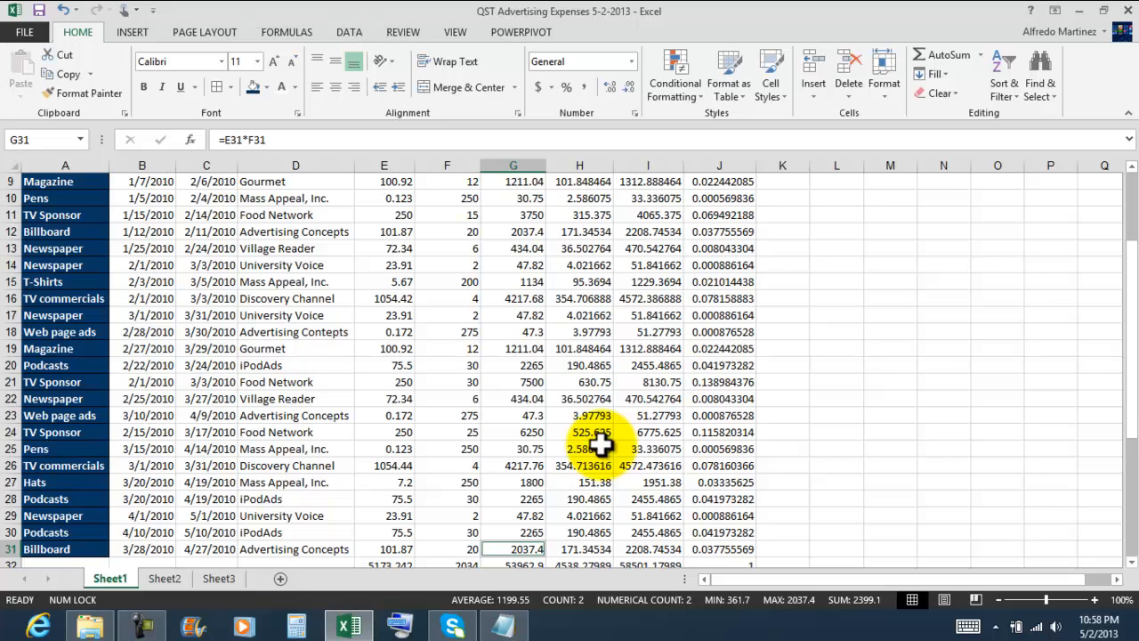
{"action": "scroll", "coordinate": [602, 445], "scroll_direction": "up", "scroll_amount": 3}
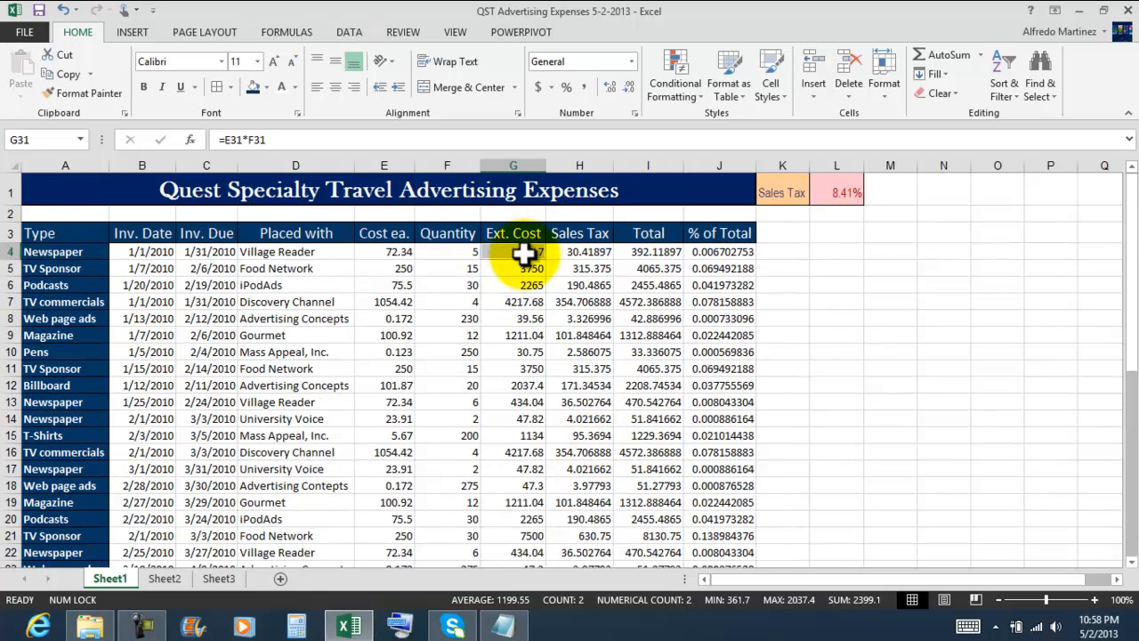
Apply the Accounting number format with a dollar sign to the Ext. Cost values in G4:G31.
{"action": "left_click", "coordinate": [523, 254]}
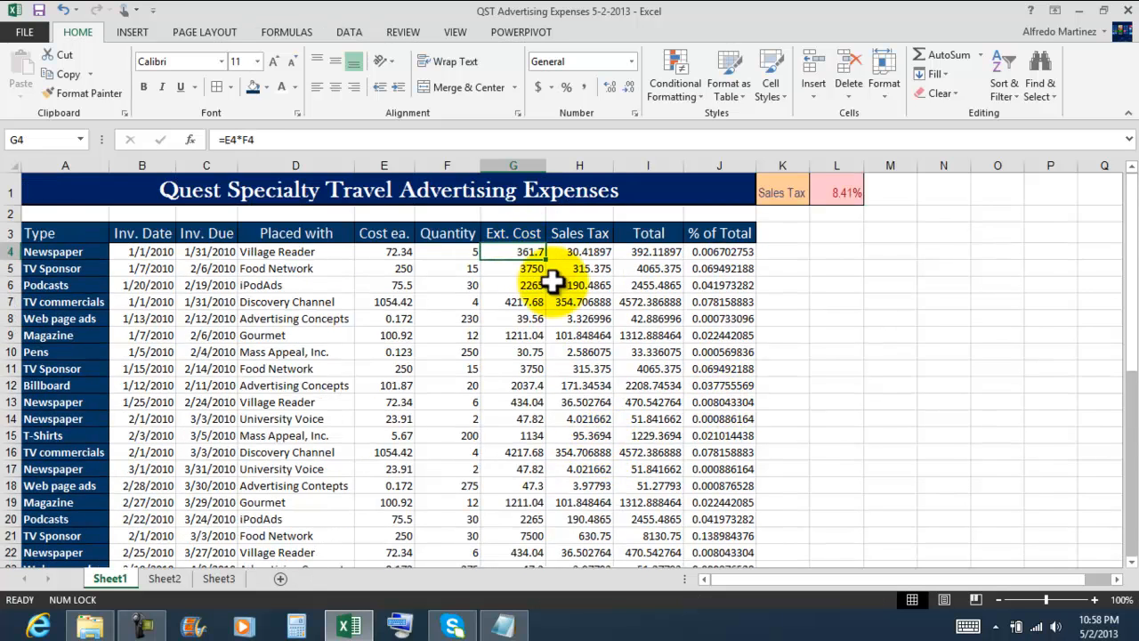
{"action": "scroll", "coordinate": [590, 305], "scroll_direction": "down", "scroll_amount": 5}
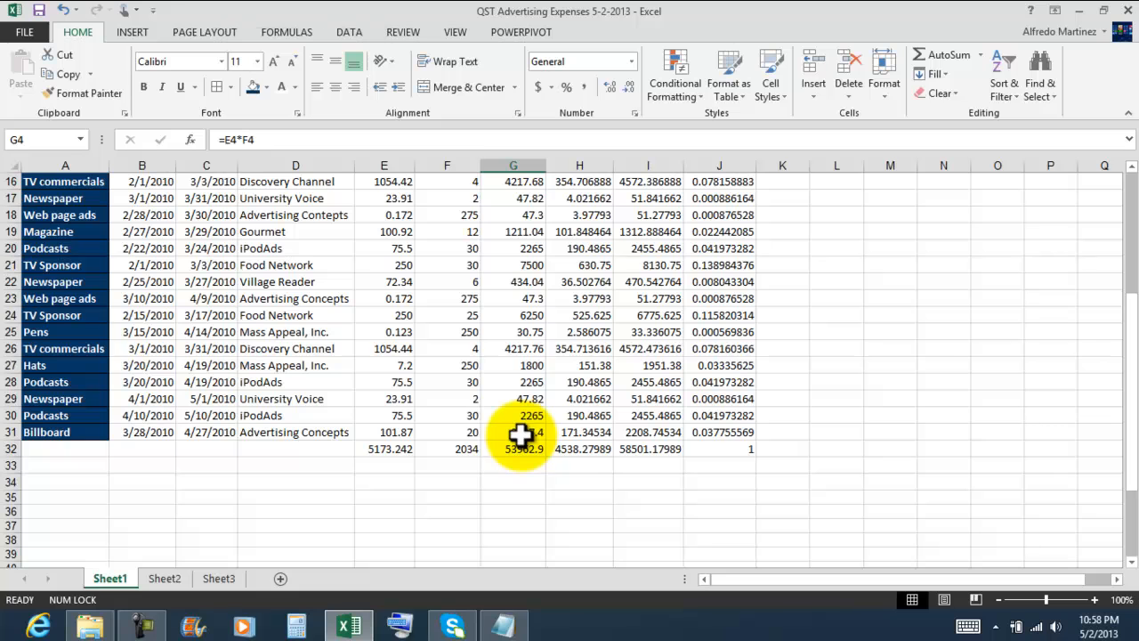
{"action": "left_click", "coordinate": [520, 435], "text": "shift"}
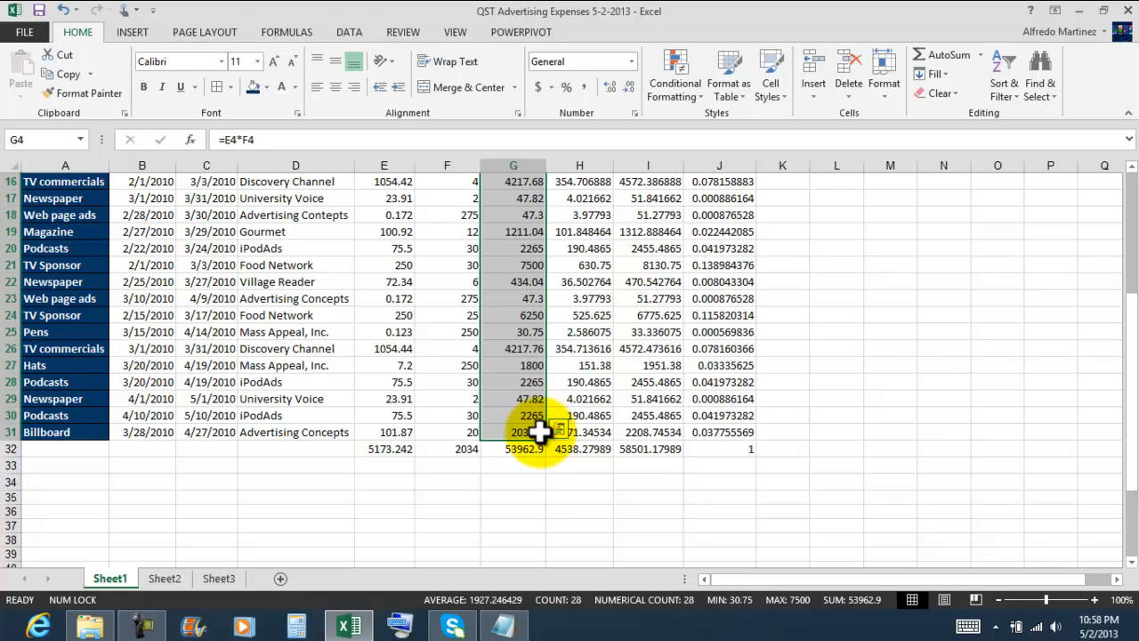
{"action": "scroll", "coordinate": [639, 325], "scroll_direction": "up", "scroll_amount": 5}
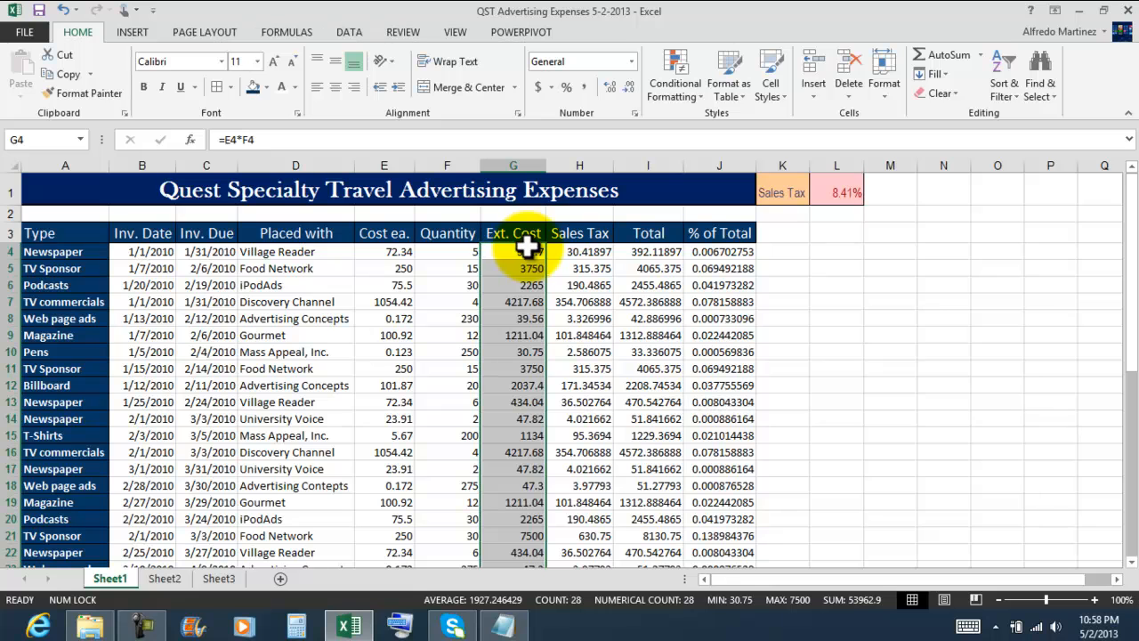
{"action": "scroll", "coordinate": [526, 245], "scroll_direction": "down", "scroll_amount": 4}
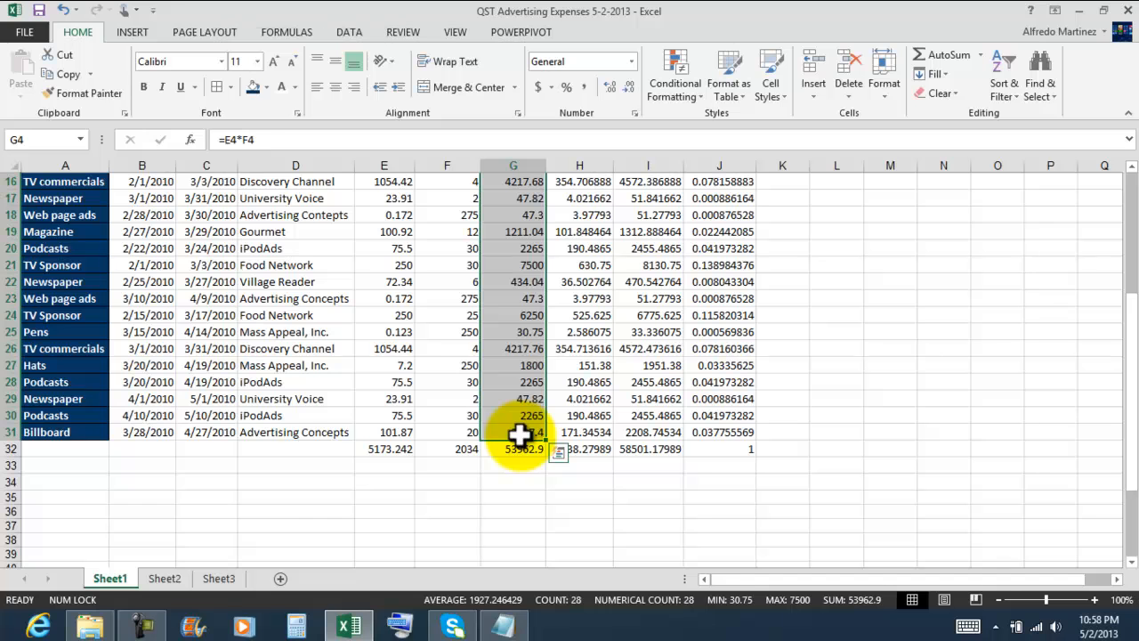
{"action": "scroll", "coordinate": [530, 356], "scroll_direction": "up", "scroll_amount": 5}
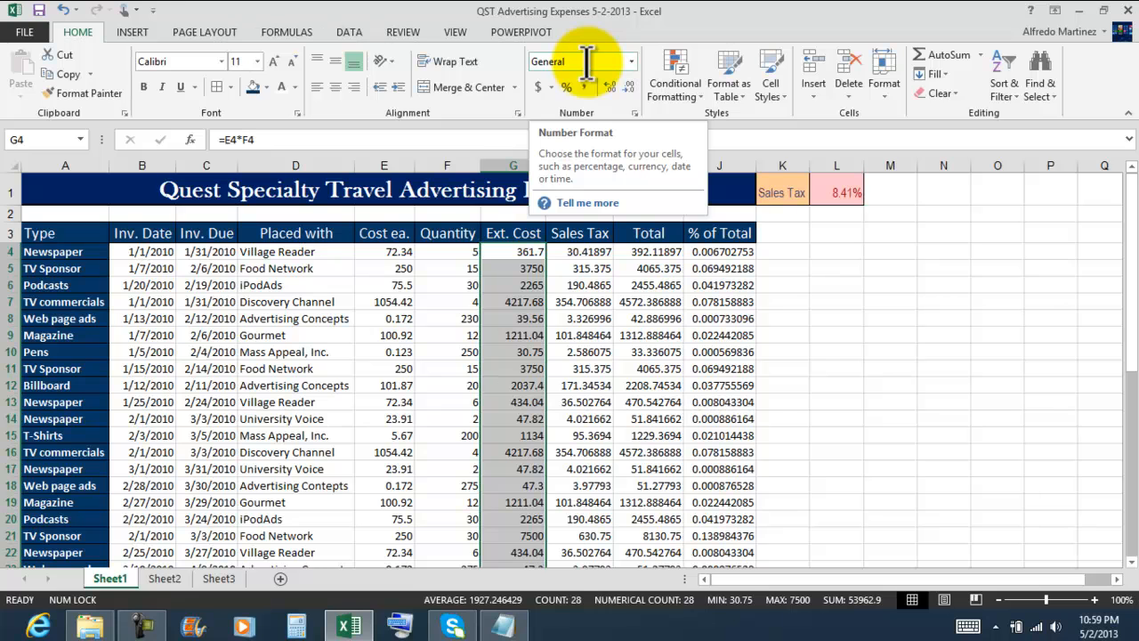
{"action": "left_click", "coordinate": [538, 87]}
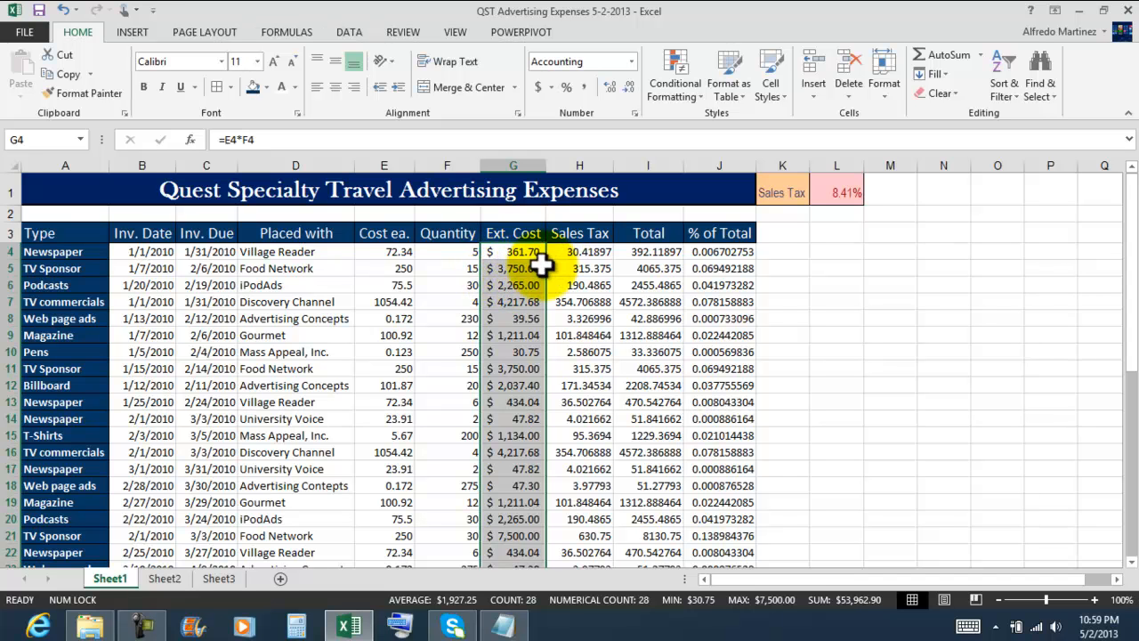
{"action": "scroll", "coordinate": [524, 336], "scroll_direction": "down", "scroll_amount": 4}
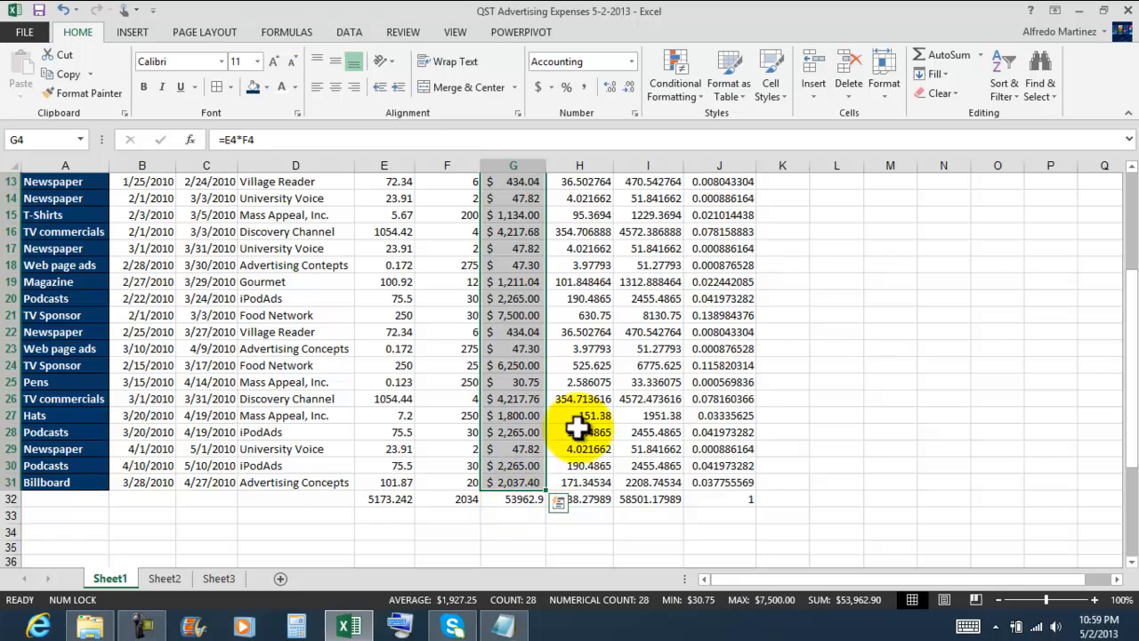
{"action": "scroll", "coordinate": [579, 429], "scroll_direction": "up", "scroll_amount": 4}
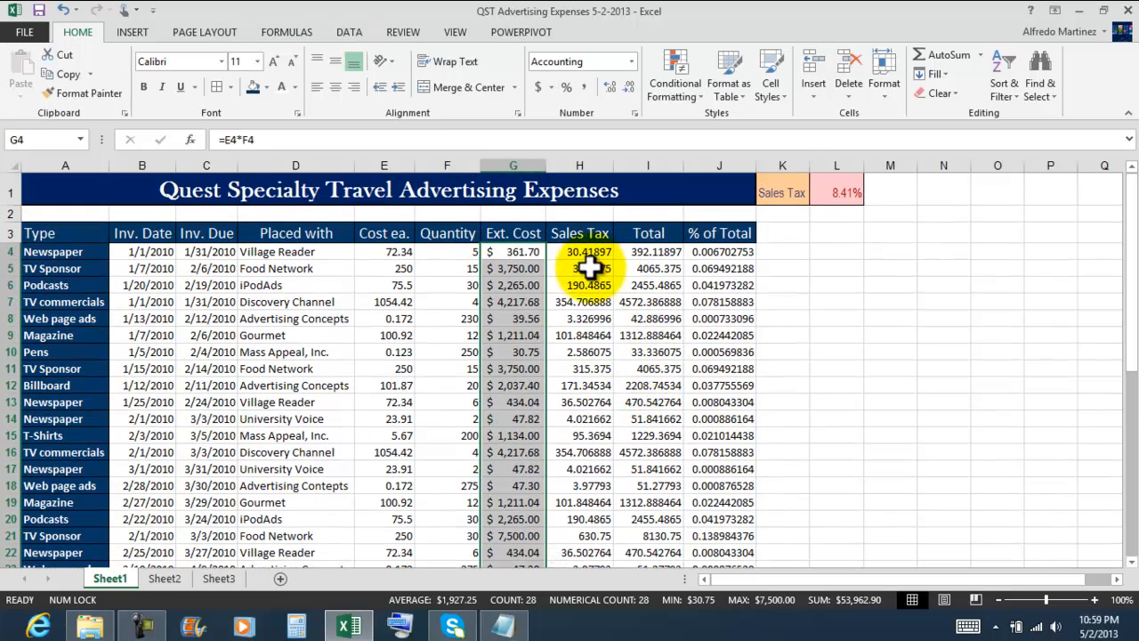
{"action": "left_click", "coordinate": [579, 253]}
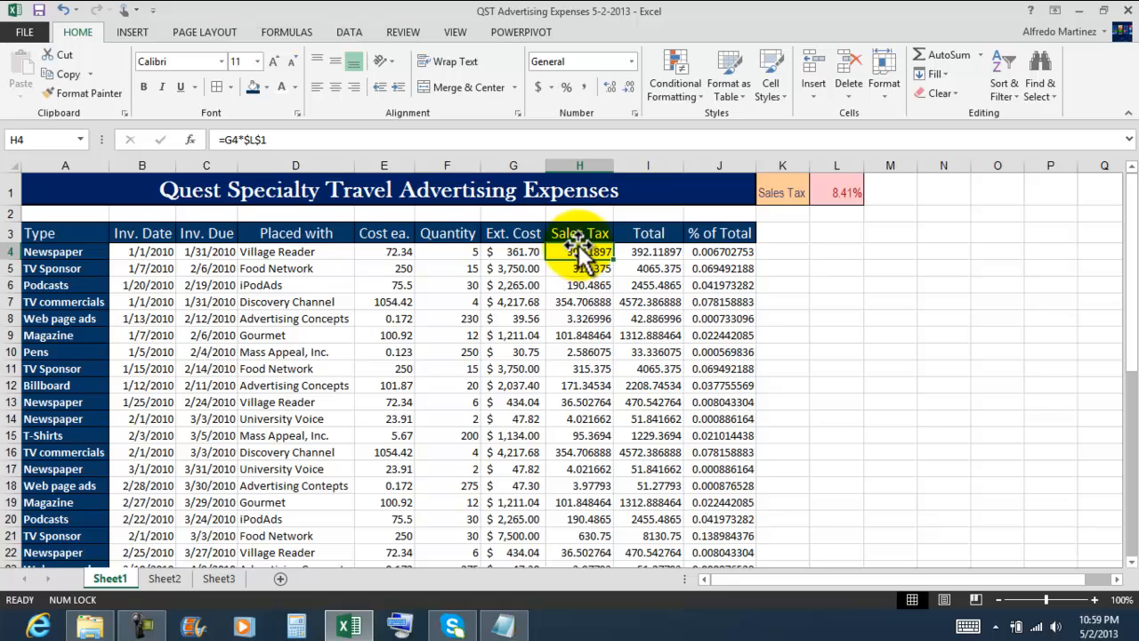
{"action": "left_click_drag", "start_coordinate": [568, 252], "coordinate": [630, 256]}
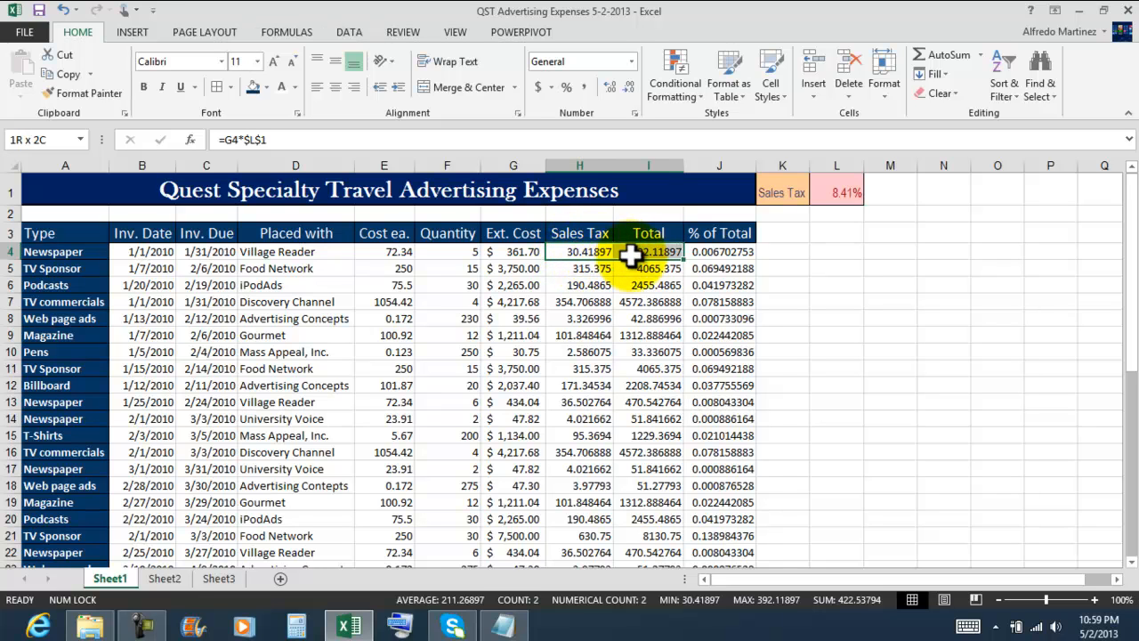
{"action": "left_click", "coordinate": [841, 317]}
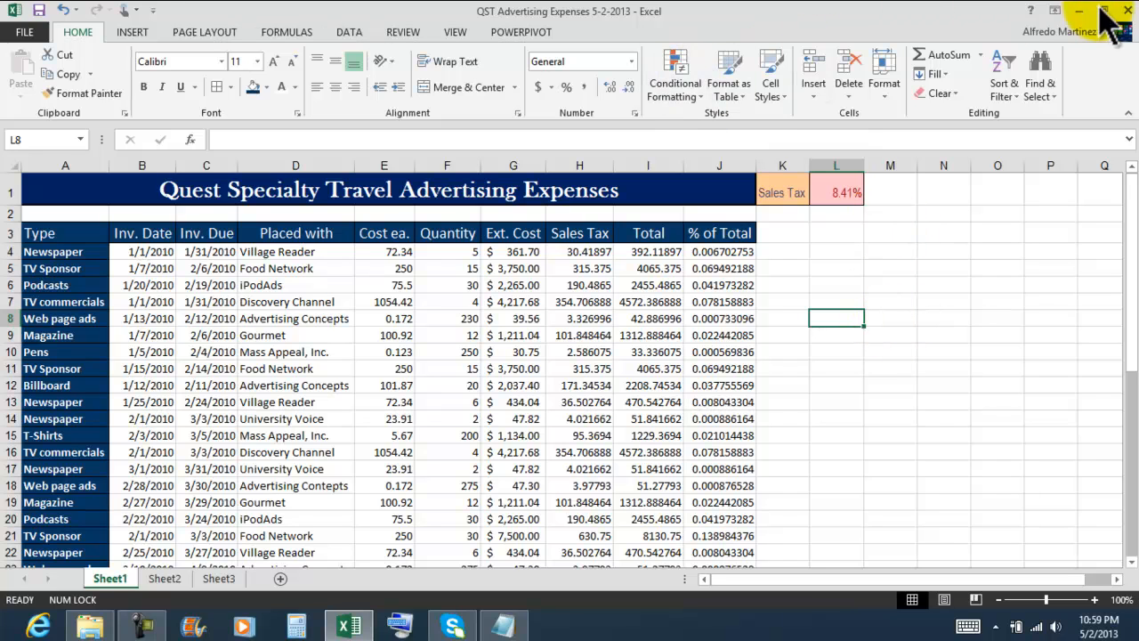
Collapse the ribbon to give the worksheet rows more room.
{"action": "left_click", "coordinate": [1129, 116]}
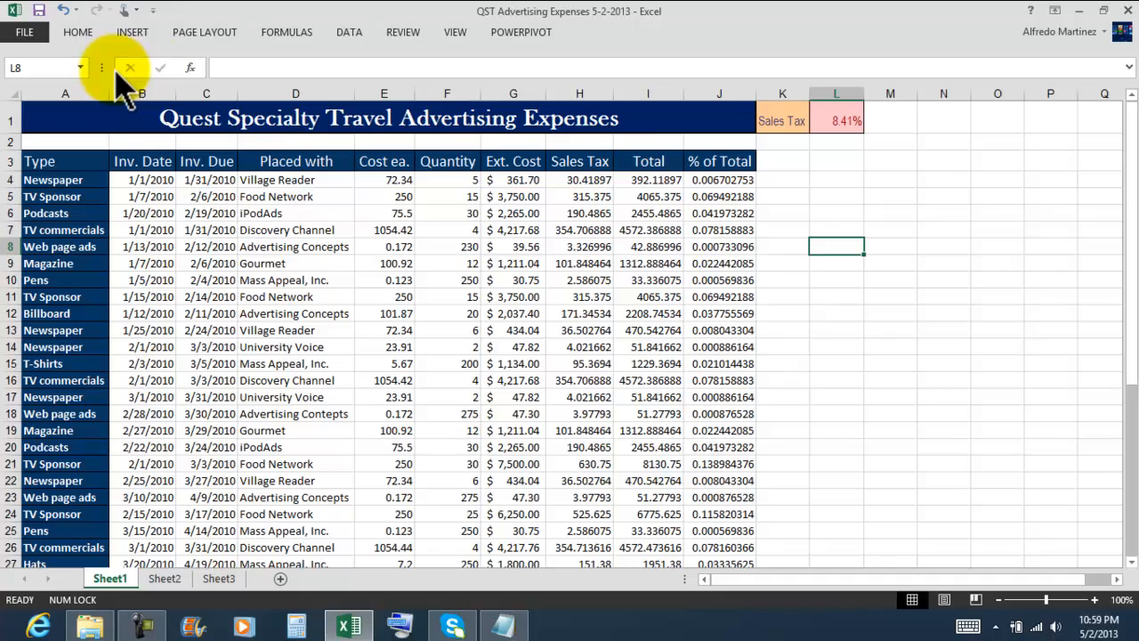
{"action": "scroll", "coordinate": [917, 280], "scroll_direction": "down", "scroll_amount": 2}
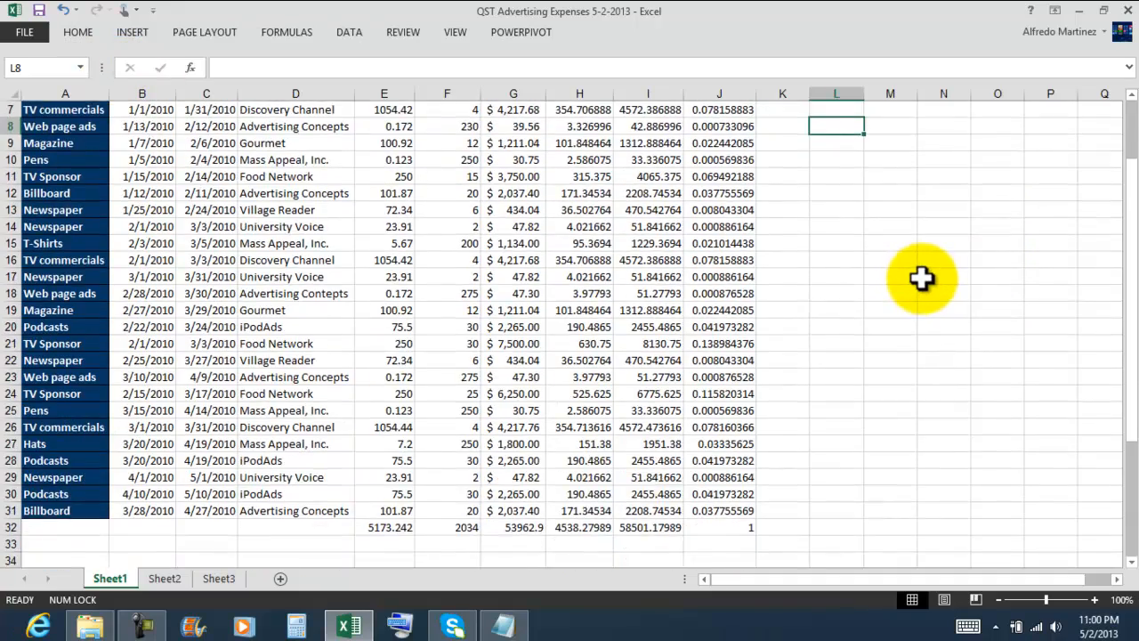
{"action": "scroll", "coordinate": [919, 279], "scroll_direction": "up", "scroll_amount": 2}
{"action": "scroll", "coordinate": [923, 278], "scroll_direction": "down", "scroll_amount": 1}
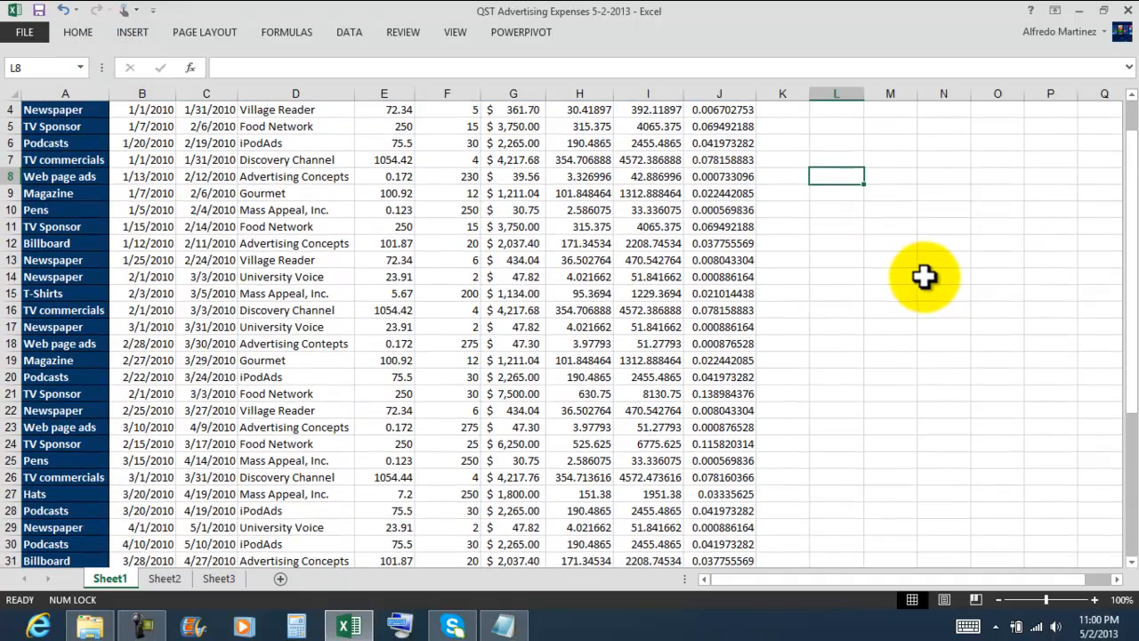
{"action": "scroll", "coordinate": [783, 138], "scroll_direction": "up", "scroll_amount": 1}
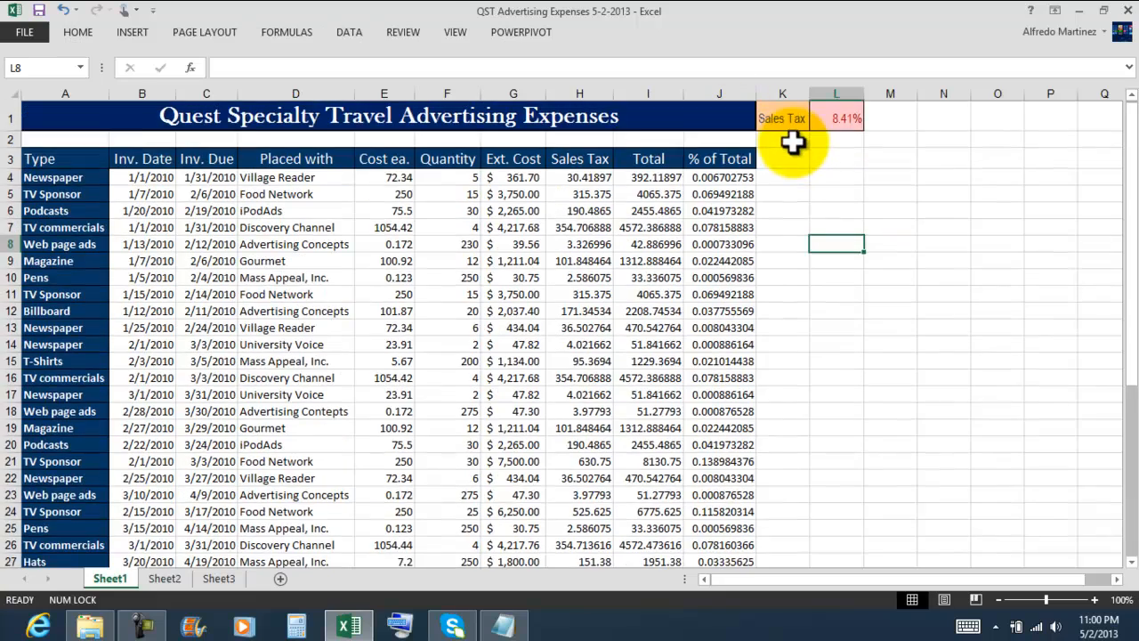
{"action": "scroll", "coordinate": [794, 145], "scroll_direction": "down", "scroll_amount": 1}
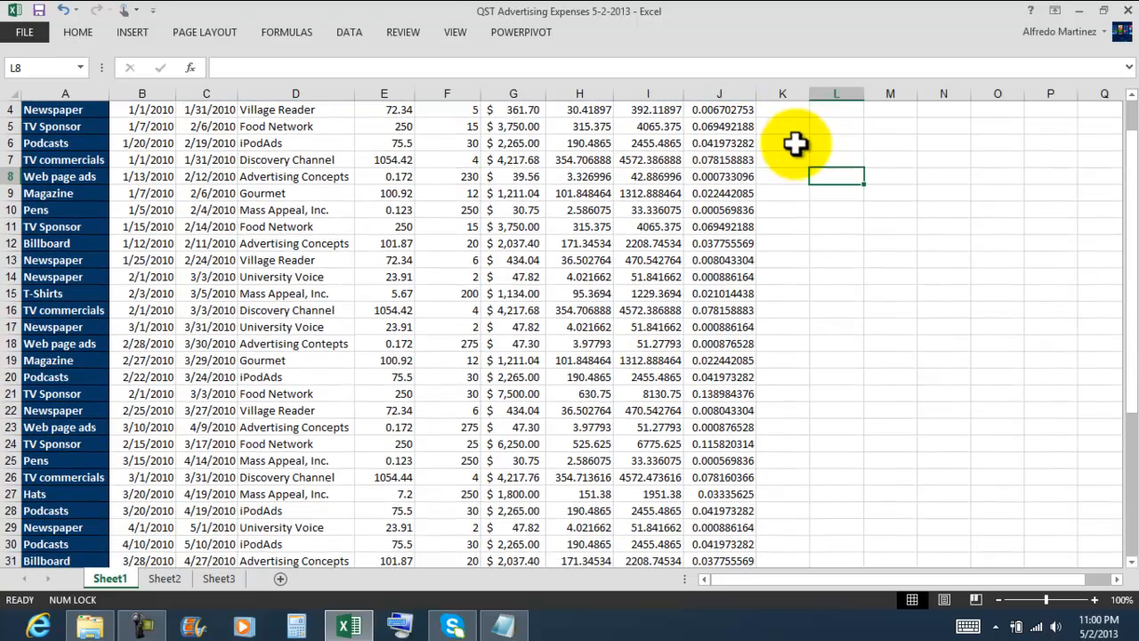
Apply Comma Style to the Sales Tax and Total values in H4:I31, restoring the full ribbon display.
{"action": "left_click", "coordinate": [587, 108]}
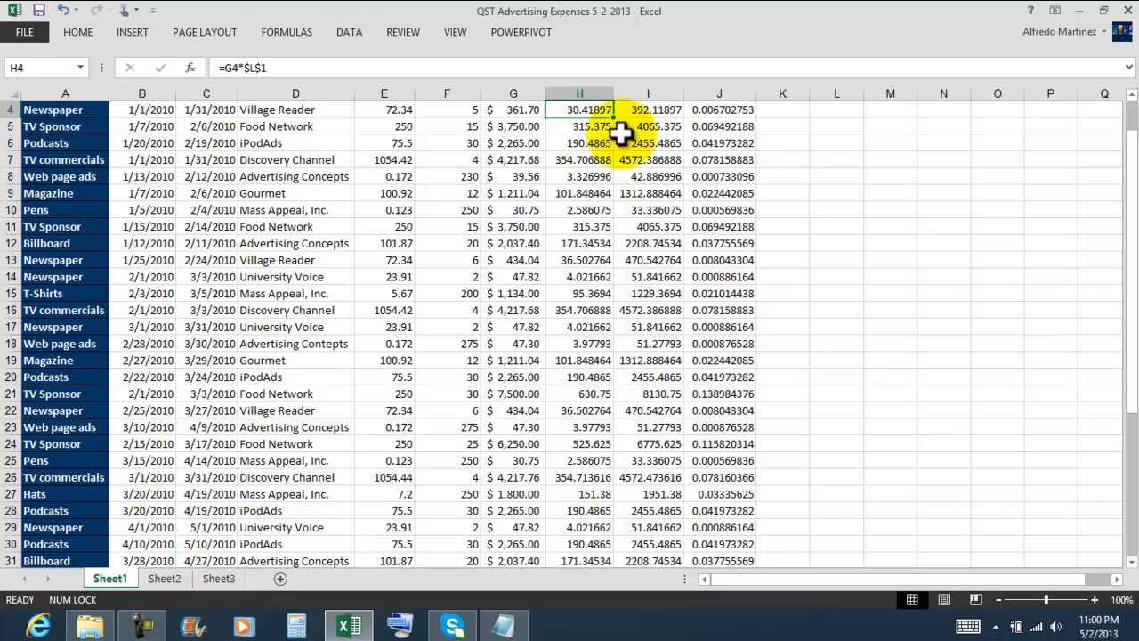
{"action": "scroll", "coordinate": [765, 169], "scroll_direction": "up", "scroll_amount": 1}
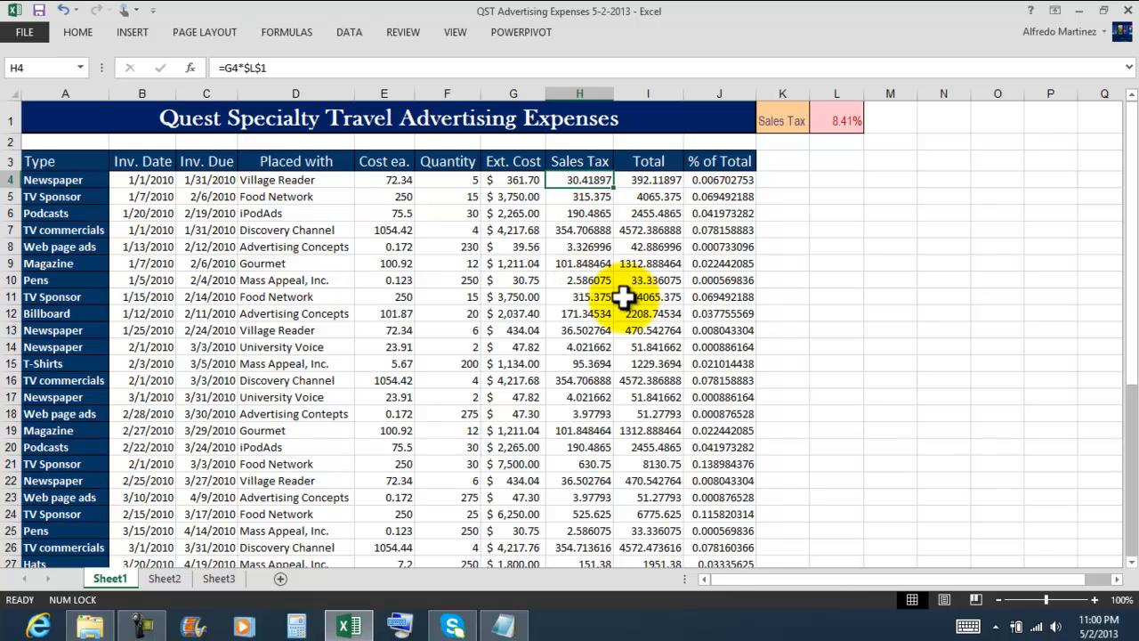
{"action": "scroll", "coordinate": [589, 180], "scroll_direction": "down", "scroll_amount": 1}
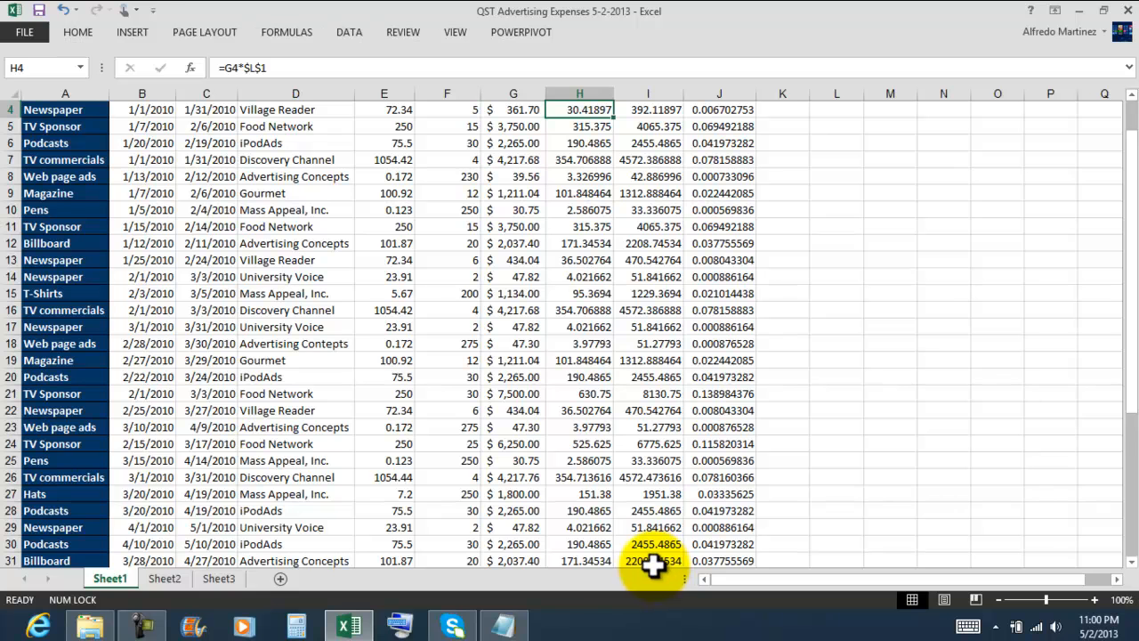
{"action": "scroll", "coordinate": [655, 564], "scroll_direction": "down", "scroll_amount": 1}
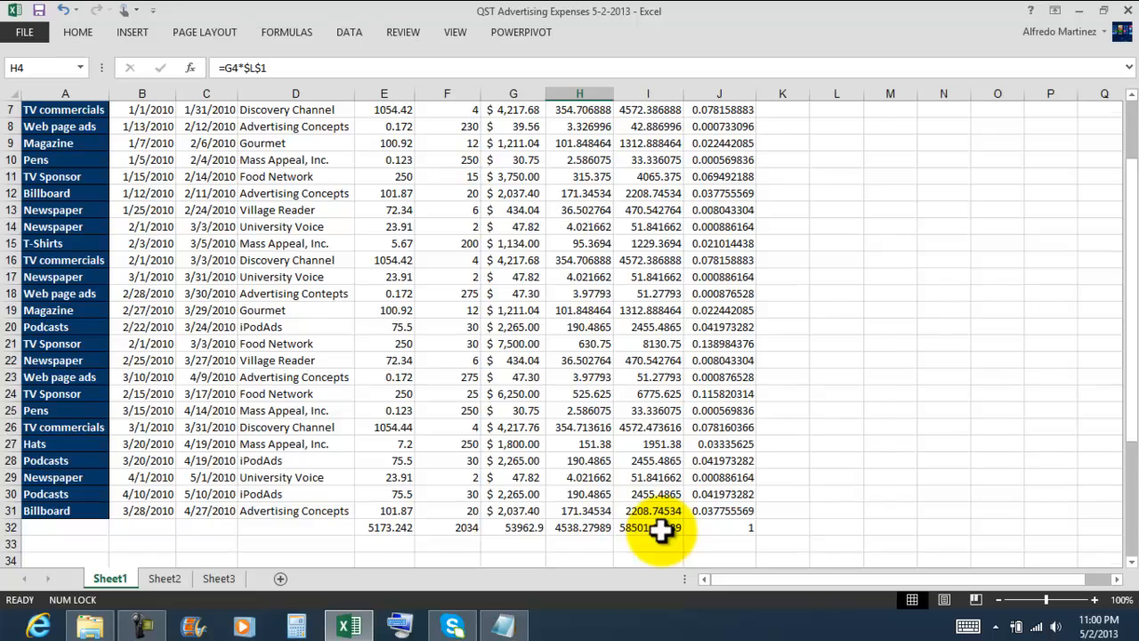
{"action": "scroll", "coordinate": [660, 531], "scroll_direction": "up", "scroll_amount": 1}
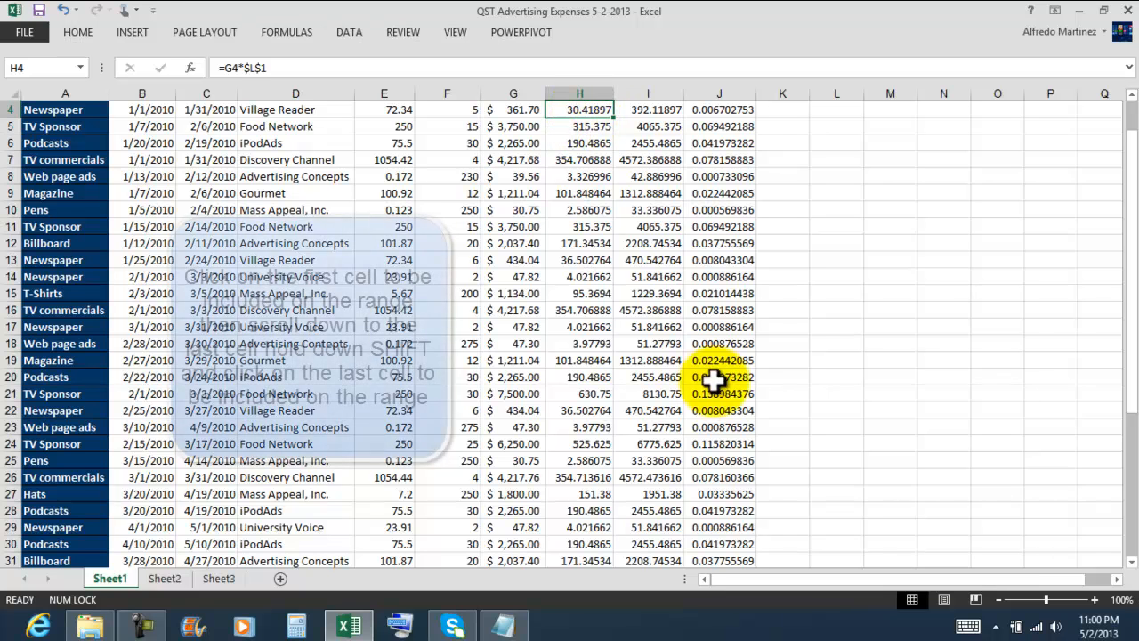
{"action": "left_click", "coordinate": [647, 561], "text": "shift"}
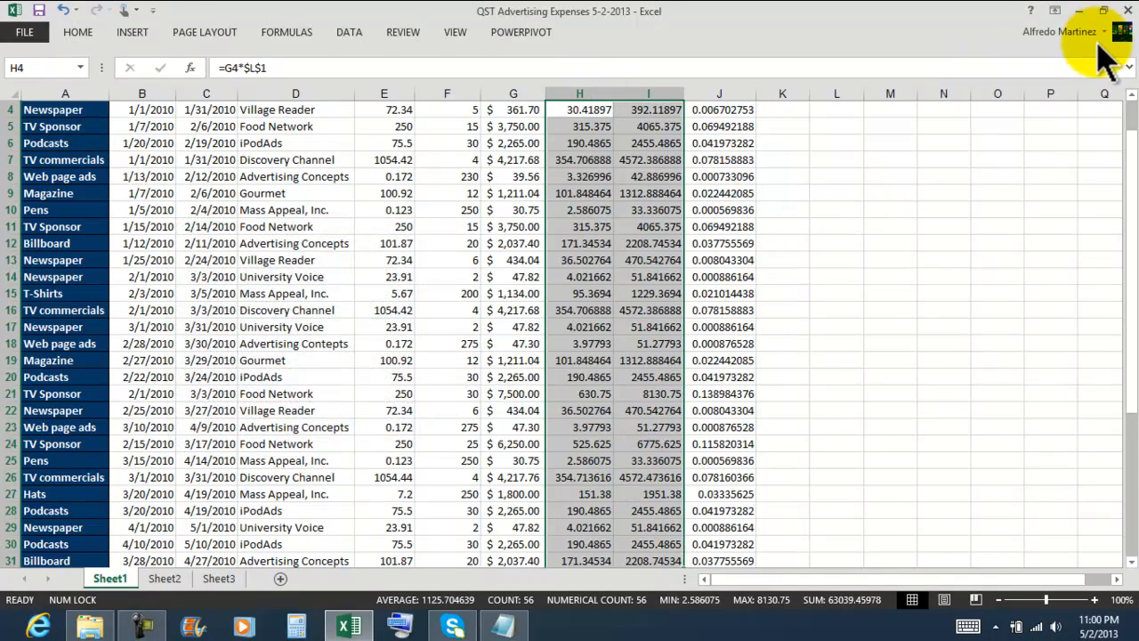
{"action": "left_click", "coordinate": [1129, 67]}
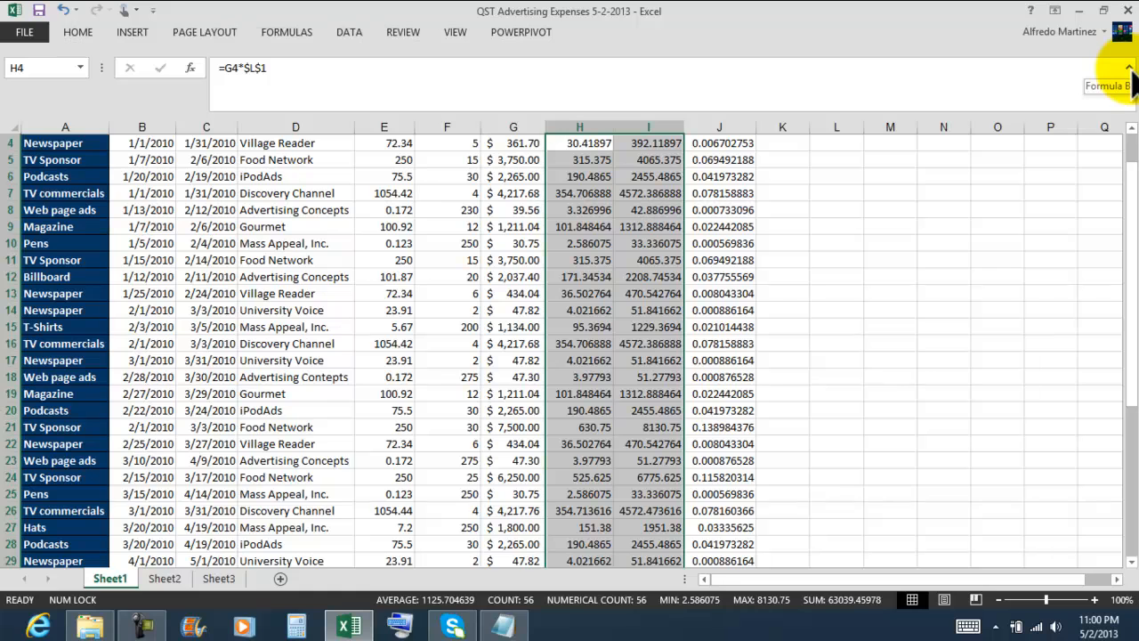
{"action": "left_click", "coordinate": [1129, 70]}
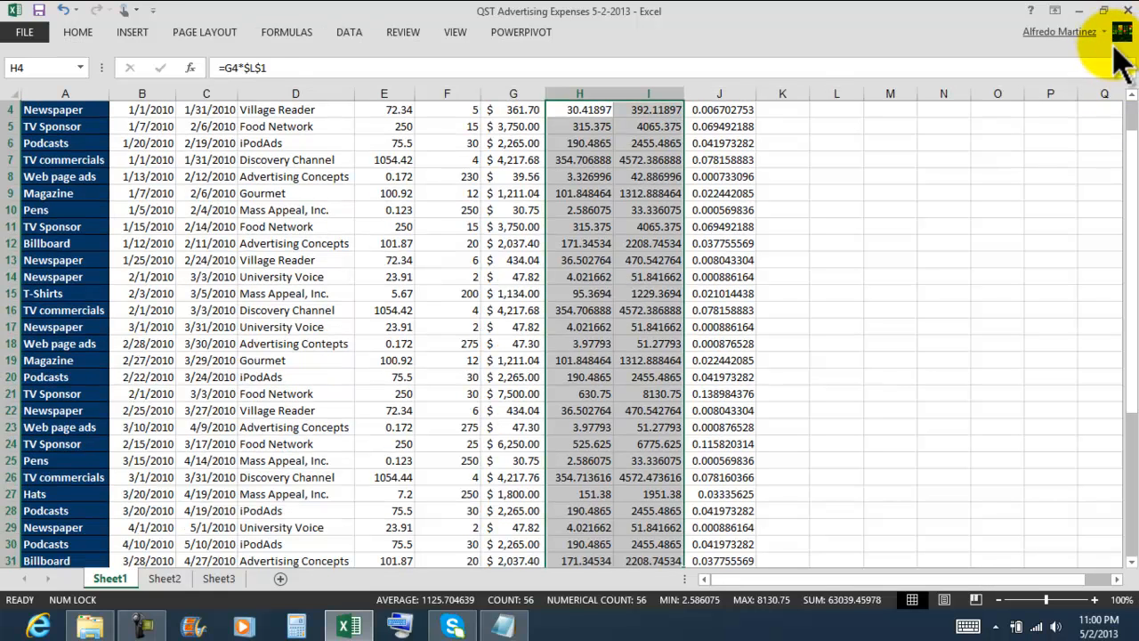
{"action": "left_click", "coordinate": [1055, 10]}
{"action": "left_click", "coordinate": [1019, 142]}
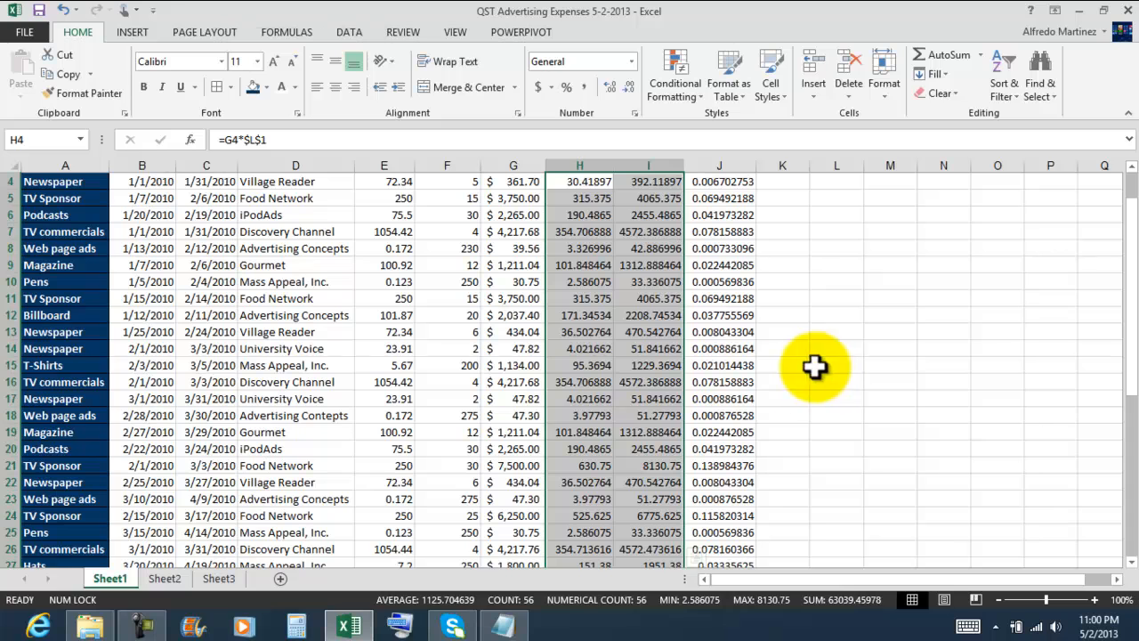
{"action": "left_click", "coordinate": [585, 87]}
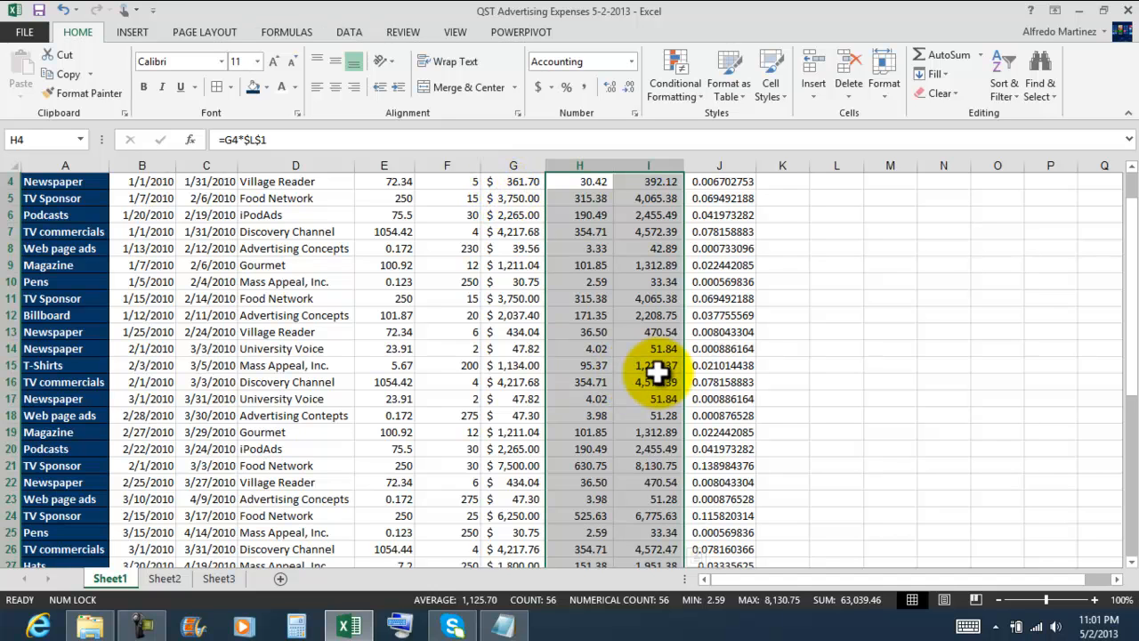
Apply the Currency number format to the Cost ea. values in E4:E31.
{"action": "left_click", "coordinate": [391, 183]}
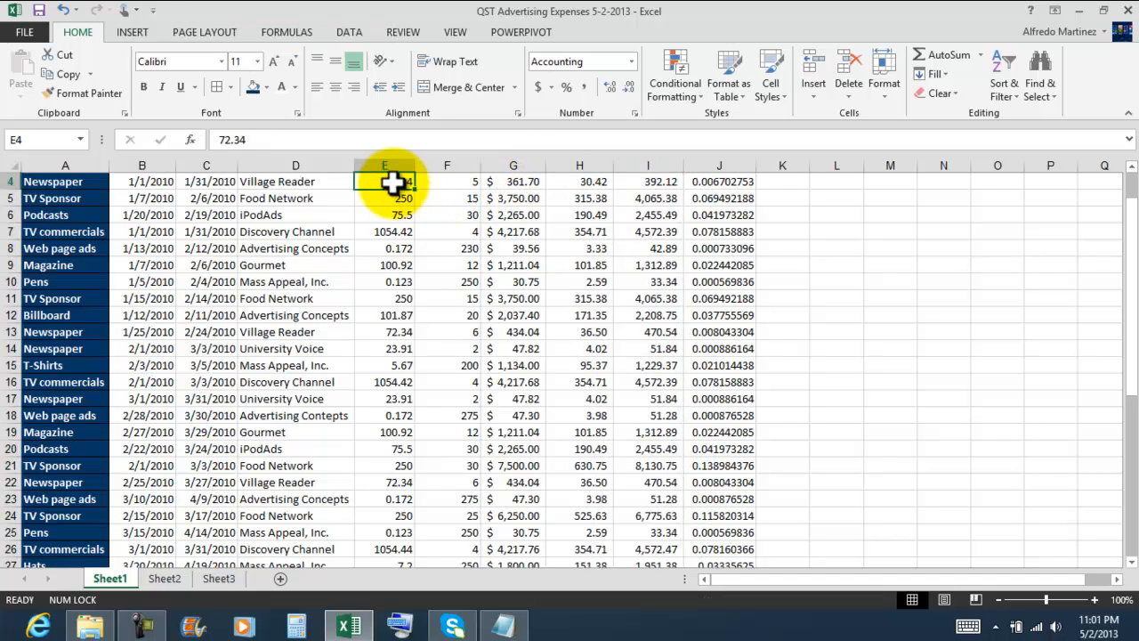
{"action": "left_click", "coordinate": [947, 266]}
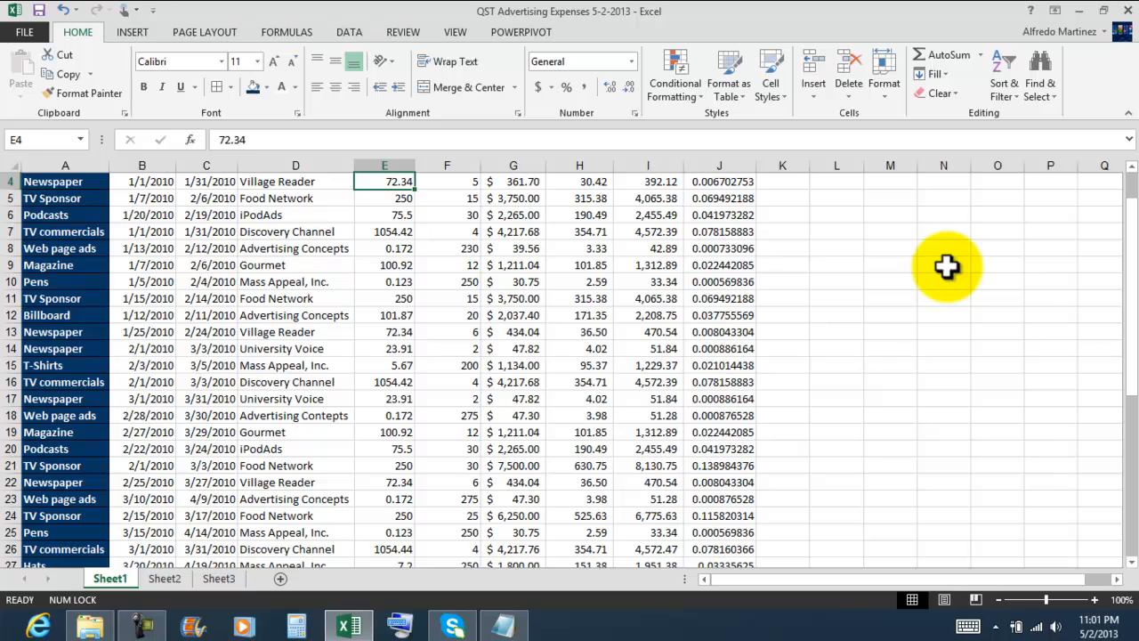
{"action": "scroll", "coordinate": [957, 270], "scroll_direction": "up", "scroll_amount": 1}
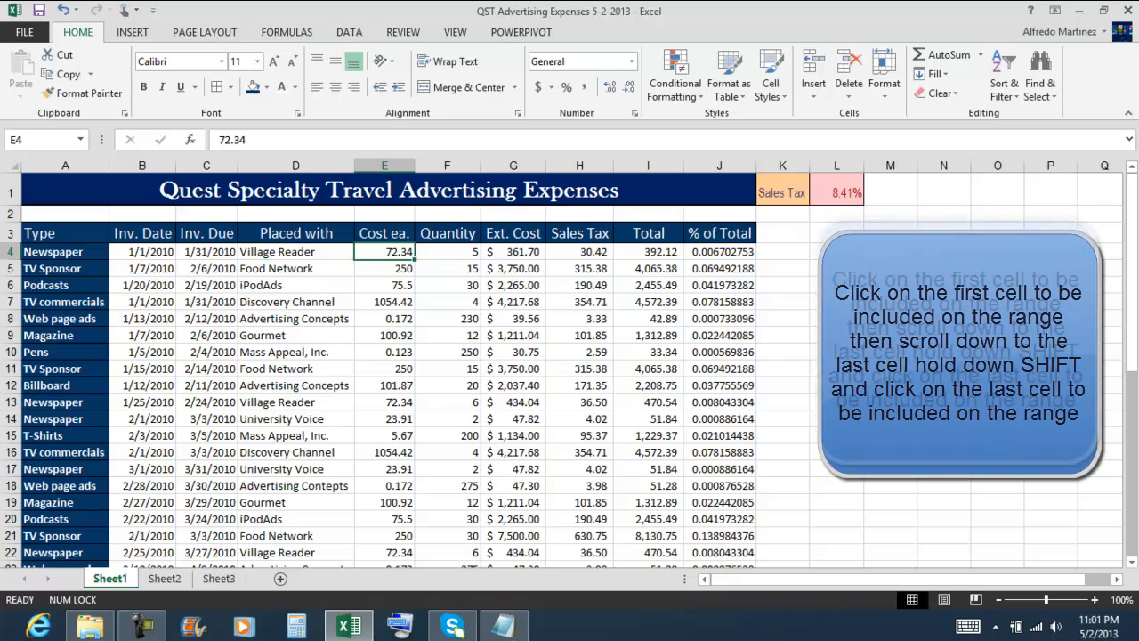
{"action": "scroll", "coordinate": [442, 281], "scroll_direction": "down", "scroll_amount": 2}
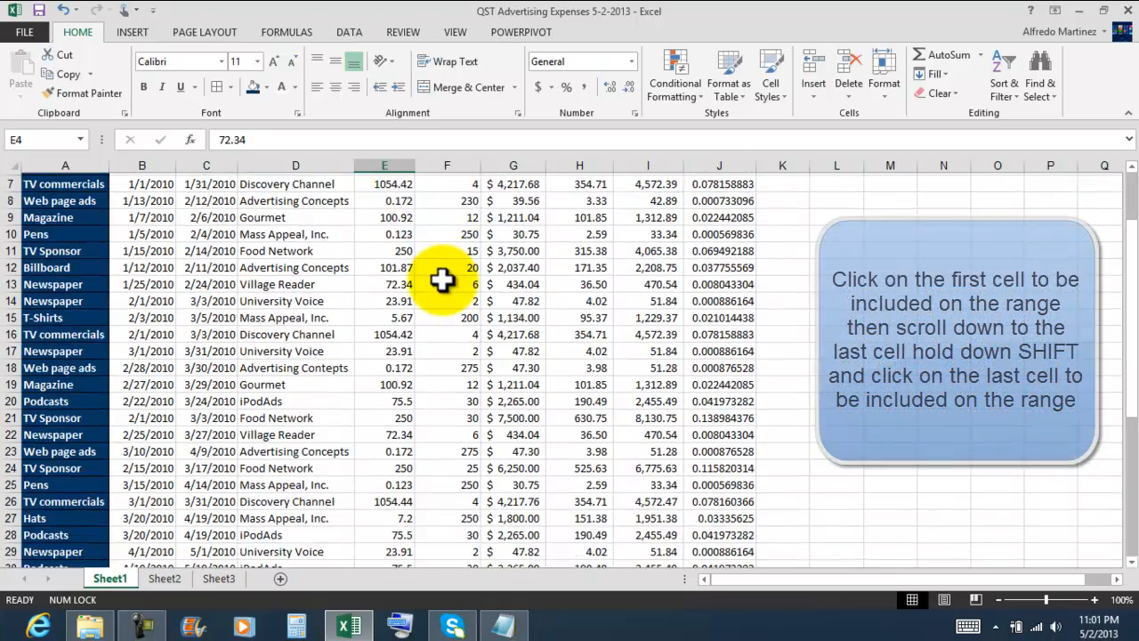
{"action": "scroll", "coordinate": [442, 281], "scroll_direction": "down", "scroll_amount": 1}
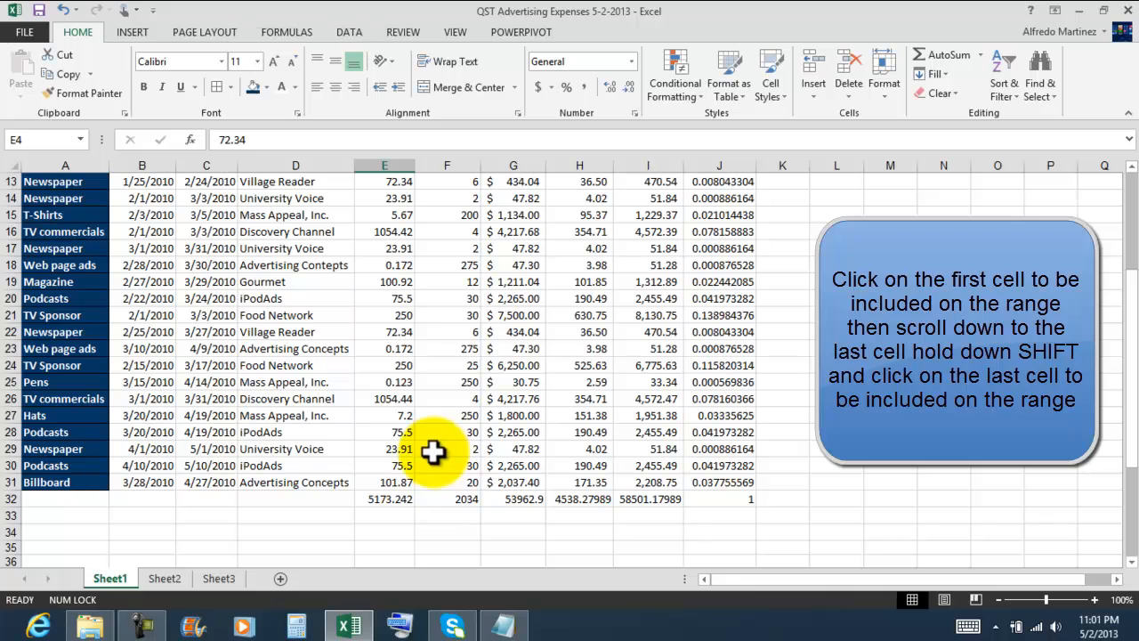
{"action": "left_click", "coordinate": [397, 482], "text": "shift"}
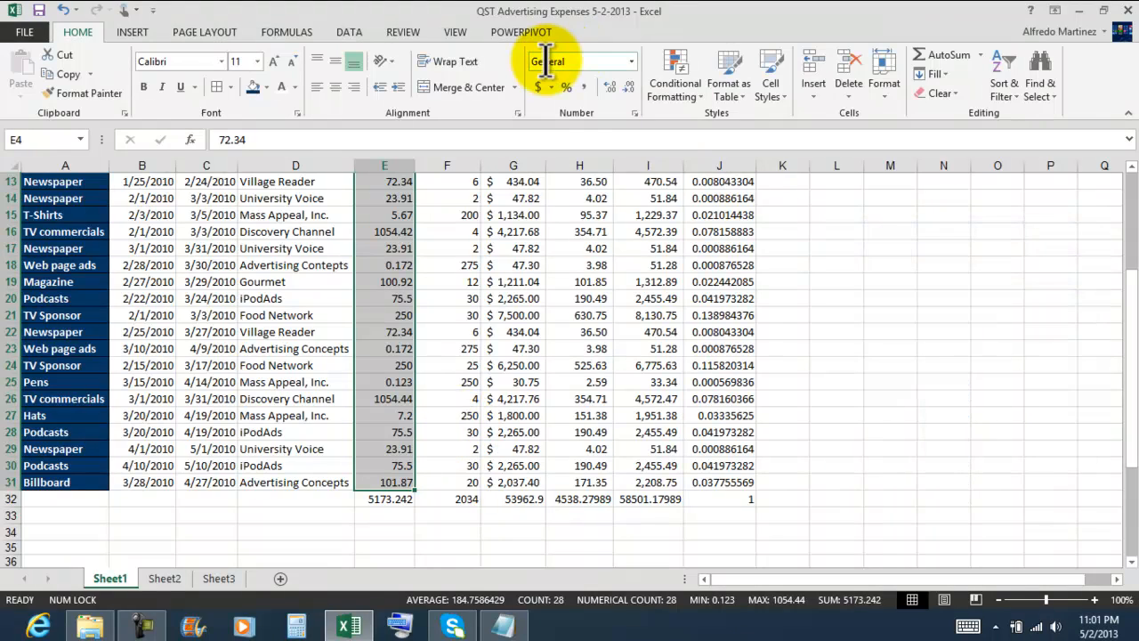
{"action": "left_click", "coordinate": [632, 62]}
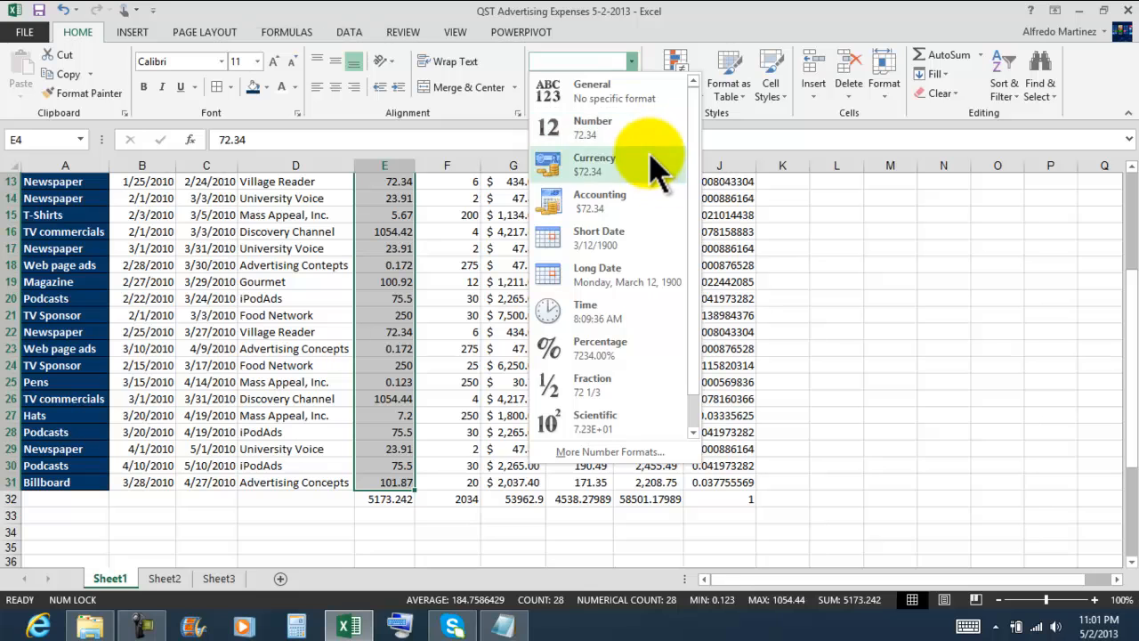
{"action": "left_click", "coordinate": [598, 176]}
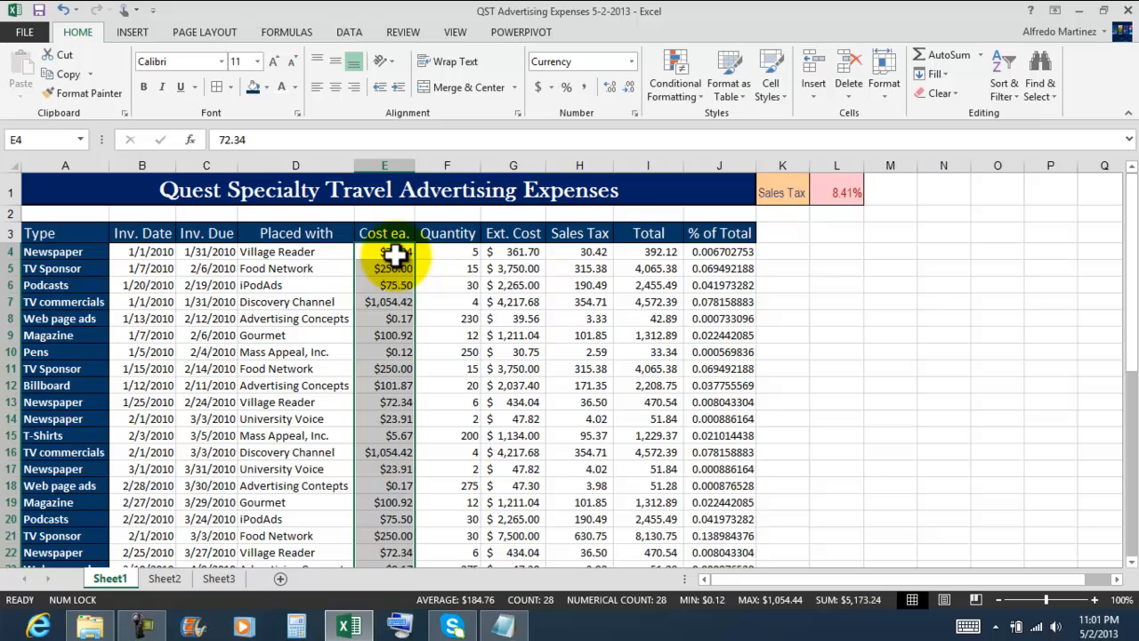
Compare the number format of the first Ext. Cost value in G4 with that of the Cost ea. value in E4.
{"action": "left_click", "coordinate": [520, 254]}
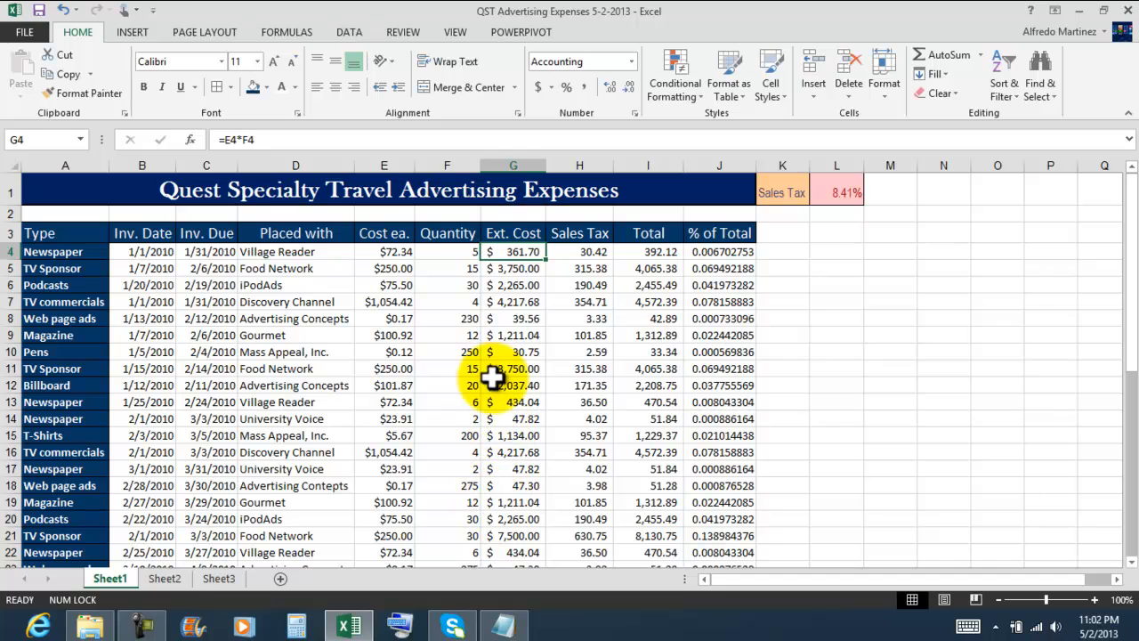
{"action": "left_click", "coordinate": [381, 255]}
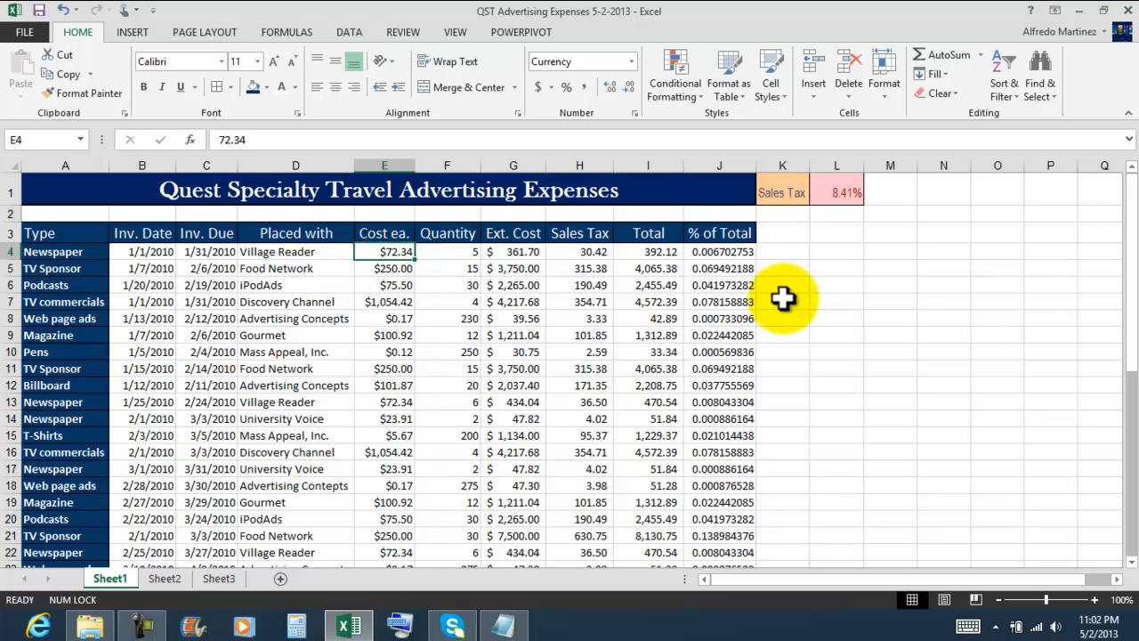
{"action": "scroll", "coordinate": [865, 325], "scroll_direction": "down", "scroll_amount": 1}
{"action": "scroll", "coordinate": [868, 325], "scroll_direction": "up", "scroll_amount": 1}
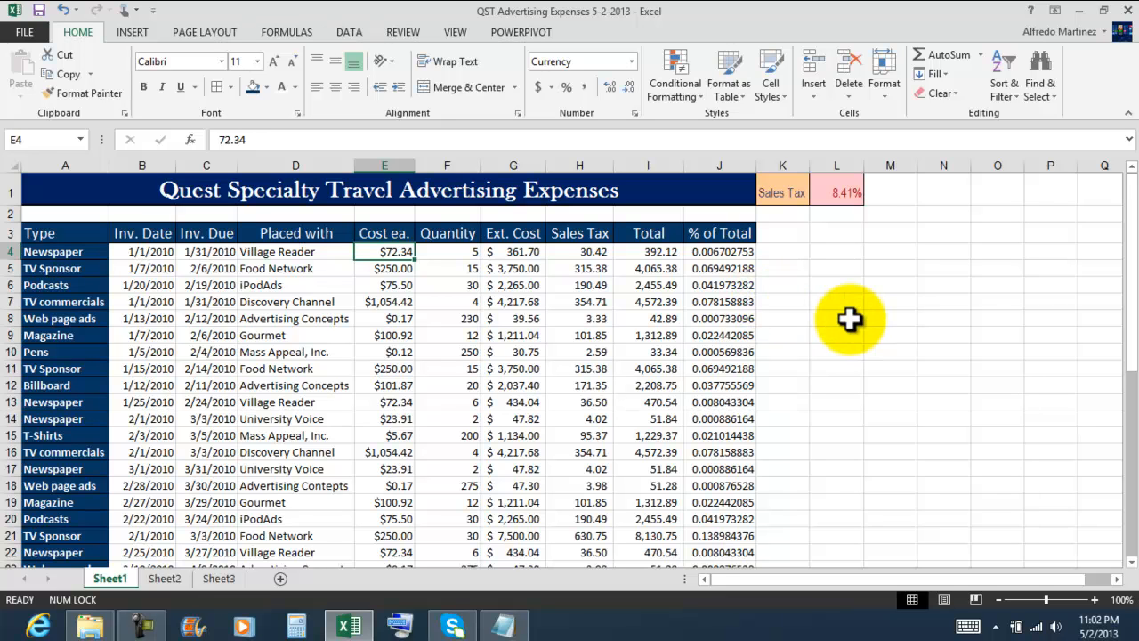
Apply Percent Style to the % of Total values in J4:J31.
{"action": "left_click", "coordinate": [823, 316]}
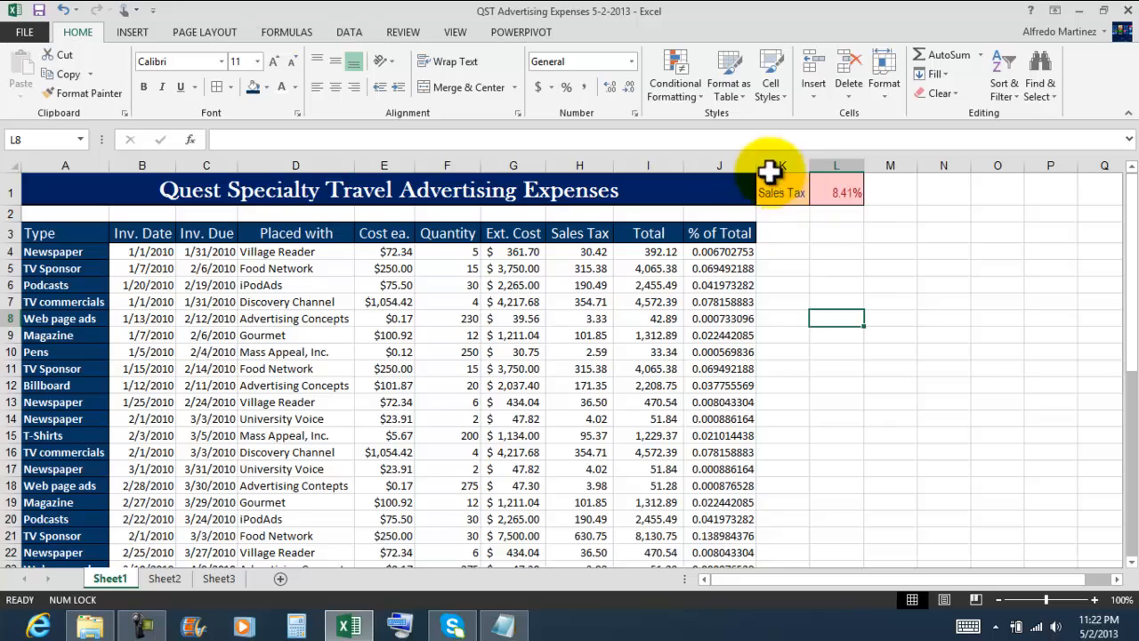
{"action": "scroll", "coordinate": [882, 259], "scroll_direction": "down", "scroll_amount": 1}
{"action": "scroll", "coordinate": [890, 263], "scroll_direction": "up", "scroll_amount": 1}
{"action": "scroll", "coordinate": [890, 262], "scroll_direction": "down", "scroll_amount": 1}
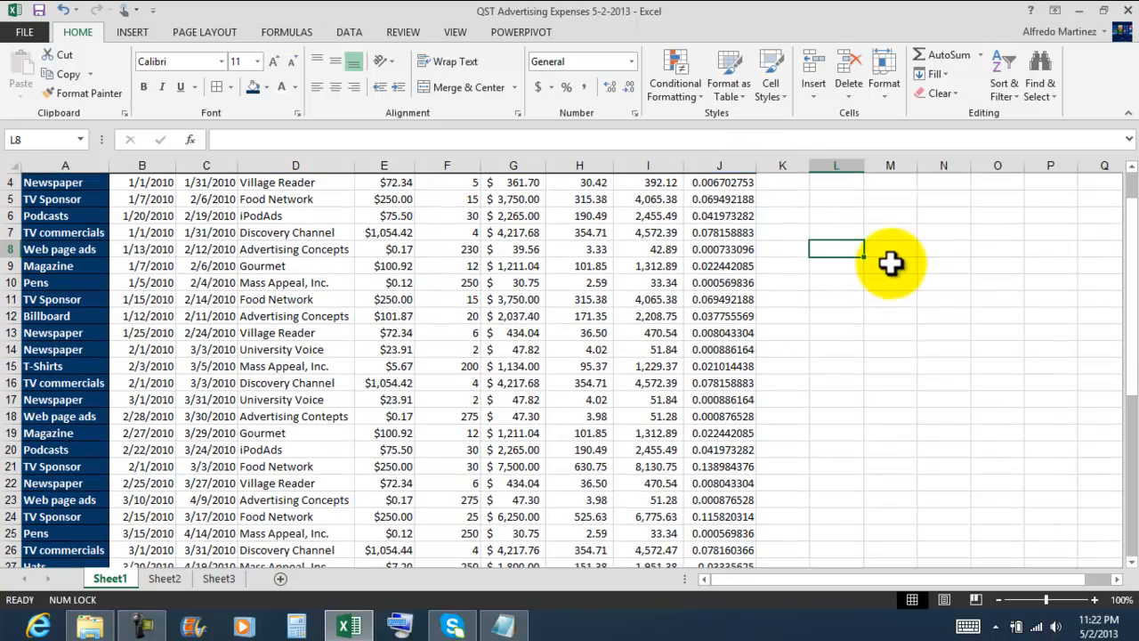
{"action": "left_click", "coordinate": [728, 182]}
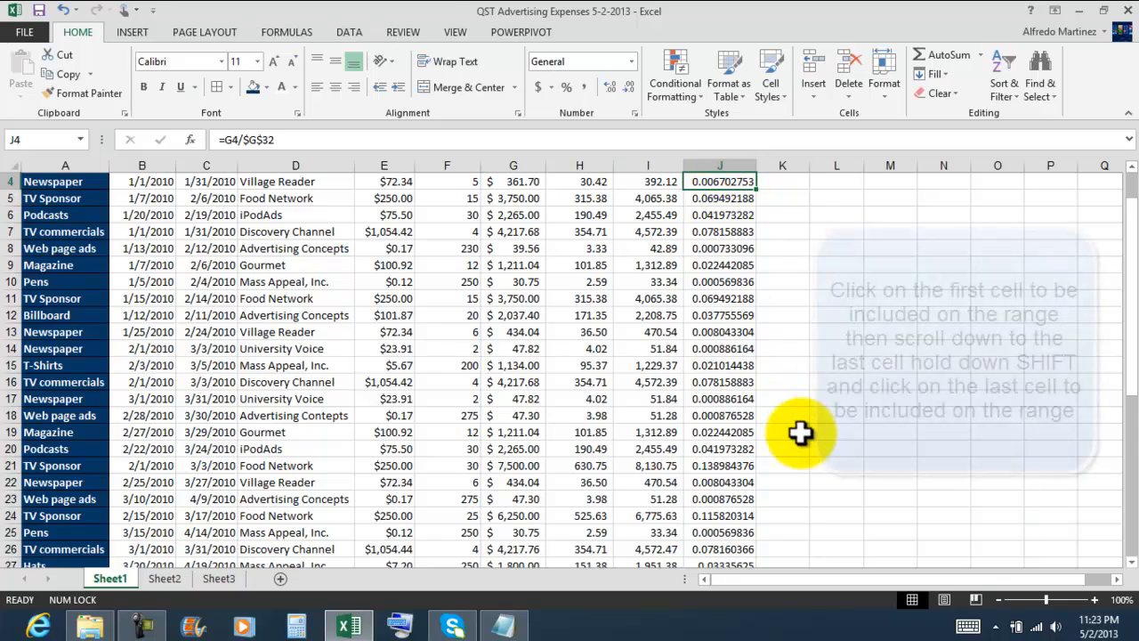
{"action": "scroll", "coordinate": [804, 433], "scroll_direction": "down", "scroll_amount": 2}
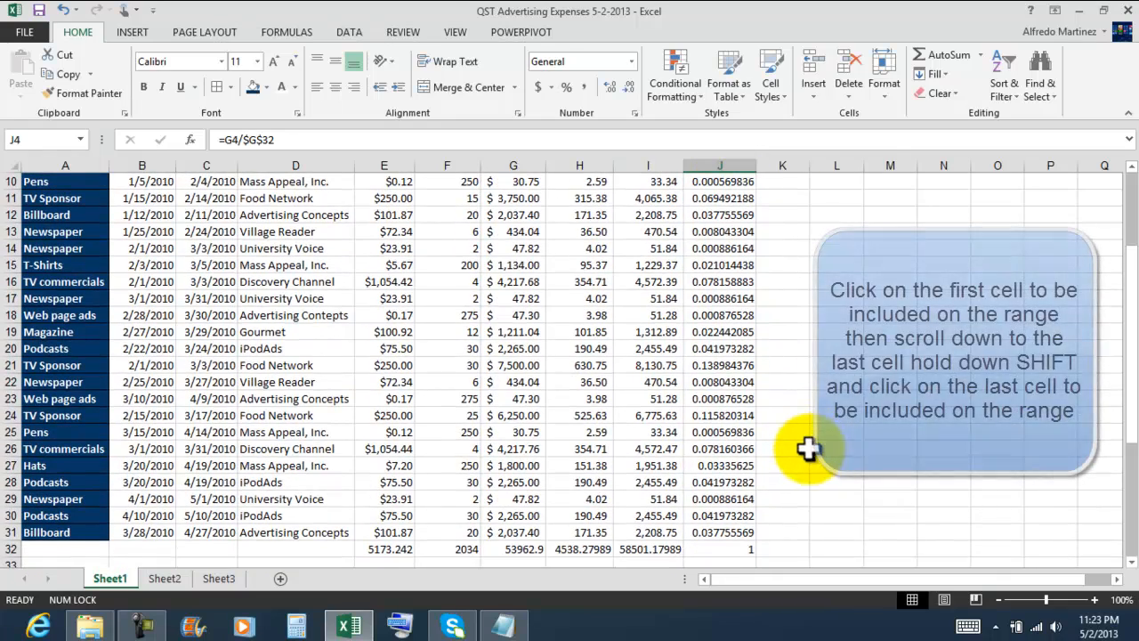
{"action": "left_click", "coordinate": [723, 532], "text": "shift"}
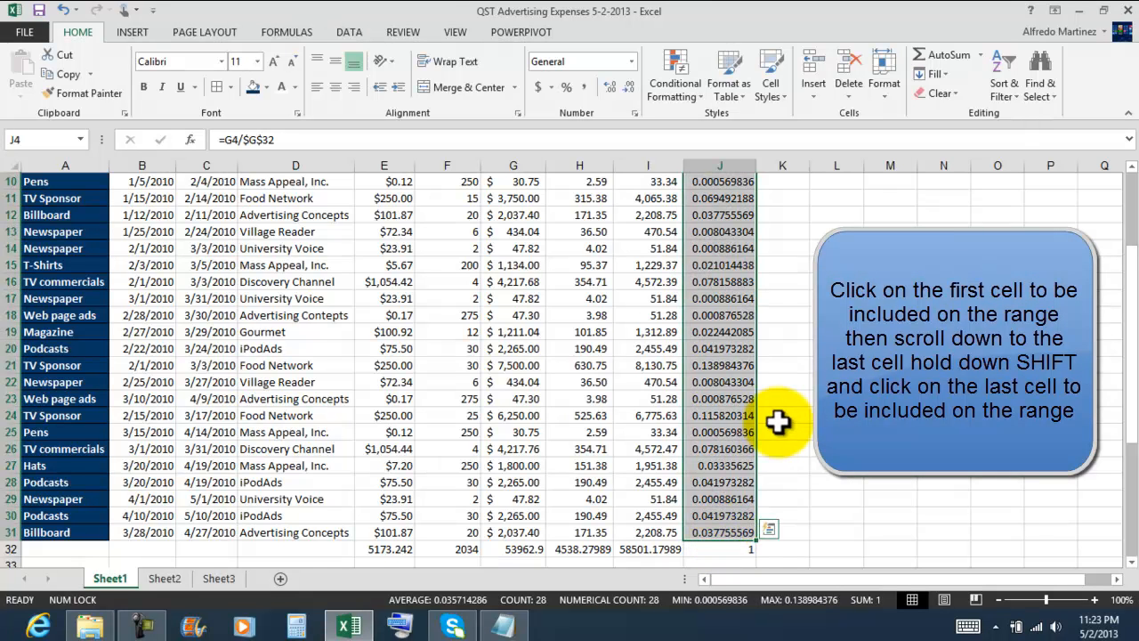
{"action": "scroll", "coordinate": [780, 422], "scroll_direction": "up", "scroll_amount": 3}
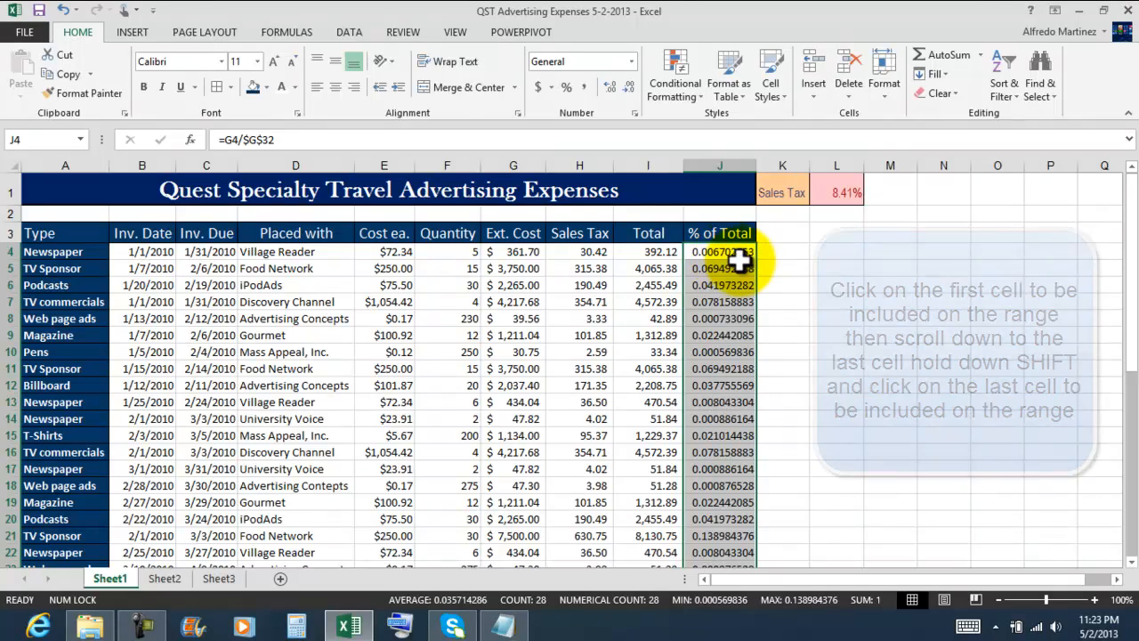
{"action": "scroll", "coordinate": [738, 258], "scroll_direction": "down", "scroll_amount": 5}
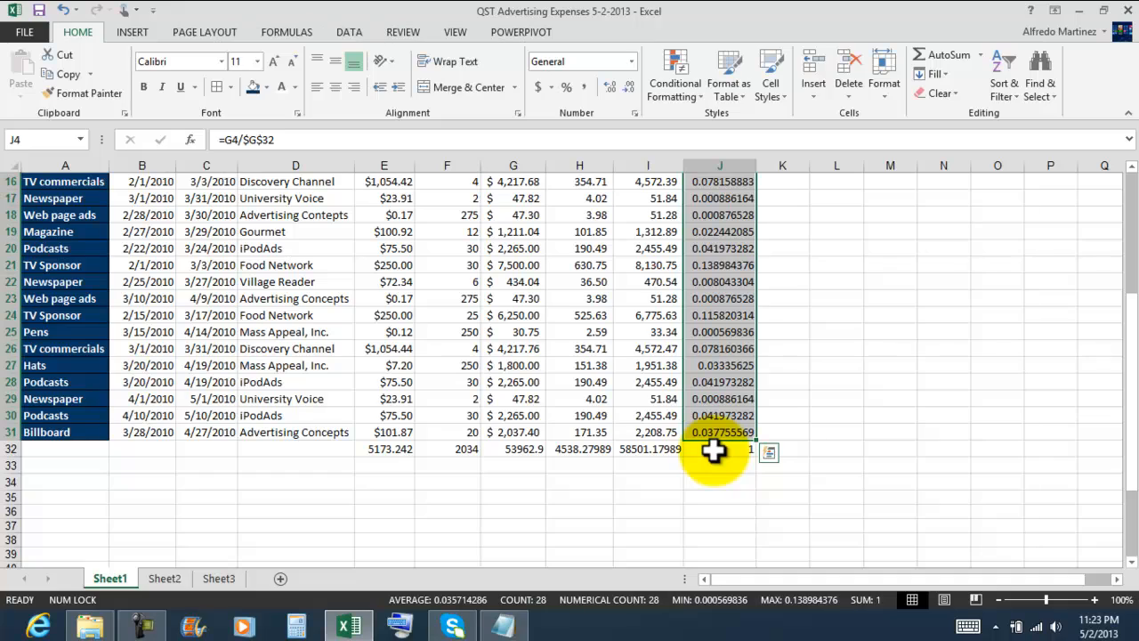
{"action": "scroll", "coordinate": [854, 391], "scroll_direction": "up", "scroll_amount": 5}
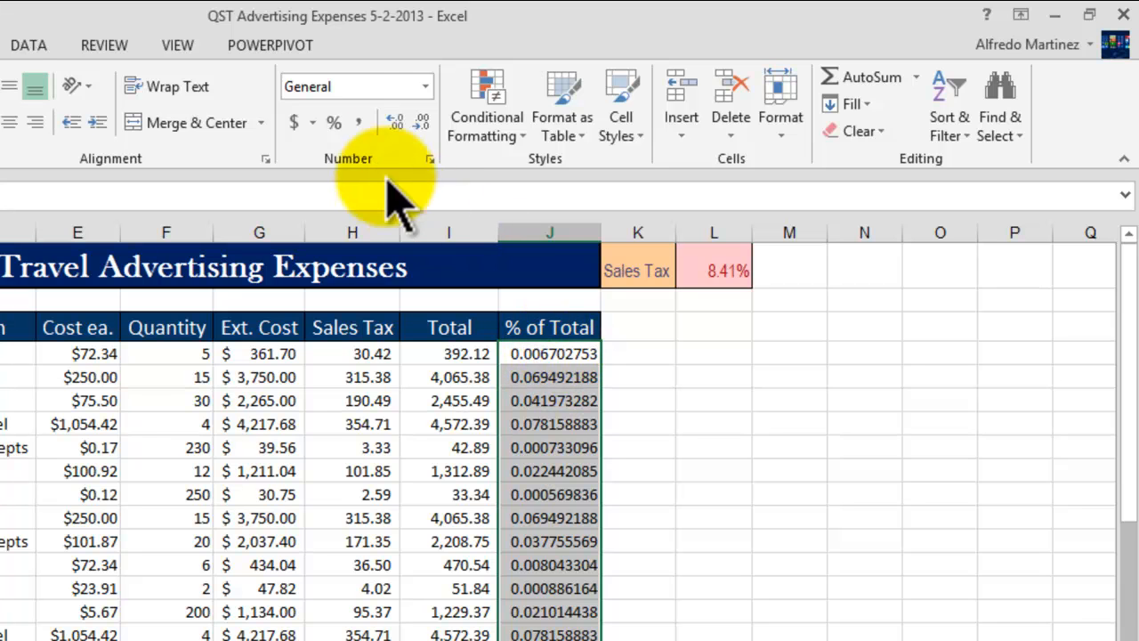
{"action": "left_click", "coordinate": [333, 123]}
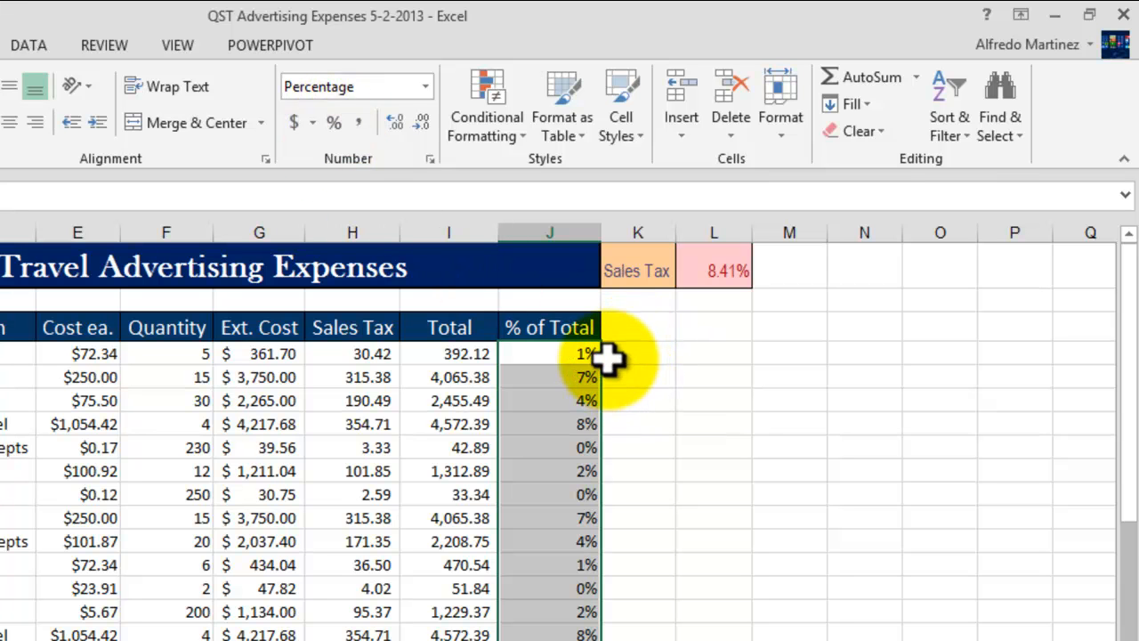
{"action": "scroll", "coordinate": [607, 360], "scroll_direction": "down", "scroll_amount": 1}
{"action": "scroll", "coordinate": [607, 360], "scroll_direction": "up", "scroll_amount": 1}
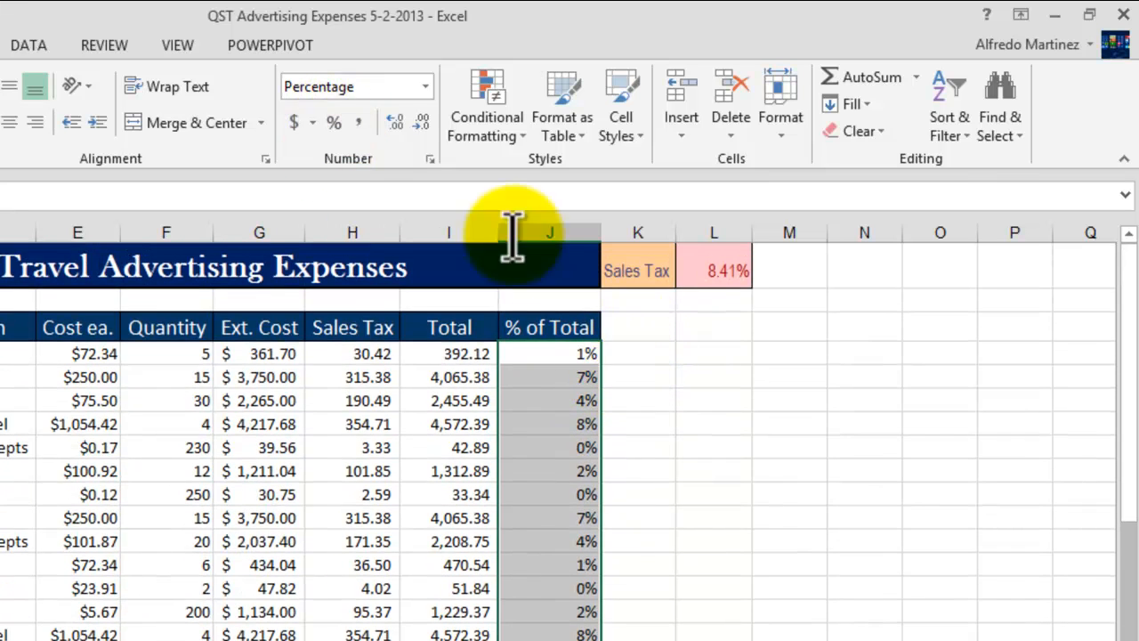
Increase the % of Total values in J4:J31 to two decimal places.
{"action": "left_click", "coordinate": [396, 122]}
{"action": "left_click", "coordinate": [396, 122]}
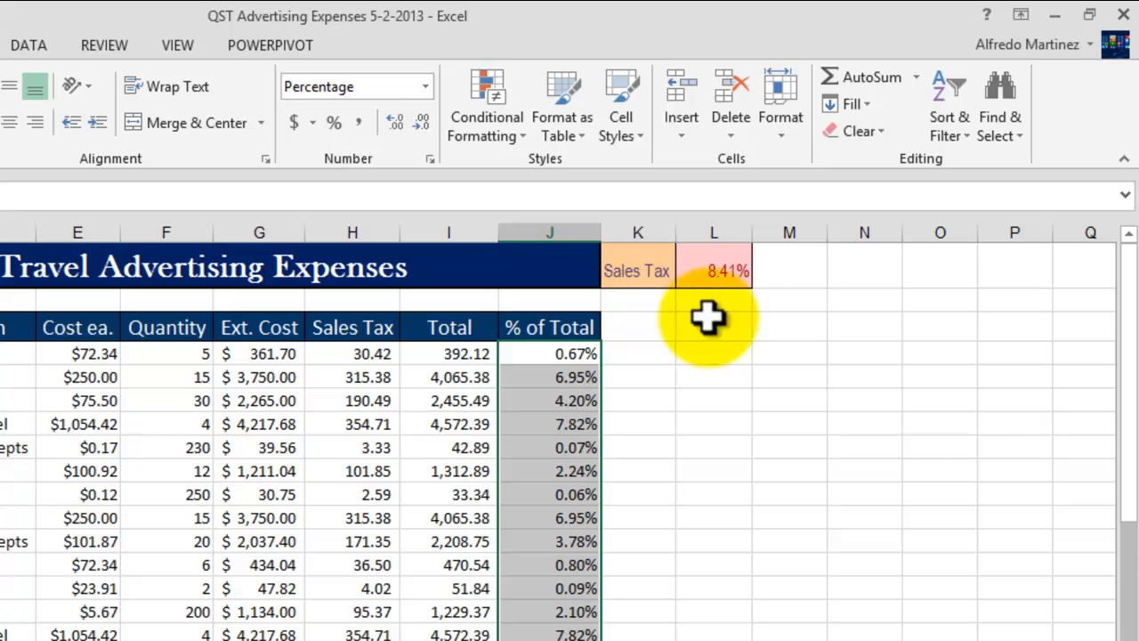
{"action": "scroll", "coordinate": [751, 334], "scroll_direction": "down", "scroll_amount": 1}
{"action": "scroll", "coordinate": [753, 340], "scroll_direction": "up", "scroll_amount": 1}
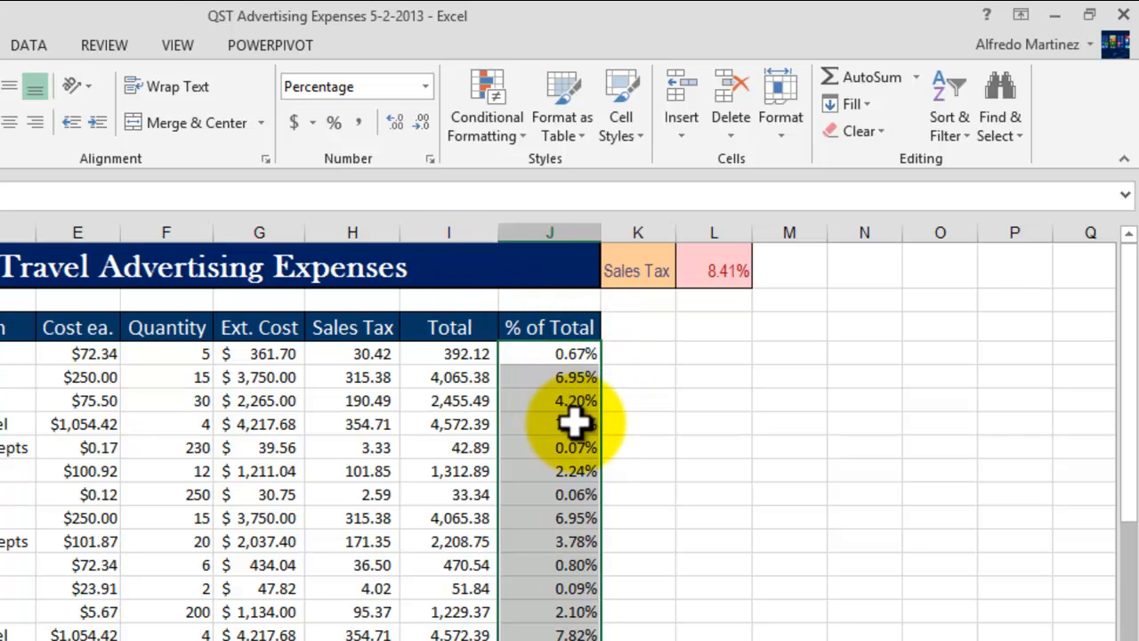
Re-enter the total in J32 as an AutoSum of the % of Total values in J4:J31.
{"action": "scroll", "coordinate": [628, 399], "scroll_direction": "down", "scroll_amount": 6}
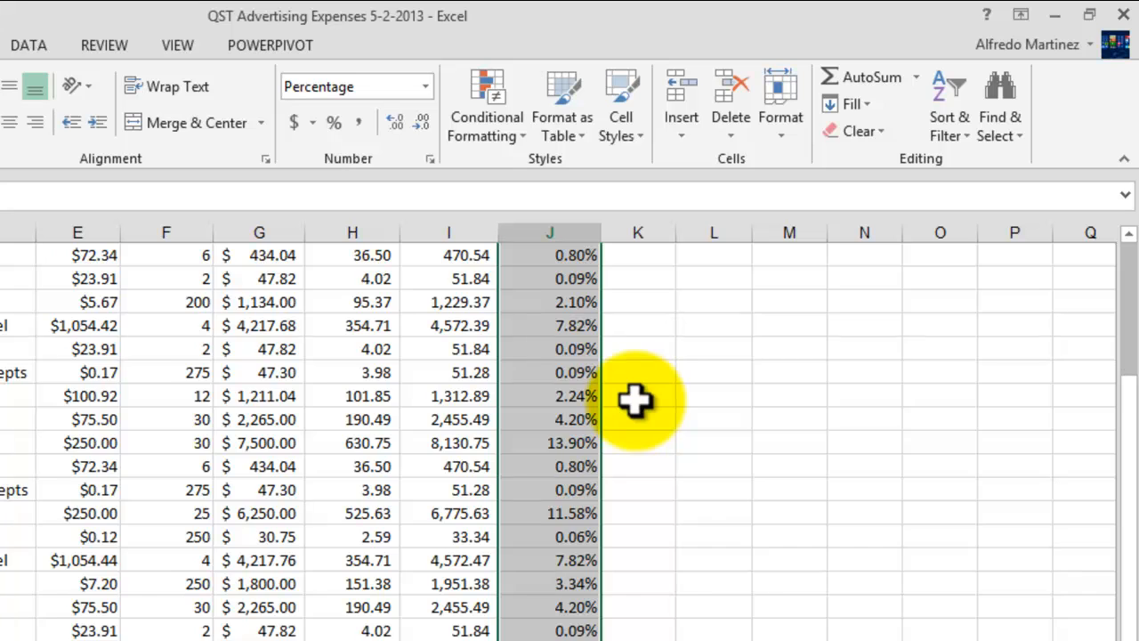
{"action": "left_click", "coordinate": [559, 562]}
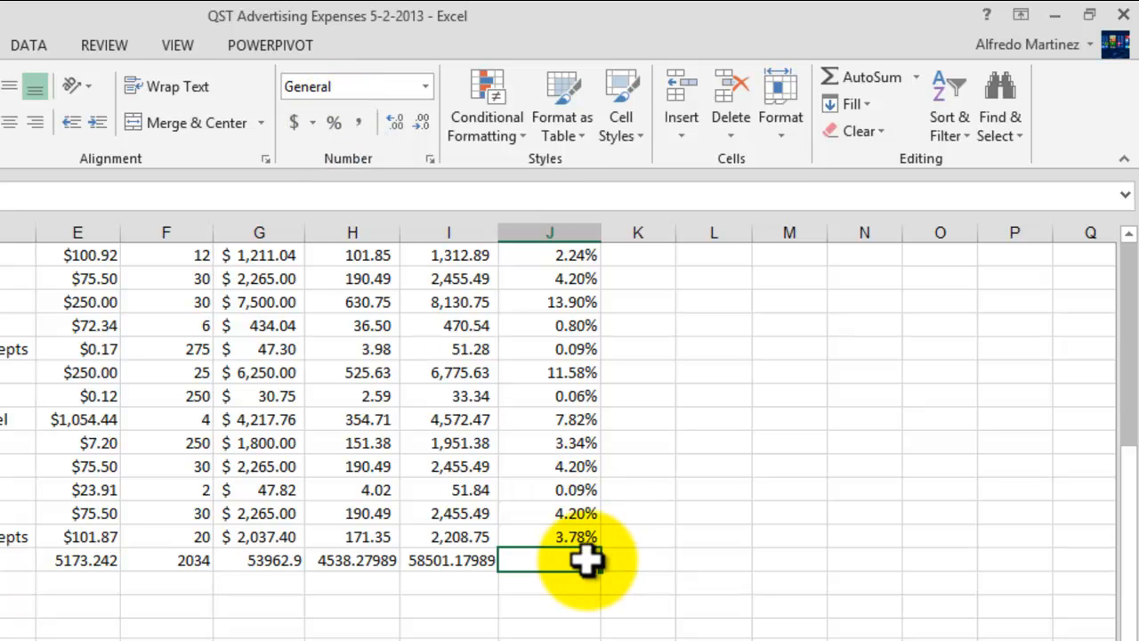
{"action": "key", "text": "alt+equal"}
{"action": "scroll", "coordinate": [726, 567], "scroll_direction": "up", "scroll_amount": 6}
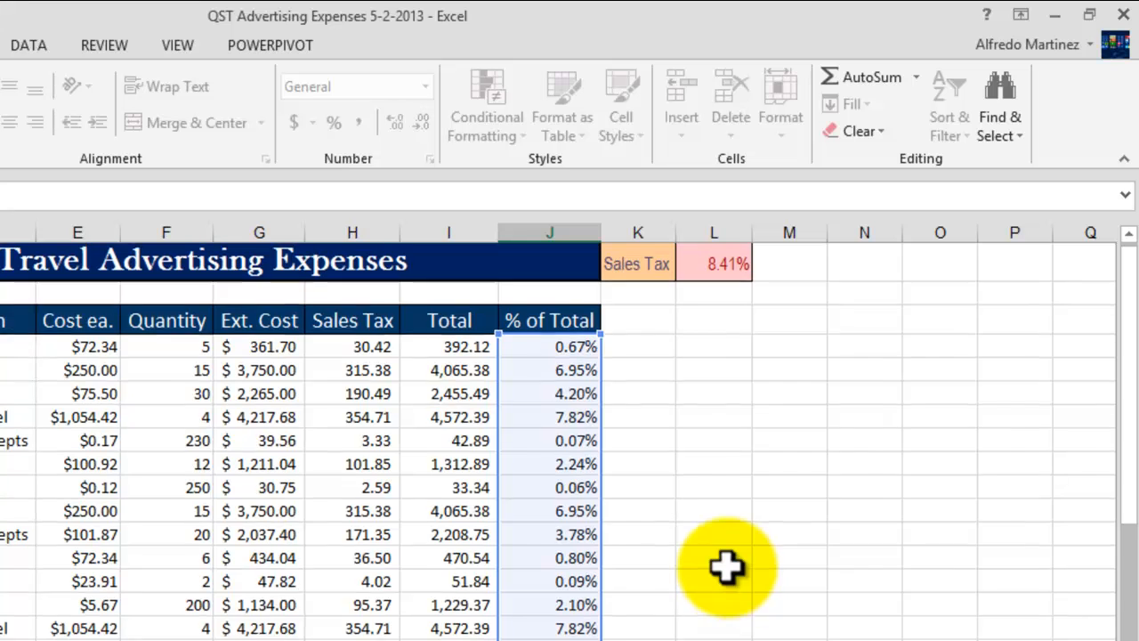
{"action": "scroll", "coordinate": [725, 567], "scroll_direction": "down", "scroll_amount": 6}
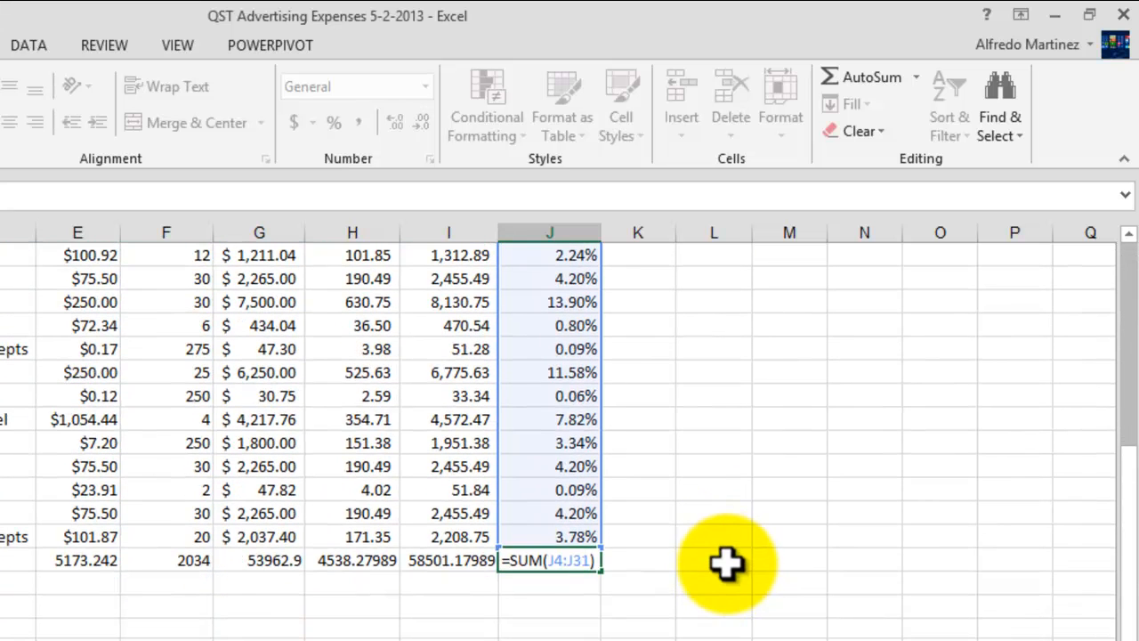
{"action": "key", "text": "Return"}
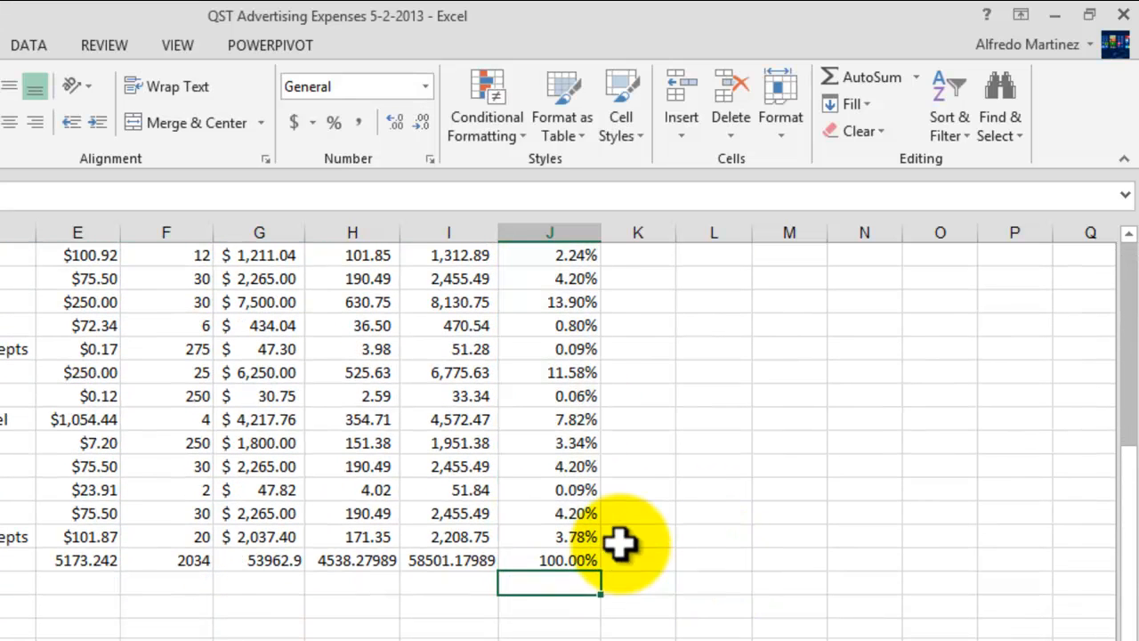
{"action": "left_click", "coordinate": [562, 561]}
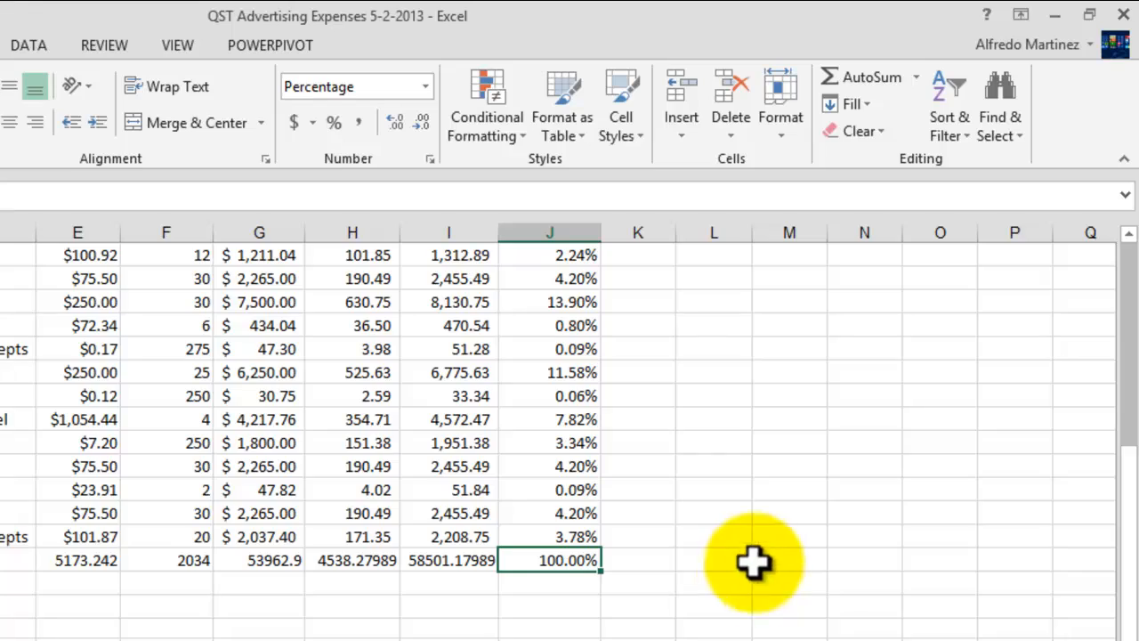
{"action": "scroll", "coordinate": [766, 547], "scroll_direction": "up", "scroll_amount": 6}
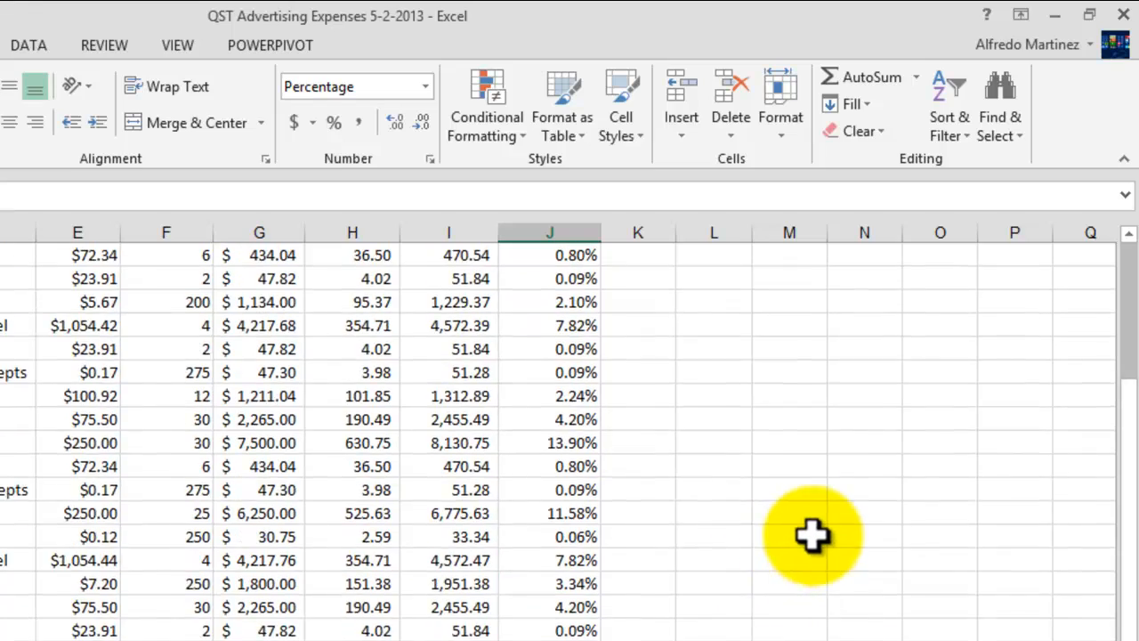
{"action": "scroll", "coordinate": [814, 532], "scroll_direction": "up", "scroll_amount": 1}
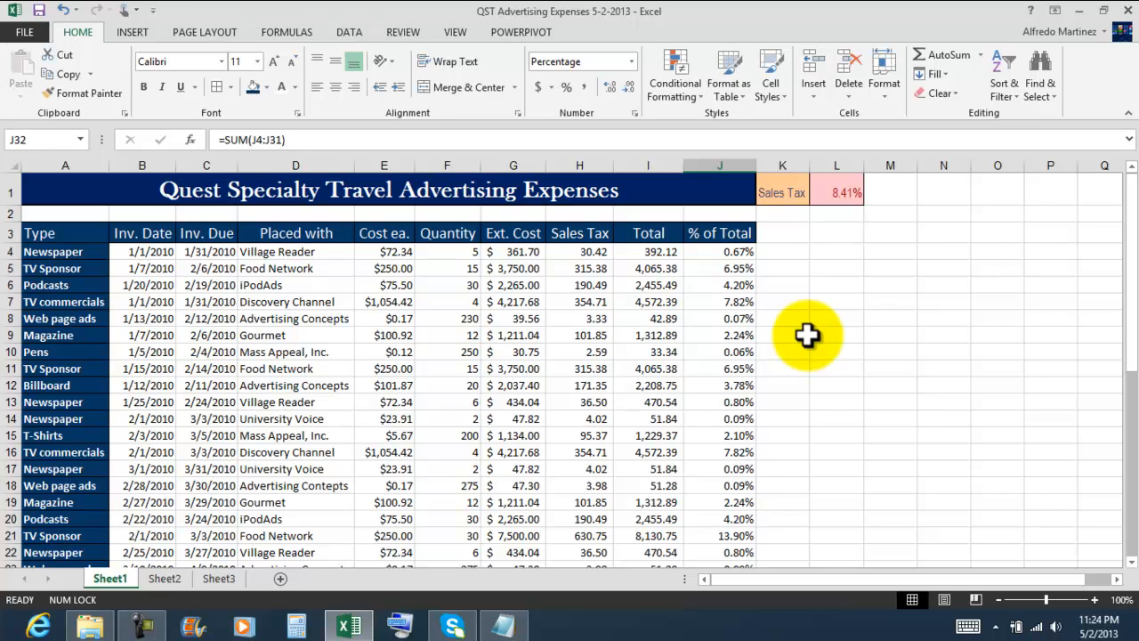
Delete the entire % of Total column J from the sheet.
{"action": "left_click", "coordinate": [730, 163]}
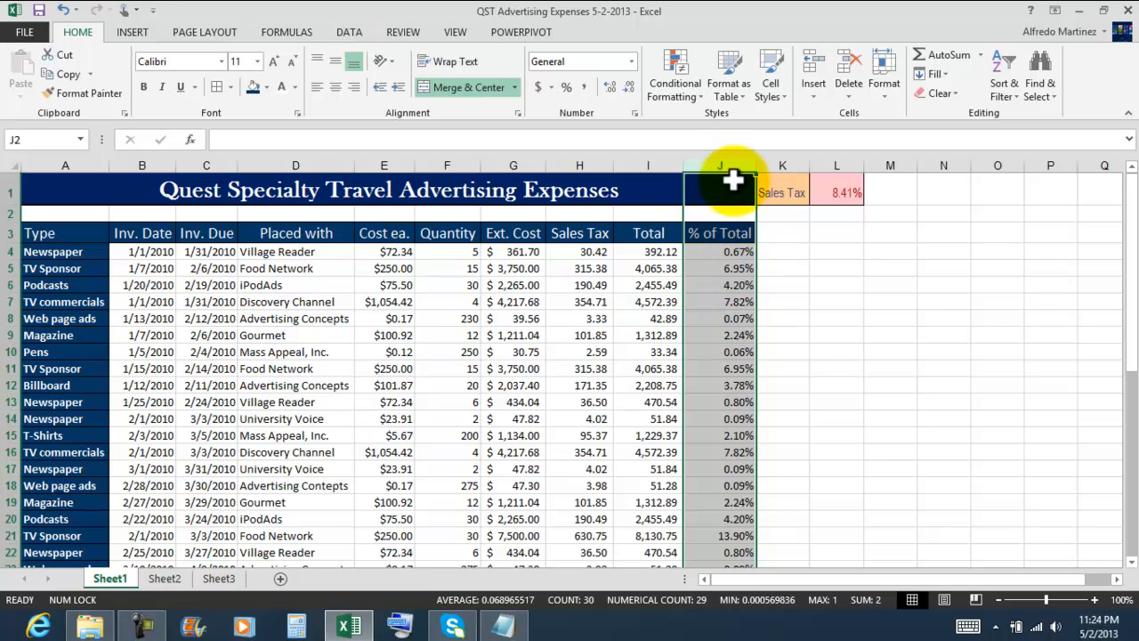
{"action": "left_click", "coordinate": [799, 252]}
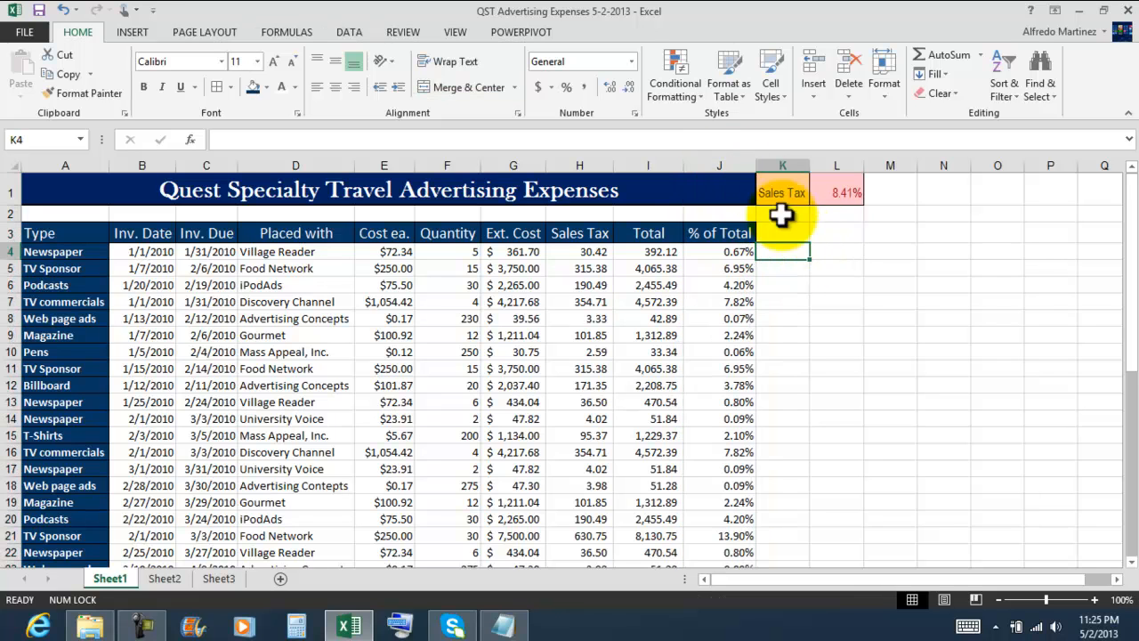
{"action": "left_click", "coordinate": [724, 165]}
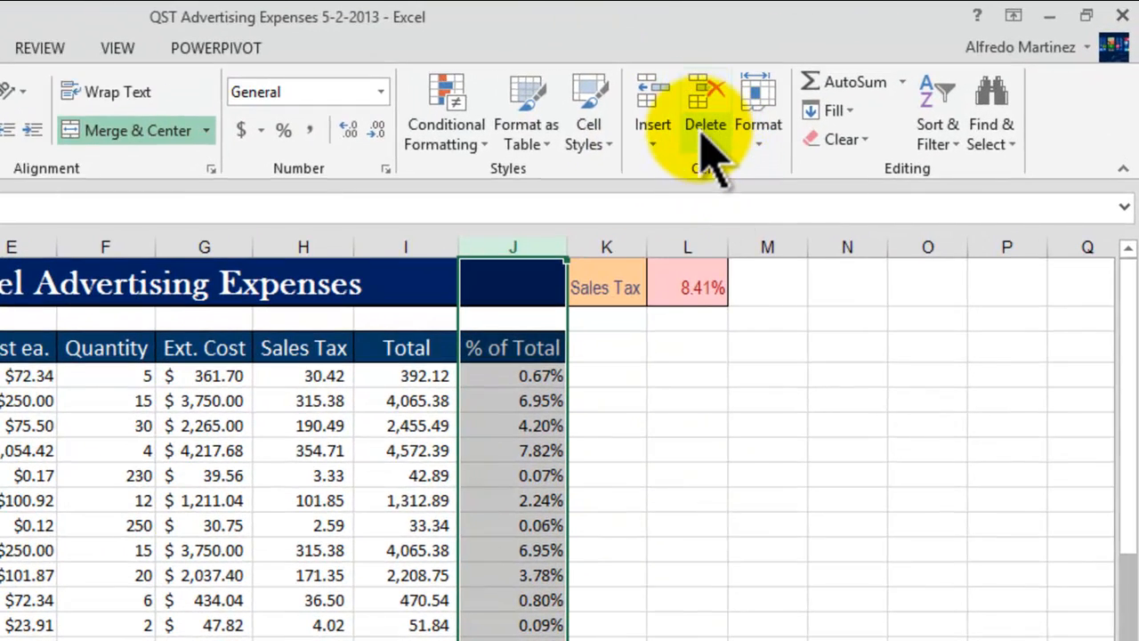
{"action": "left_click", "coordinate": [704, 139]}
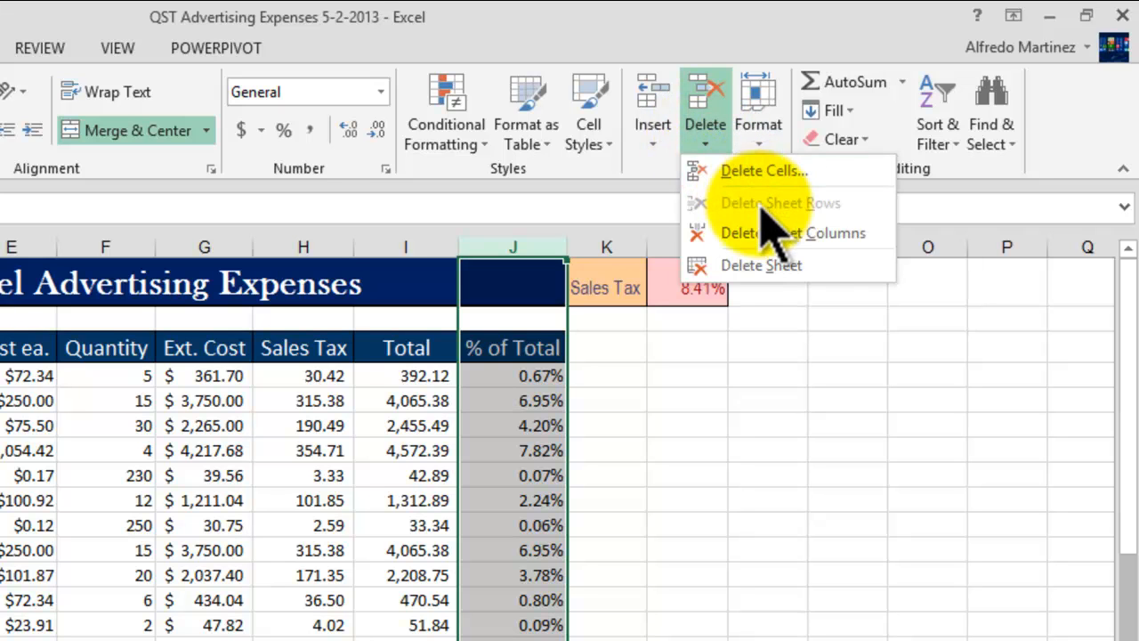
{"action": "left_click", "coordinate": [825, 239]}
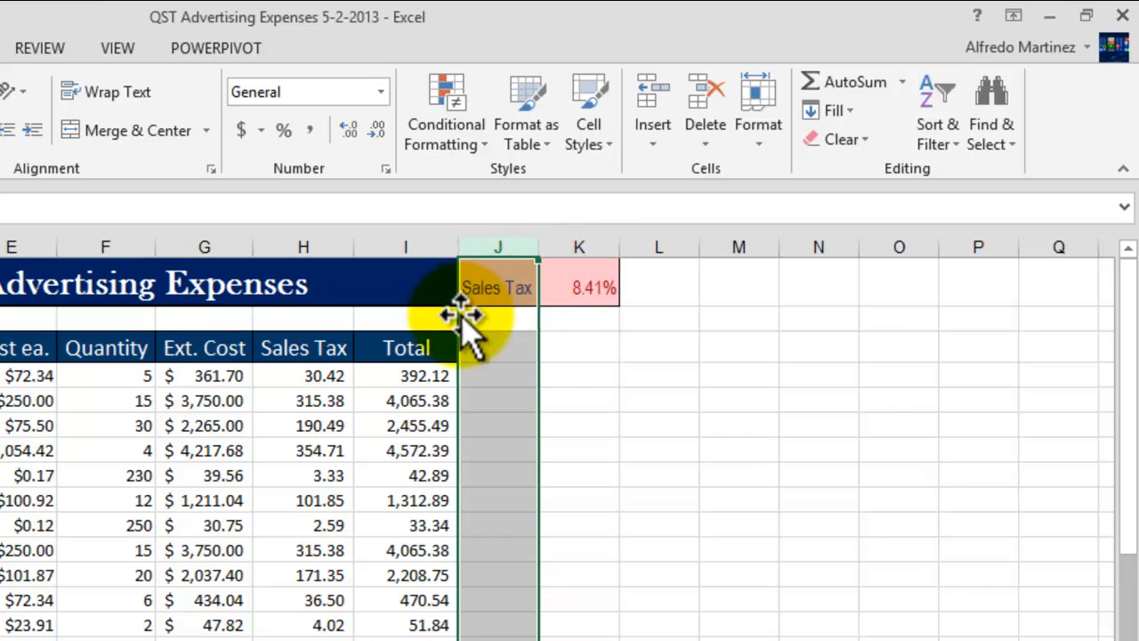
{"action": "left_click", "coordinate": [659, 475]}
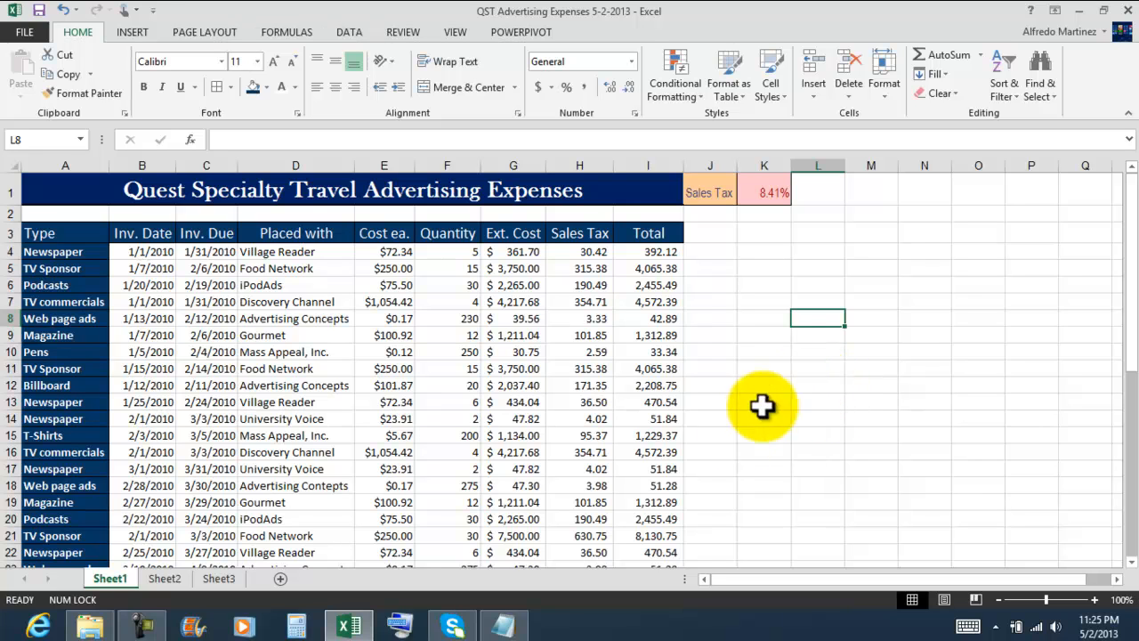
Apply the Short Date format to the Inv. Date values in column B, starting from B4.
{"action": "left_click", "coordinate": [148, 253]}
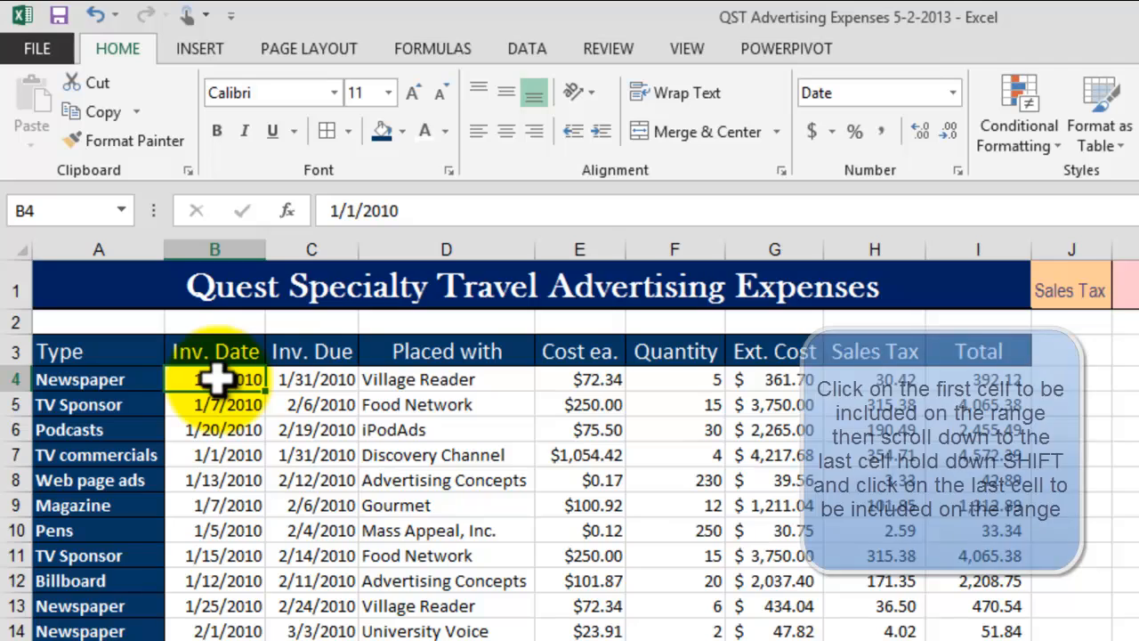
{"action": "scroll", "coordinate": [216, 380], "scroll_direction": "down", "scroll_amount": 5}
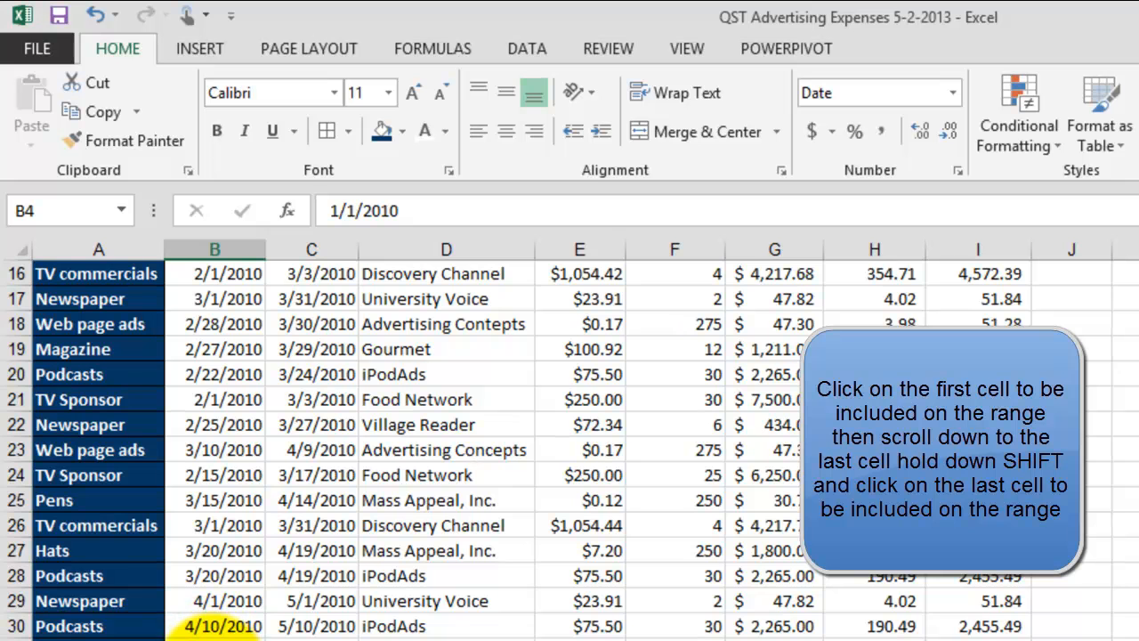
{"action": "left_click", "coordinate": [214, 628], "text": "shift"}
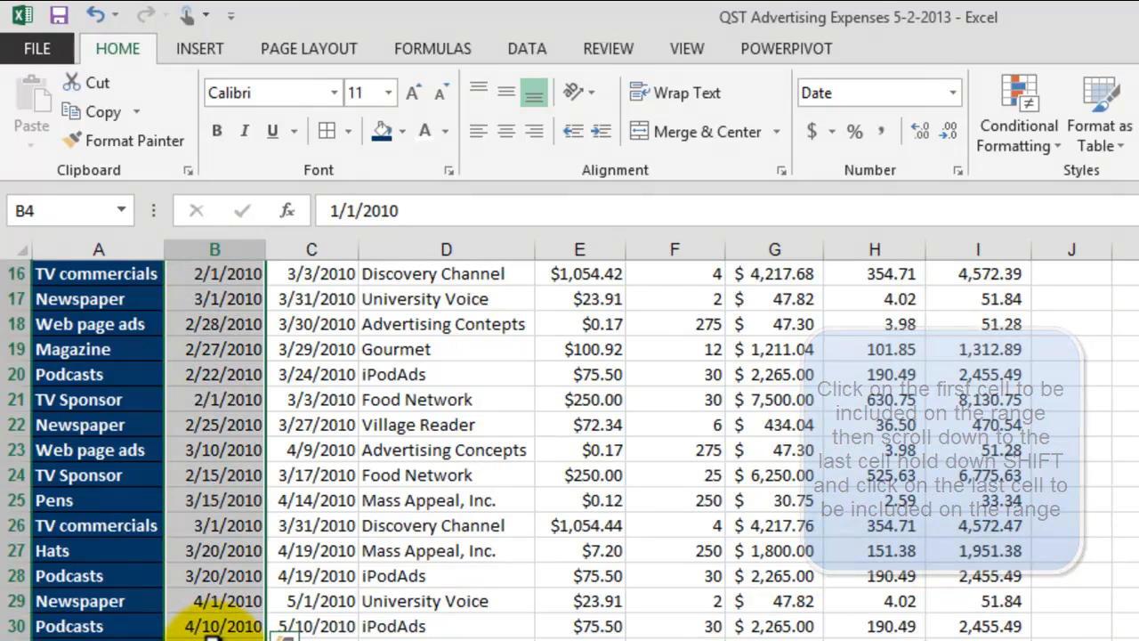
{"action": "scroll", "coordinate": [250, 627], "scroll_direction": "up", "scroll_amount": 5}
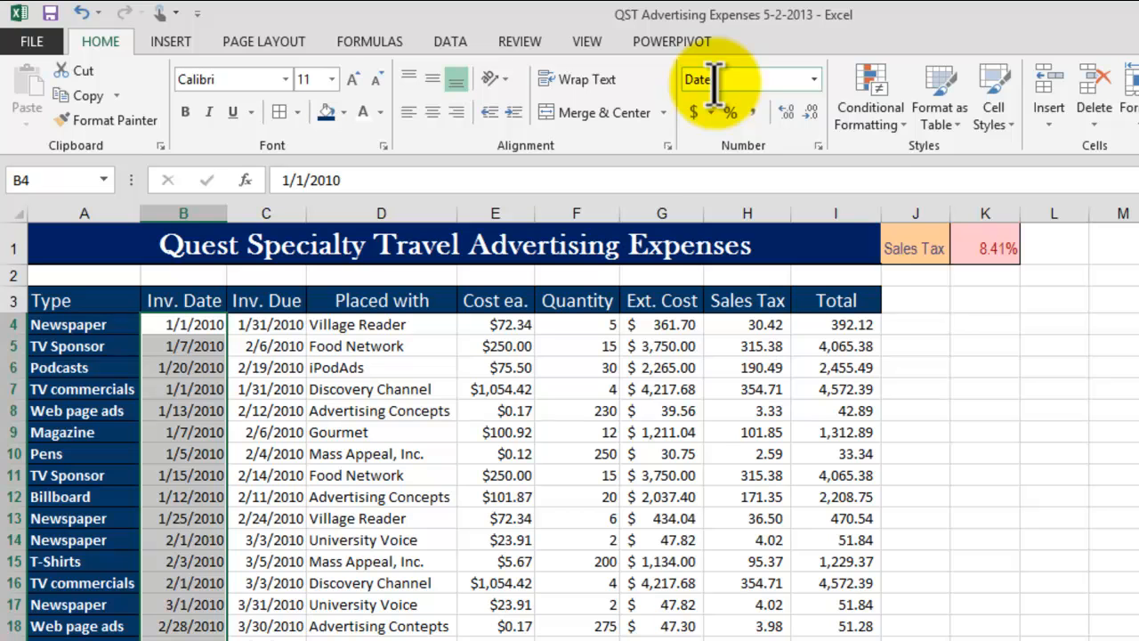
{"action": "left_click", "coordinate": [813, 80]}
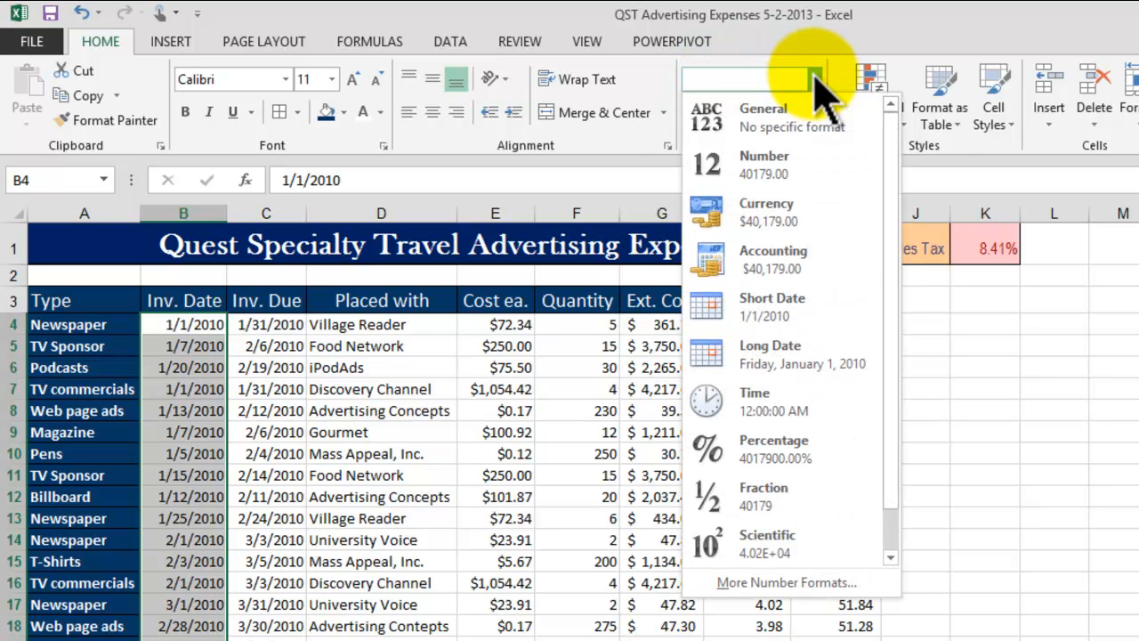
{"action": "left_click", "coordinate": [814, 79]}
{"action": "left_click", "coordinate": [816, 79]}
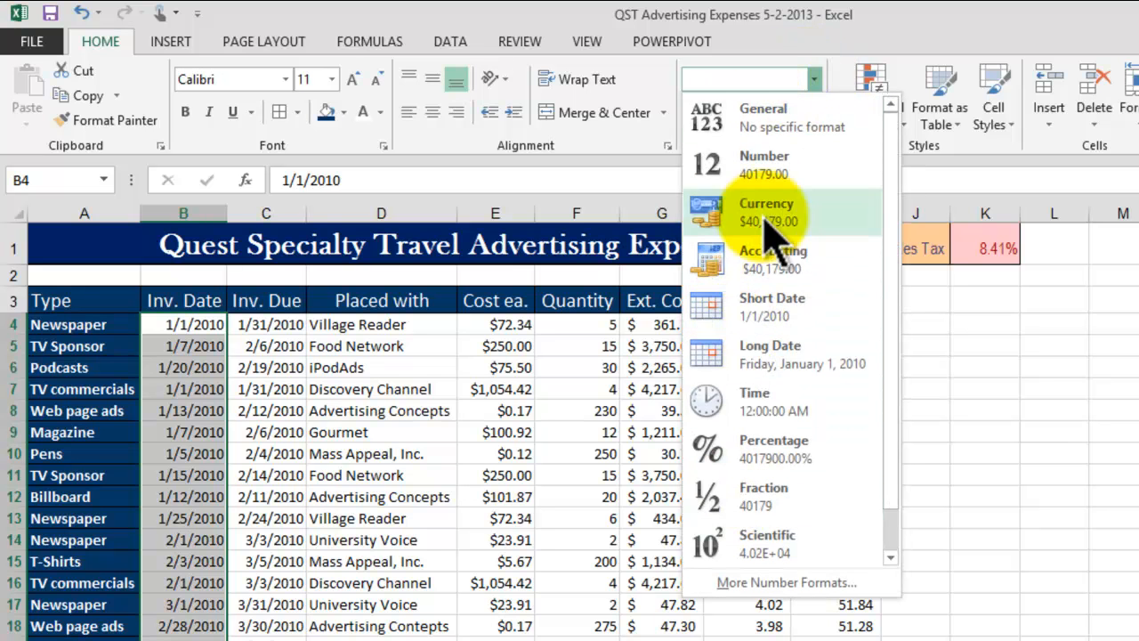
{"action": "left_click", "coordinate": [771, 307]}
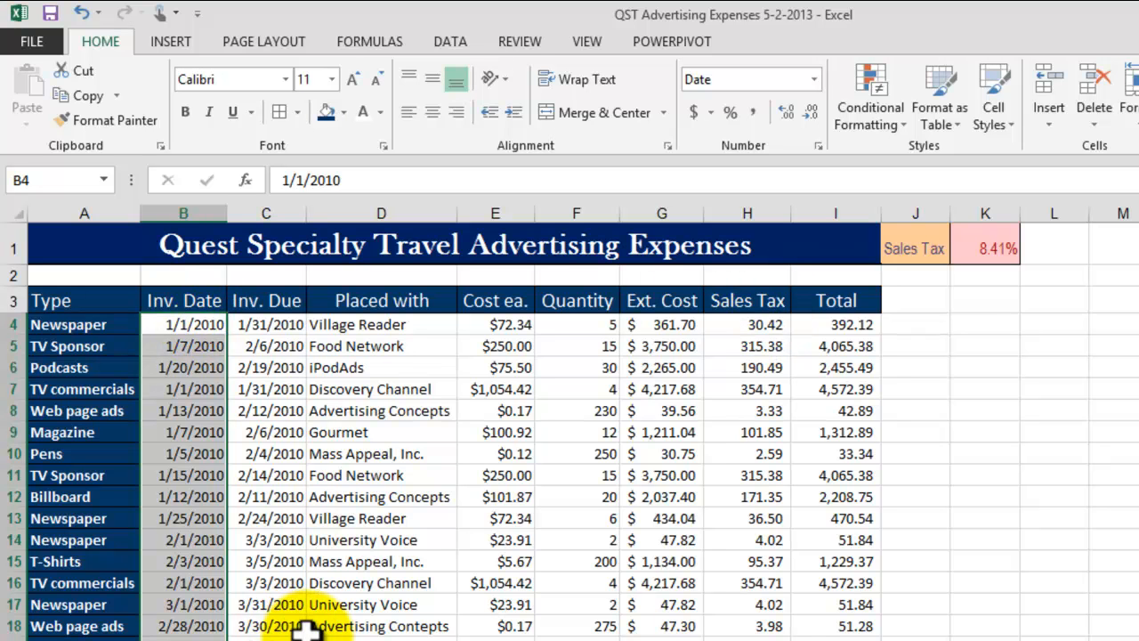
Apply the 14-Mar-12 date type to the Inv. Date values in column B.
{"action": "left_click", "coordinate": [815, 79]}
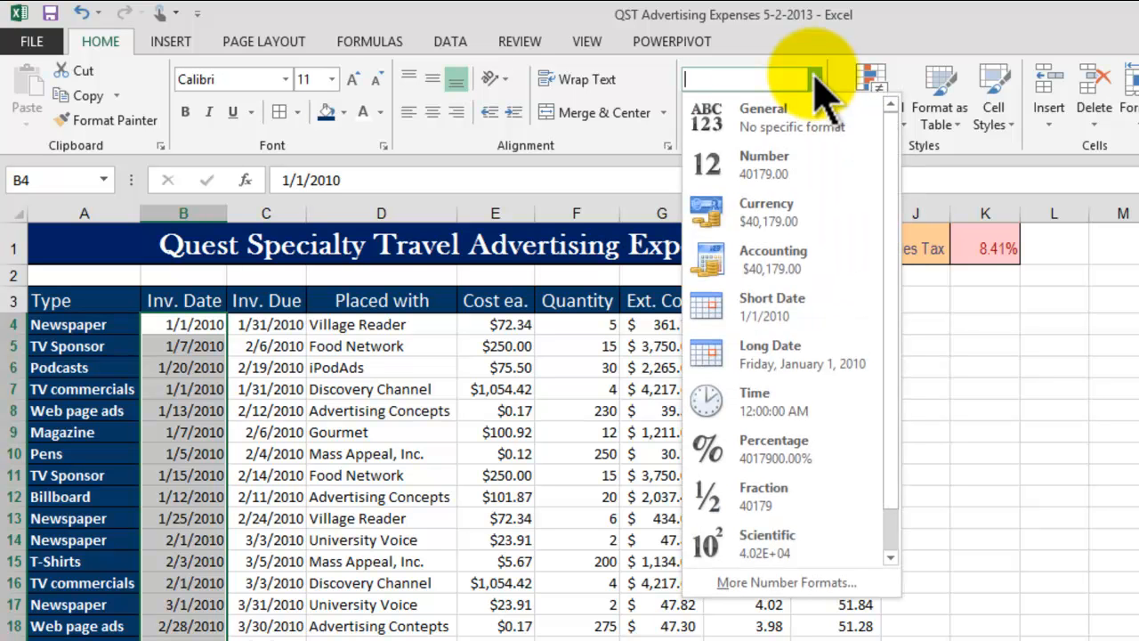
{"action": "left_click", "coordinate": [757, 585]}
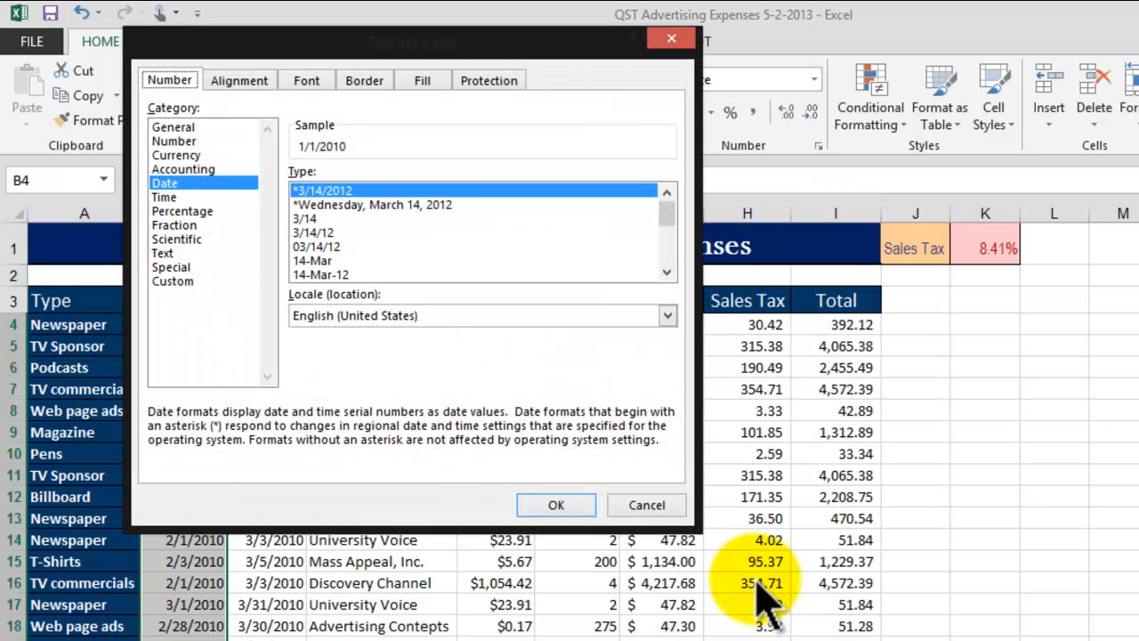
{"action": "left_click_drag", "start_coordinate": [483, 46], "coordinate": [545, 49]}
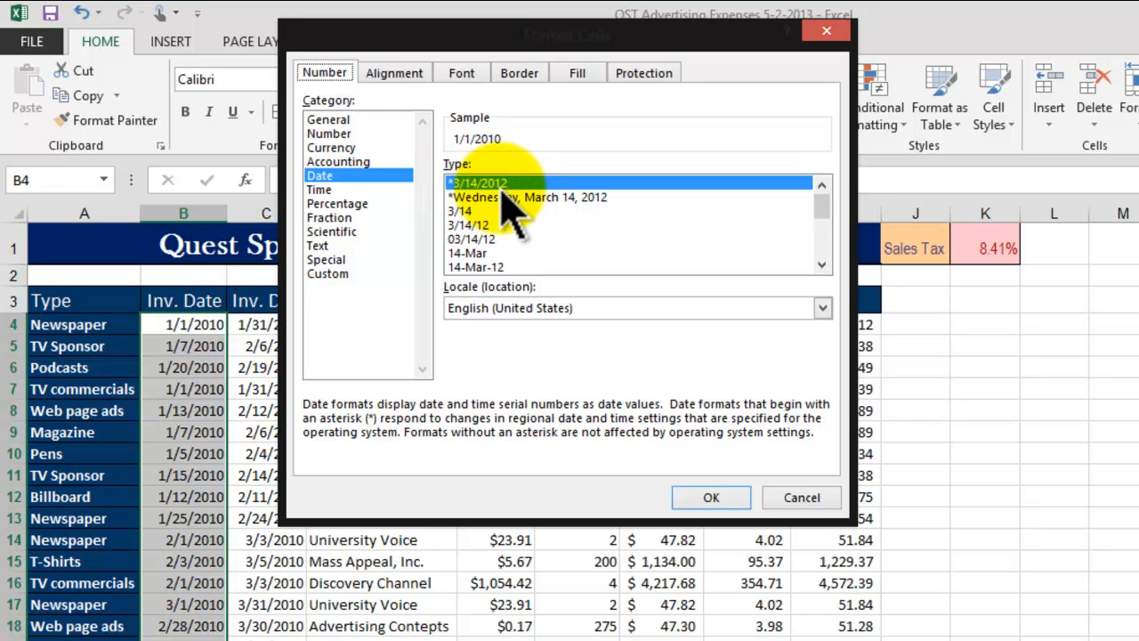
{"action": "left_click", "coordinate": [482, 267]}
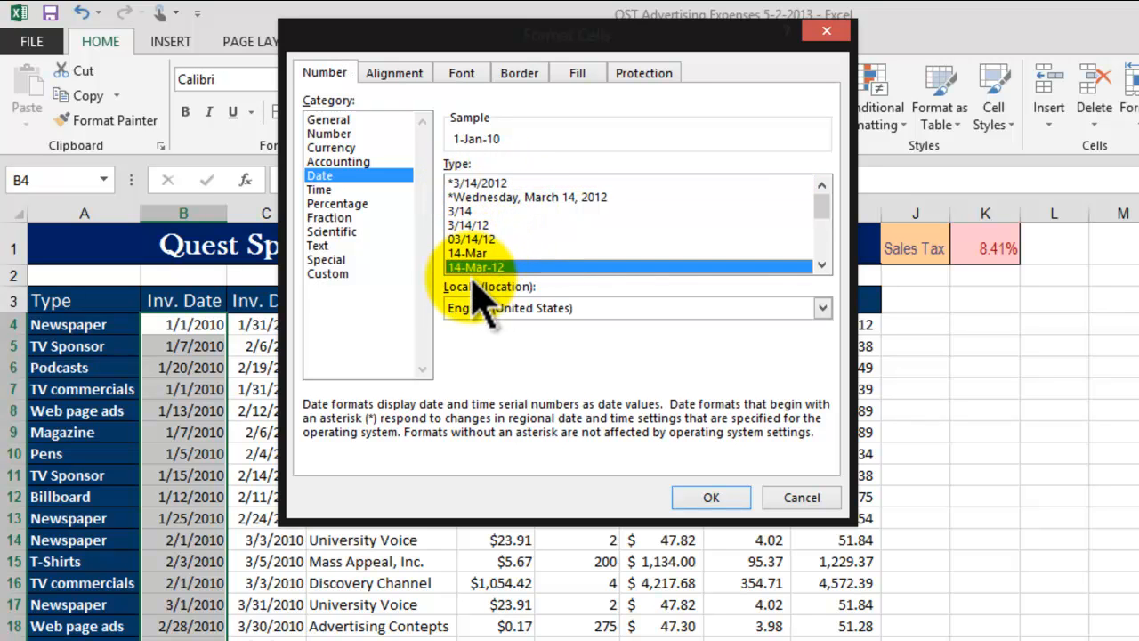
{"action": "left_click", "coordinate": [712, 499]}
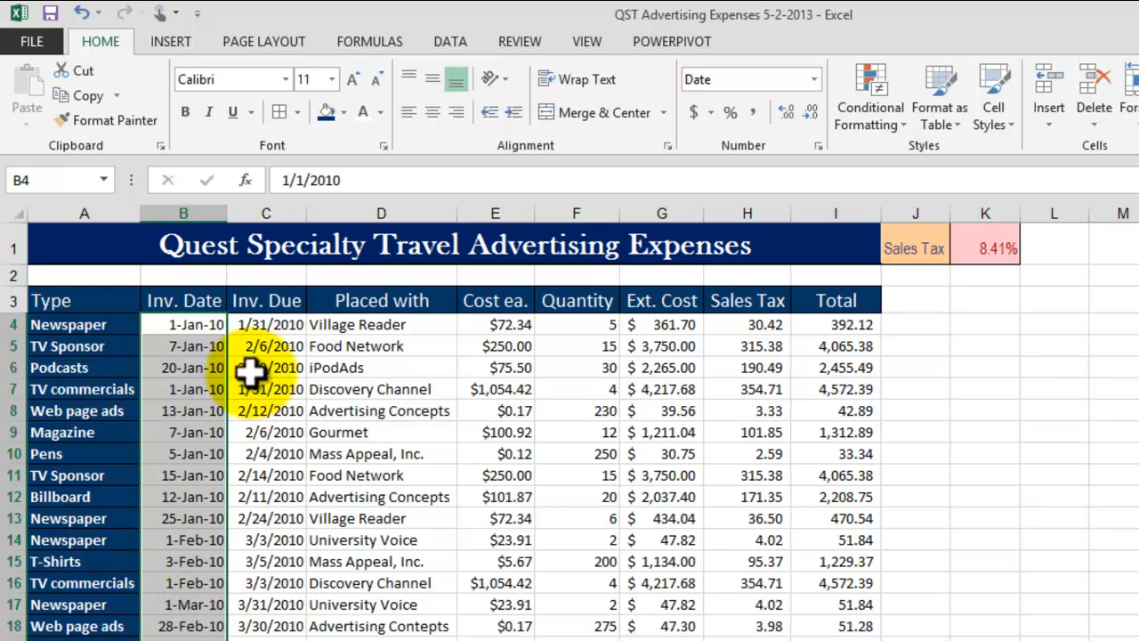
Apply the 14-Mar date type to the Inv. Due values in C4:C31.
{"action": "left_click", "coordinate": [265, 327]}
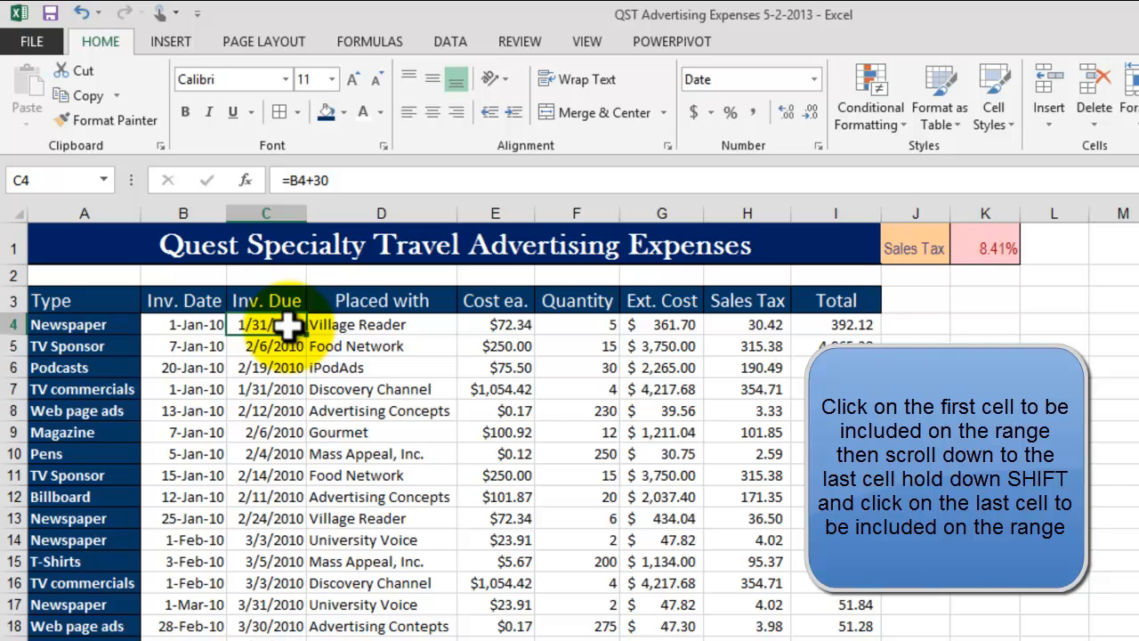
{"action": "scroll", "coordinate": [290, 338], "scroll_direction": "down", "scroll_amount": 4}
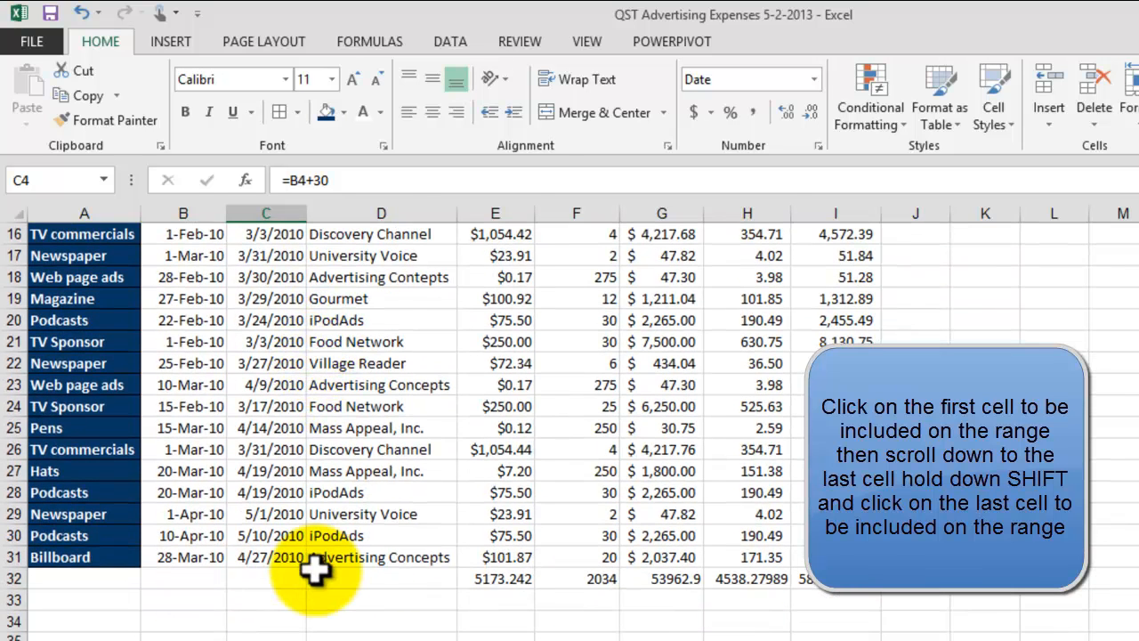
{"action": "left_click", "coordinate": [280, 557], "text": "shift"}
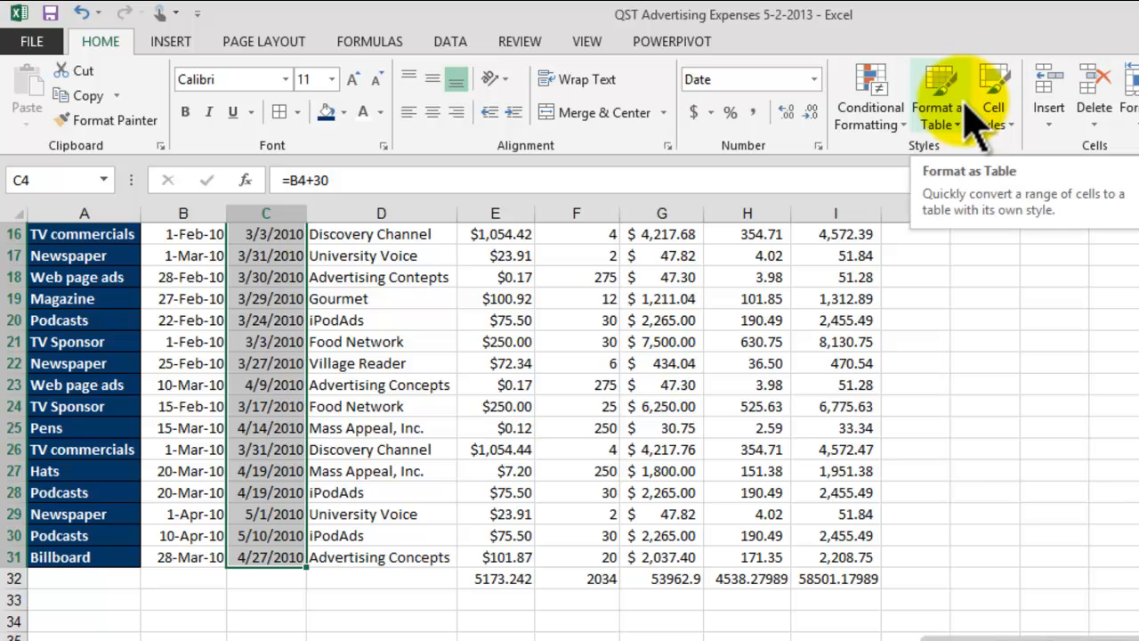
{"action": "scroll", "coordinate": [496, 433], "scroll_direction": "up", "scroll_amount": 5}
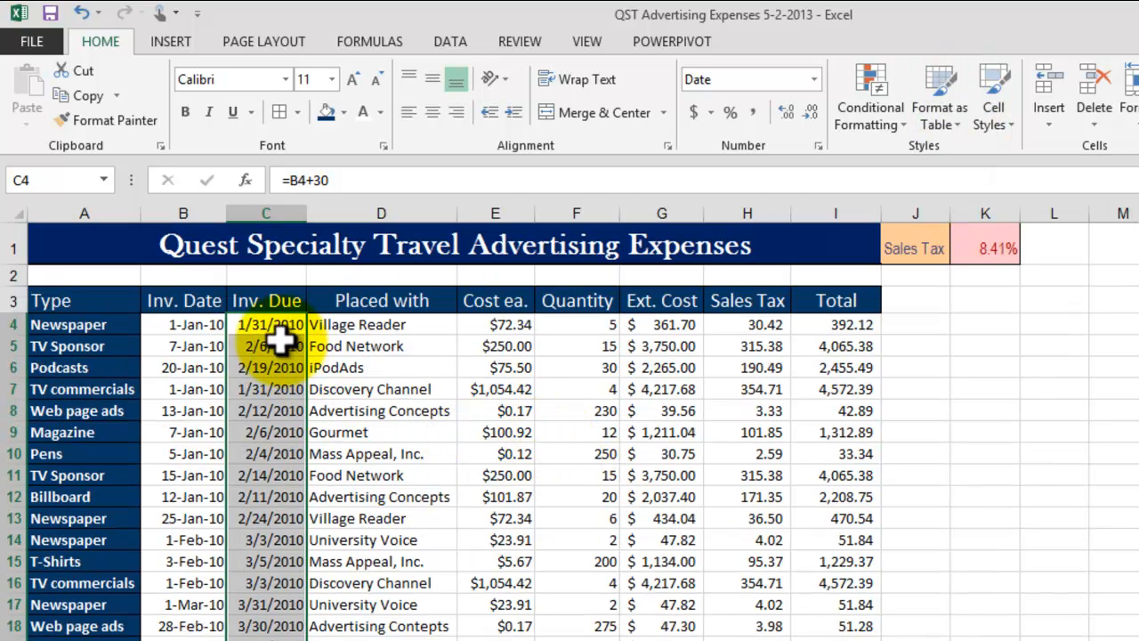
{"action": "scroll", "coordinate": [193, 481], "scroll_direction": "down", "scroll_amount": 2}
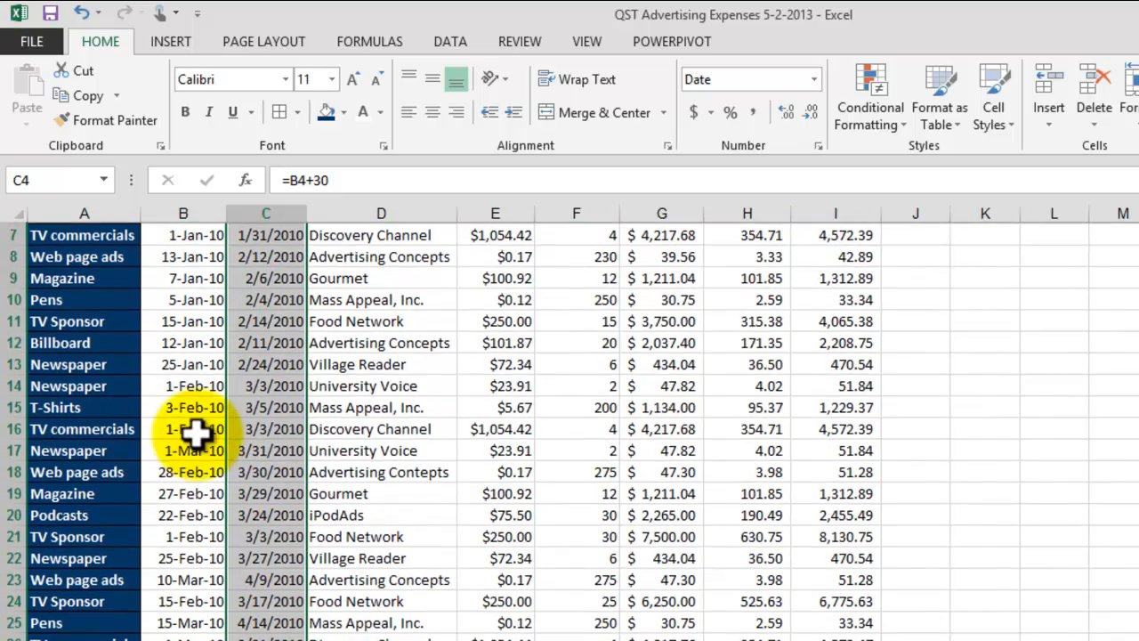
{"action": "scroll", "coordinate": [209, 492], "scroll_direction": "up", "scroll_amount": 2}
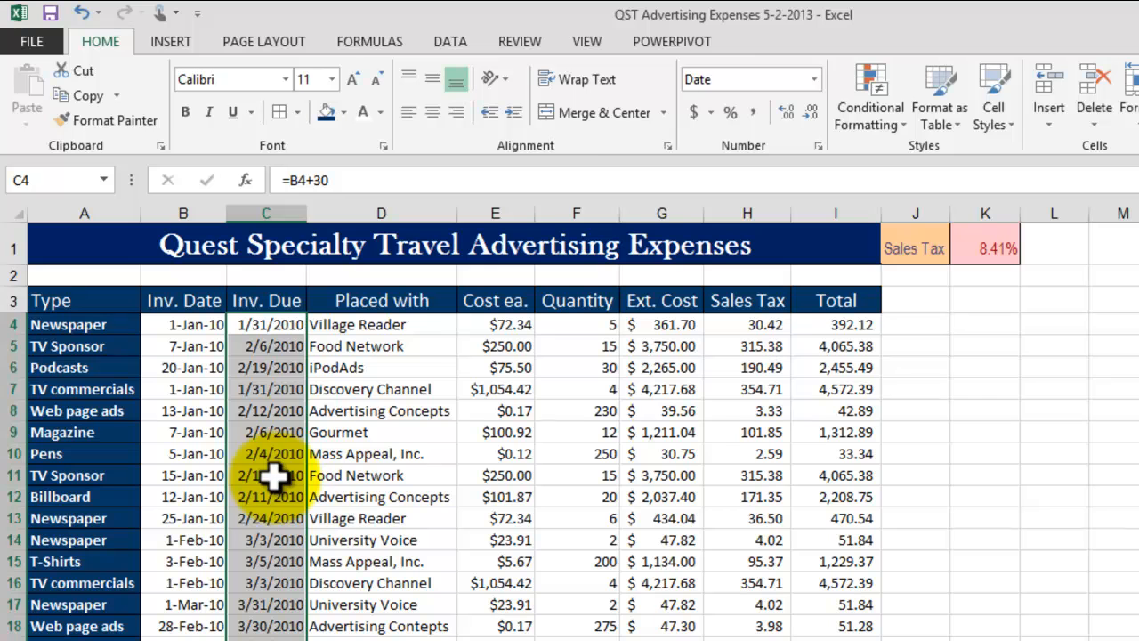
{"action": "left_click", "coordinate": [815, 81]}
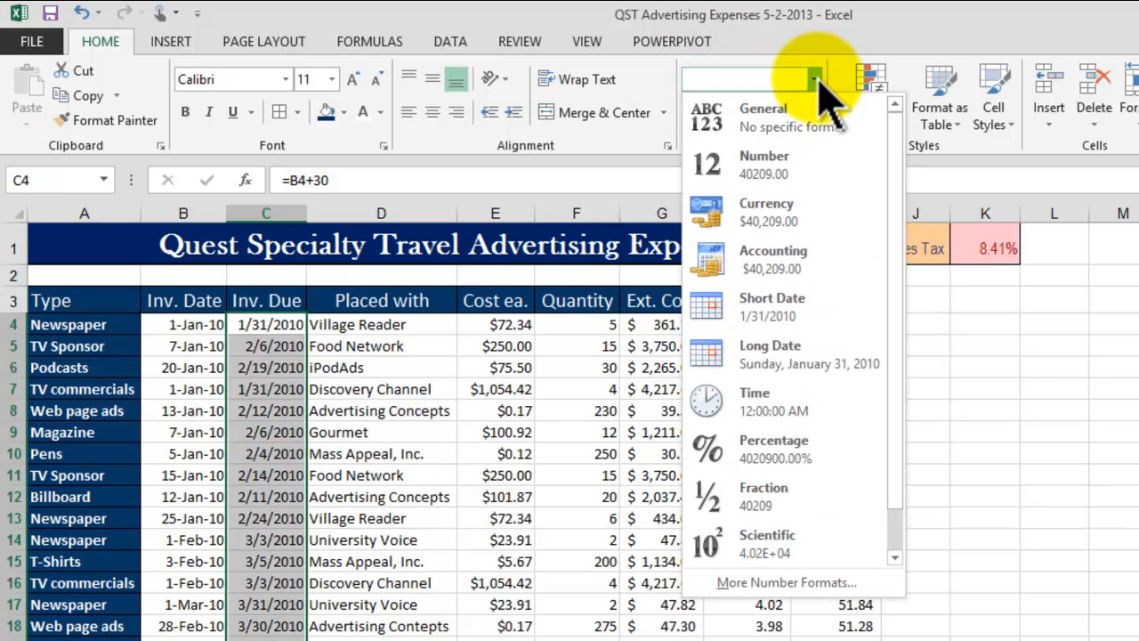
{"action": "left_click", "coordinate": [787, 583]}
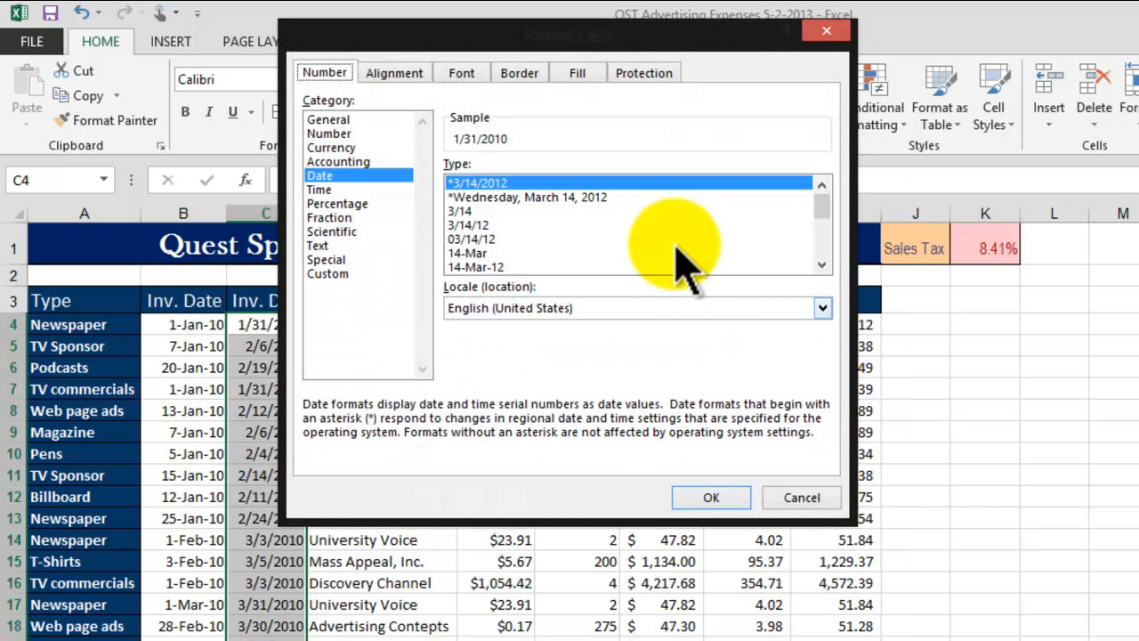
{"action": "left_click", "coordinate": [472, 254]}
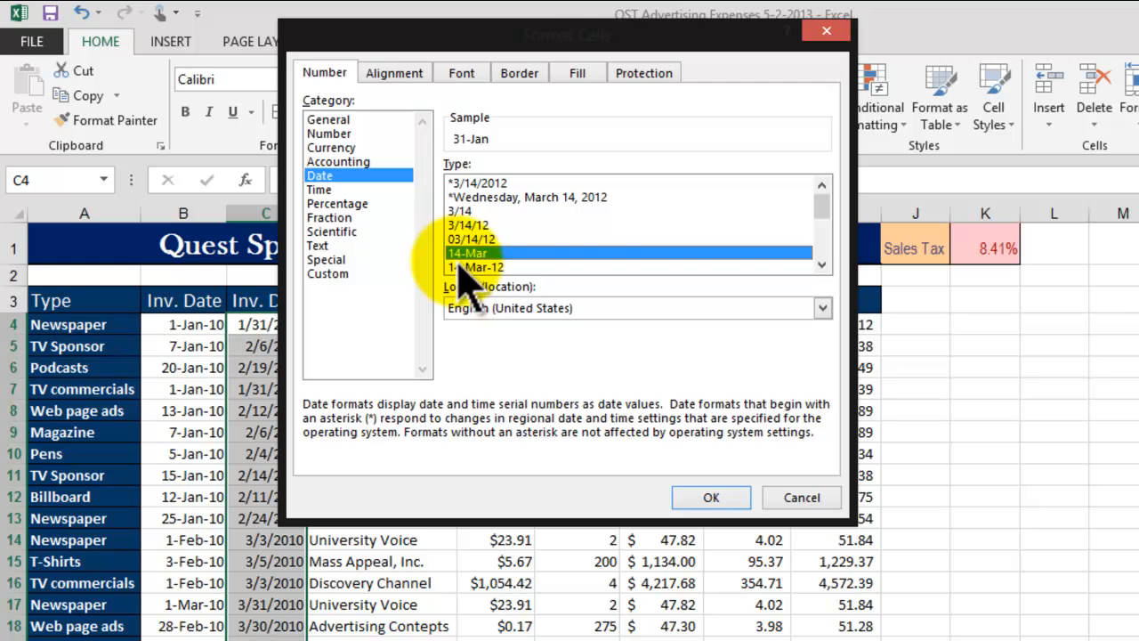
{"action": "left_click", "coordinate": [712, 499]}
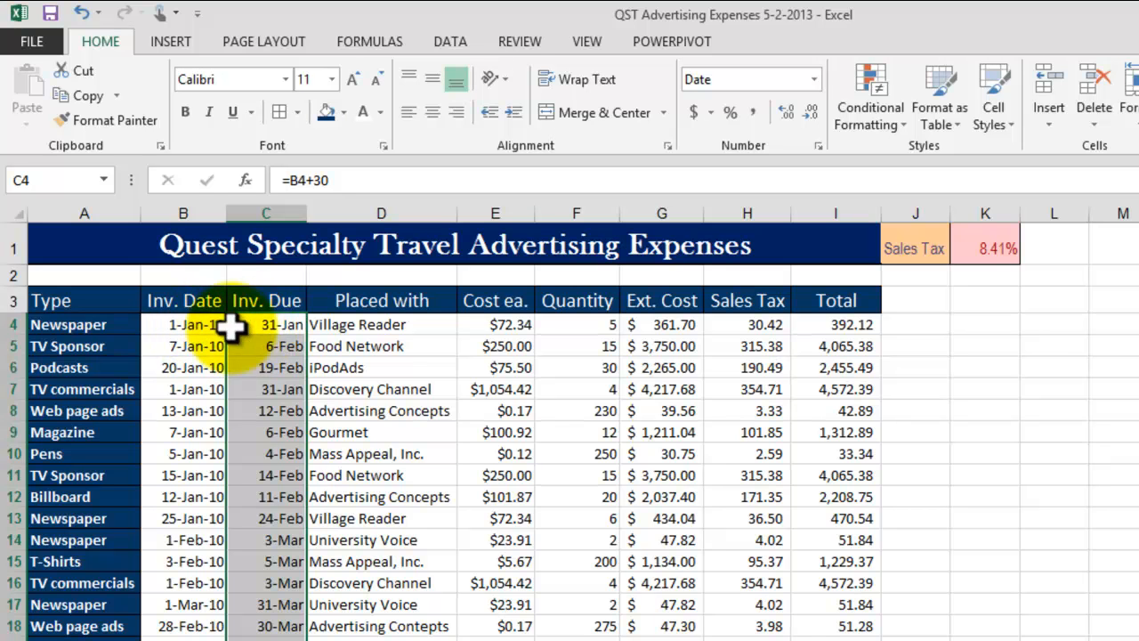
{"action": "left_click", "coordinate": [996, 347]}
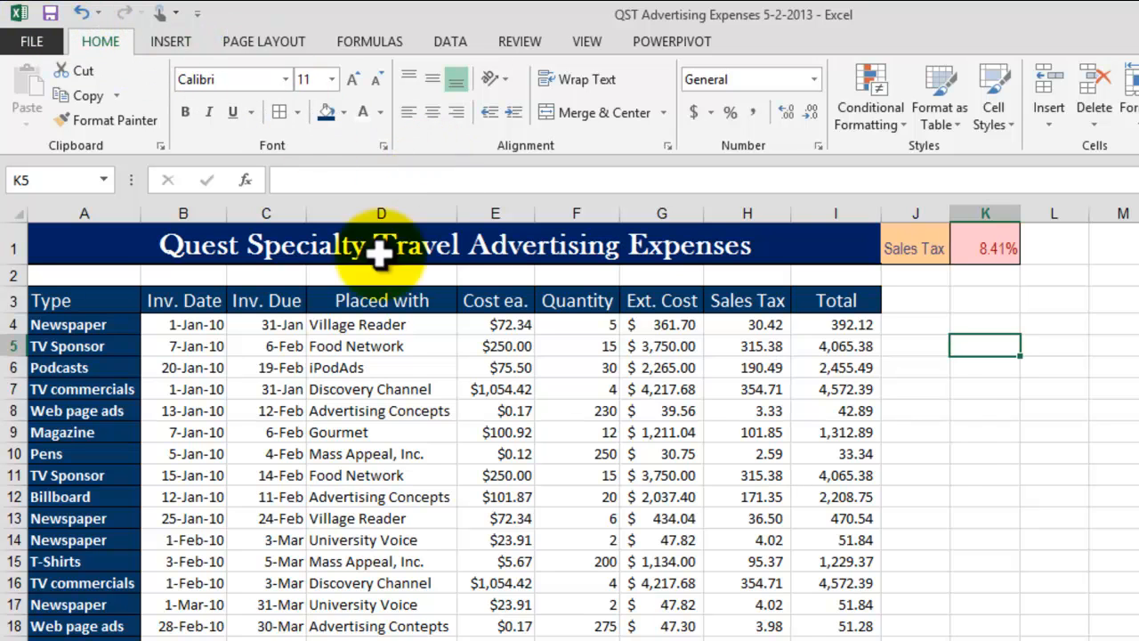
Apply the Accounting number format to the Cost ea. total in E32.
{"action": "scroll", "coordinate": [997, 443], "scroll_direction": "down", "scroll_amount": 1}
{"action": "scroll", "coordinate": [997, 443], "scroll_direction": "down", "scroll_amount": 4}
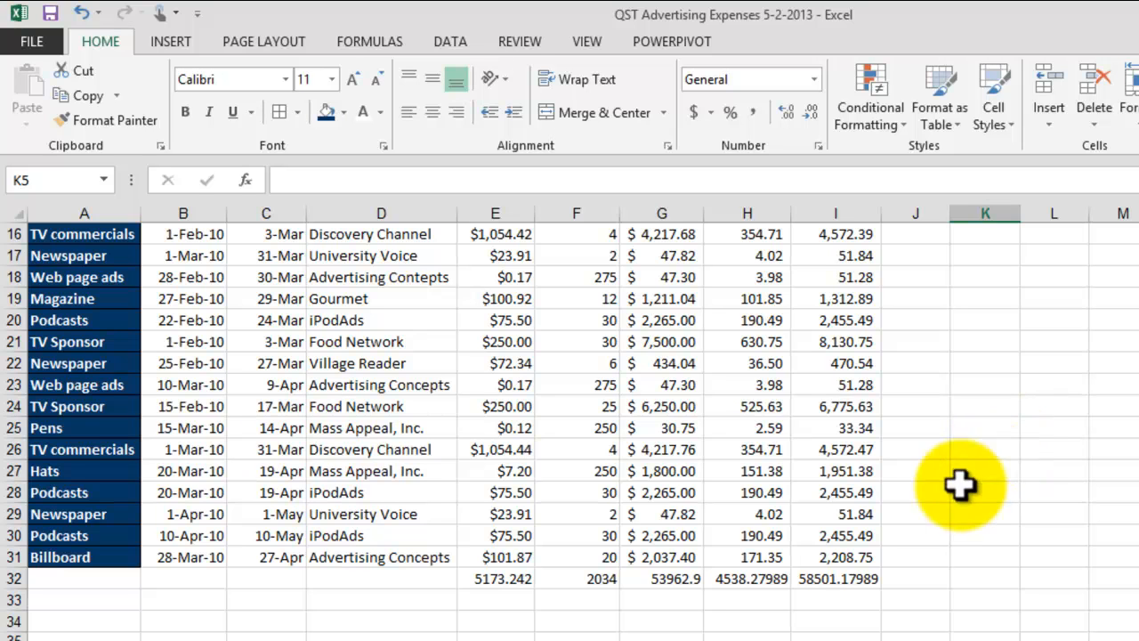
{"action": "left_click", "coordinate": [499, 579]}
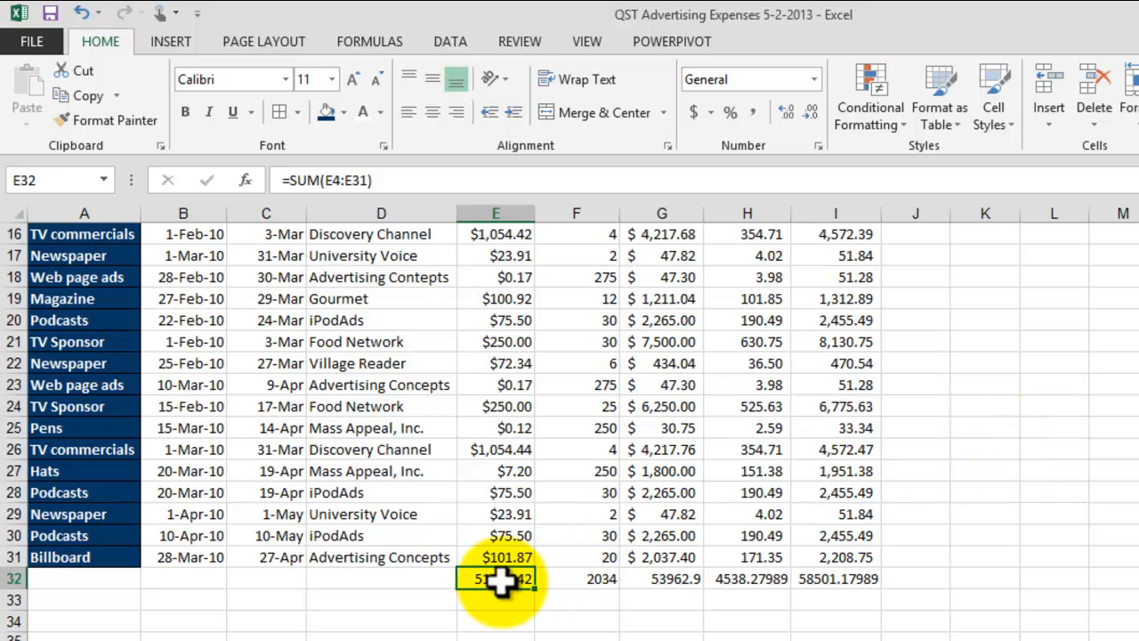
{"action": "left_click", "coordinate": [693, 112]}
Apply the Accounting number format to the Ext. Cost, Sales Tax and Total sums in G32:I32.
{"action": "left_click", "coordinate": [542, 577]}
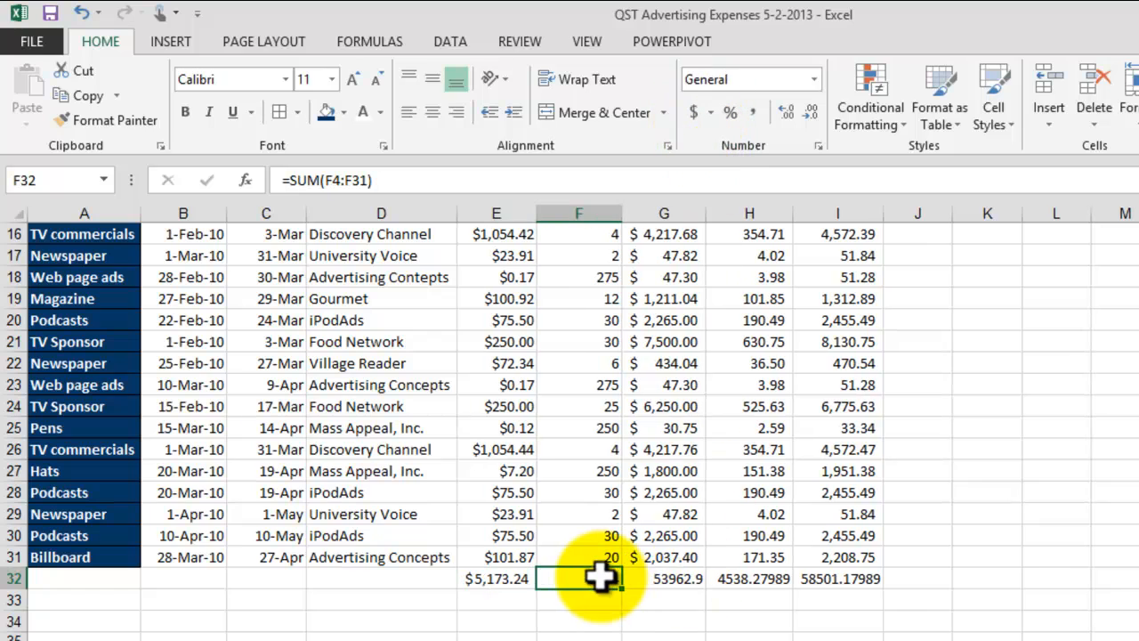
{"action": "scroll", "coordinate": [681, 534], "scroll_direction": "up", "scroll_amount": 4}
{"action": "scroll", "coordinate": [681, 534], "scroll_direction": "up", "scroll_amount": 1}
{"action": "scroll", "coordinate": [681, 534], "scroll_direction": "down", "scroll_amount": 5}
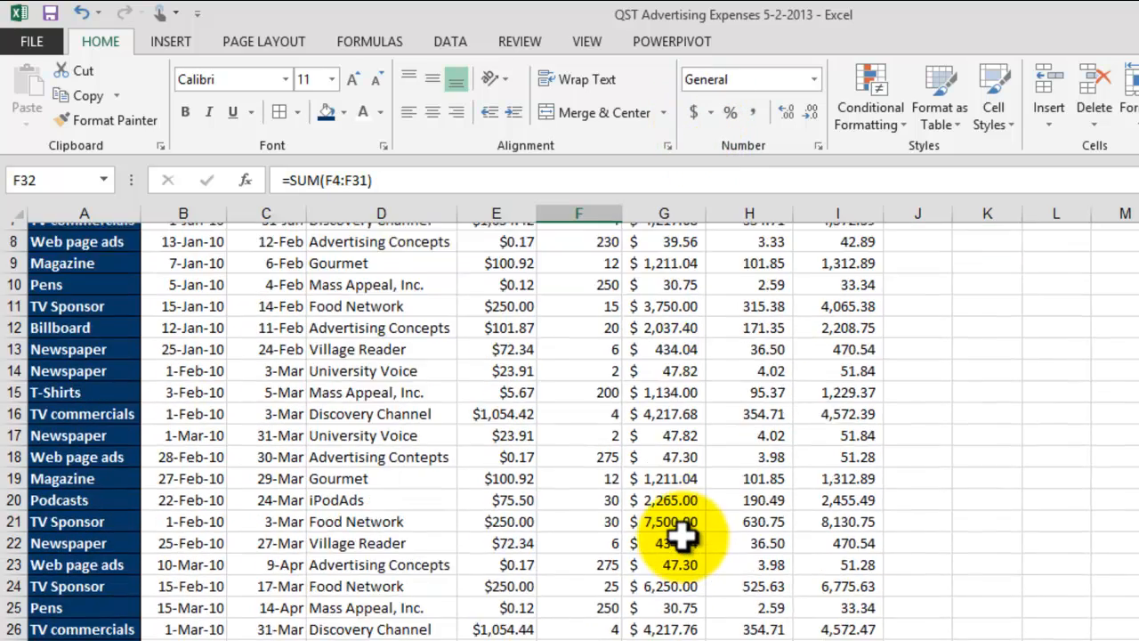
{"action": "left_click", "coordinate": [661, 579]}
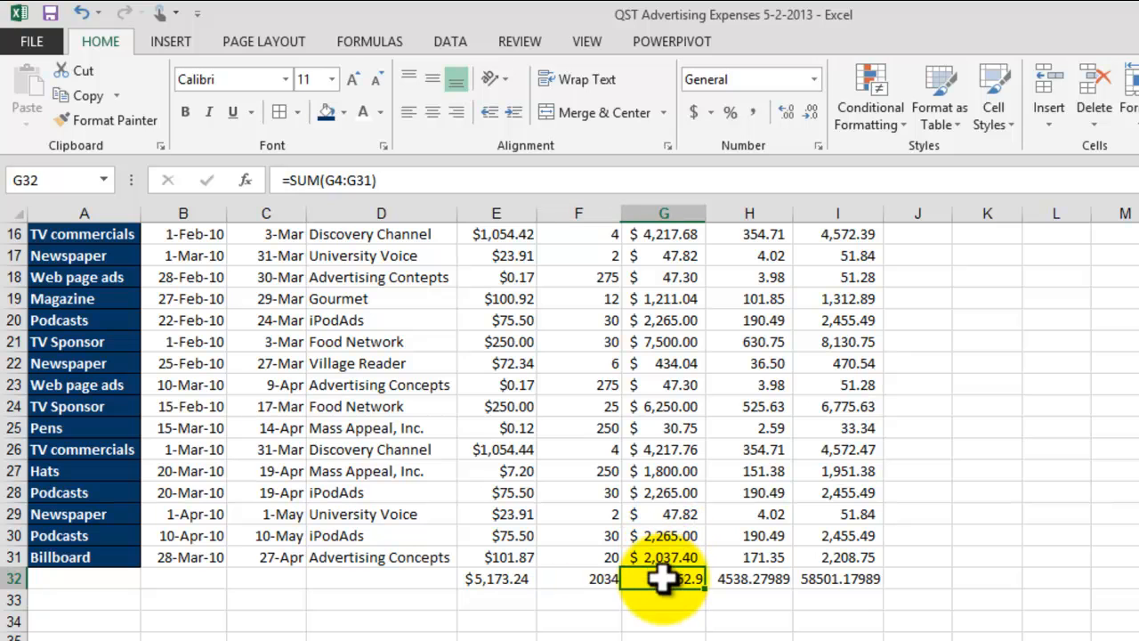
{"action": "left_click_drag", "start_coordinate": [661, 579], "coordinate": [841, 578]}
{"action": "left_click", "coordinate": [695, 111]}
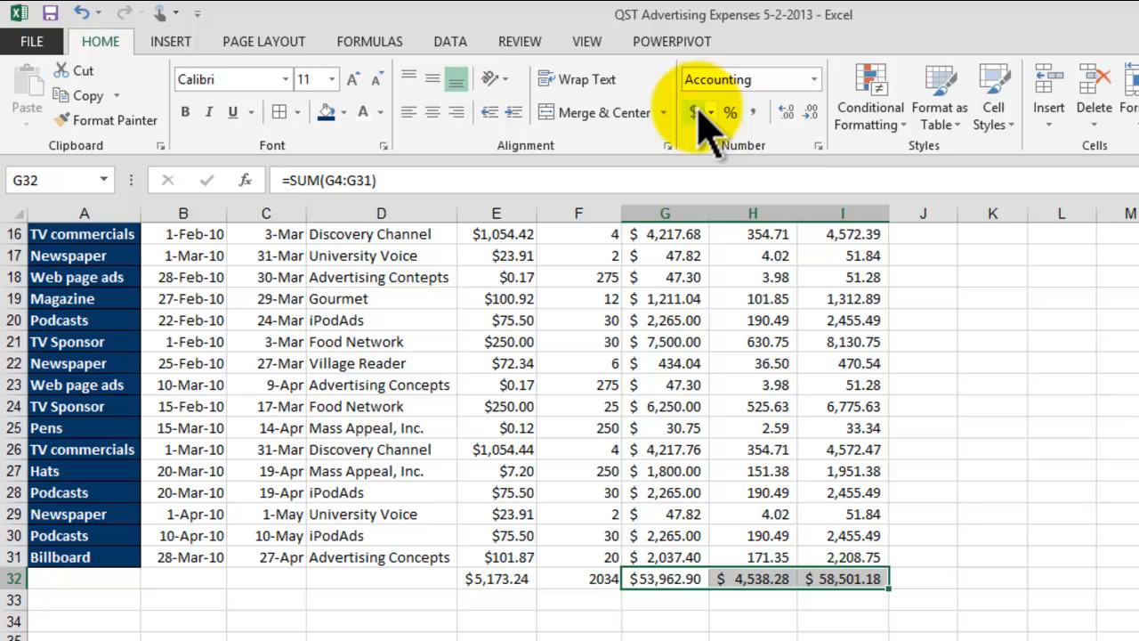
{"action": "left_click", "coordinate": [1059, 598]}
{"action": "scroll", "coordinate": [1130, 593], "scroll_direction": "up", "scroll_amount": 5}
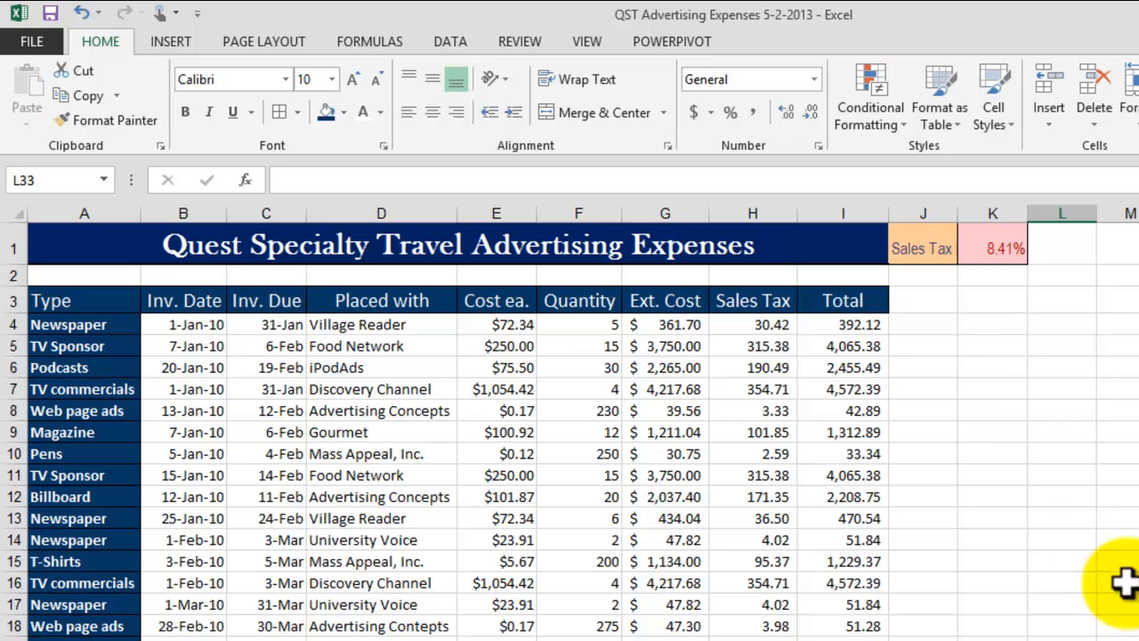
Center the Quantity values in F4:F31 horizontally.
{"action": "left_click", "coordinate": [590, 324]}
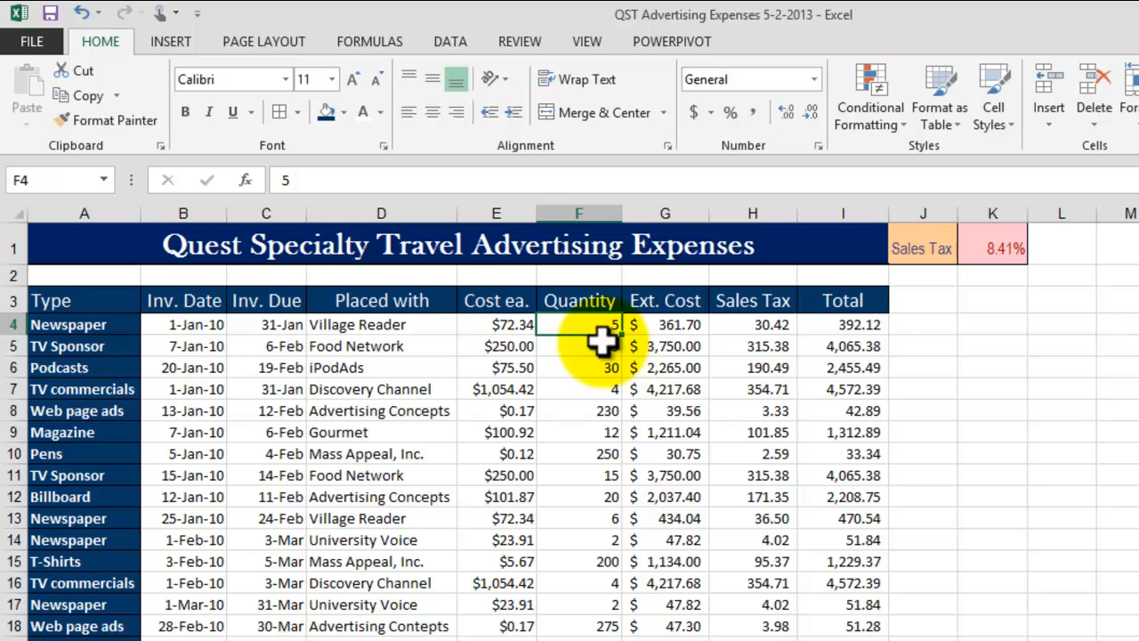
{"action": "scroll", "coordinate": [616, 367], "scroll_direction": "down", "scroll_amount": 5}
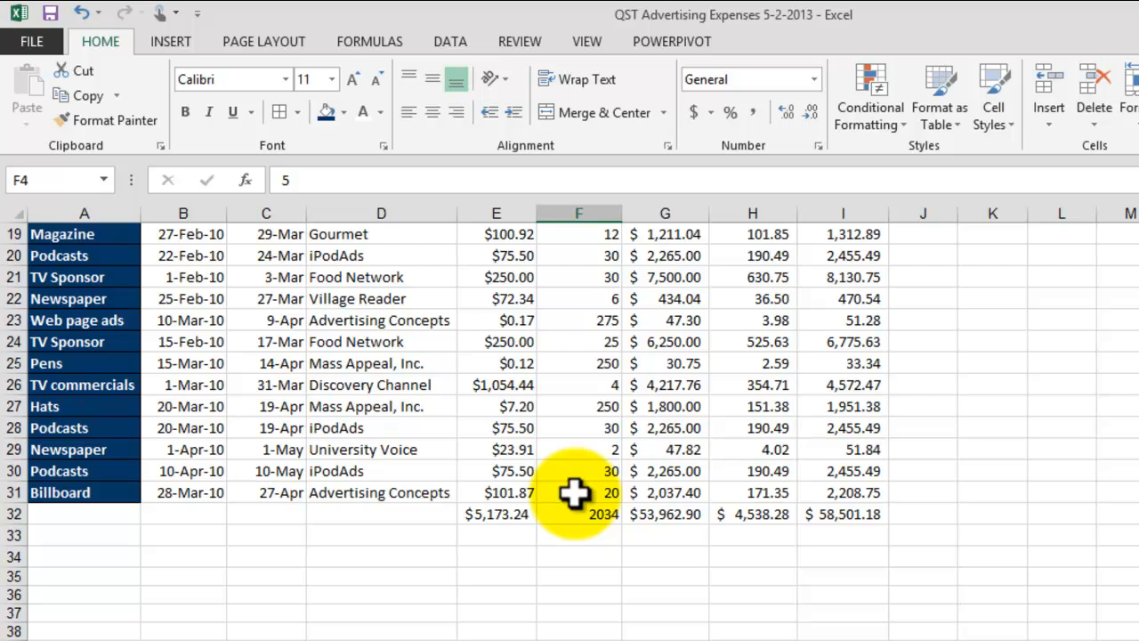
{"action": "left_click", "coordinate": [574, 492], "text": "shift"}
{"action": "scroll", "coordinate": [552, 481], "scroll_direction": "up", "scroll_amount": 6}
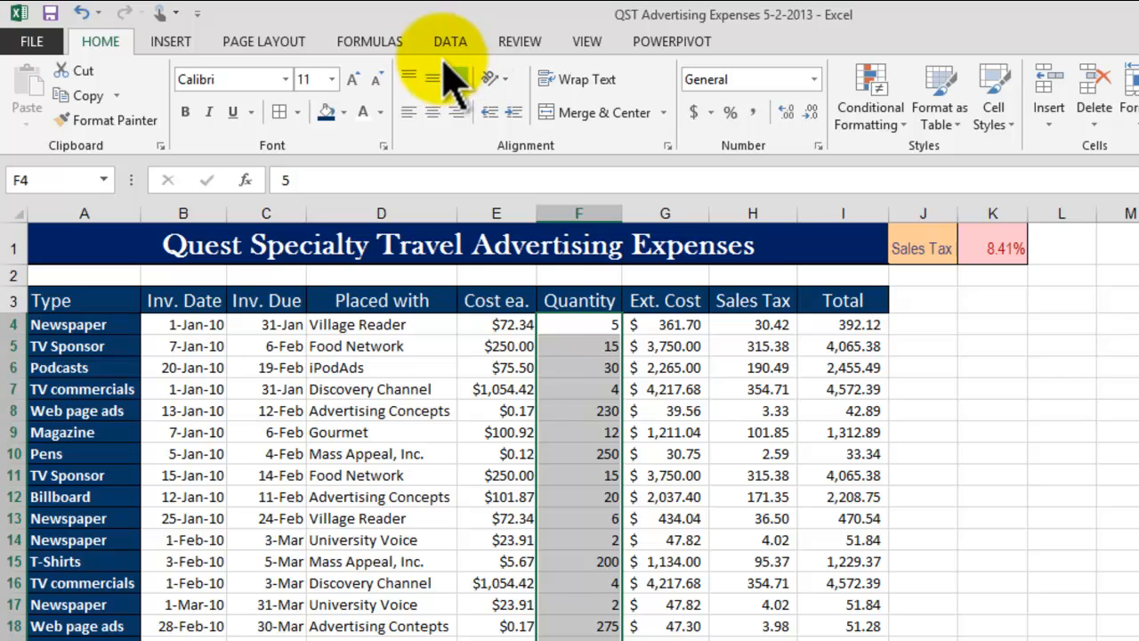
{"action": "left_click", "coordinate": [434, 113]}
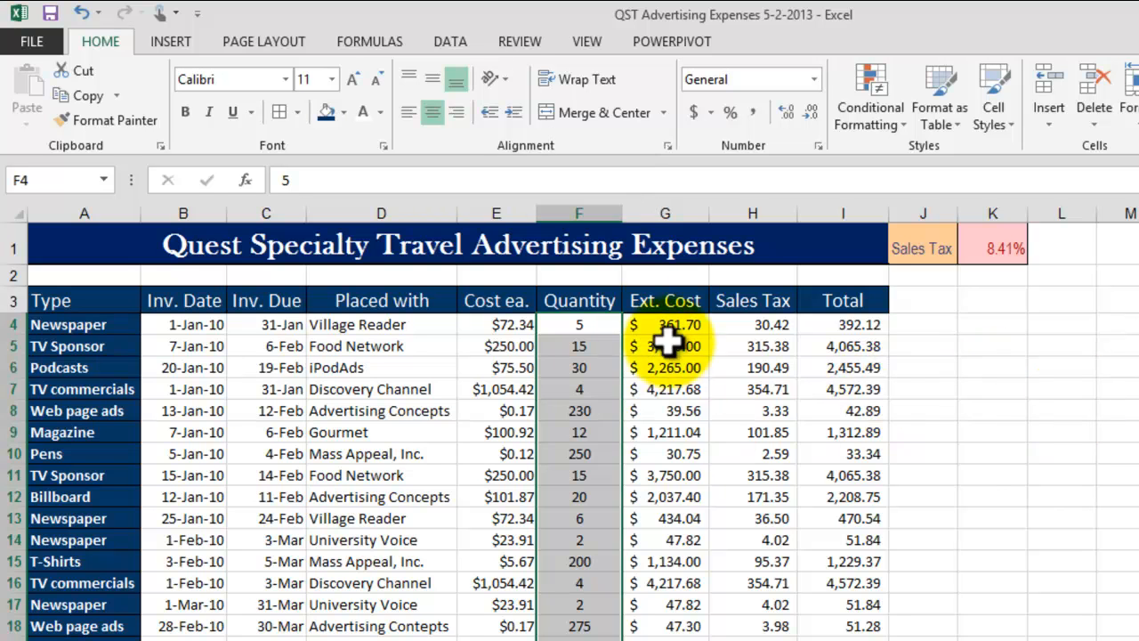
{"action": "left_click", "coordinate": [1033, 454]}
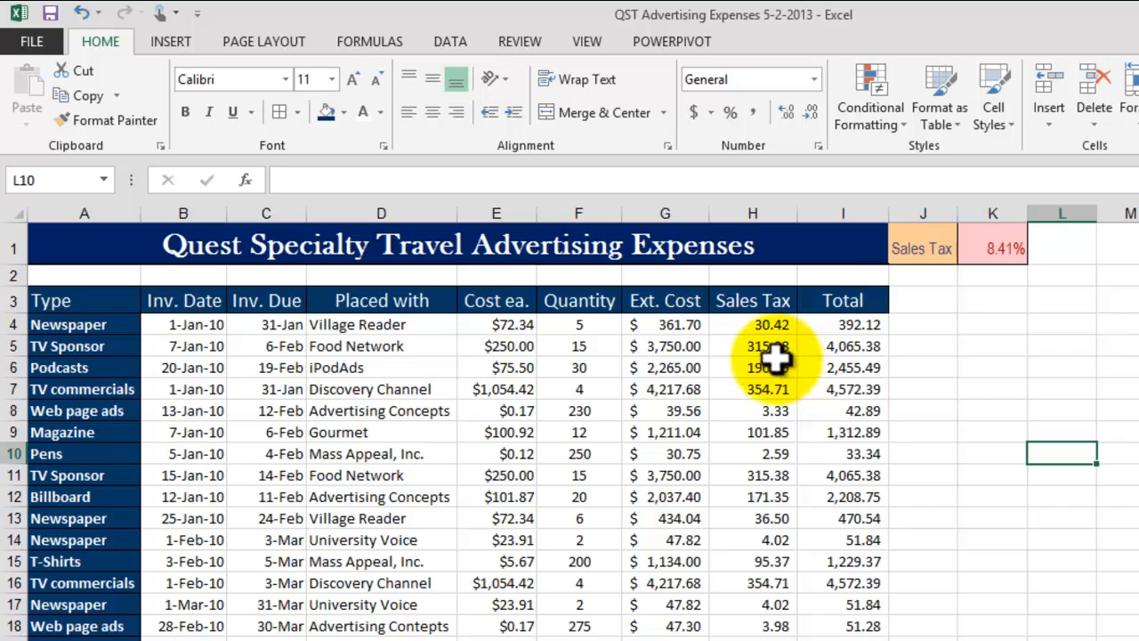
Delete the entire row 19, the Magazine entry placed with Gourmet, from the sheet.
{"action": "scroll", "coordinate": [878, 407], "scroll_direction": "down", "scroll_amount": 3}
{"action": "scroll", "coordinate": [886, 409], "scroll_direction": "down", "scroll_amount": 1}
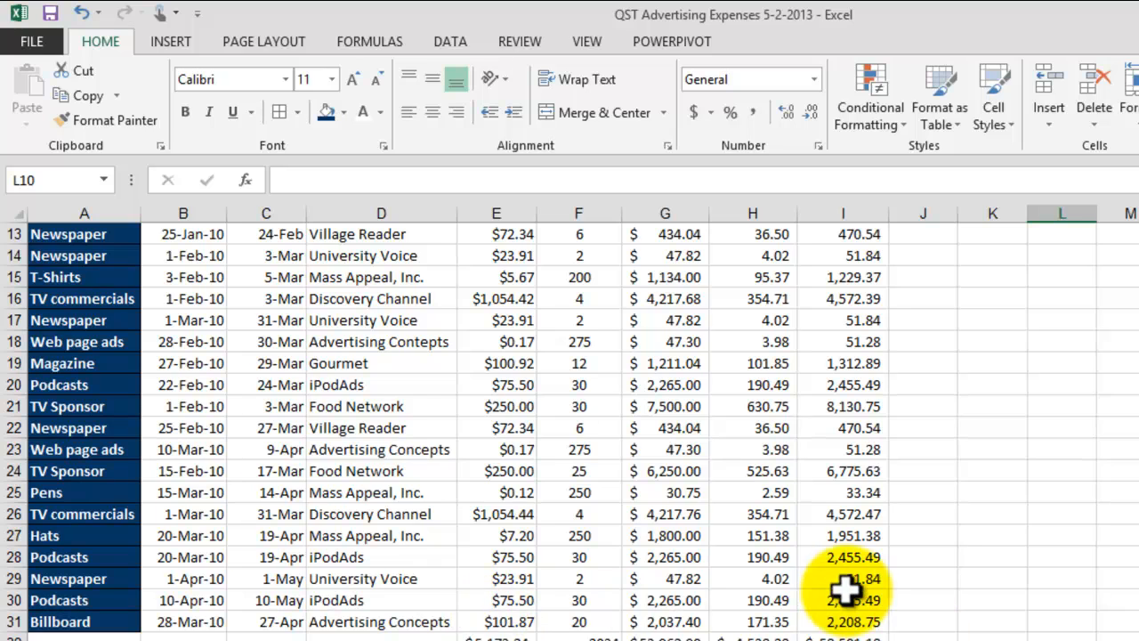
{"action": "scroll", "coordinate": [845, 595], "scroll_direction": "up", "scroll_amount": 4}
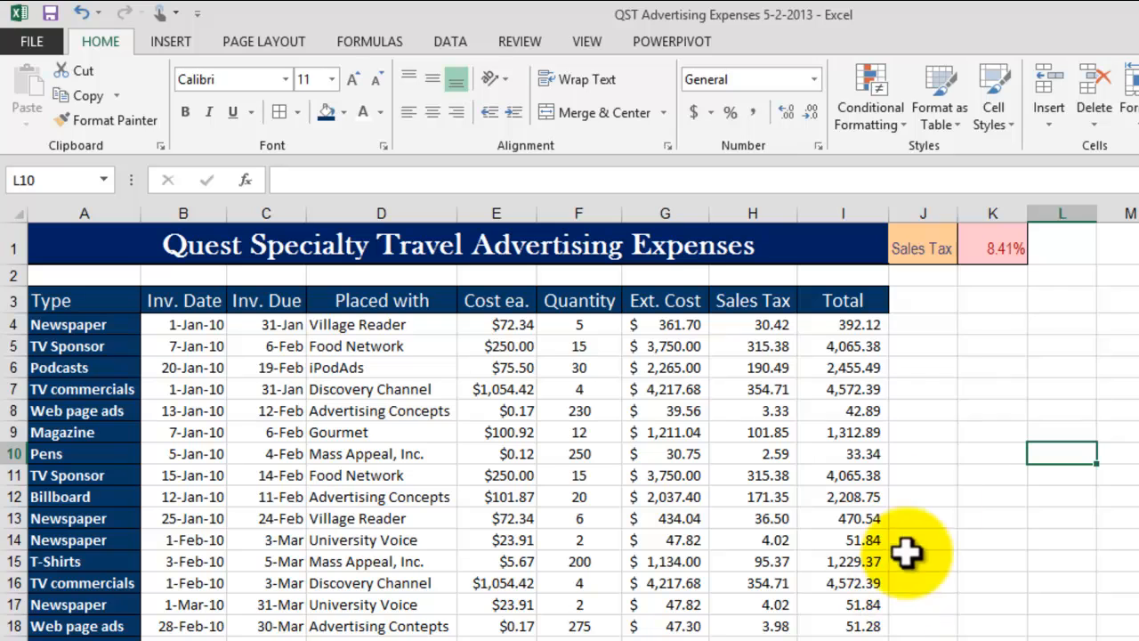
{"action": "scroll", "coordinate": [945, 588], "scroll_direction": "down", "scroll_amount": 3}
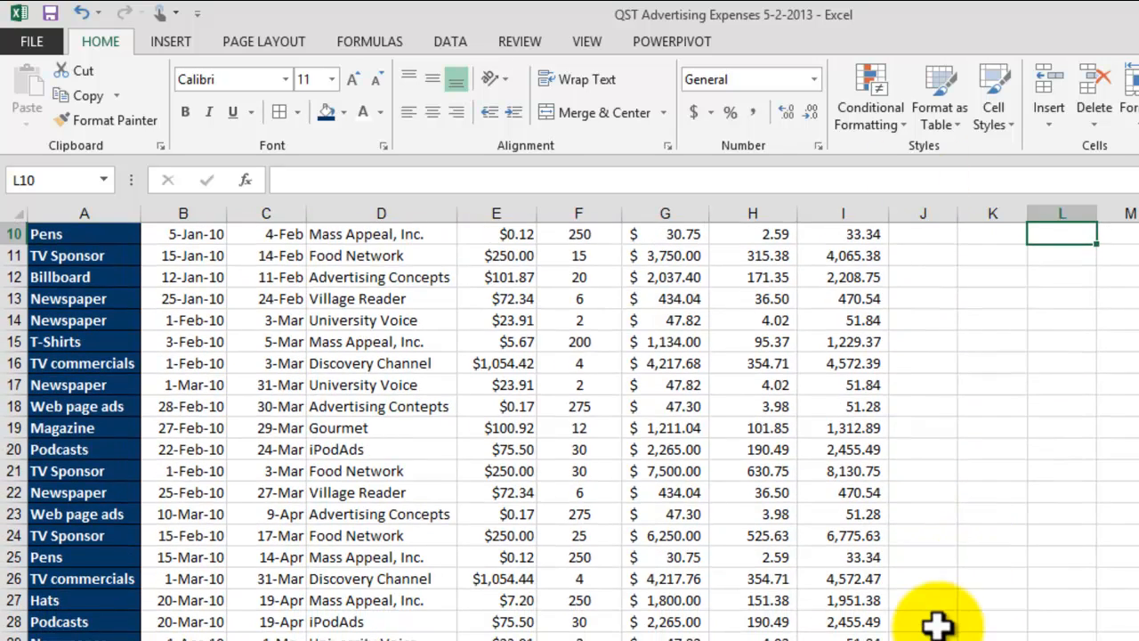
{"action": "scroll", "coordinate": [941, 623], "scroll_direction": "down", "scroll_amount": 1}
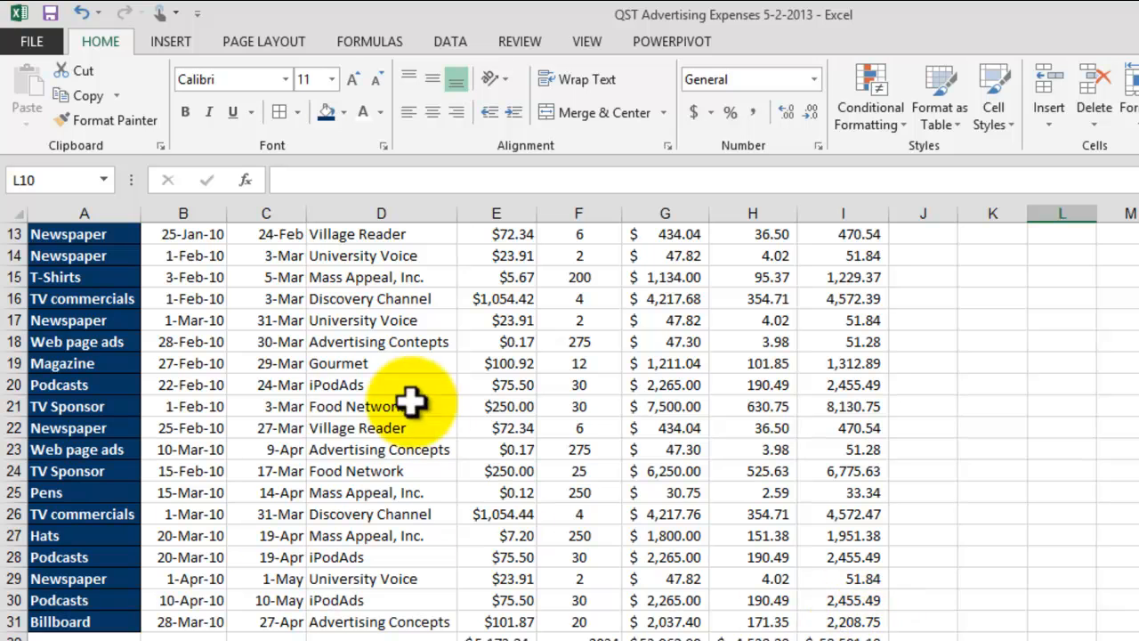
{"action": "left_click", "coordinate": [10, 364]}
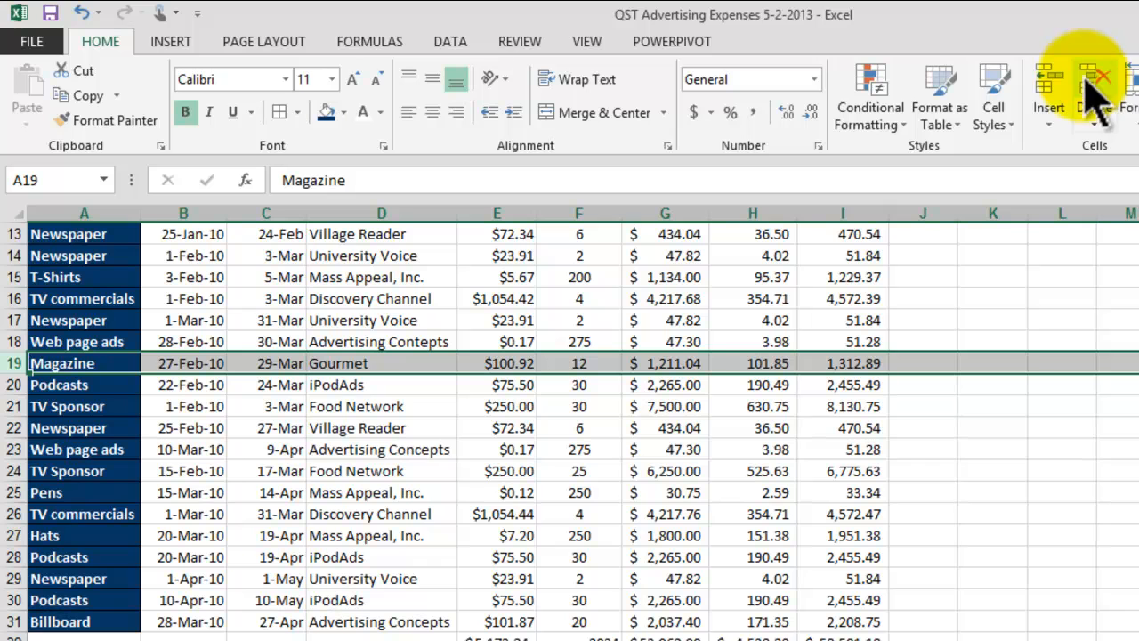
{"action": "left_click", "coordinate": [1101, 117]}
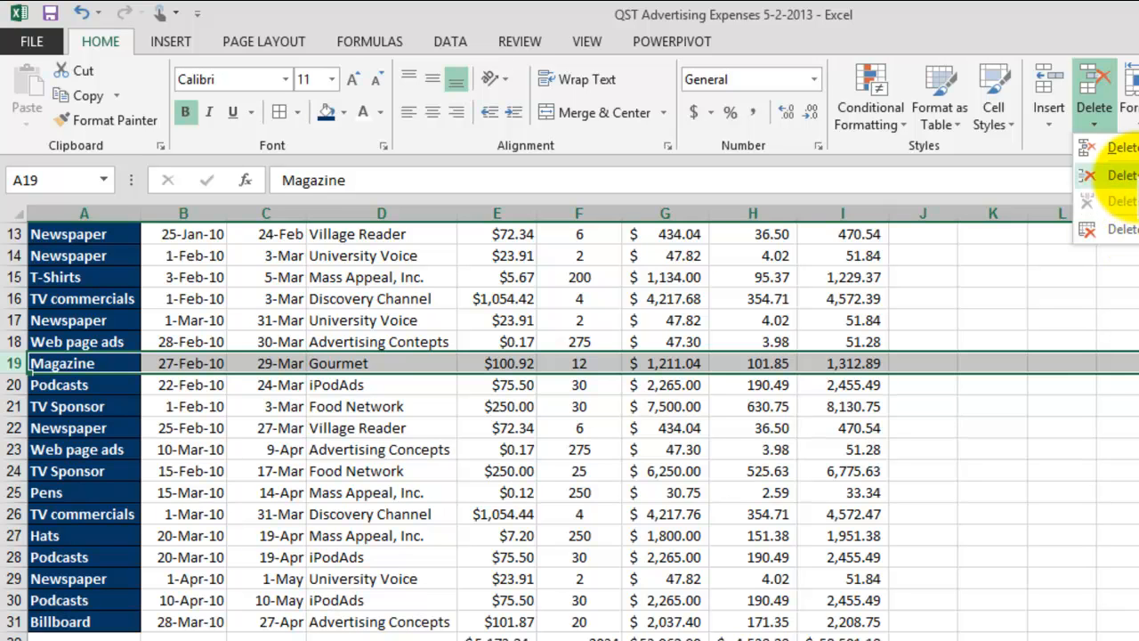
{"action": "left_click", "coordinate": [1108, 175]}
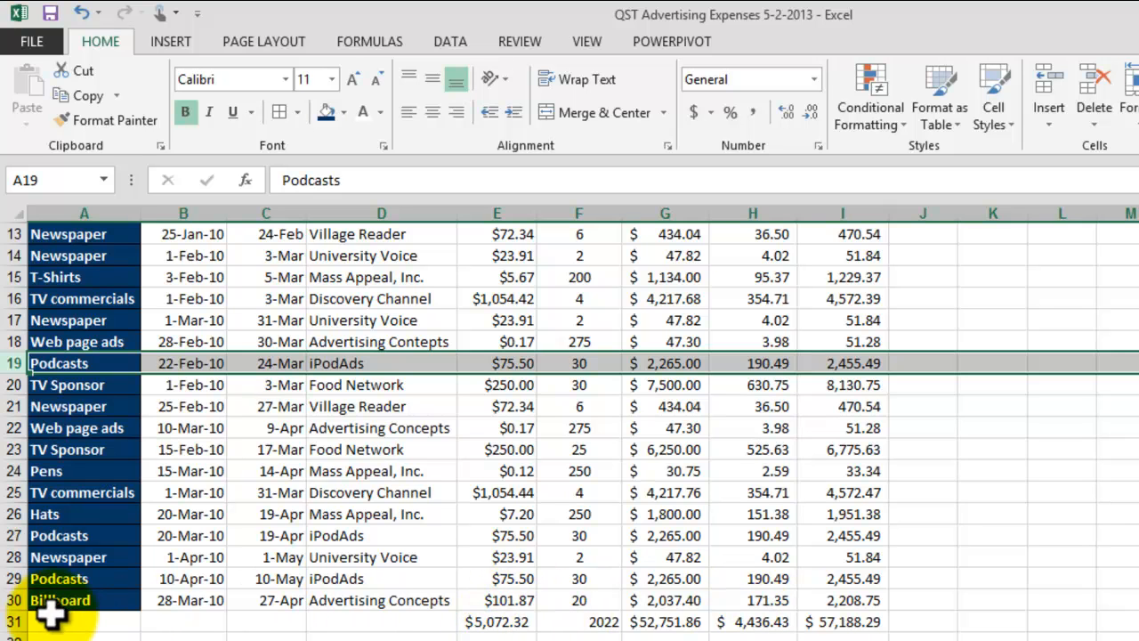
Insert a blank sheet row above the totals in row 31, directly below the last Billboard entry.
{"action": "left_click", "coordinate": [9, 622]}
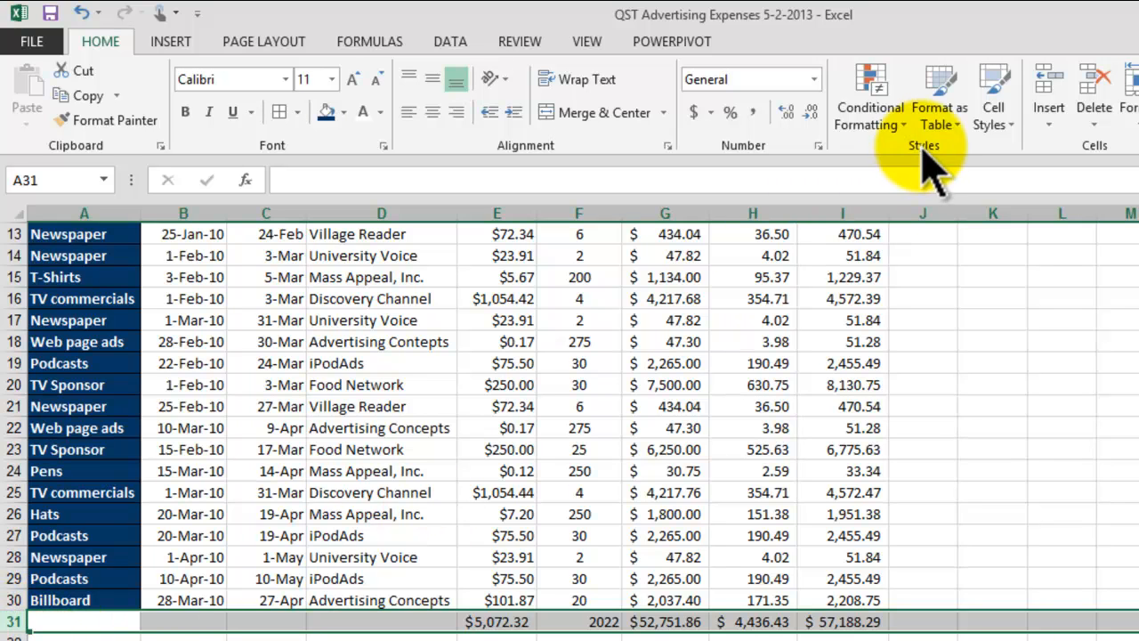
{"action": "left_click", "coordinate": [1049, 117]}
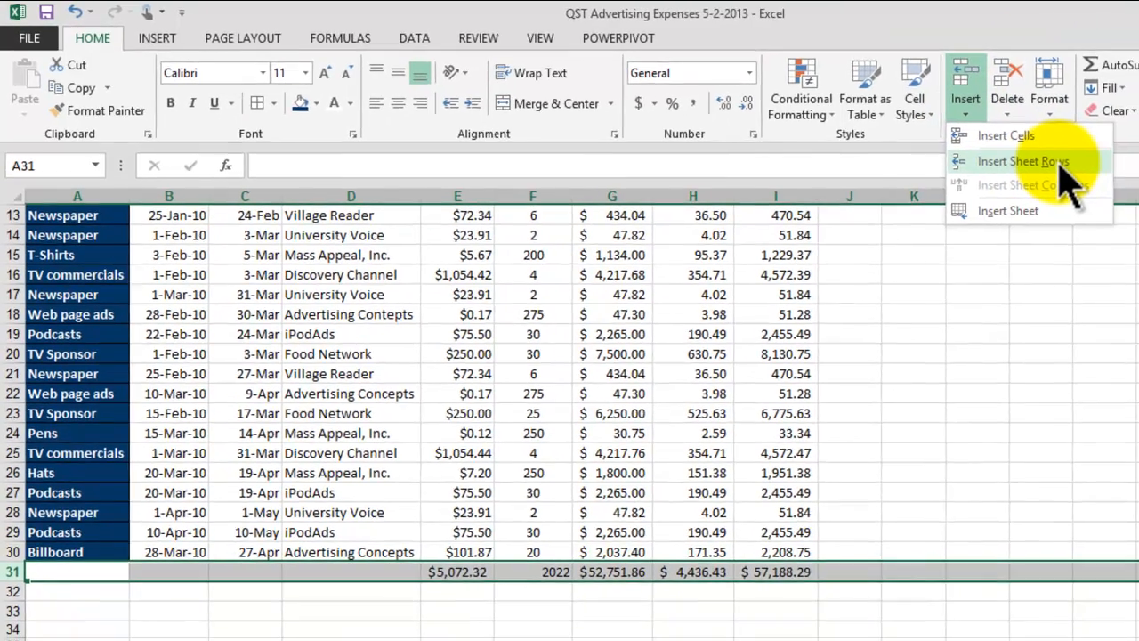
{"action": "left_click", "coordinate": [1112, 176]}
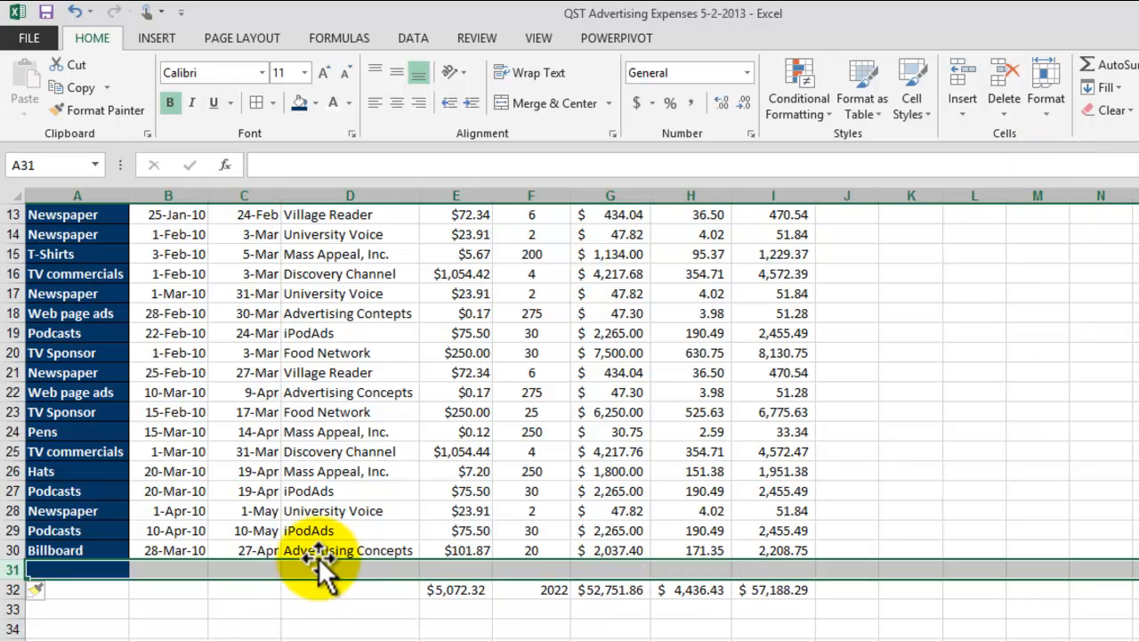
{"action": "left_click", "coordinate": [910, 609]}
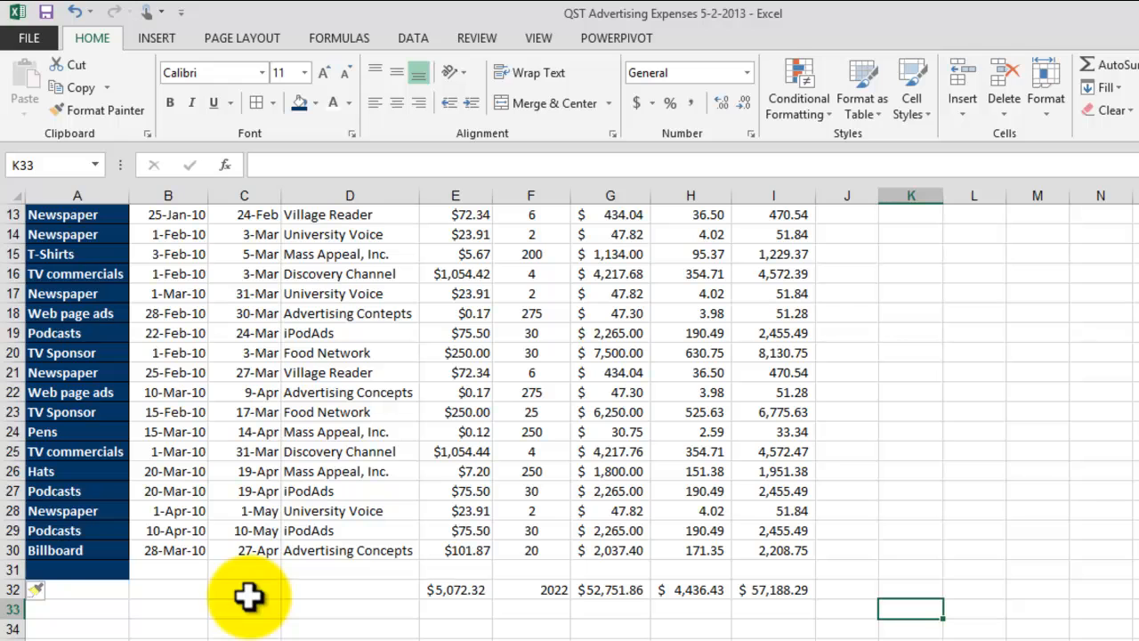
Remove the dark blue fill from cell A31 in the blank row by setting it to No Fill.
{"action": "left_click", "coordinate": [101, 571]}
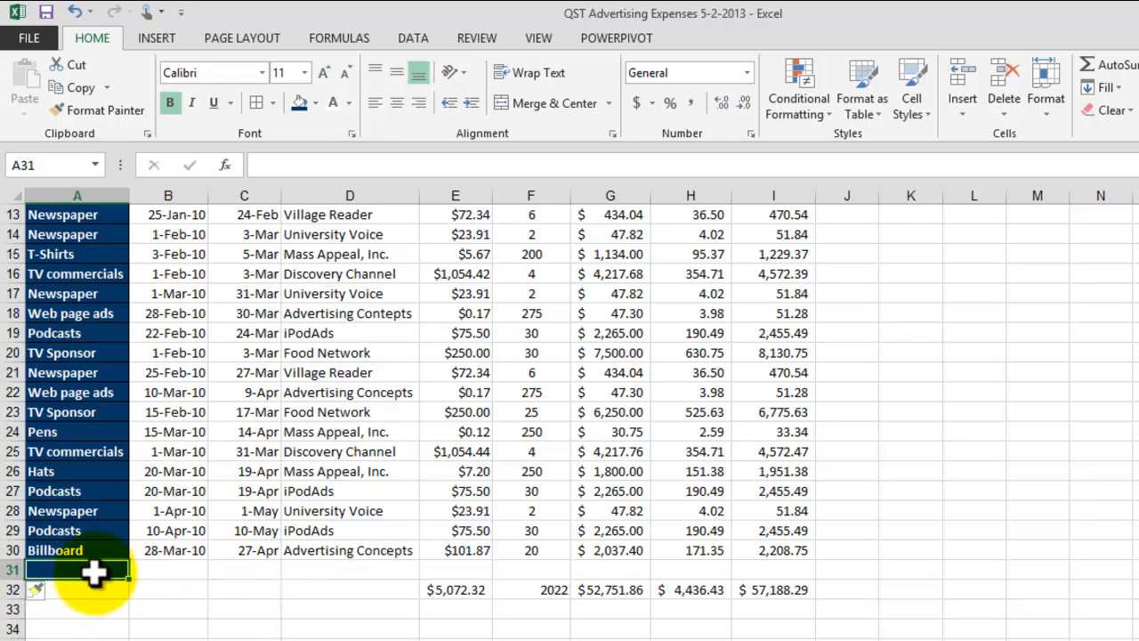
{"action": "left_click", "coordinate": [315, 102]}
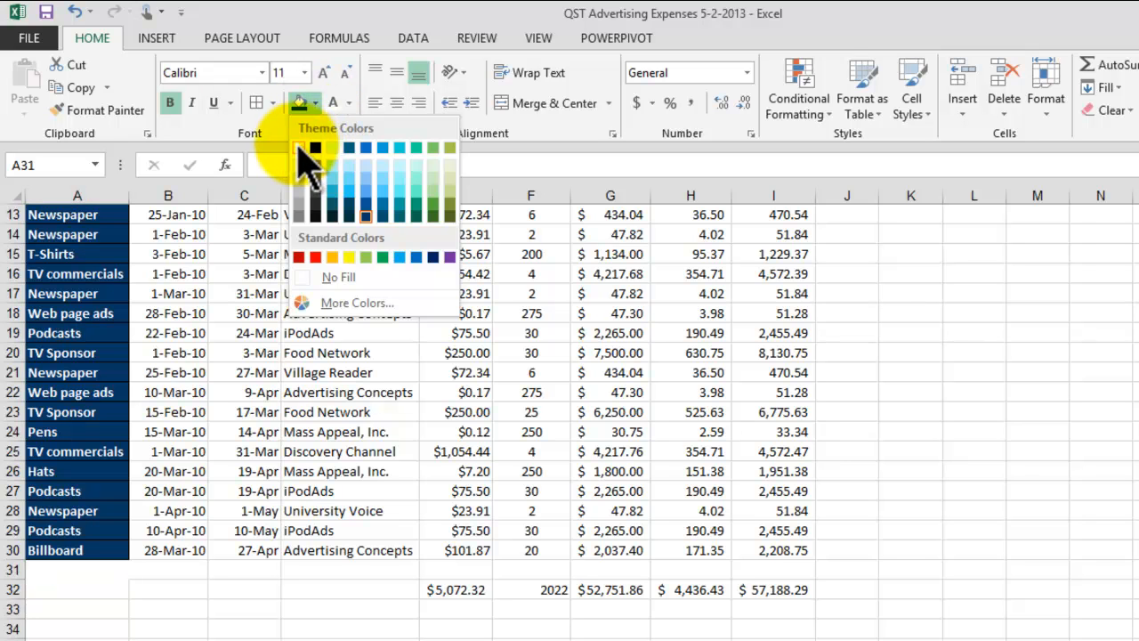
{"action": "left_click", "coordinate": [340, 277]}
{"action": "left_click", "coordinate": [908, 471]}
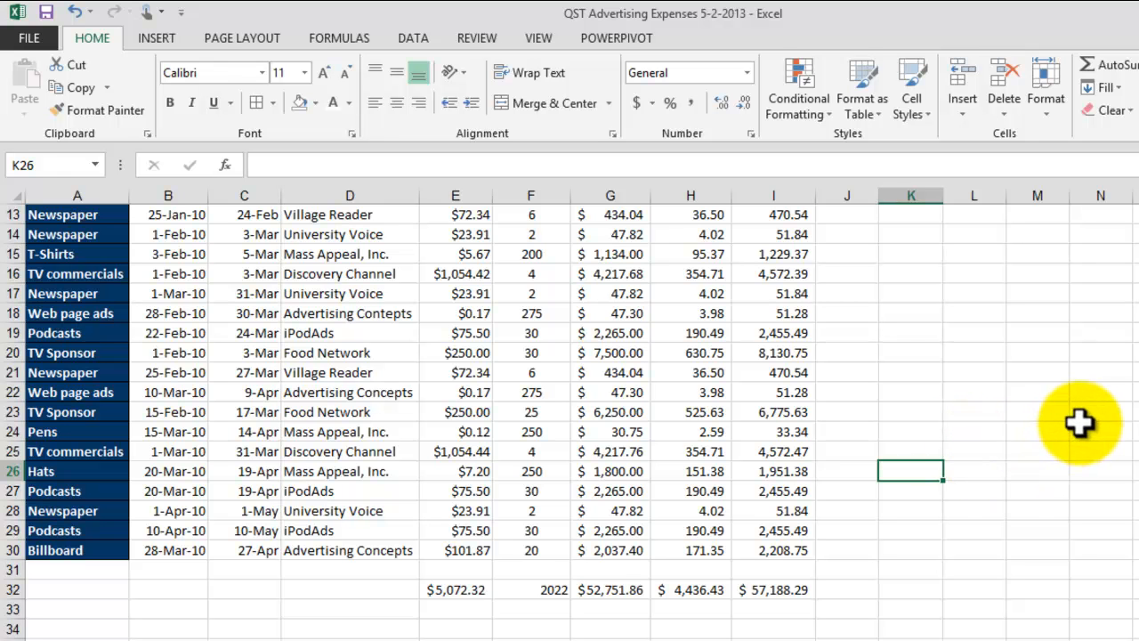
Apply All Borders to the data range B4:I30, from the first Inv. Date to the last Total.
{"action": "scroll", "coordinate": [1080, 423], "scroll_direction": "up", "scroll_amount": 4}
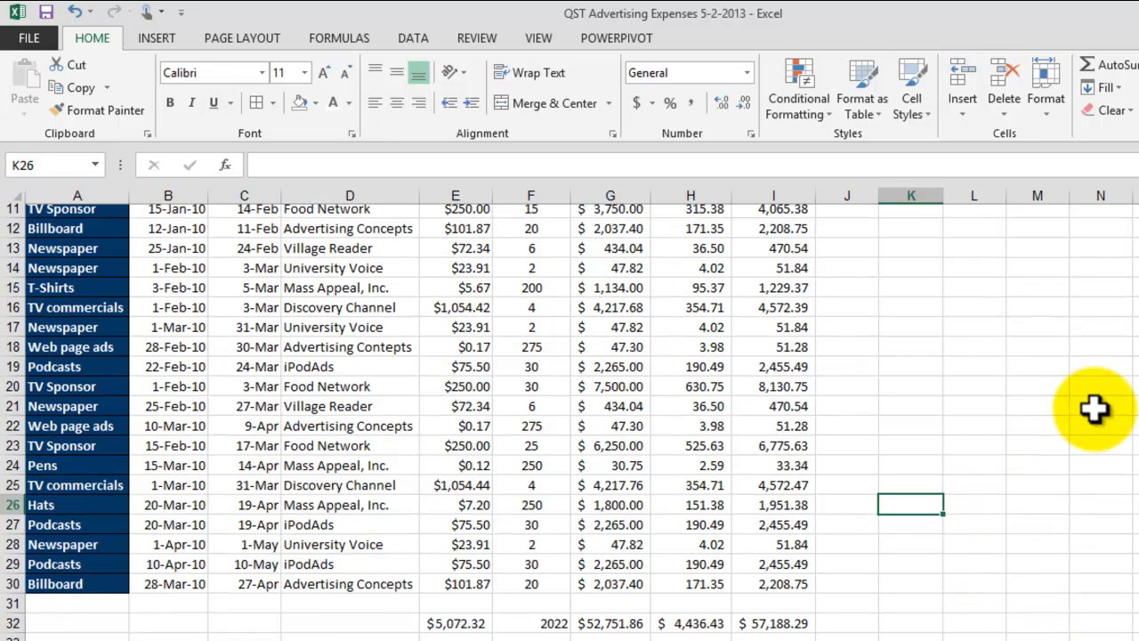
{"action": "scroll", "coordinate": [1110, 403], "scroll_direction": "down", "scroll_amount": 2}
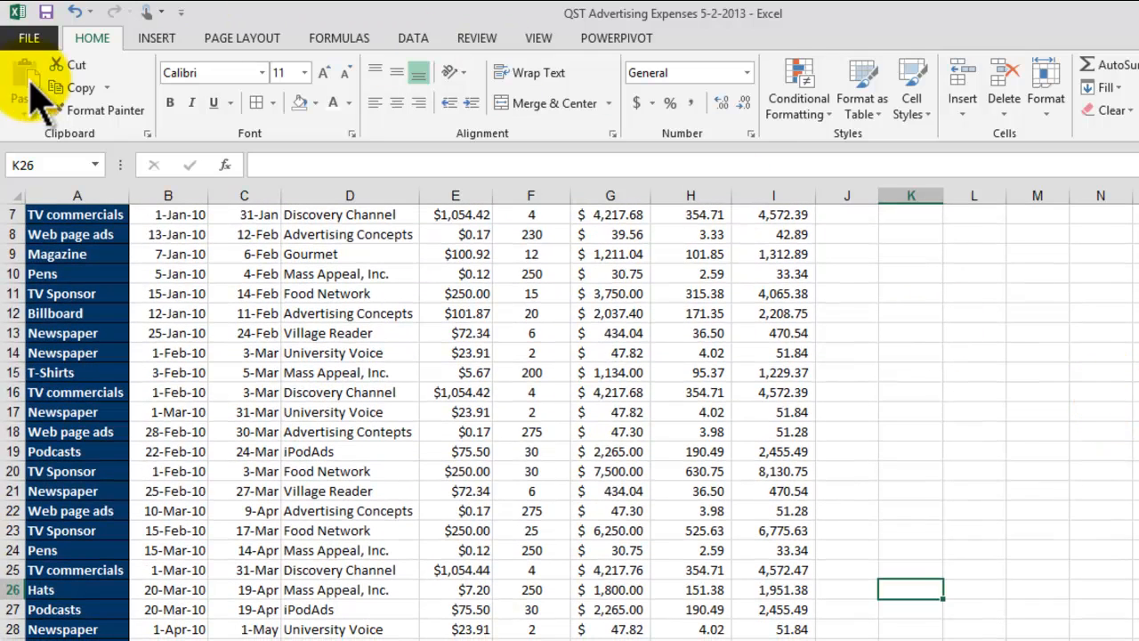
{"action": "scroll", "coordinate": [1056, 382], "scroll_direction": "down", "scroll_amount": 2}
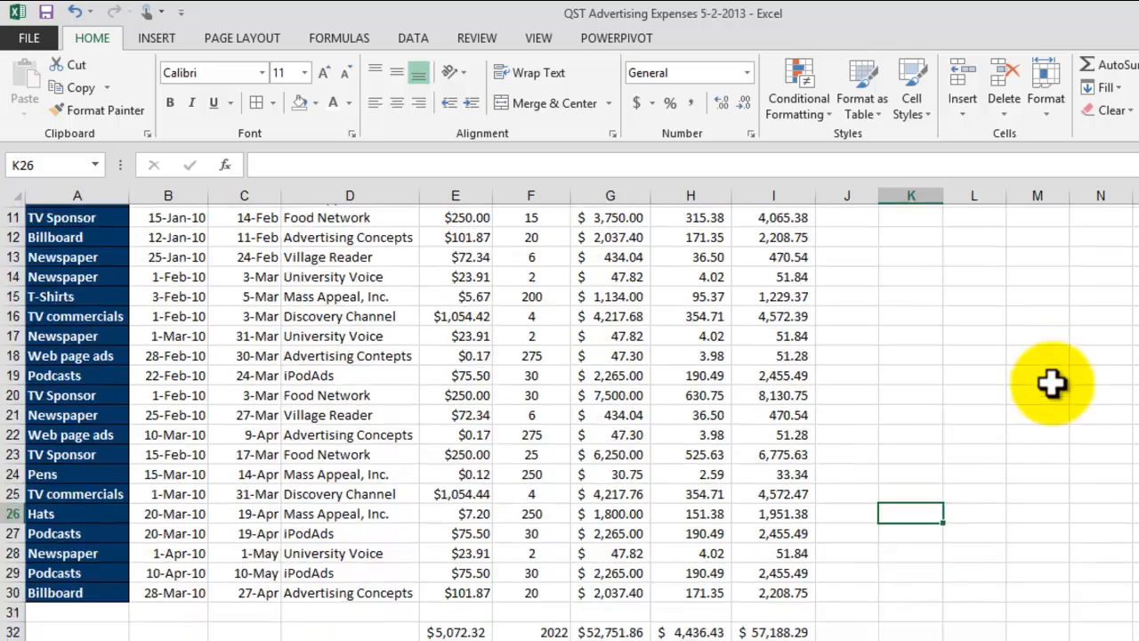
{"action": "scroll", "coordinate": [789, 450], "scroll_direction": "up", "scroll_amount": 4}
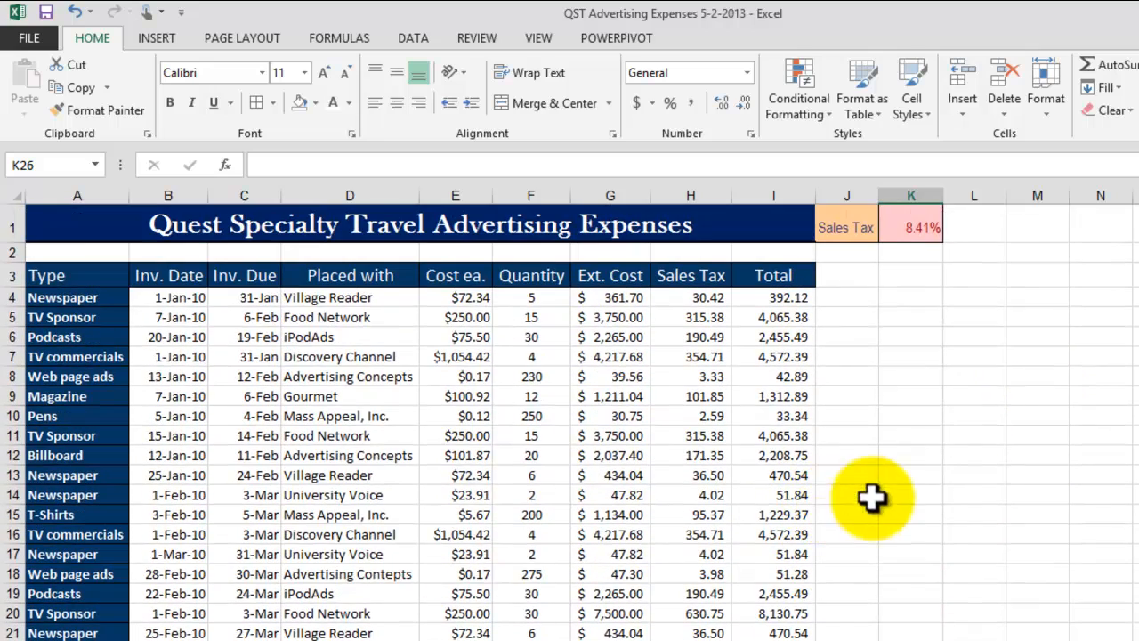
{"action": "left_click", "coordinate": [164, 298]}
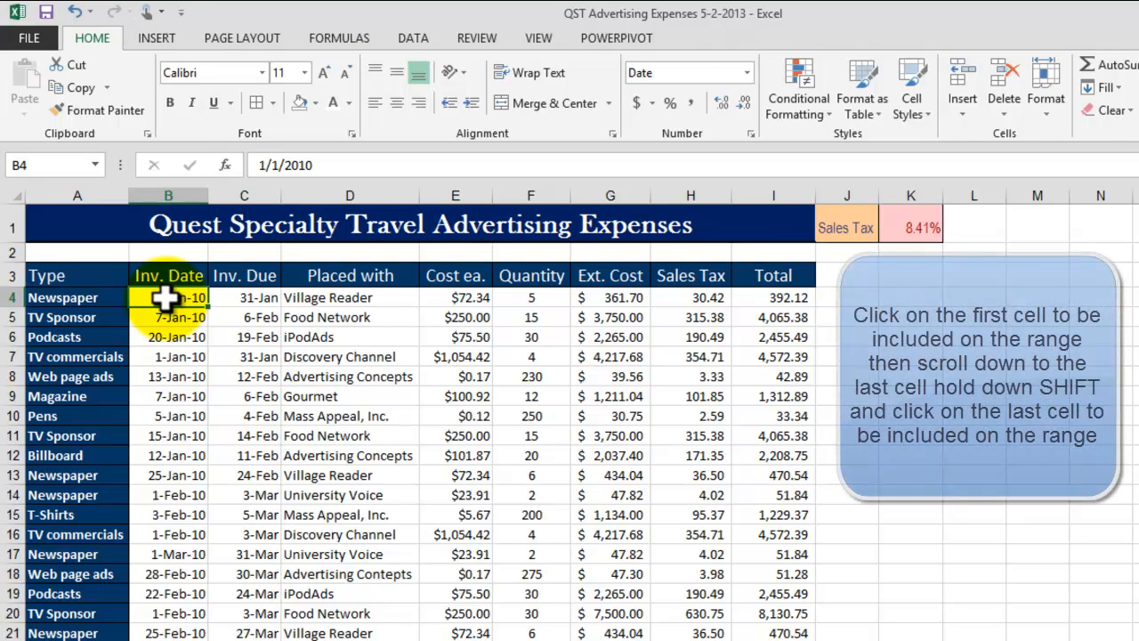
{"action": "scroll", "coordinate": [793, 374], "scroll_direction": "down", "scroll_amount": 3}
{"action": "scroll", "coordinate": [795, 427], "scroll_direction": "down", "scroll_amount": 1}
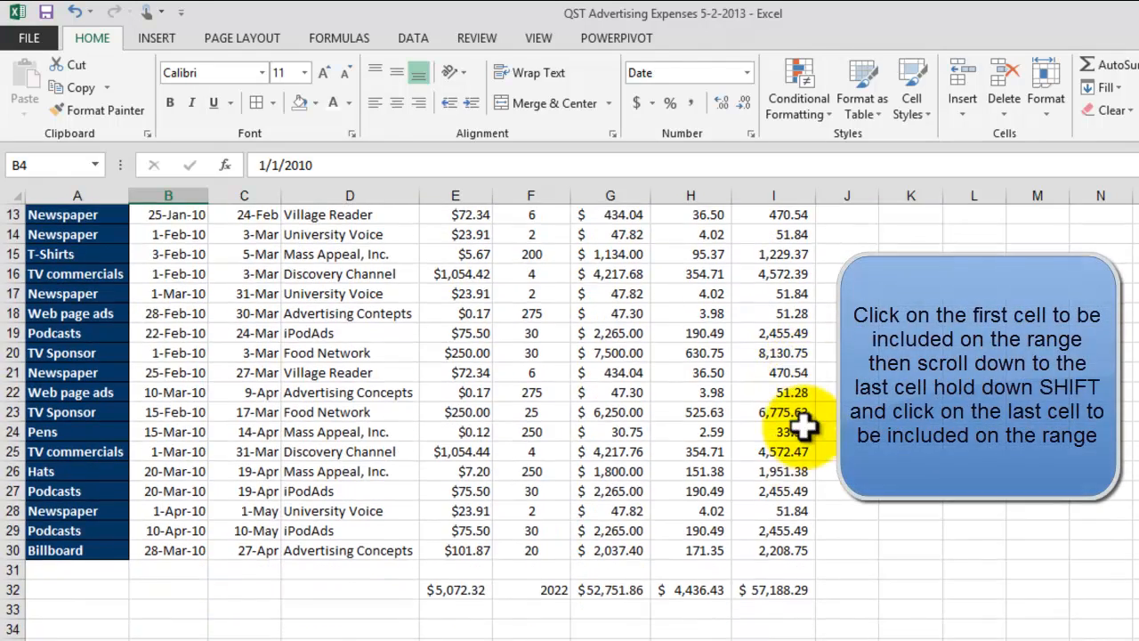
{"action": "left_click", "coordinate": [795, 550], "text": "shift"}
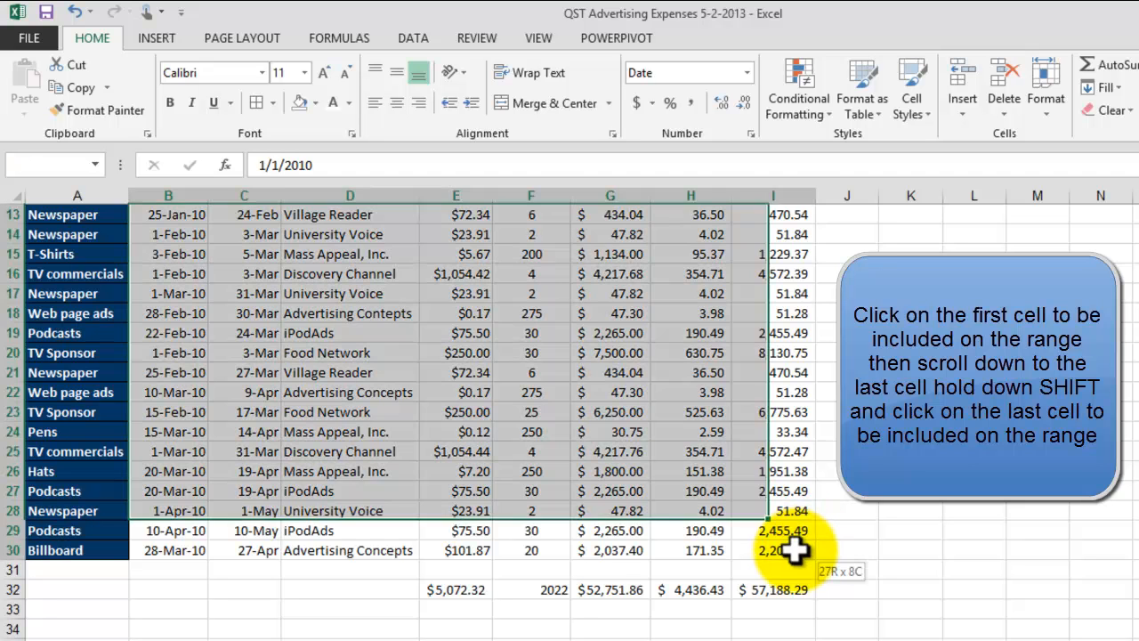
{"action": "scroll", "coordinate": [815, 521], "scroll_direction": "up", "scroll_amount": 4}
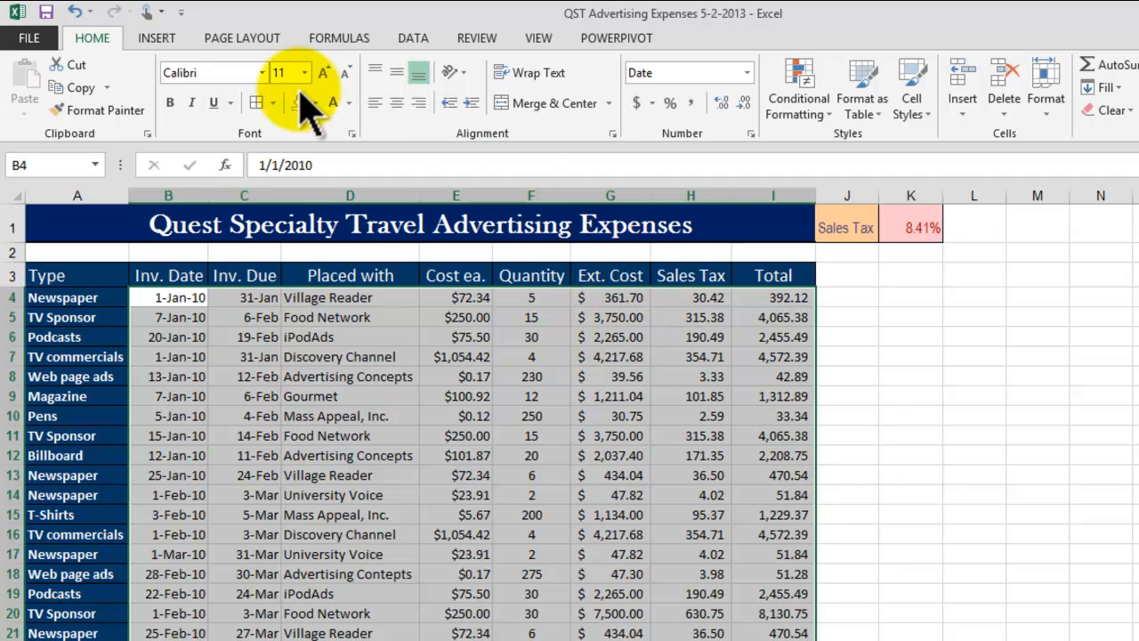
{"action": "left_click", "coordinate": [273, 103]}
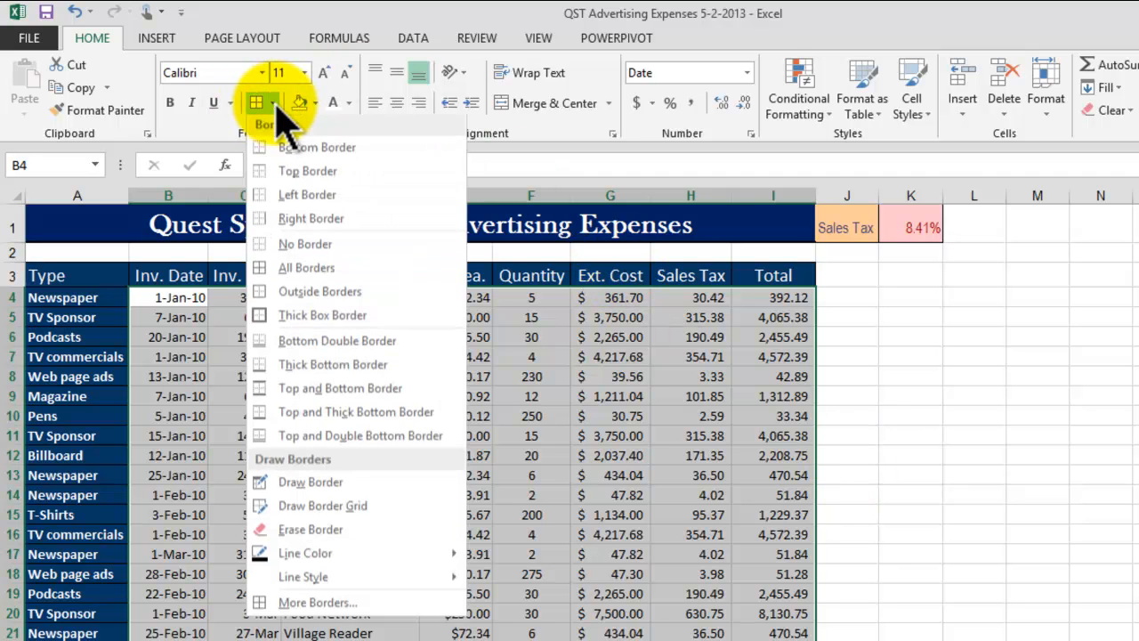
{"action": "left_click", "coordinate": [304, 273]}
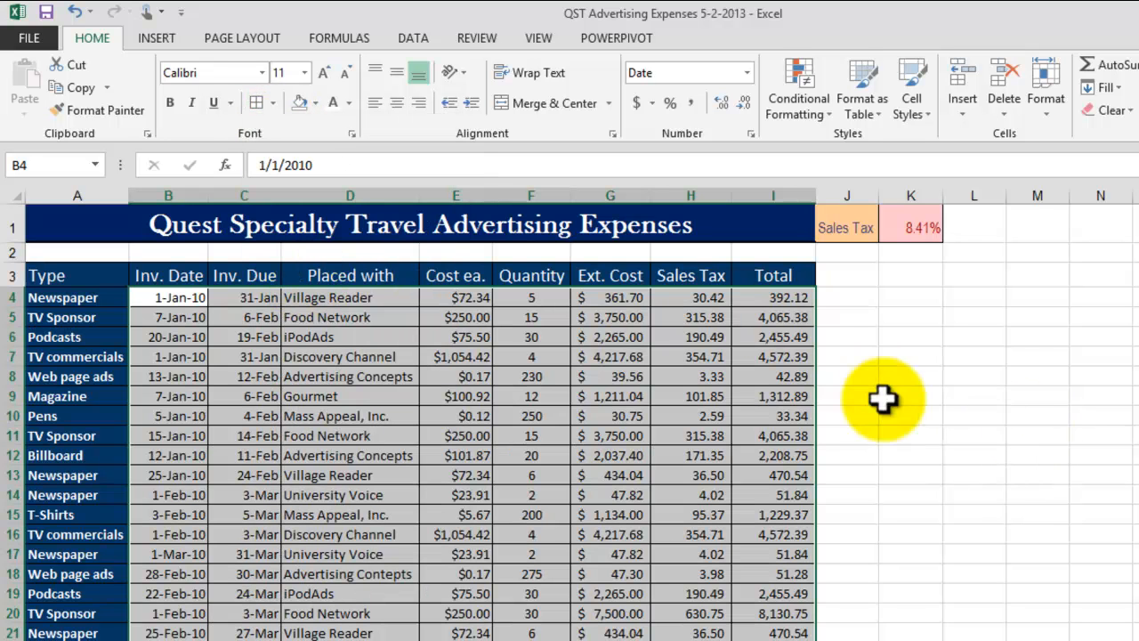
{"action": "left_click", "coordinate": [982, 357]}
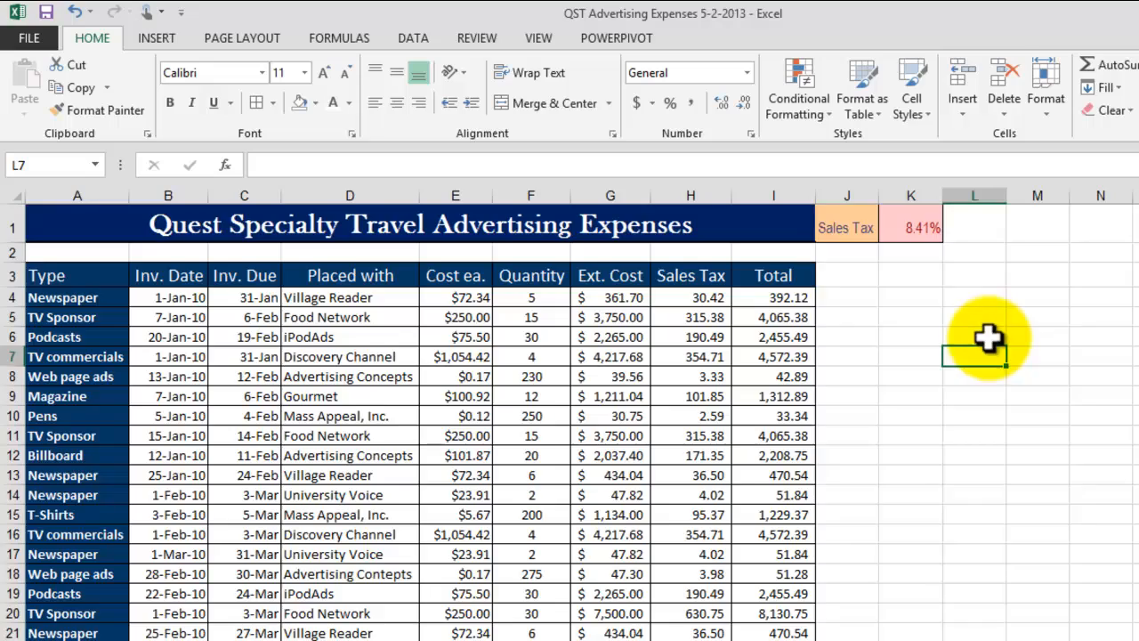
Apply All Borders to the totals in E32:I32 and center the Quantity total in F32 horizontally.
{"action": "scroll", "coordinate": [988, 338], "scroll_direction": "down", "scroll_amount": 1}
{"action": "scroll", "coordinate": [995, 331], "scroll_direction": "down", "scroll_amount": 4}
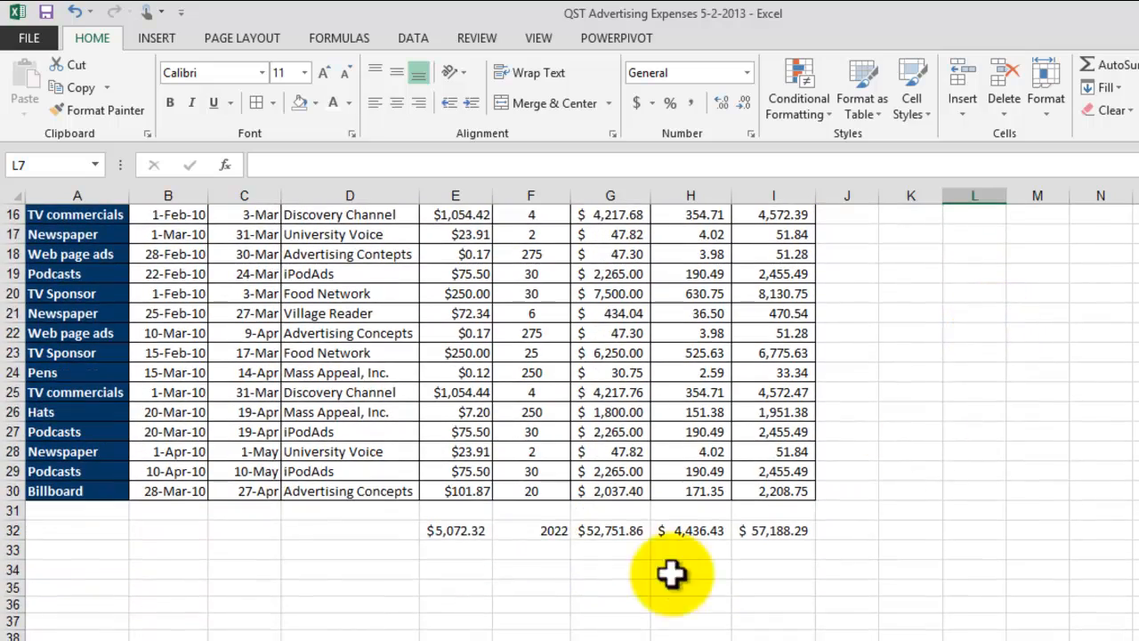
{"action": "left_click_drag", "start_coordinate": [449, 529], "coordinate": [793, 526]}
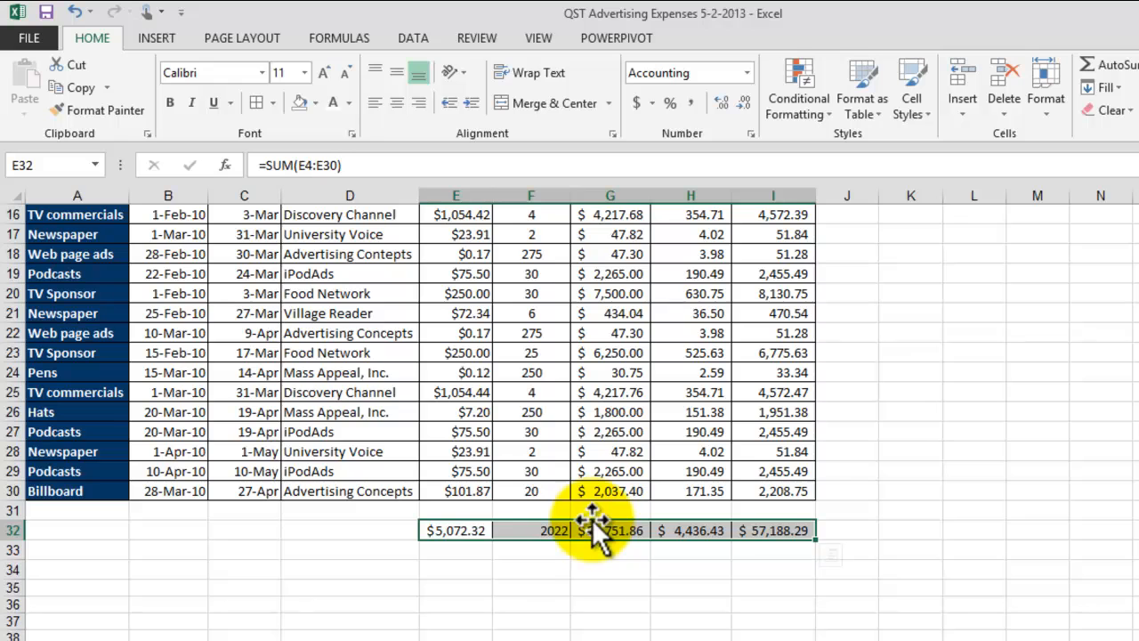
{"action": "left_click", "coordinate": [540, 531]}
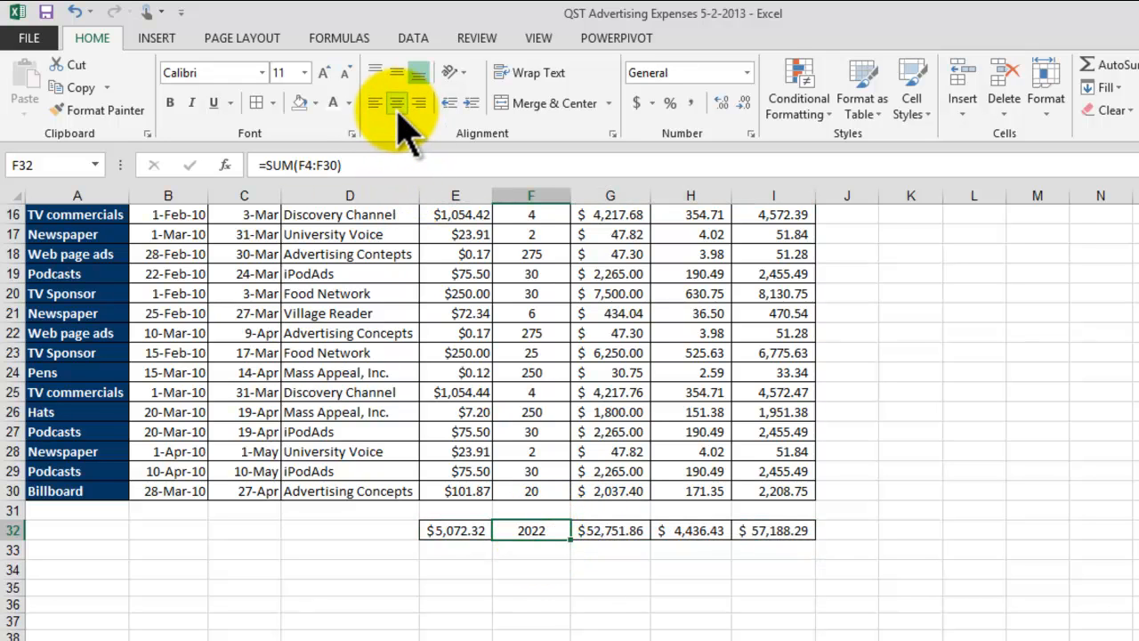
{"action": "left_click", "coordinate": [1024, 474]}
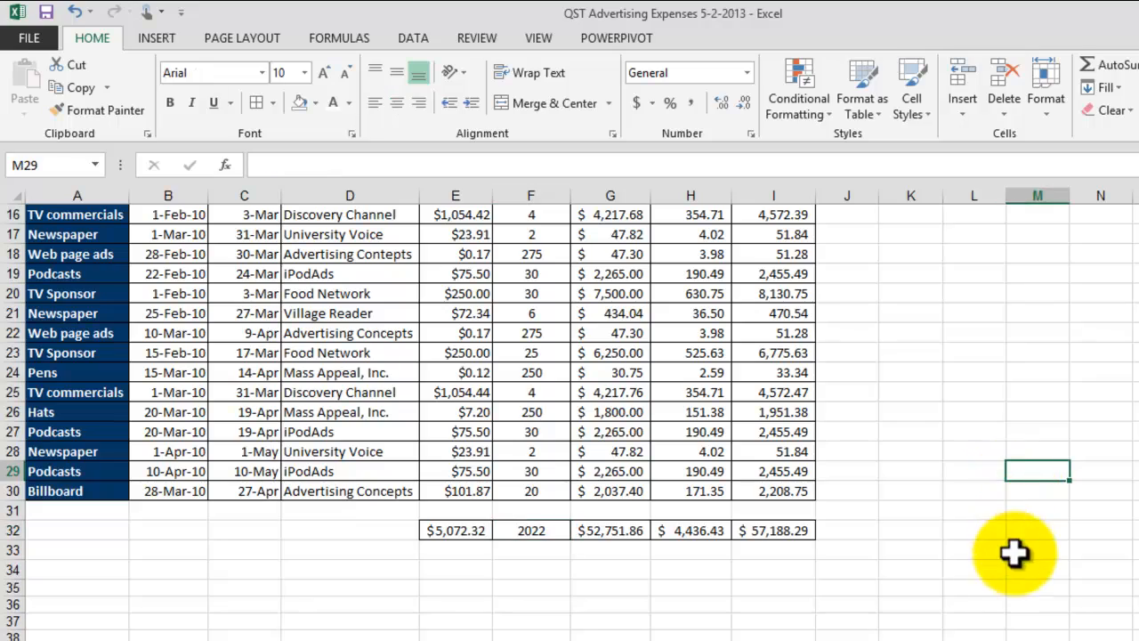
Open the workbook's print settings and set the page to Landscape Orientation.
{"action": "scroll", "coordinate": [1014, 553], "scroll_direction": "up", "scroll_amount": 4}
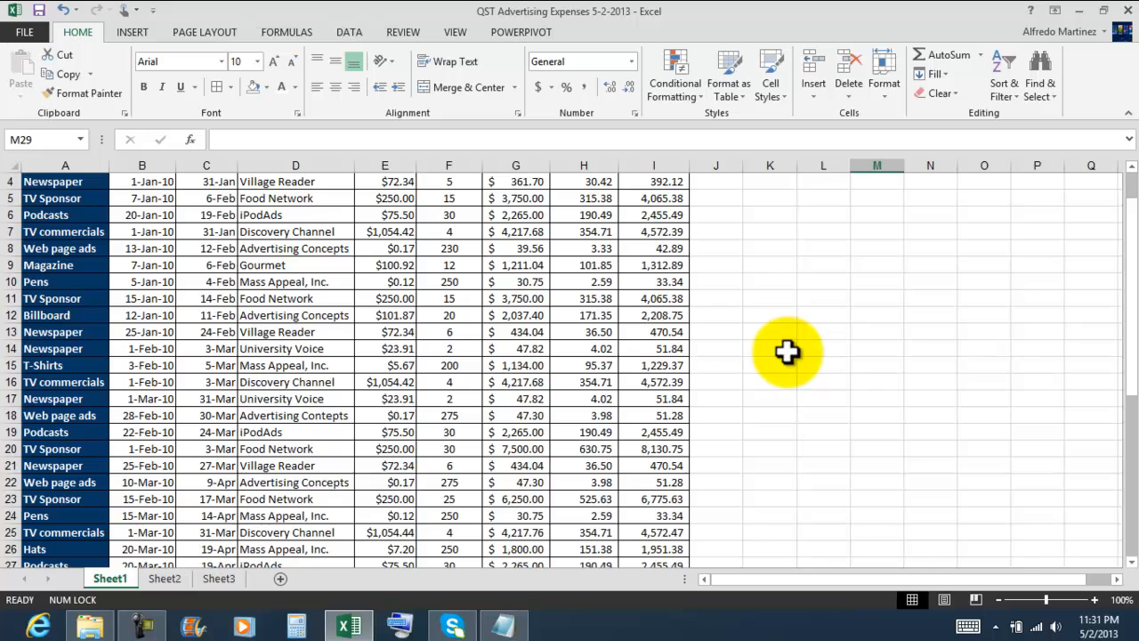
{"action": "left_click", "coordinate": [787, 352]}
{"action": "scroll", "coordinate": [839, 351], "scroll_direction": "up", "scroll_amount": 1}
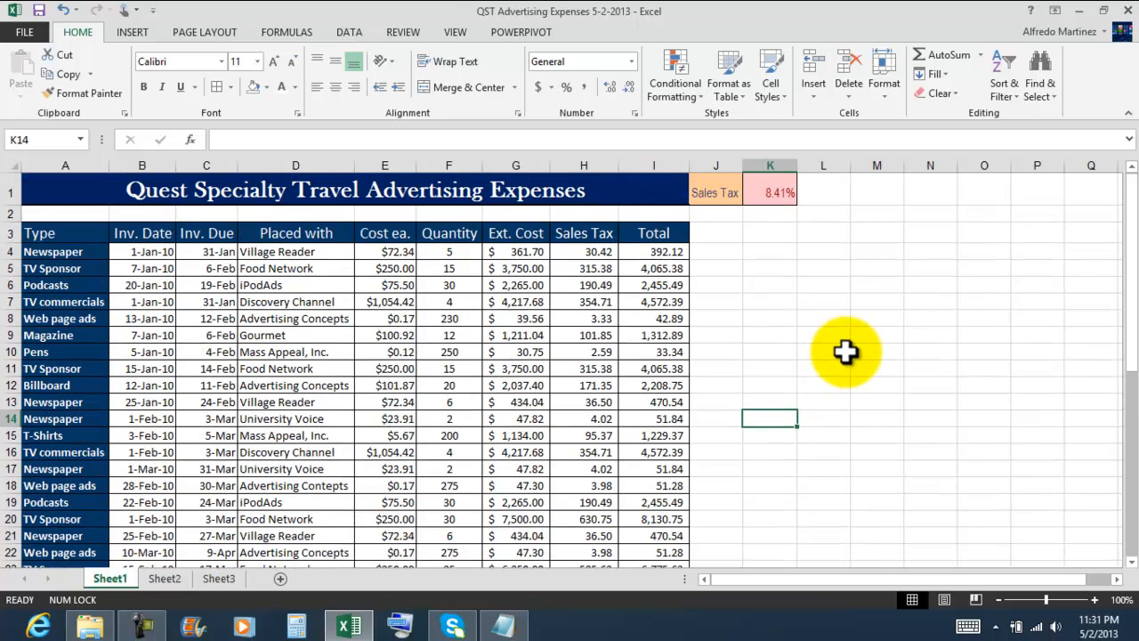
{"action": "left_click", "coordinate": [816, 318]}
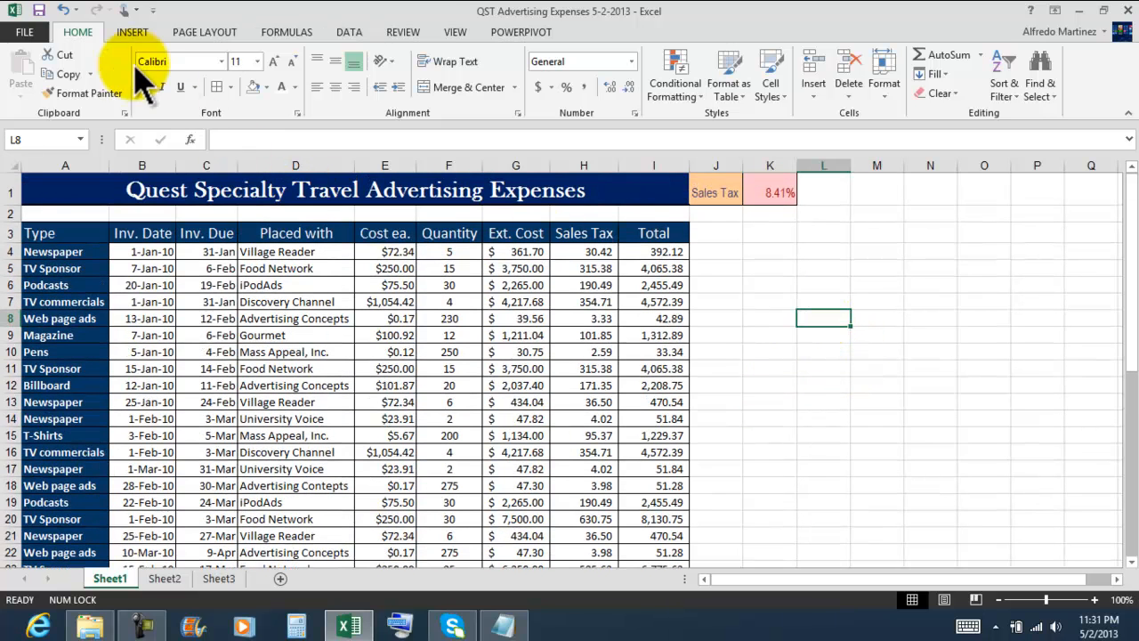
{"action": "left_click", "coordinate": [27, 32]}
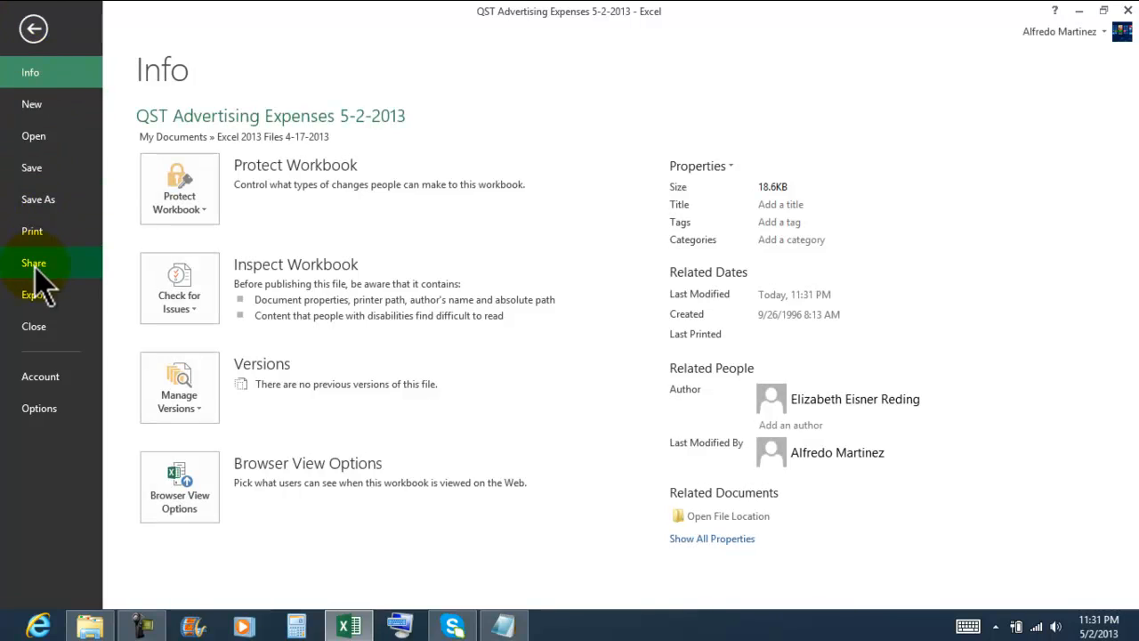
{"action": "left_click", "coordinate": [48, 235]}
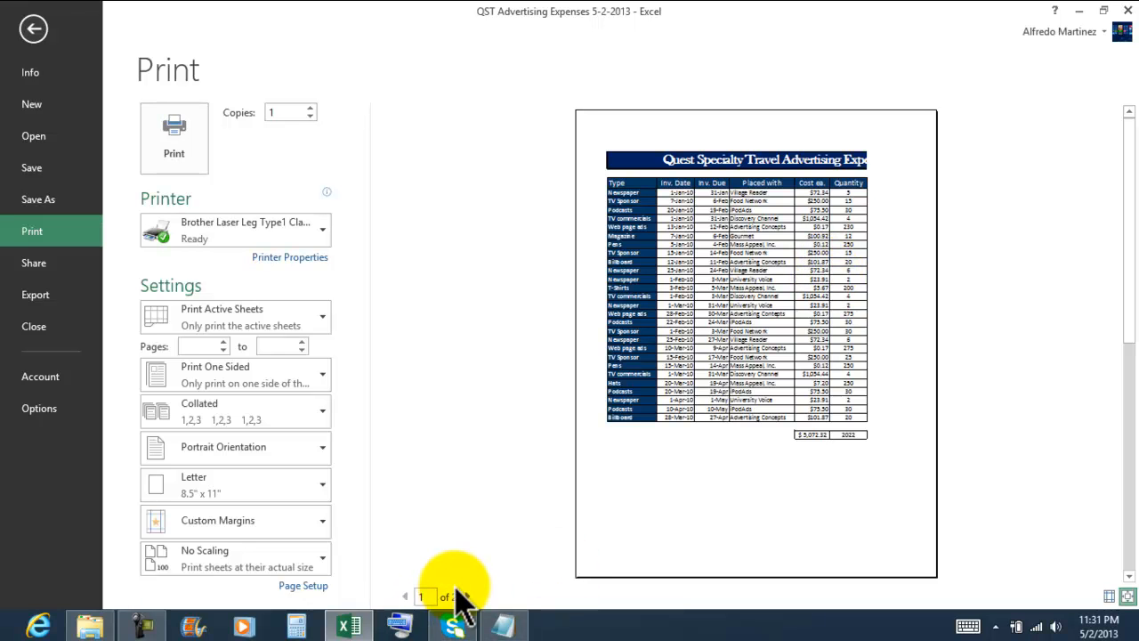
{"action": "left_click", "coordinate": [254, 451]}
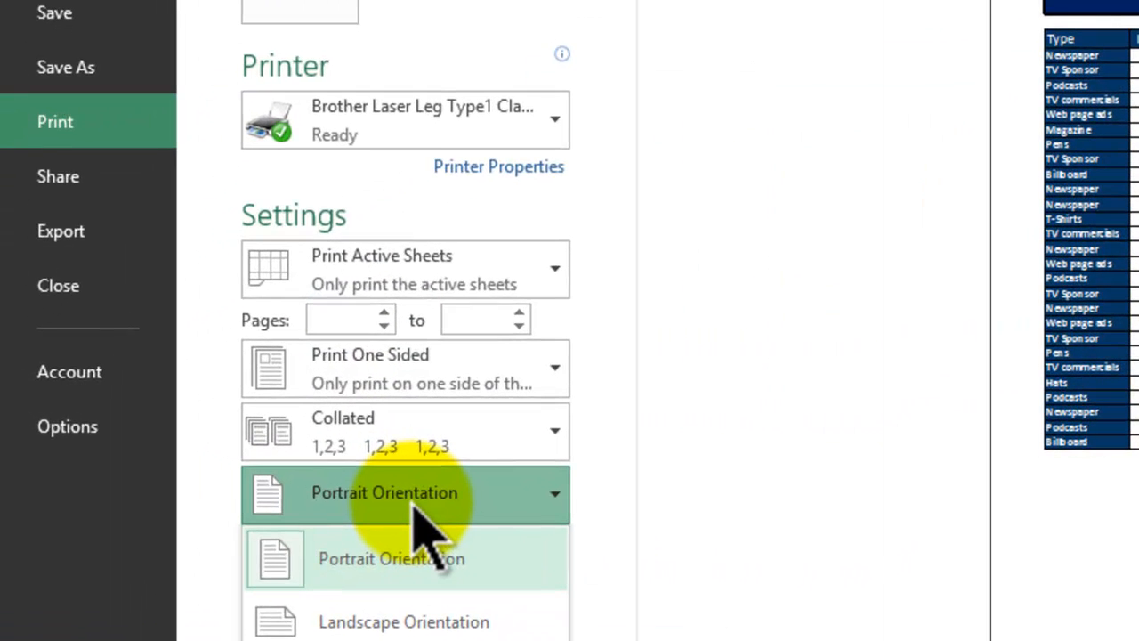
{"action": "left_click", "coordinate": [414, 621]}
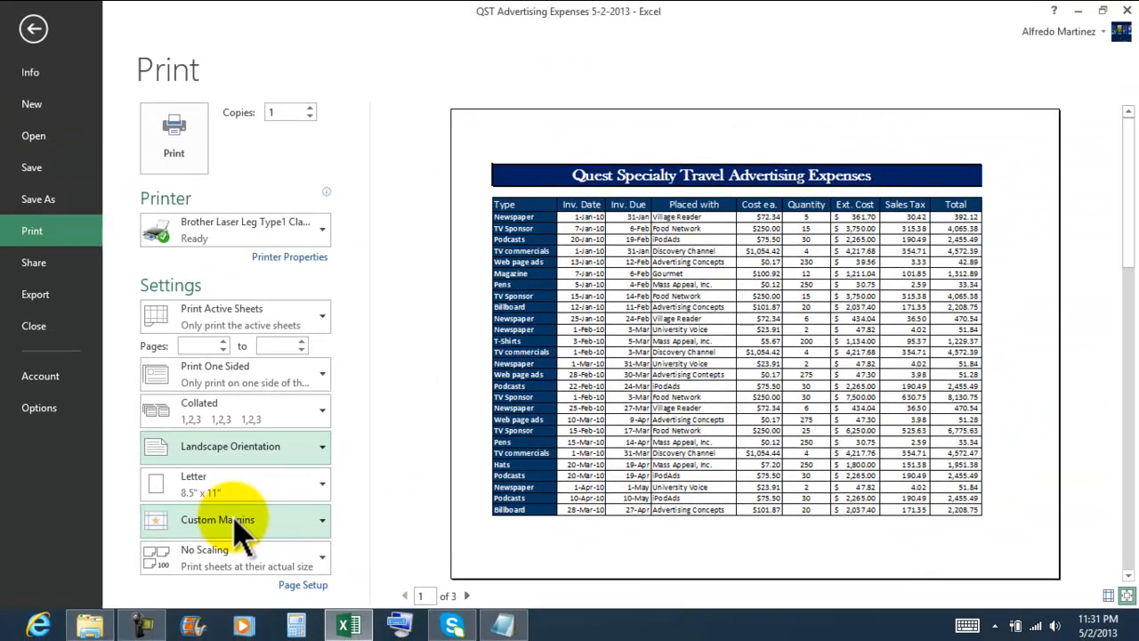
Preview the second and third print pages, set the scaling to Fit Sheet on One Page, and return to the worksheet.
{"action": "left_click", "coordinate": [467, 596]}
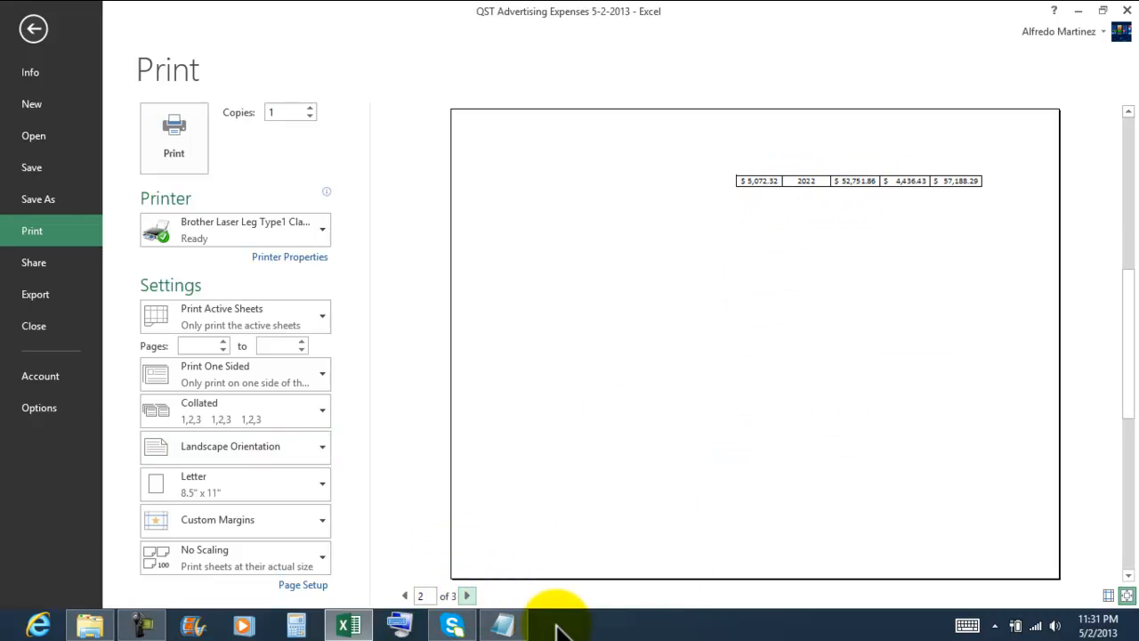
{"action": "left_click", "coordinate": [468, 596]}
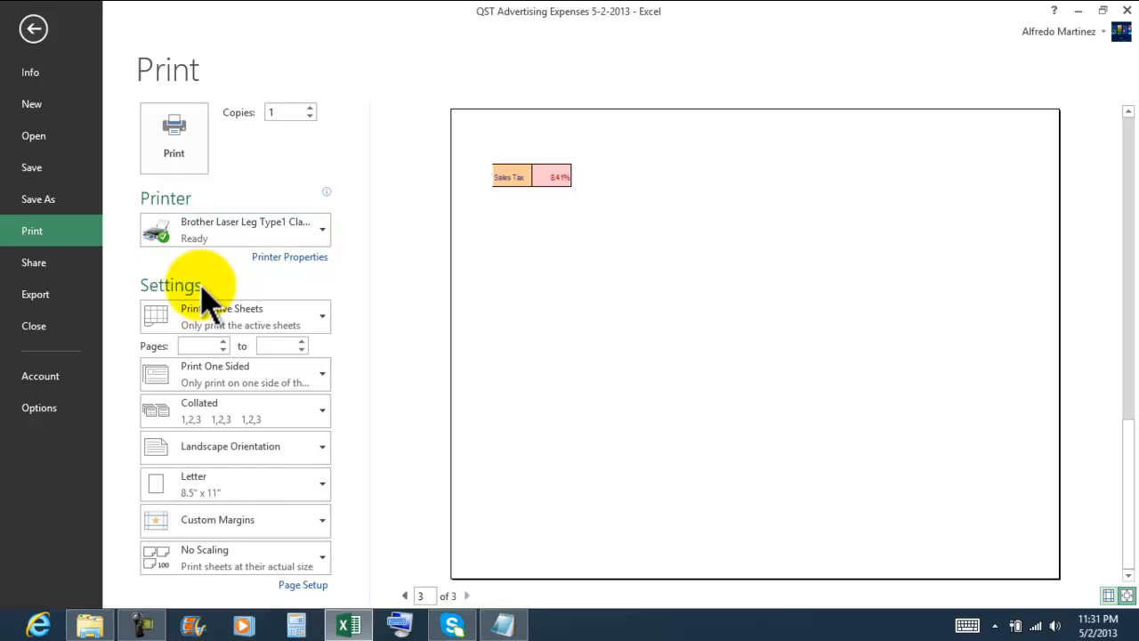
{"action": "left_click", "coordinate": [214, 554]}
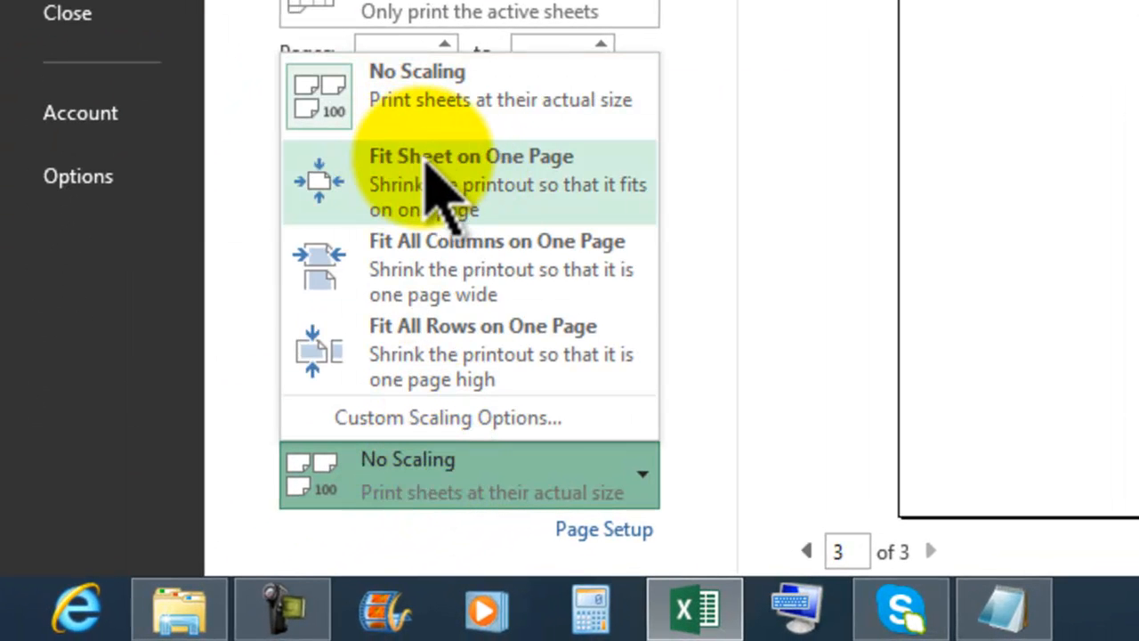
{"action": "left_click", "coordinate": [438, 168]}
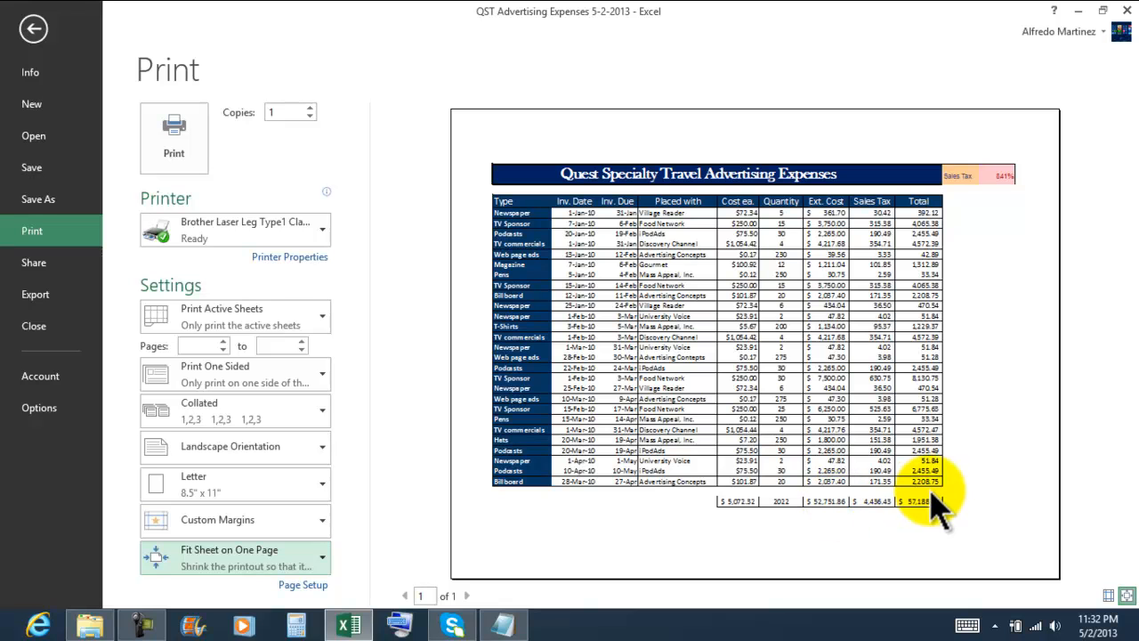
{"action": "left_click", "coordinate": [33, 30]}
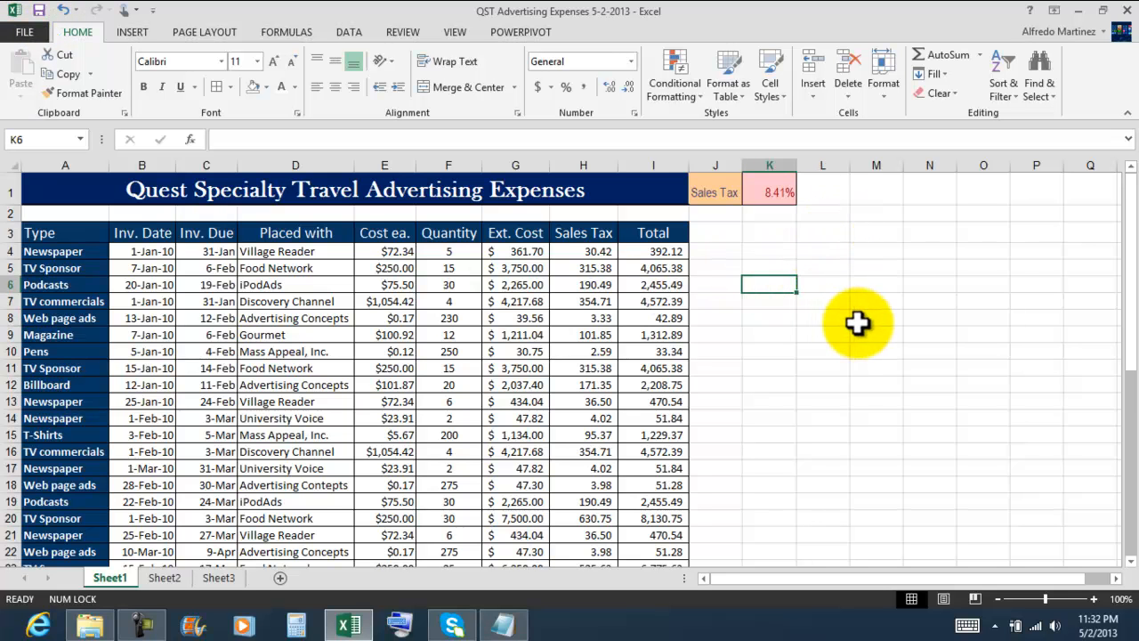
{"action": "scroll", "coordinate": [858, 323], "scroll_direction": "down", "scroll_amount": 6}
{"action": "scroll", "coordinate": [860, 323], "scroll_direction": "up", "scroll_amount": 5}
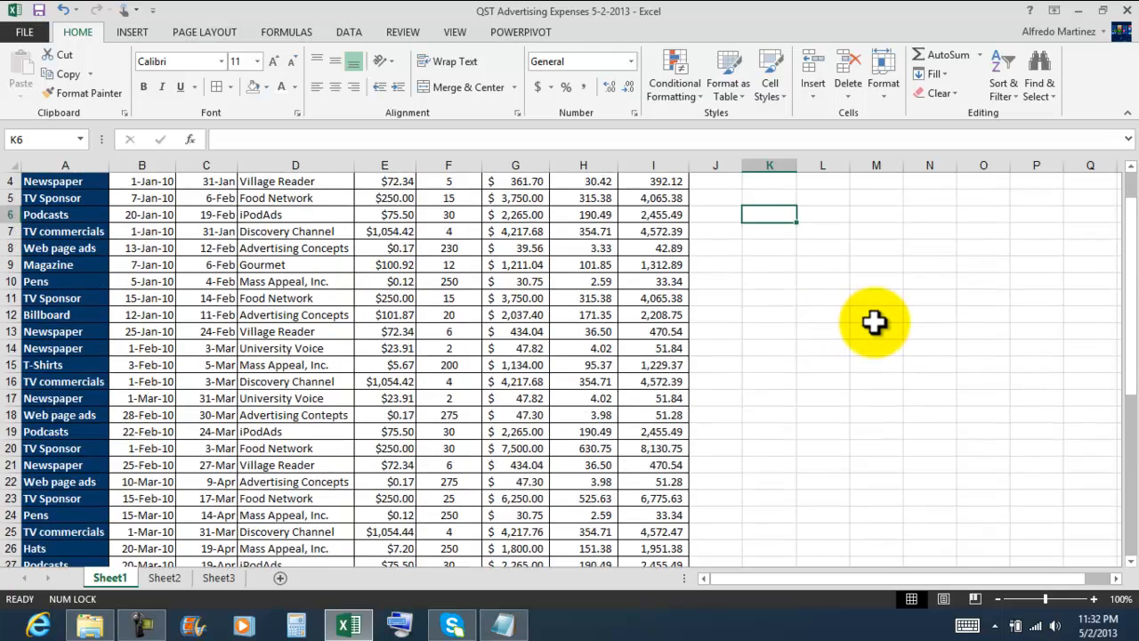
{"action": "scroll", "coordinate": [874, 323], "scroll_direction": "up", "scroll_amount": 1}
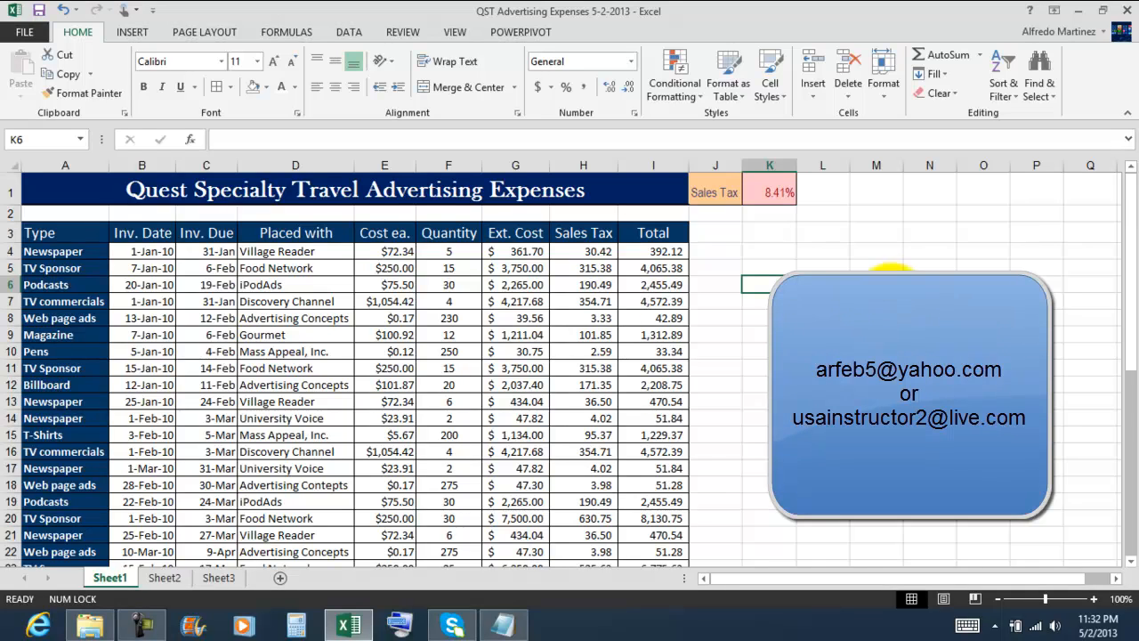
{"action": "scroll", "coordinate": [890, 267], "scroll_direction": "down", "scroll_amount": 2}
{"action": "scroll", "coordinate": [890, 267], "scroll_direction": "up", "scroll_amount": 2}
{"action": "scroll", "coordinate": [891, 287], "scroll_direction": "down", "scroll_amount": 4}
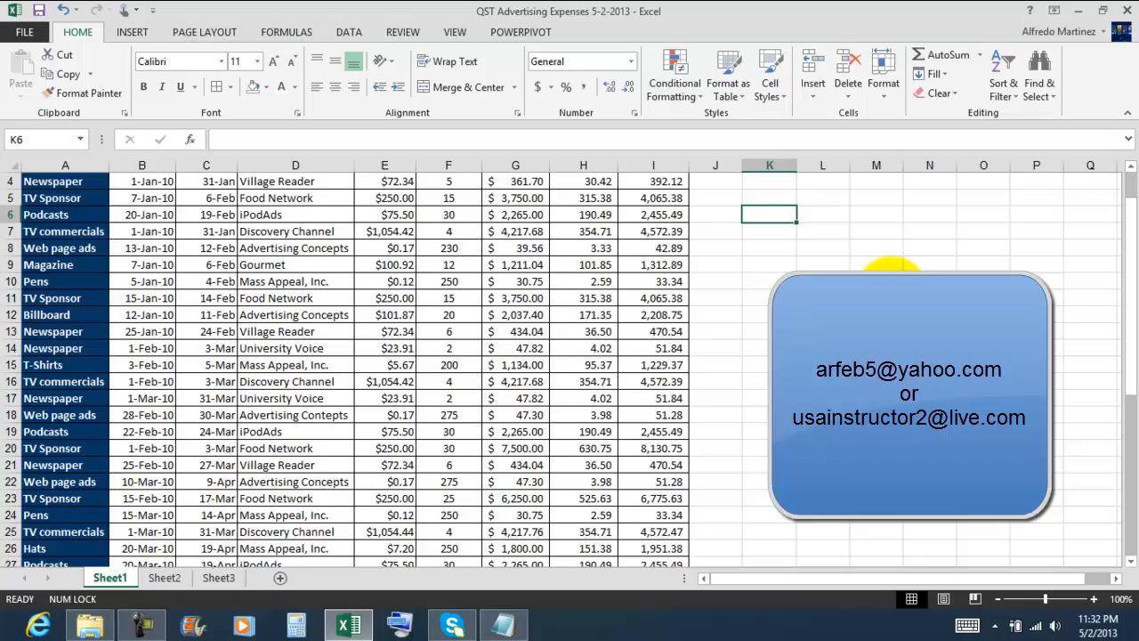
{"action": "scroll", "coordinate": [891, 289], "scroll_direction": "up", "scroll_amount": 2}
{"action": "scroll", "coordinate": [891, 289], "scroll_direction": "up", "scroll_amount": 2}
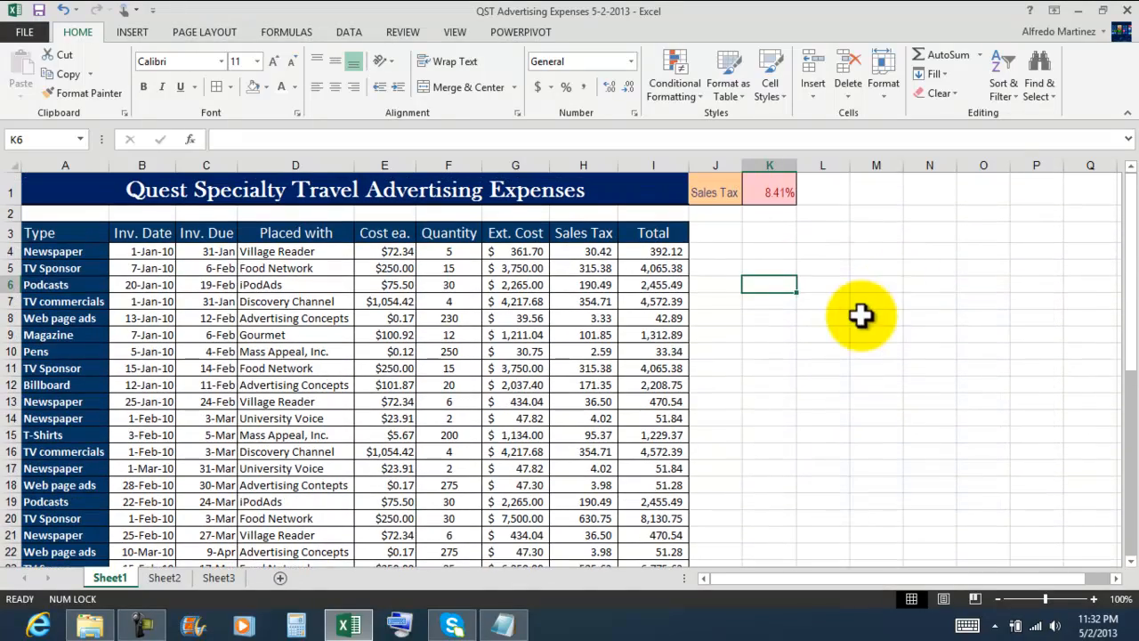
{"action": "left_click", "coordinate": [865, 315]}
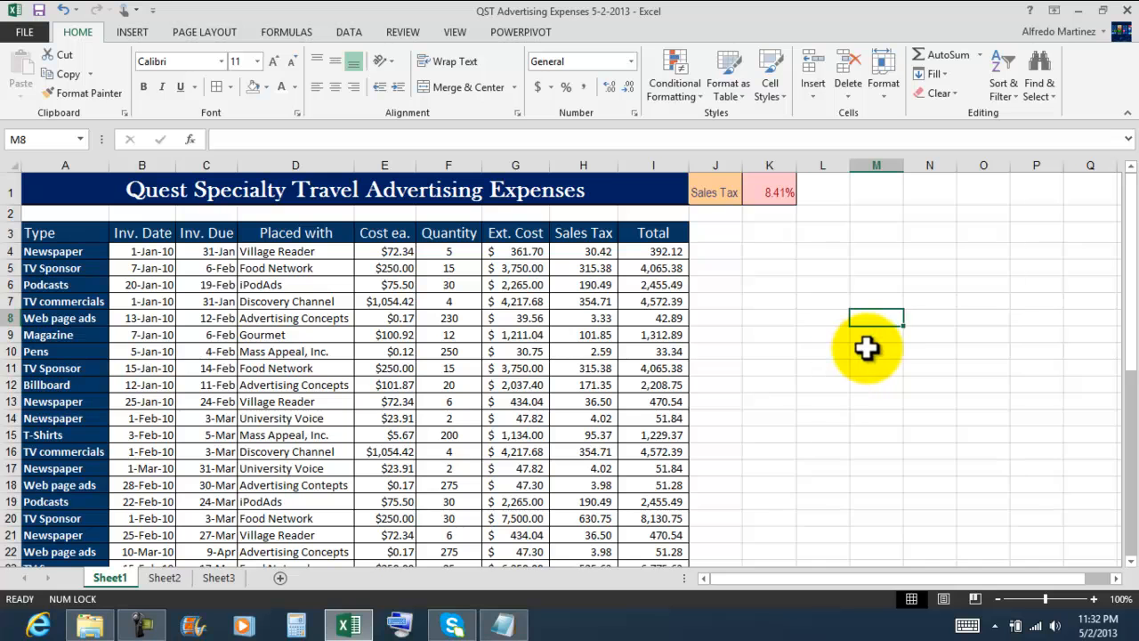
{"action": "left_click", "coordinate": [795, 336]}
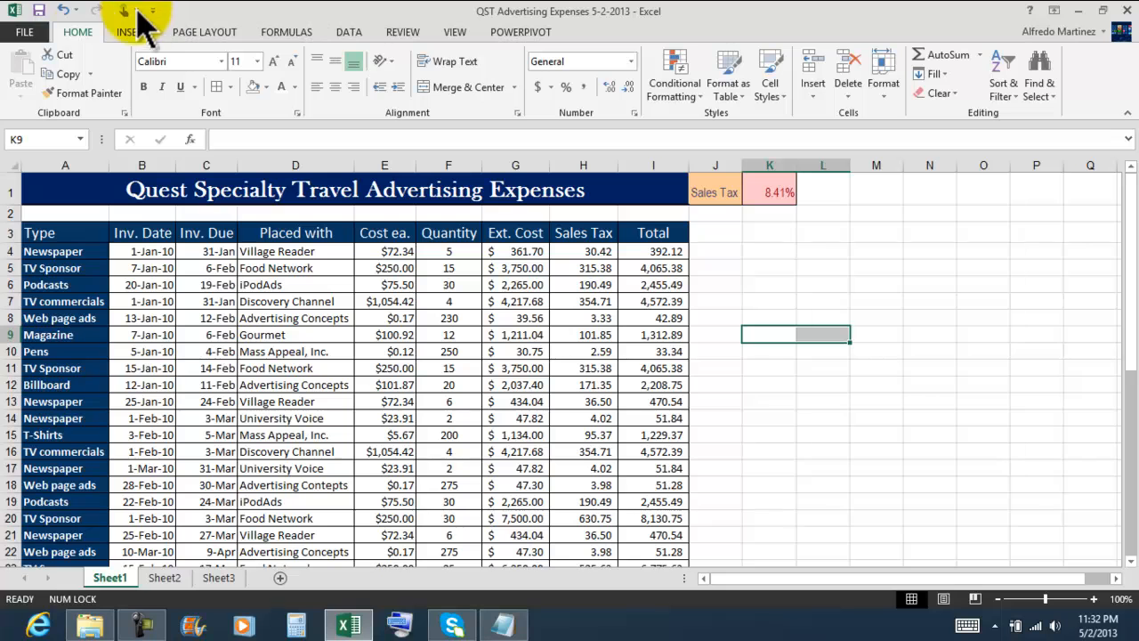
Close the QST Advertising Expenses workbook, the Unit C folder window and the Day 11-1 Formatting Worksheets note.
{"action": "left_click", "coordinate": [1128, 11]}
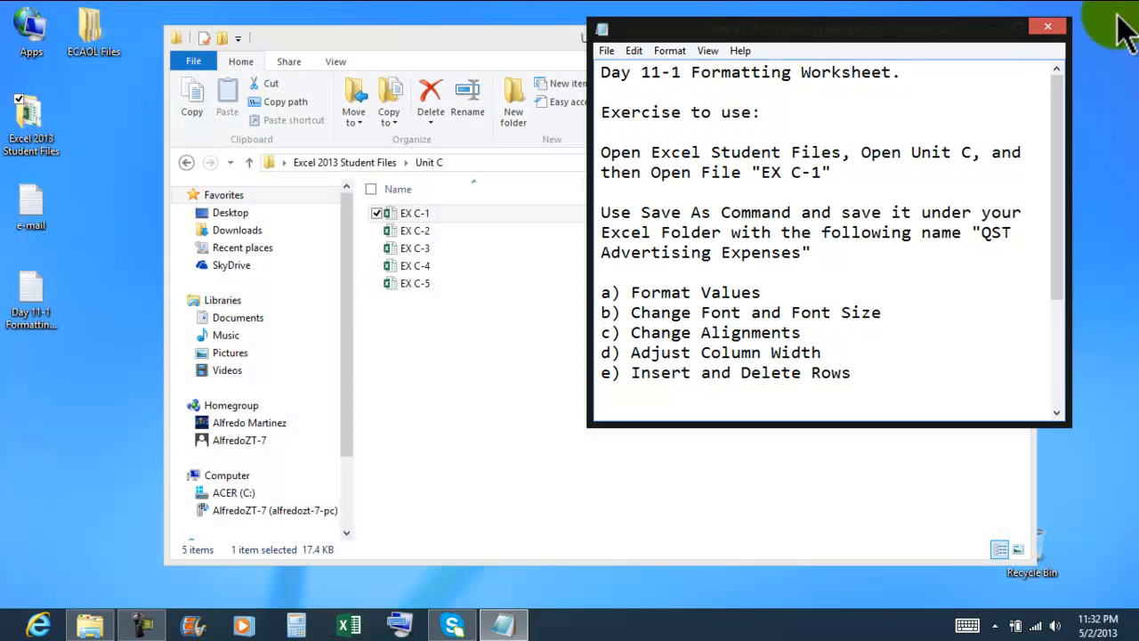
{"action": "right_click", "coordinate": [508, 40]}
{"action": "left_click", "coordinate": [532, 142]}
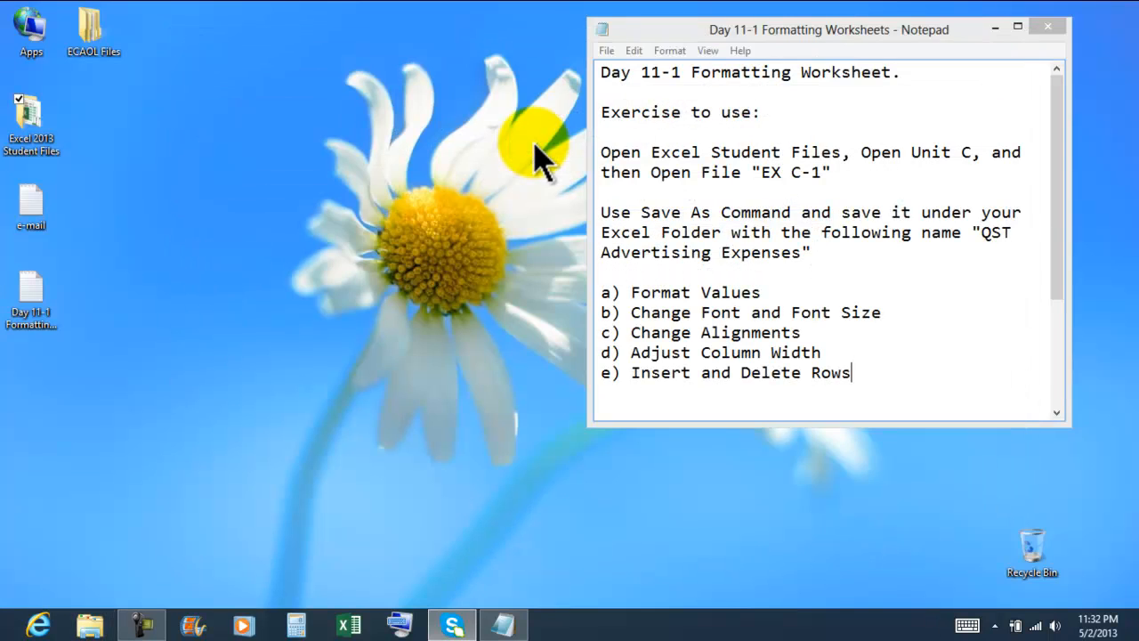
{"action": "left_click_drag", "start_coordinate": [691, 36], "coordinate": [422, 84]}
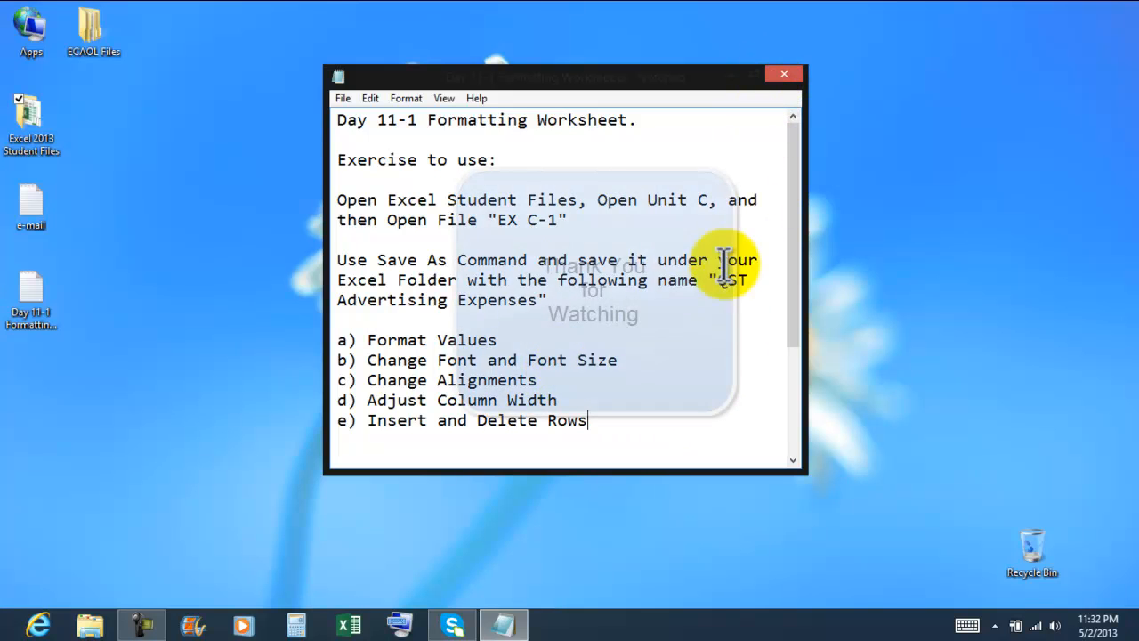
{"action": "left_click", "coordinate": [782, 75]}
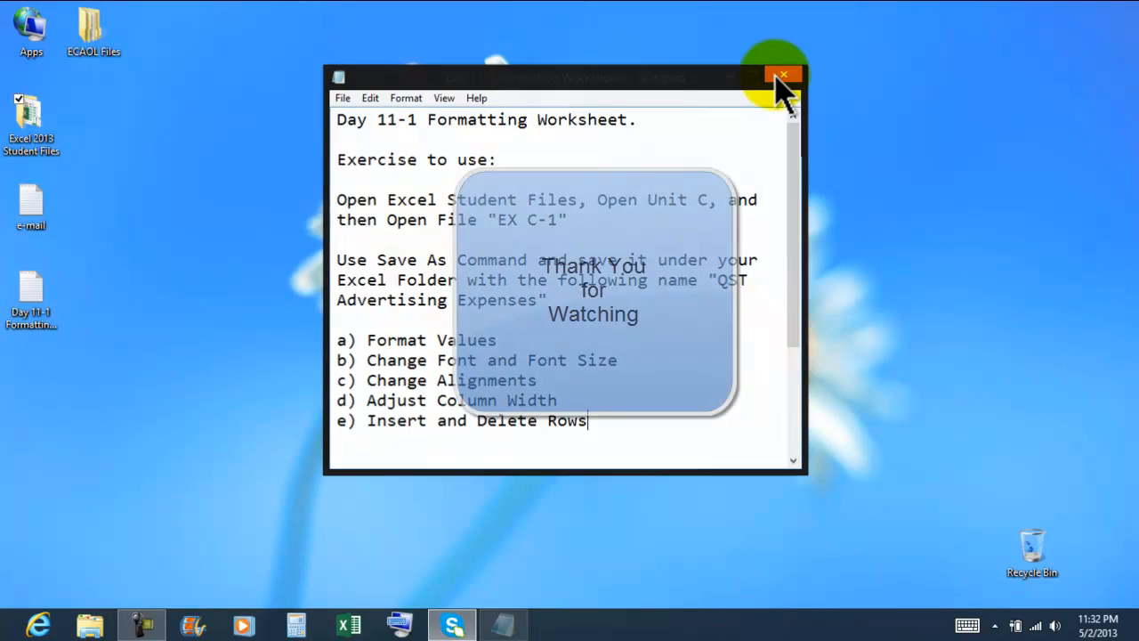